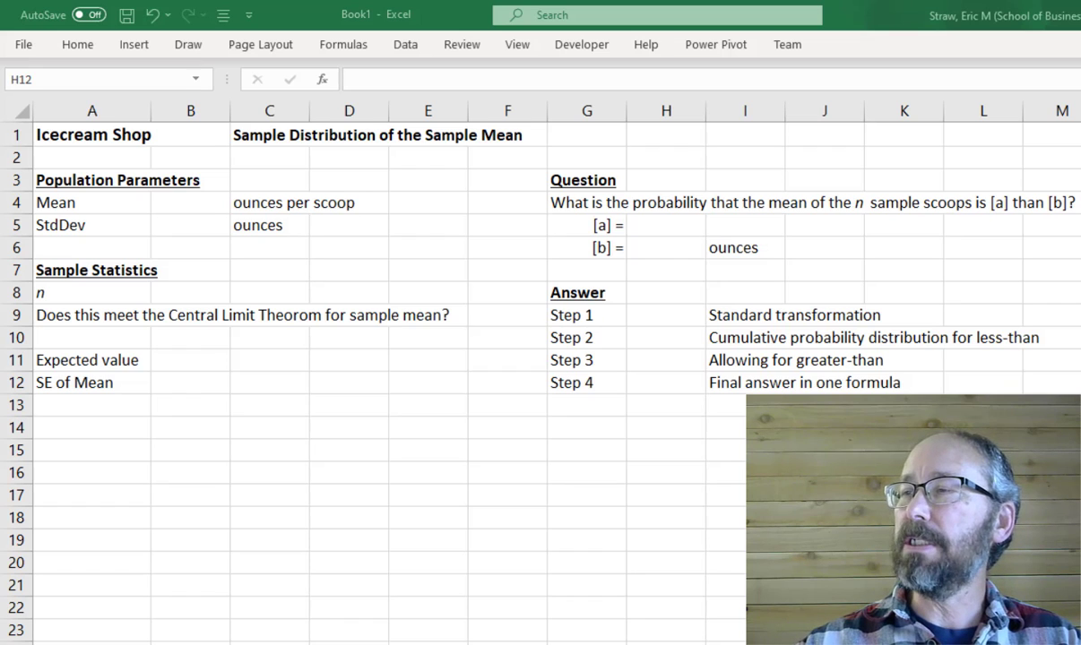
{"action": "left_click", "coordinate": [89, 146]}
{"action": "left_click", "coordinate": [80, 137]}
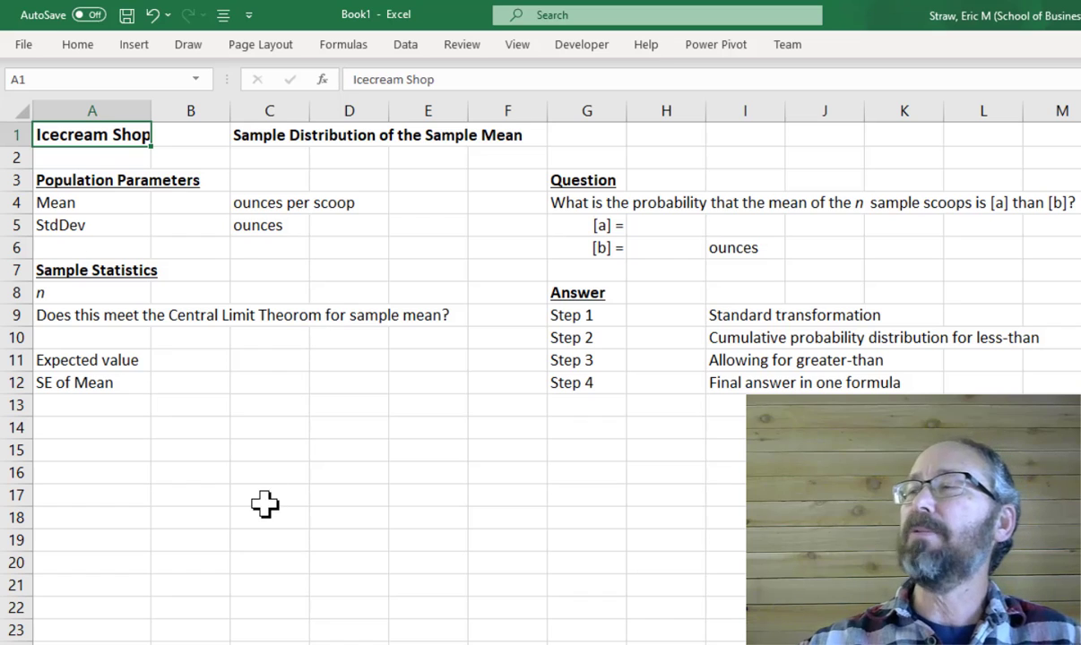
{"action": "left_click", "coordinate": [271, 134]}
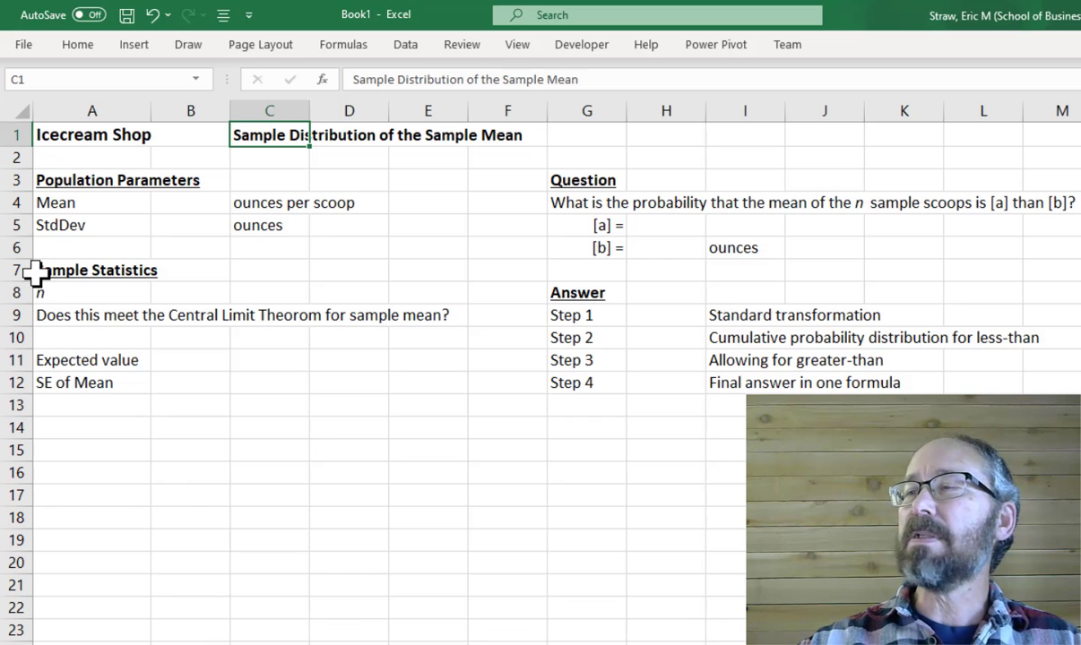
{"action": "left_click_drag", "start_coordinate": [56, 182], "coordinate": [269, 227]}
{"action": "left_click", "coordinate": [269, 453]}
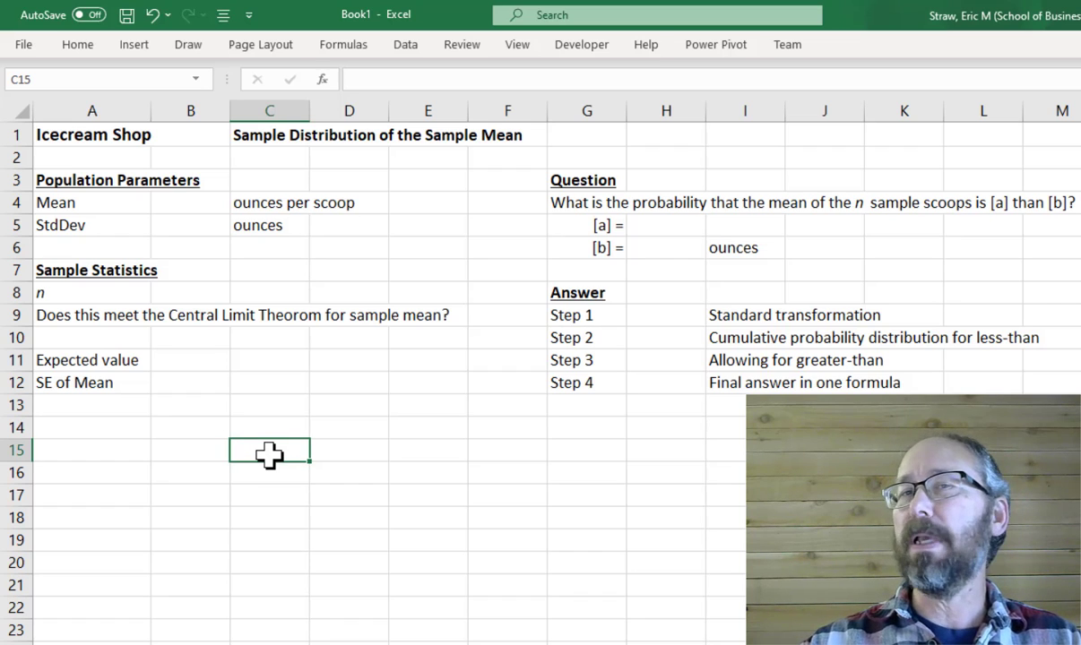
Enter the population parameters: a mean of 5.2 in B4 and a standard deviation of 0.4 in B5.
{"action": "left_click", "coordinate": [201, 204]}
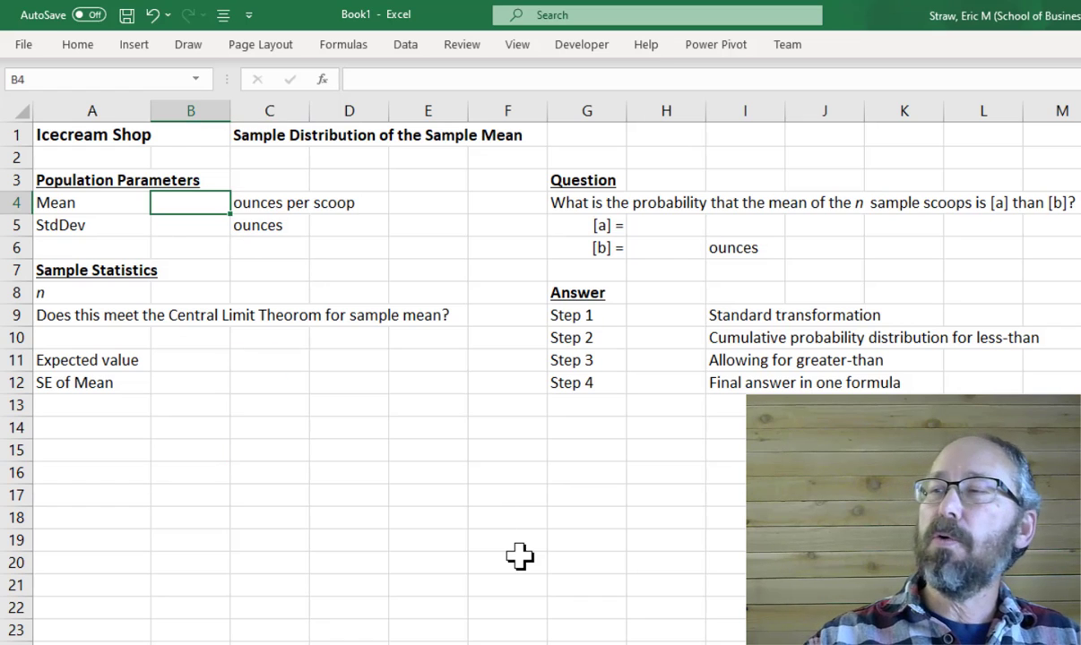
{"action": "type", "text": "5.2"}
{"action": "key", "text": "Return"}
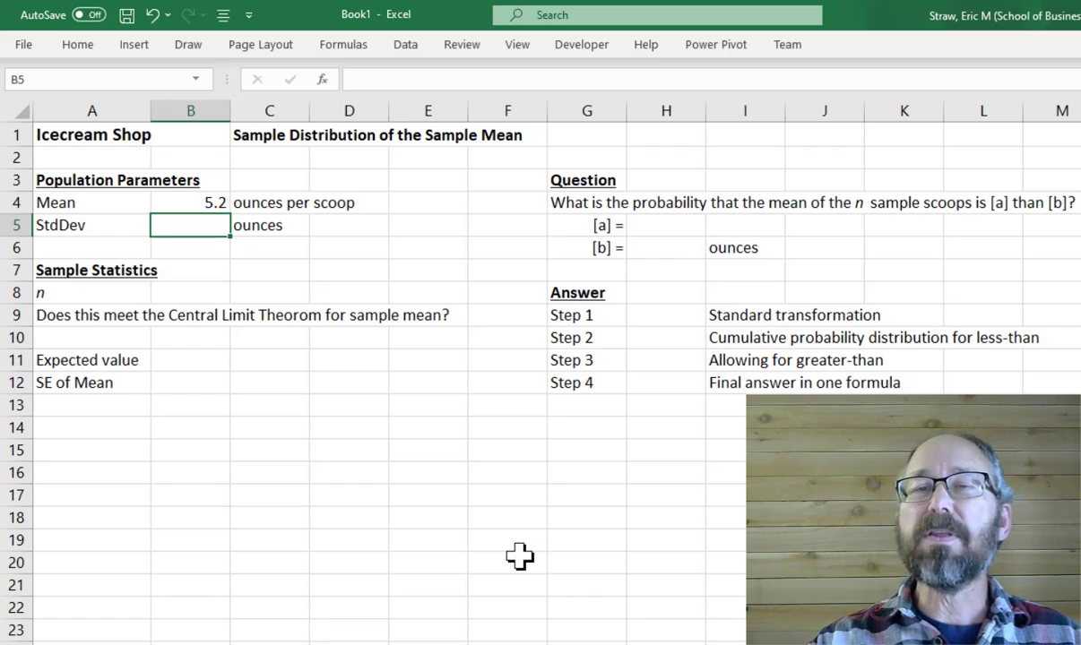
{"action": "key", "text": "F2"}
{"action": "type", "text": "0.4"}
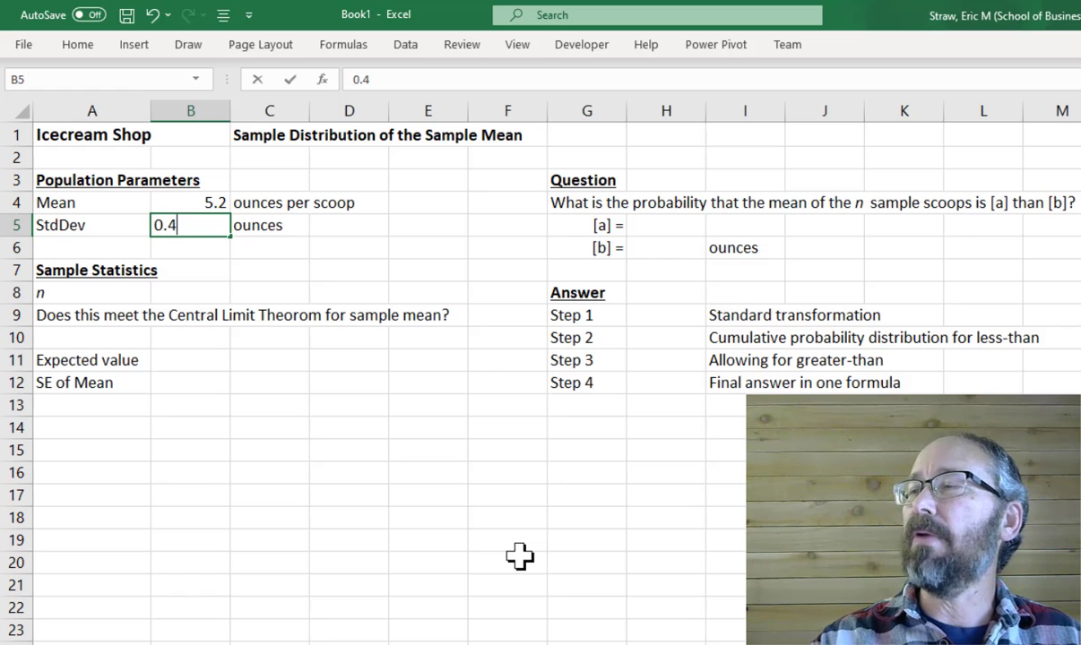
{"action": "key", "text": "Return"}
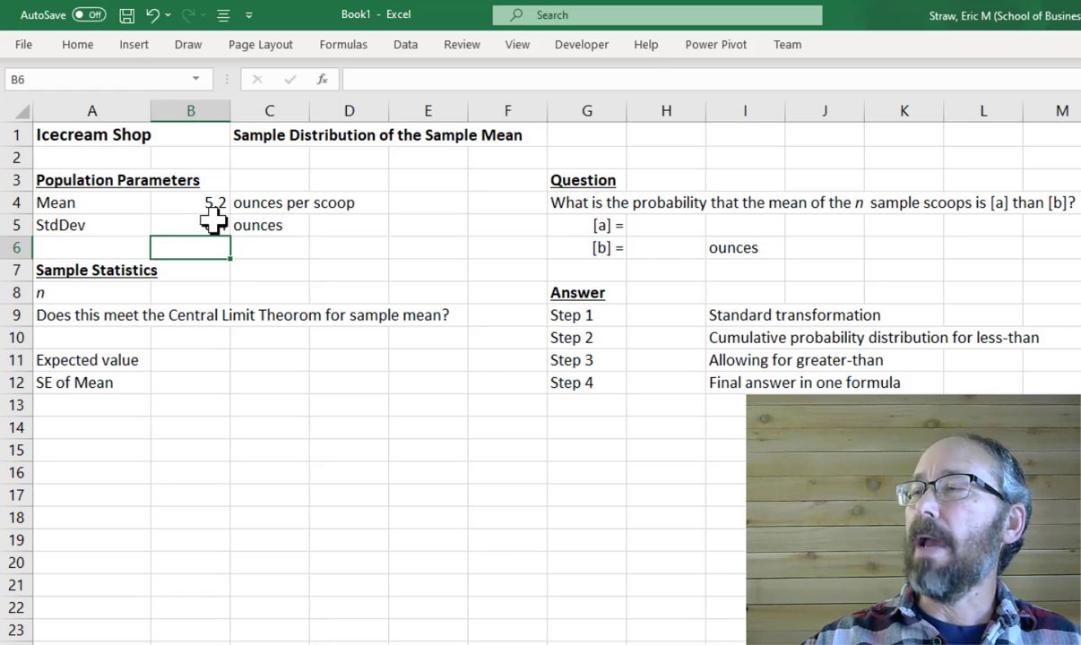
Fill the mean and standard deviation cells B4:B5 with standard yellow.
{"action": "left_click_drag", "start_coordinate": [196, 204], "coordinate": [193, 218]}
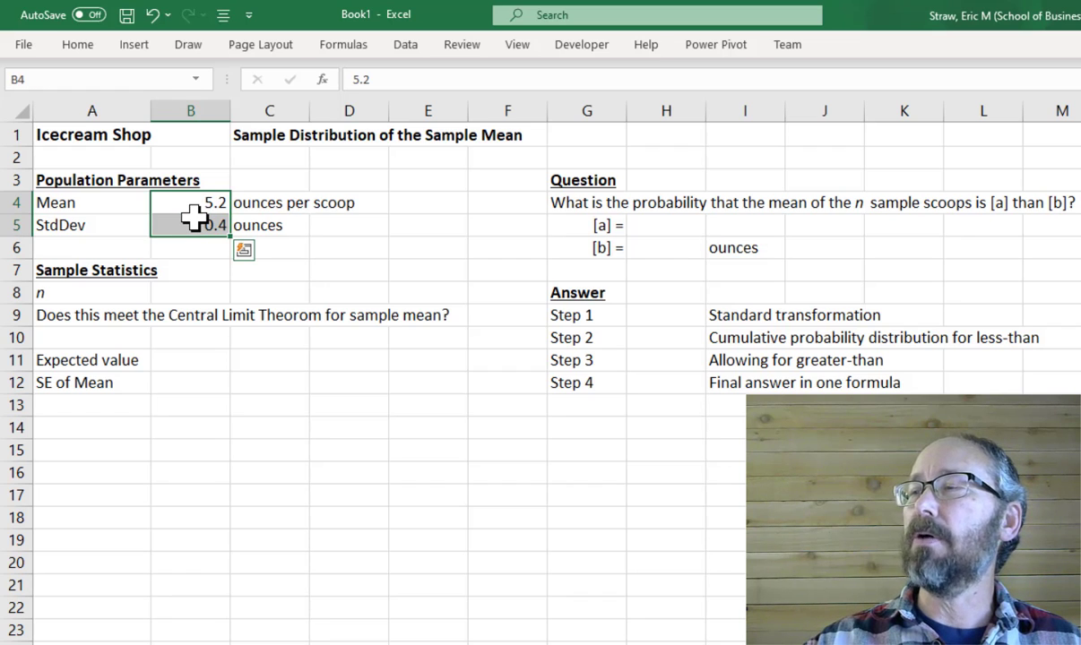
{"action": "left_click", "coordinate": [88, 50]}
{"action": "left_click", "coordinate": [242, 108]}
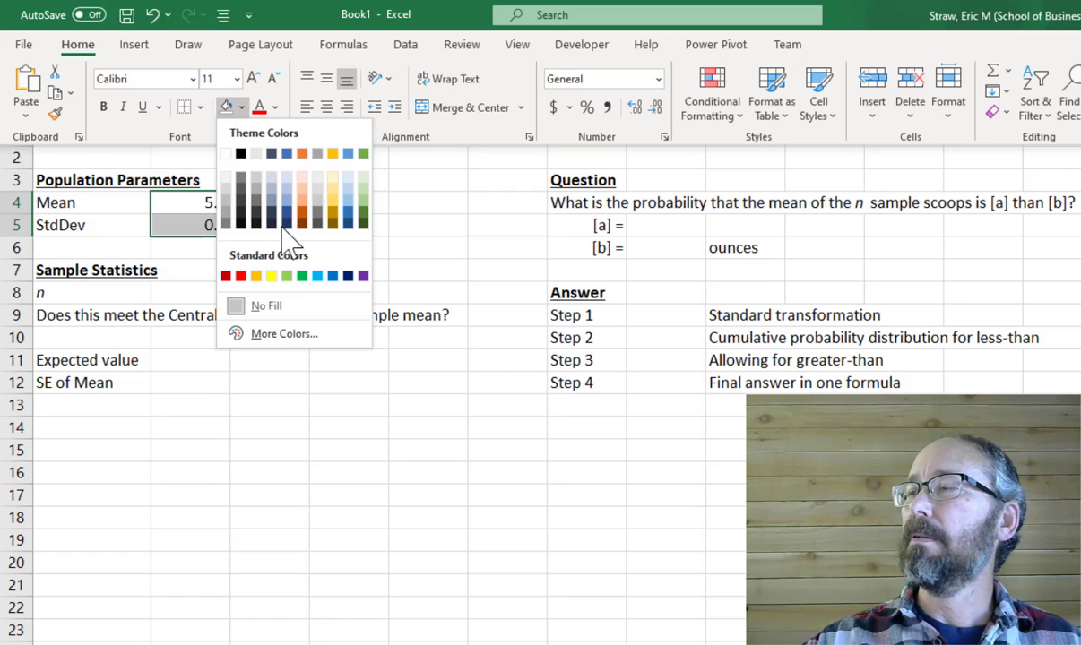
{"action": "left_click", "coordinate": [271, 276]}
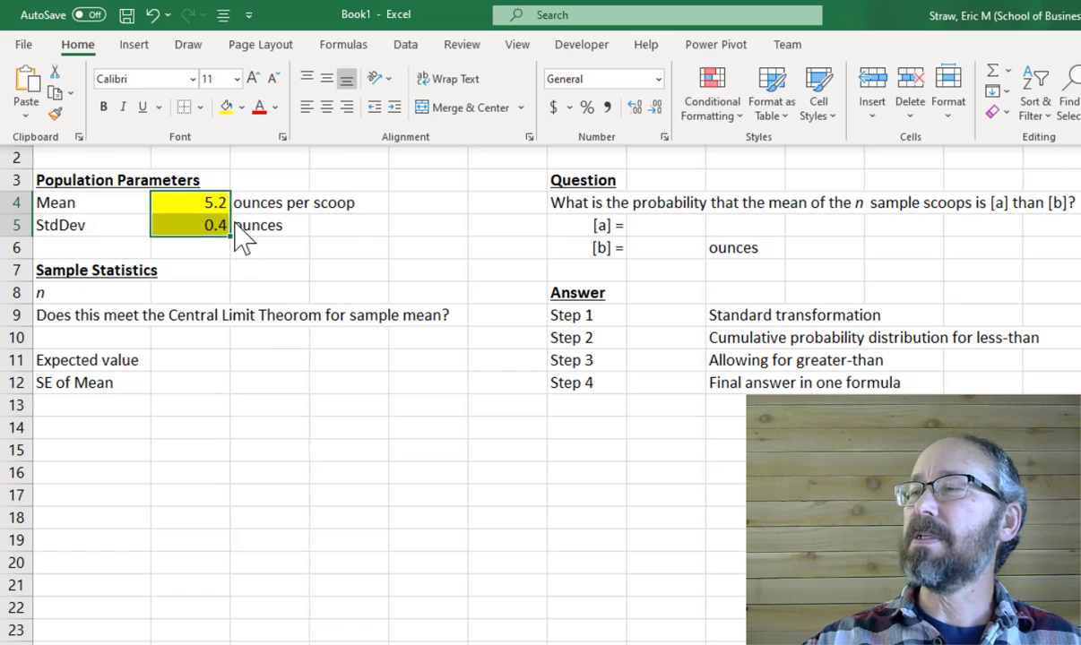
Enter 2 as the sample size n in B8 and fill that cell yellow.
{"action": "left_click", "coordinate": [206, 287]}
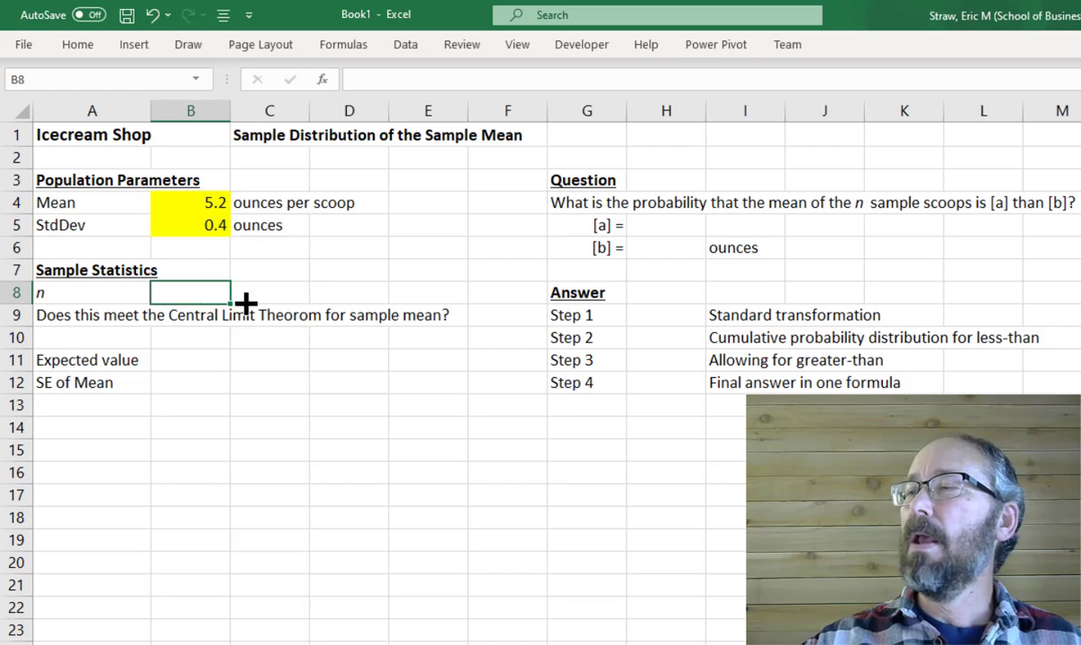
{"action": "key", "text": "F2"}
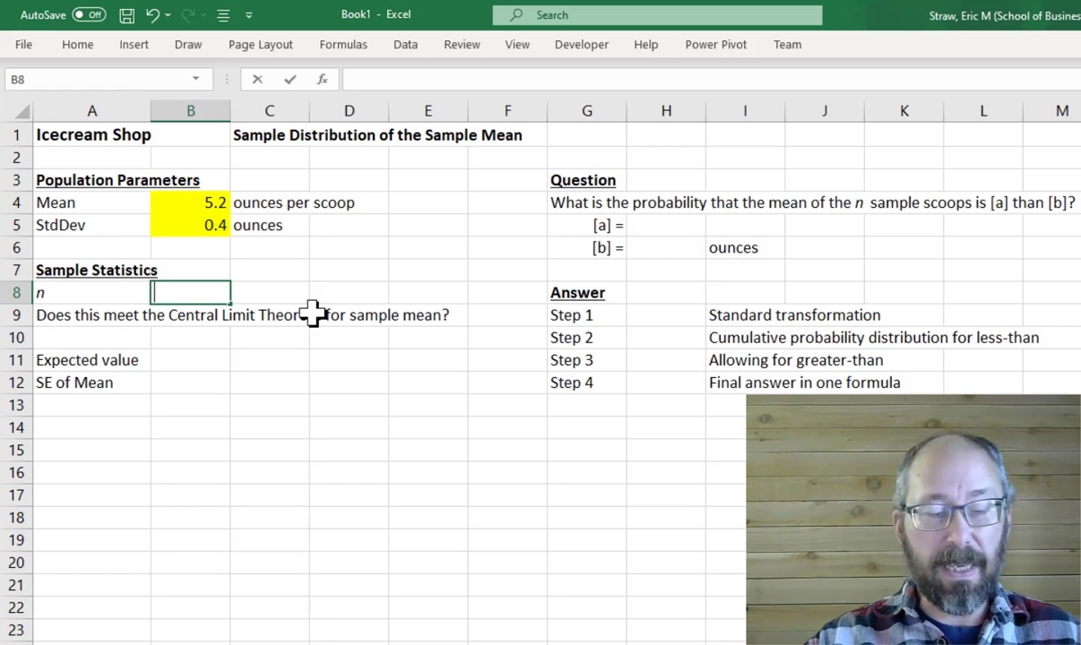
{"action": "type", "text": "2"}
{"action": "key", "text": "Return"}
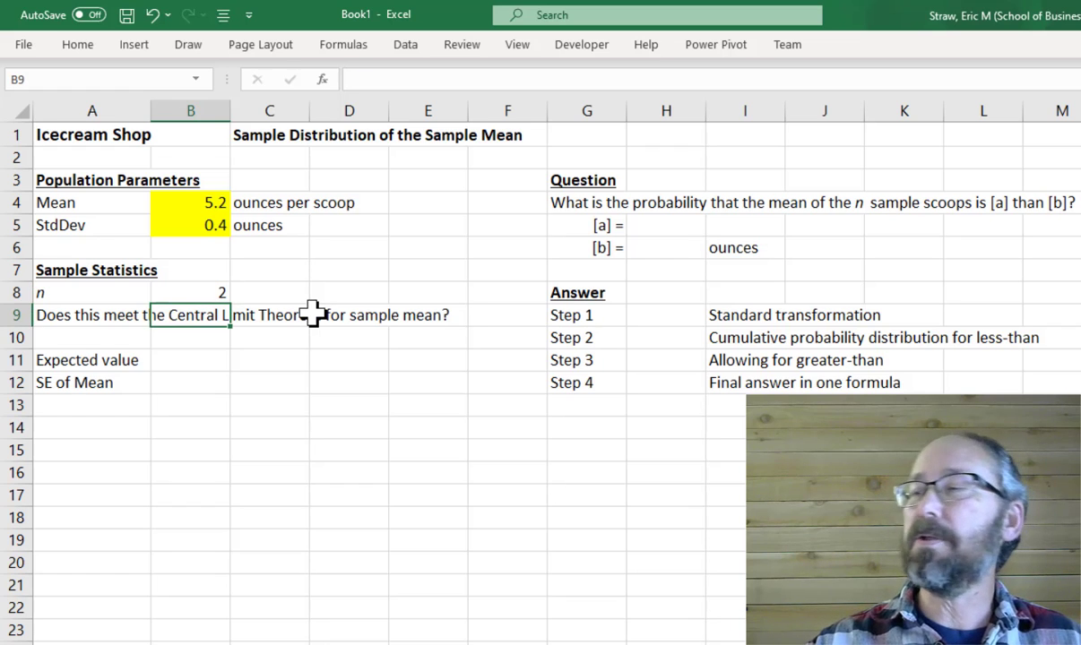
{"action": "left_click", "coordinate": [208, 292]}
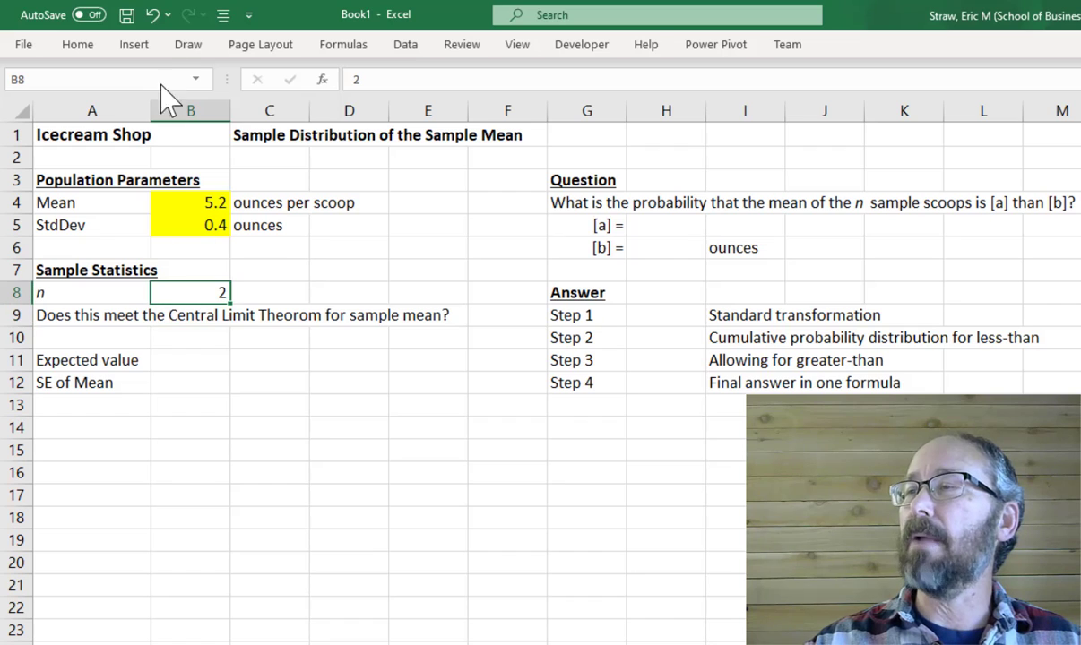
{"action": "left_click", "coordinate": [91, 46]}
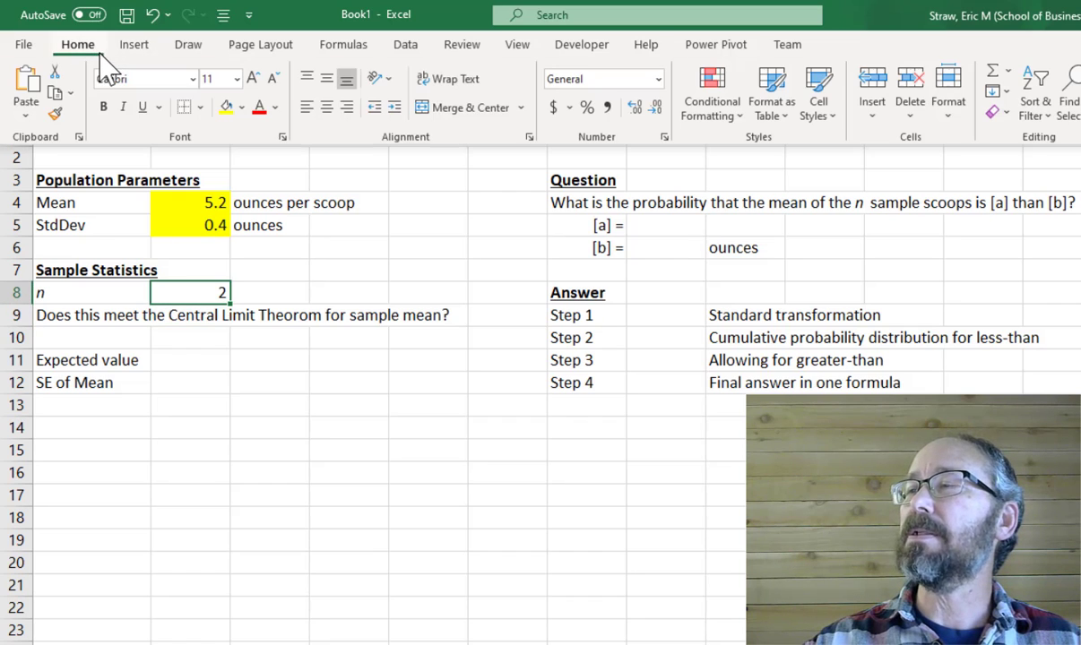
{"action": "left_click", "coordinate": [227, 107]}
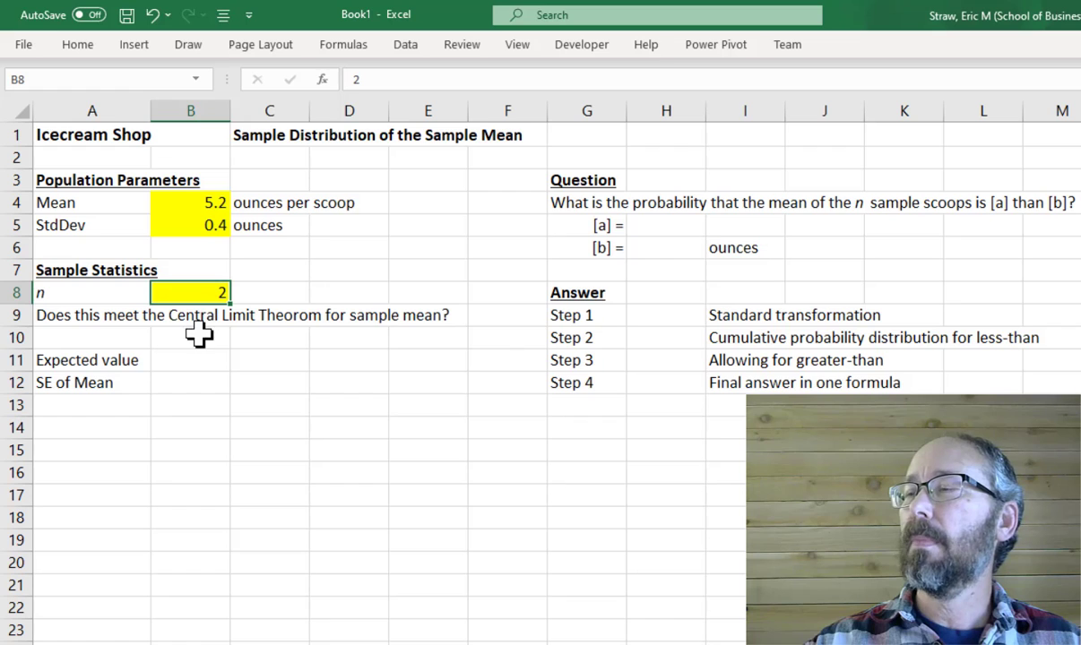
Paste the n ≥ 30 text box and place it just above the Central Limit Theorem question, beside the sample size.
{"action": "left_click", "coordinate": [199, 333]}
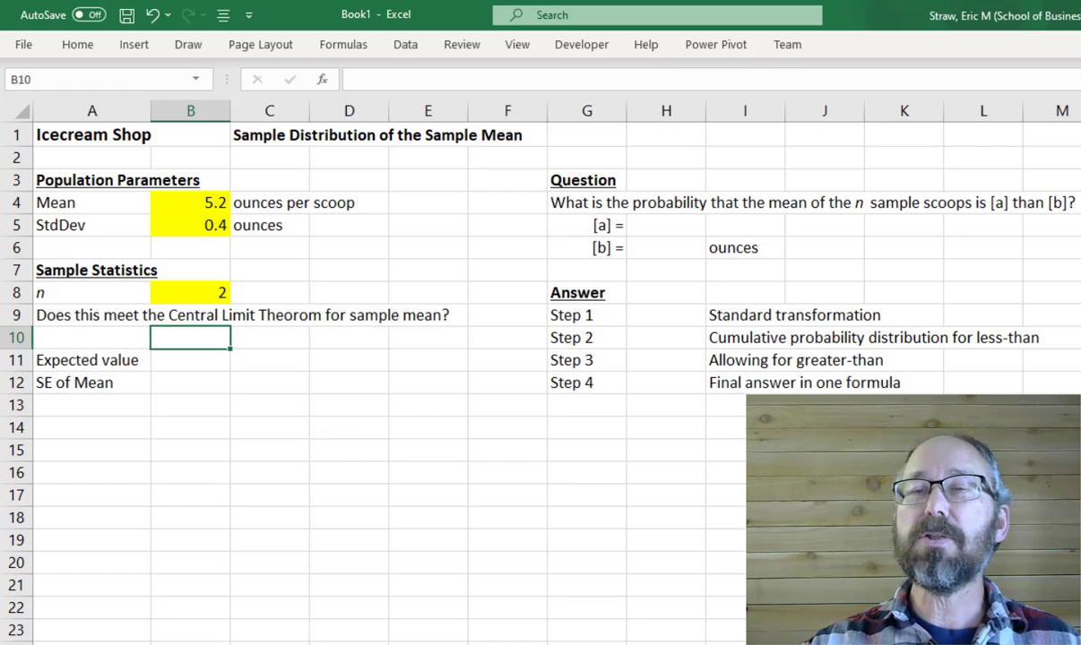
{"action": "key", "text": "alt+Tab"}
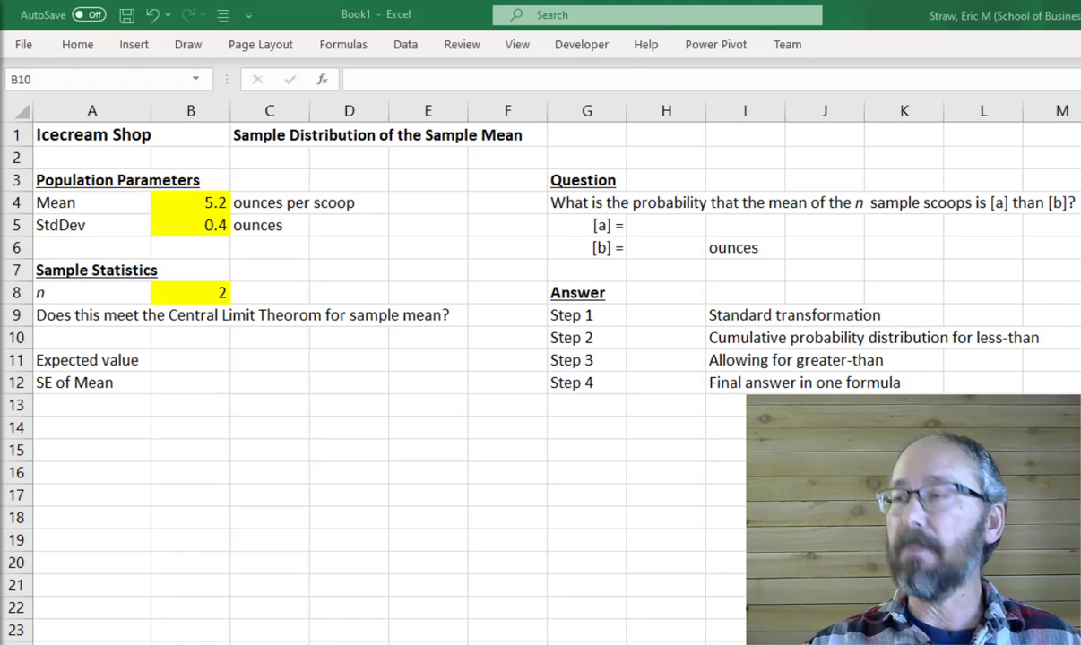
{"action": "key", "text": "alt+Tab"}
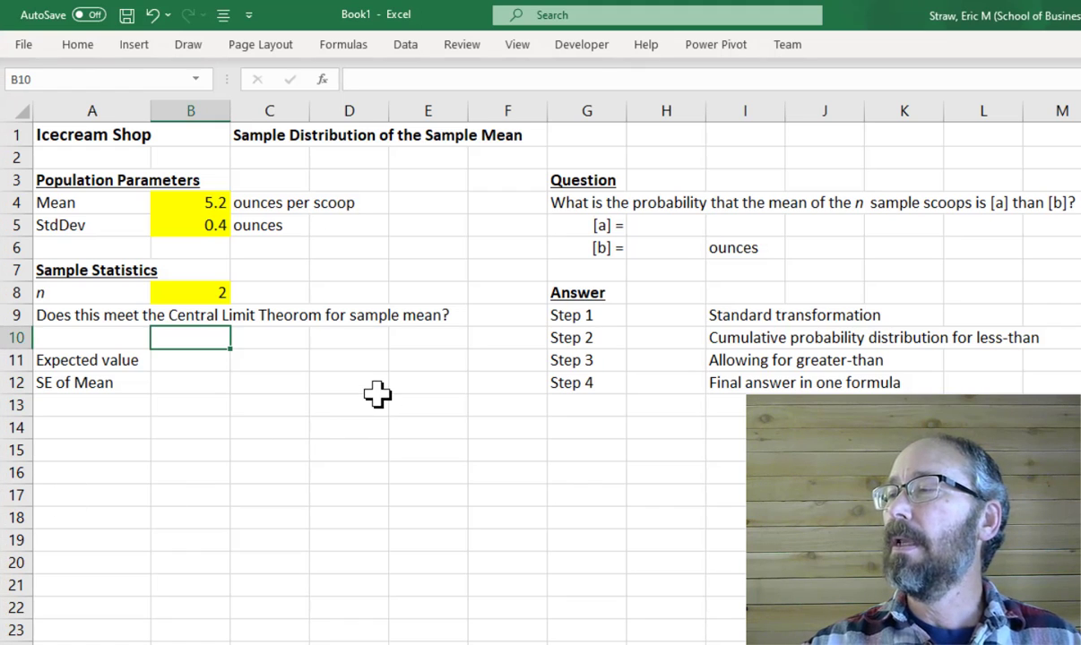
{"action": "key", "text": "ctrl+v"}
{"action": "left_click_drag", "start_coordinate": [259, 398], "coordinate": [376, 302]}
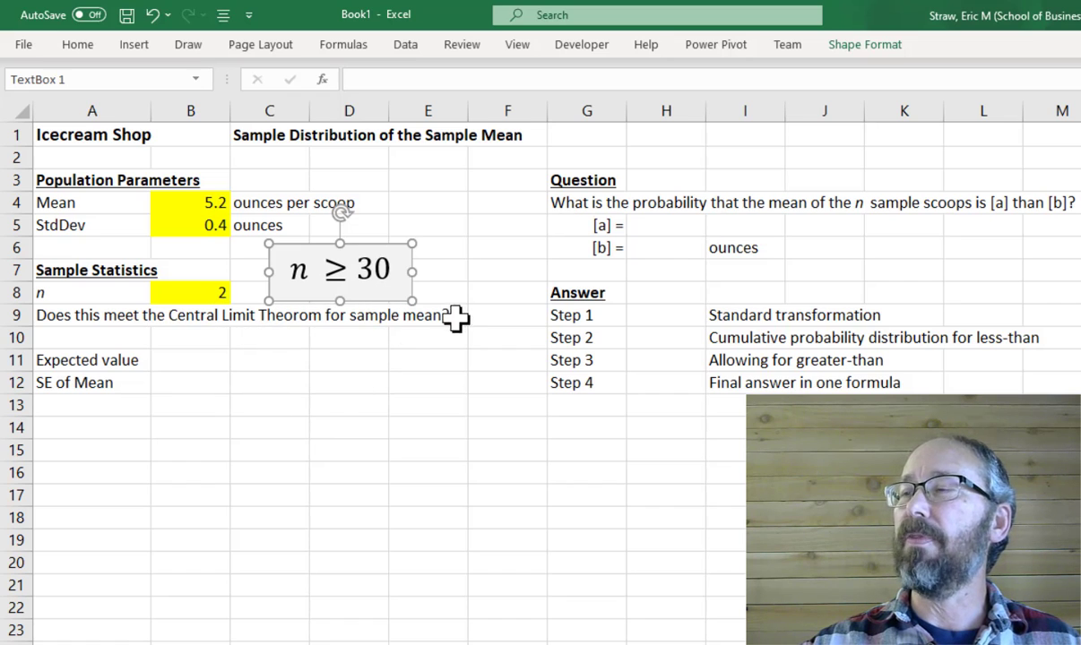
{"action": "left_click", "coordinate": [190, 334]}
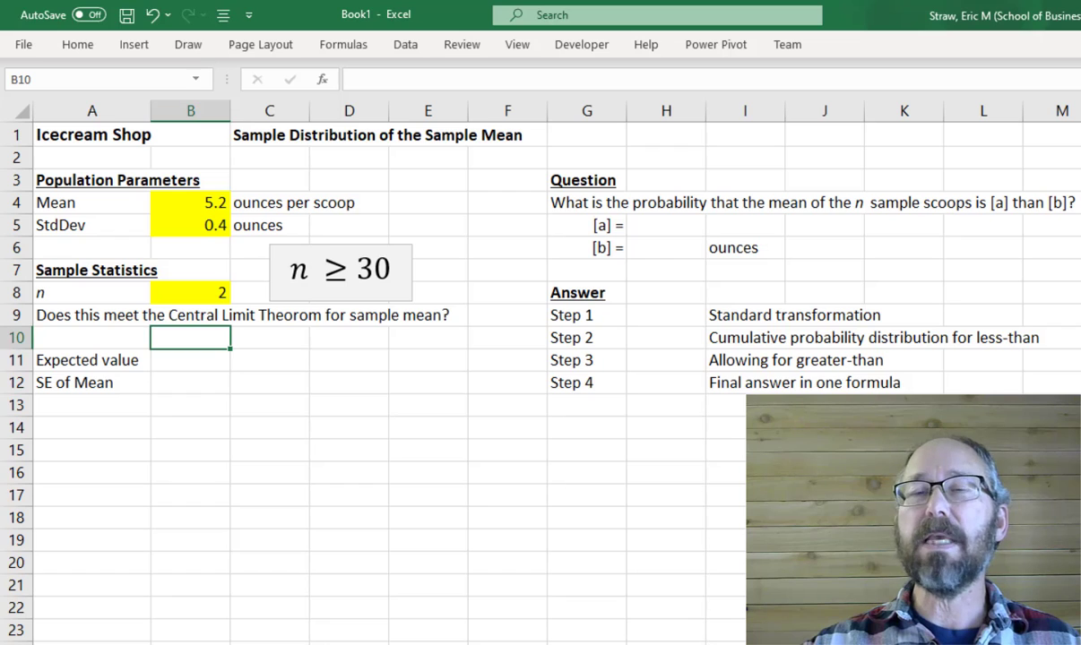
Enter the Central Limit Theorem check in B10 as =IF(B8>=30,"Yes","No").
{"action": "key", "text": "alt+Tab"}
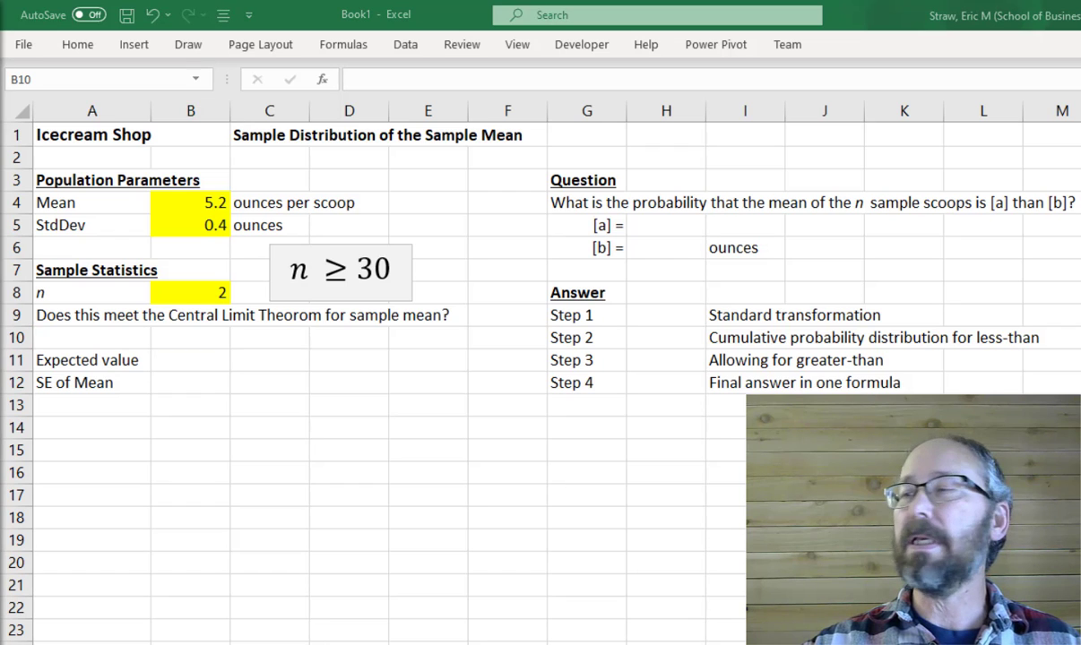
{"action": "left_click", "coordinate": [205, 348]}
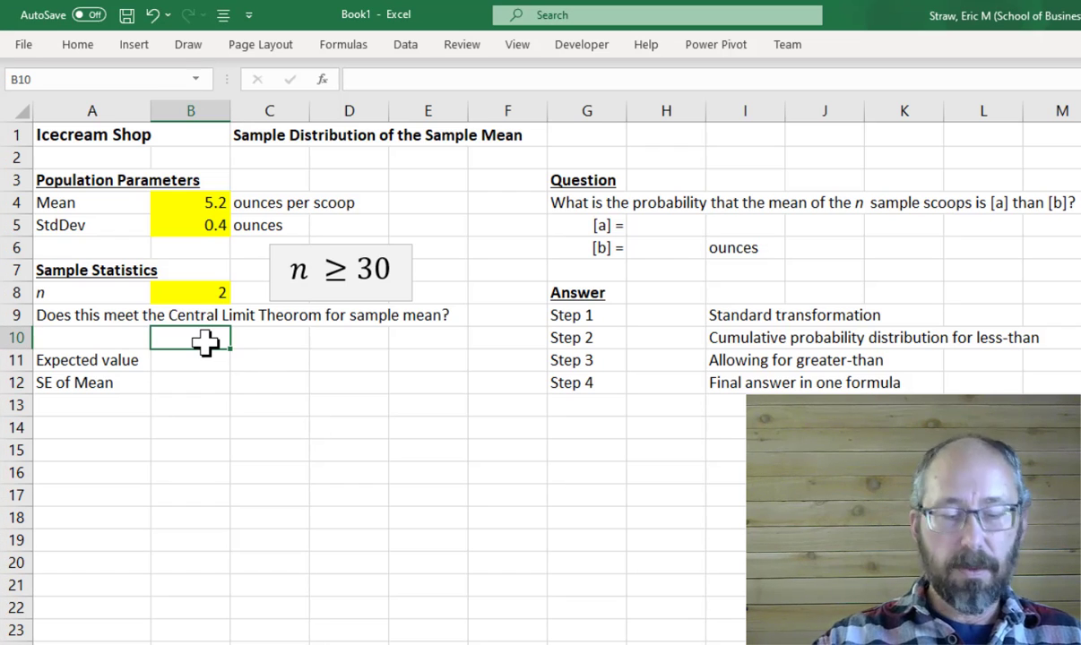
{"action": "type", "text": "=IF"}
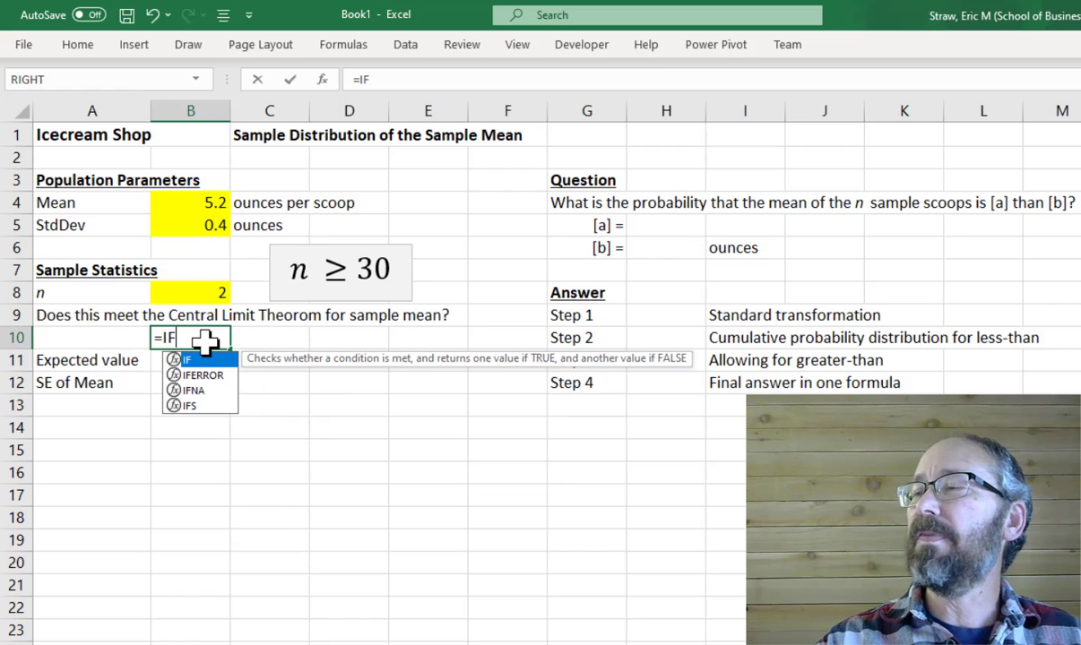
{"action": "type", "text": "("}
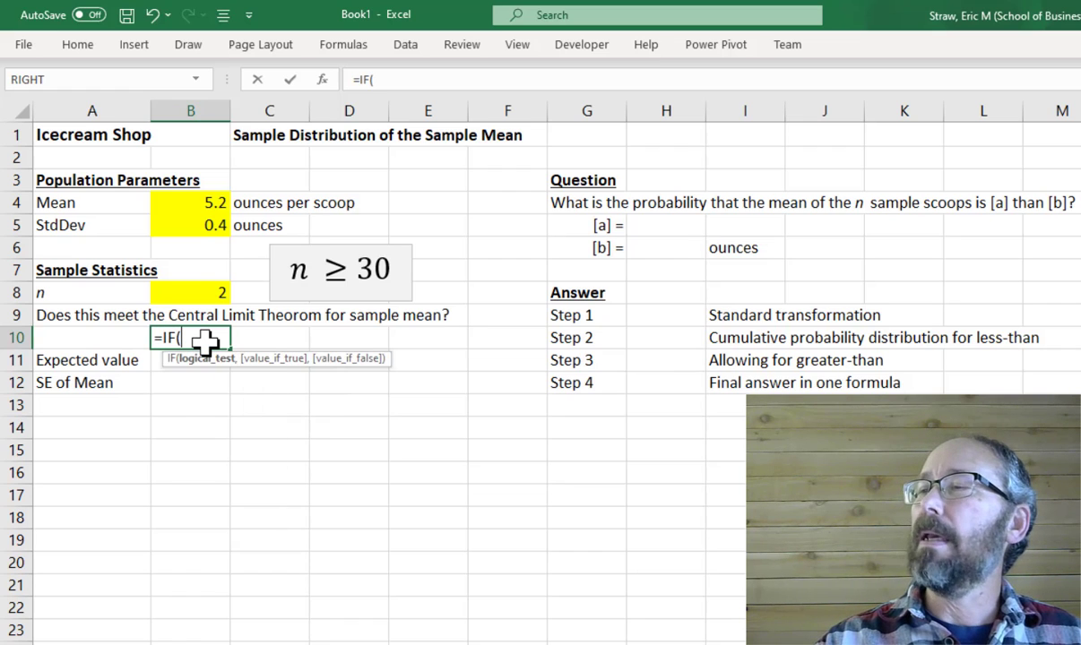
{"action": "type", "text": "B8"}
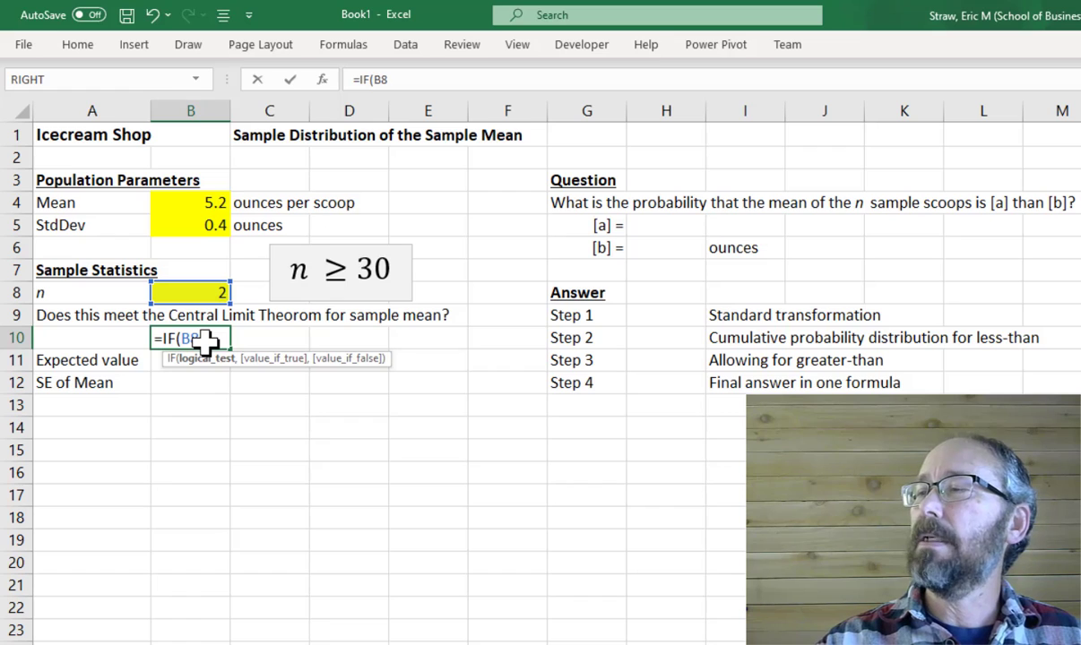
{"action": "type", "text": "."}
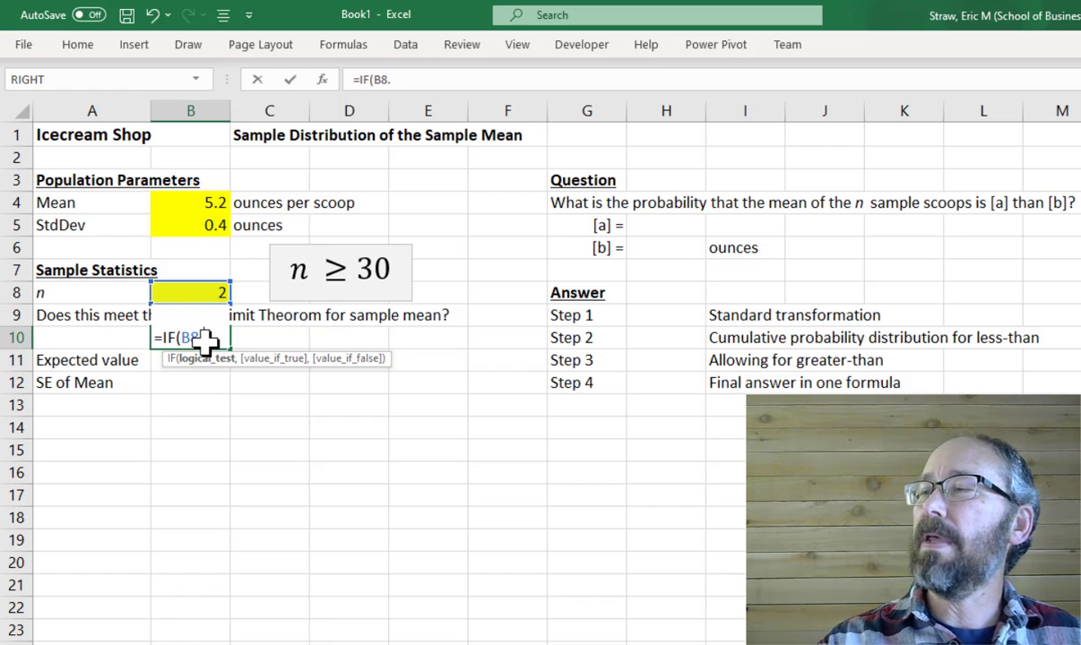
{"action": "key", "text": "BackSpace"}
{"action": "type", "text": ">="}
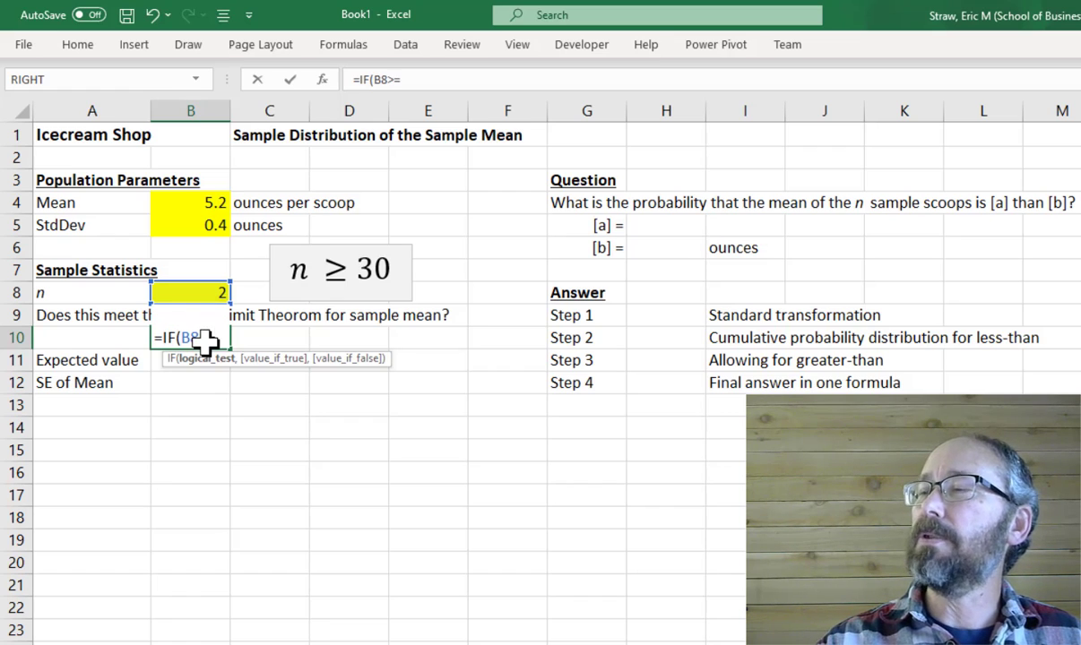
{"action": "type", "text": "30,\""}
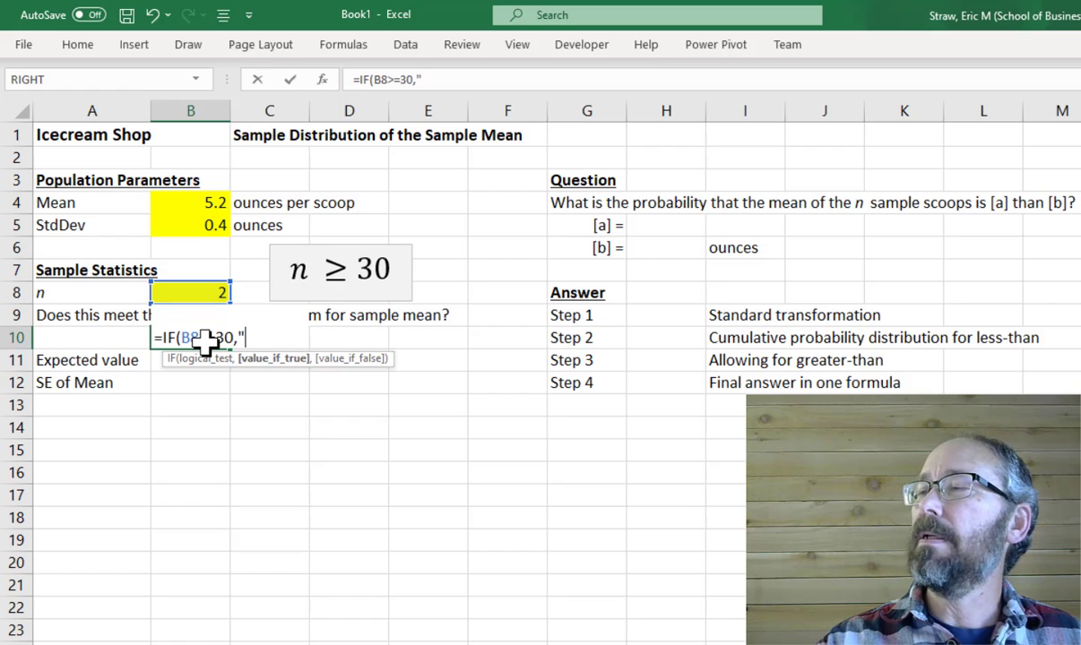
{"action": "type", "text": "yE"}
{"action": "key", "text": "BackSpace"}
{"action": "key", "text": "BackSpace"}
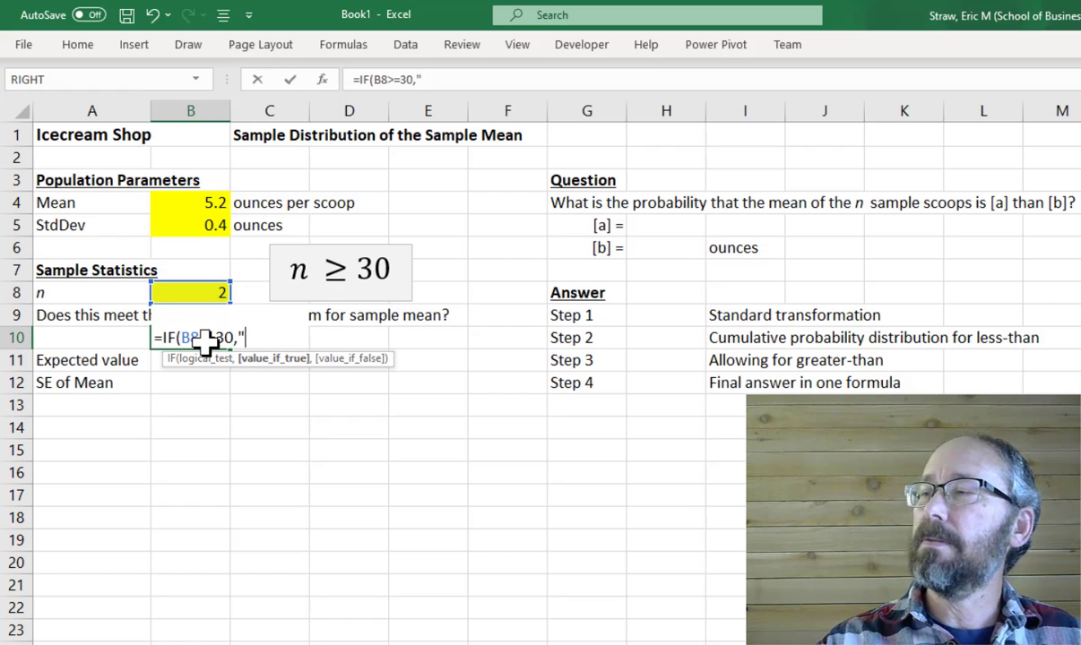
{"action": "type", "text": "Ye"}
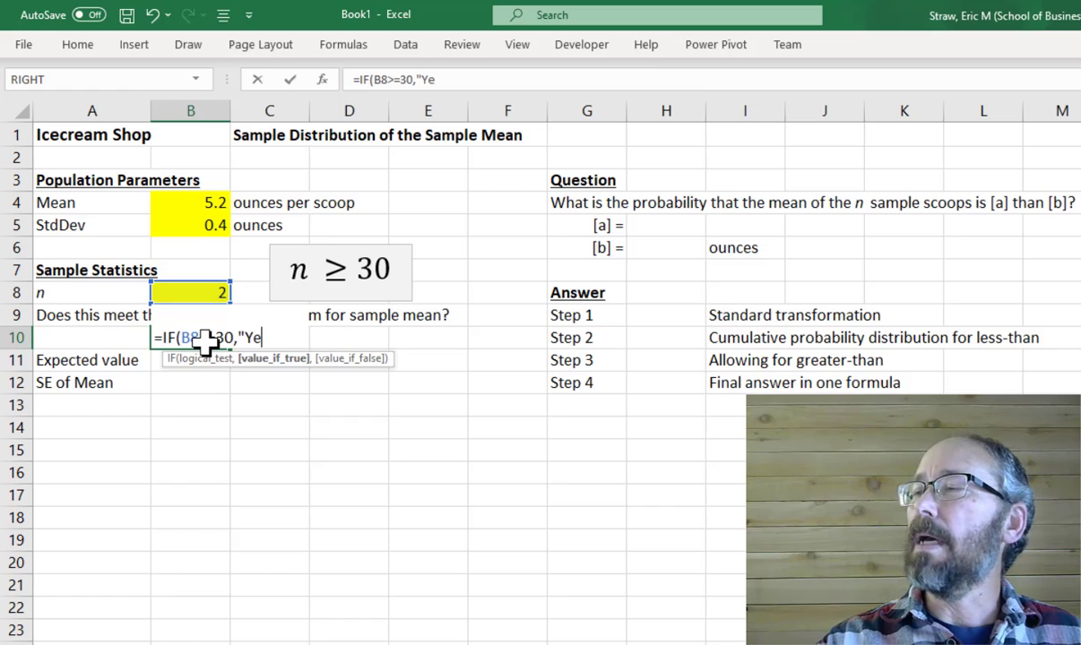
{"action": "type", "text": "s\",\""}
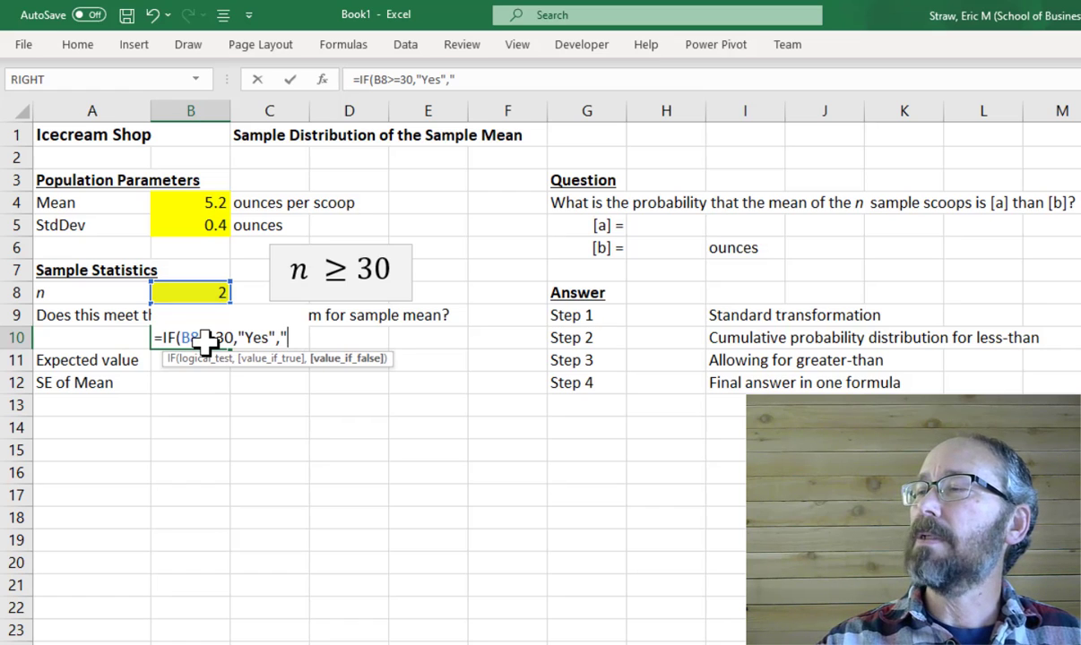
{"action": "type", "text": "n"}
{"action": "key", "text": "BackSpace"}
{"action": "type", "text": "No\""}
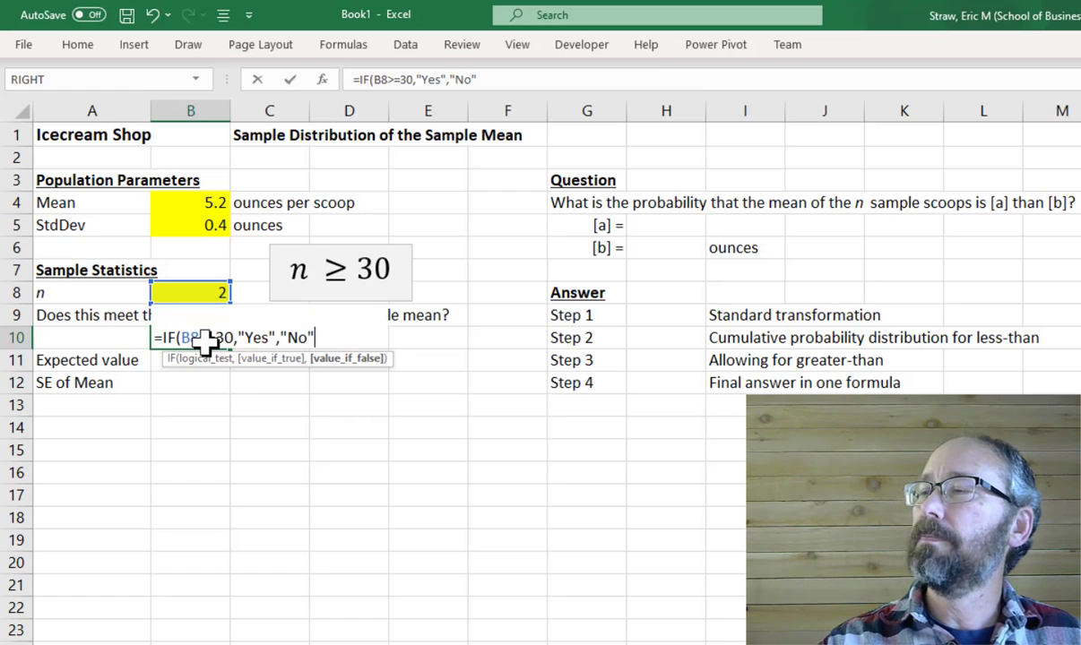
{"action": "key", "text": "Return"}
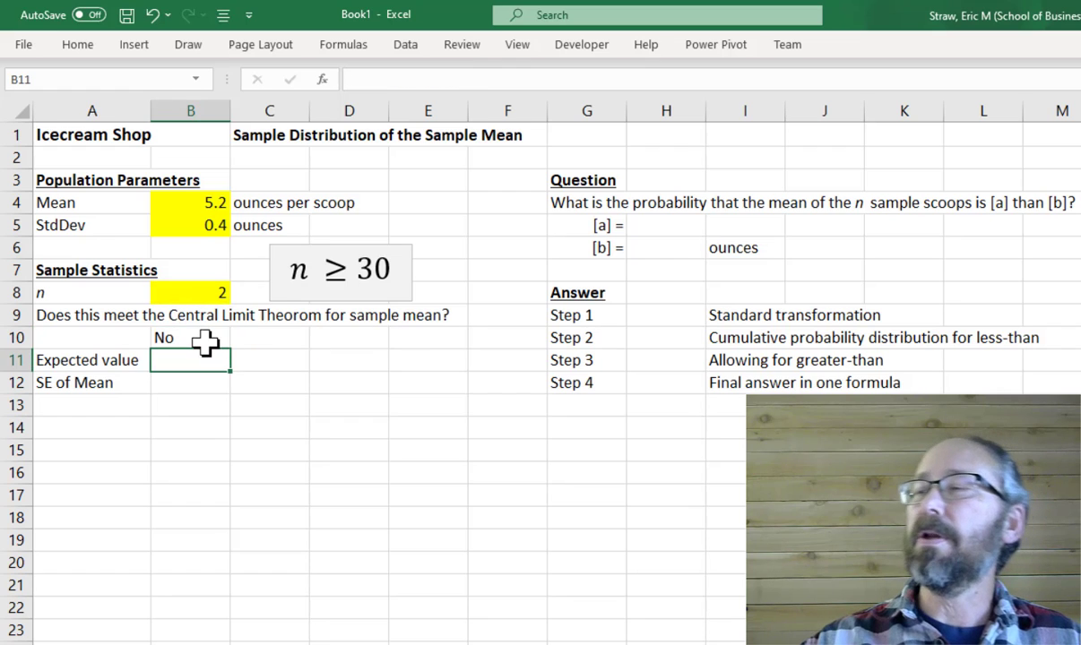
Set the sample size n in B8 to 30.
{"action": "left_click", "coordinate": [205, 340]}
{"action": "left_click", "coordinate": [213, 293]}
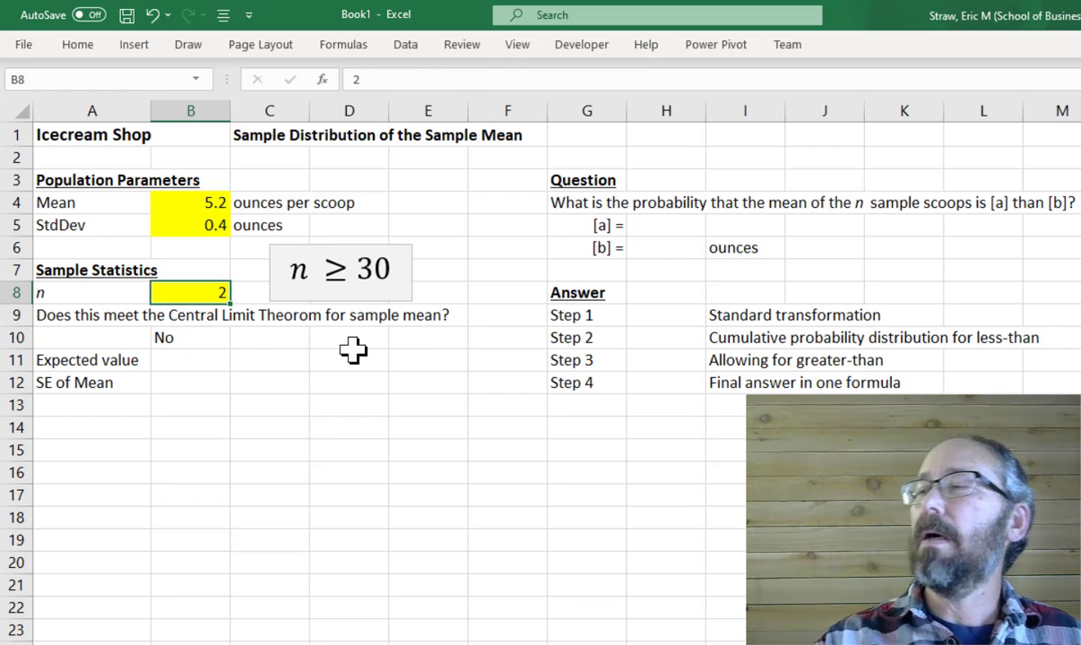
{"action": "type", "text": "30"}
{"action": "key", "text": "Return"}
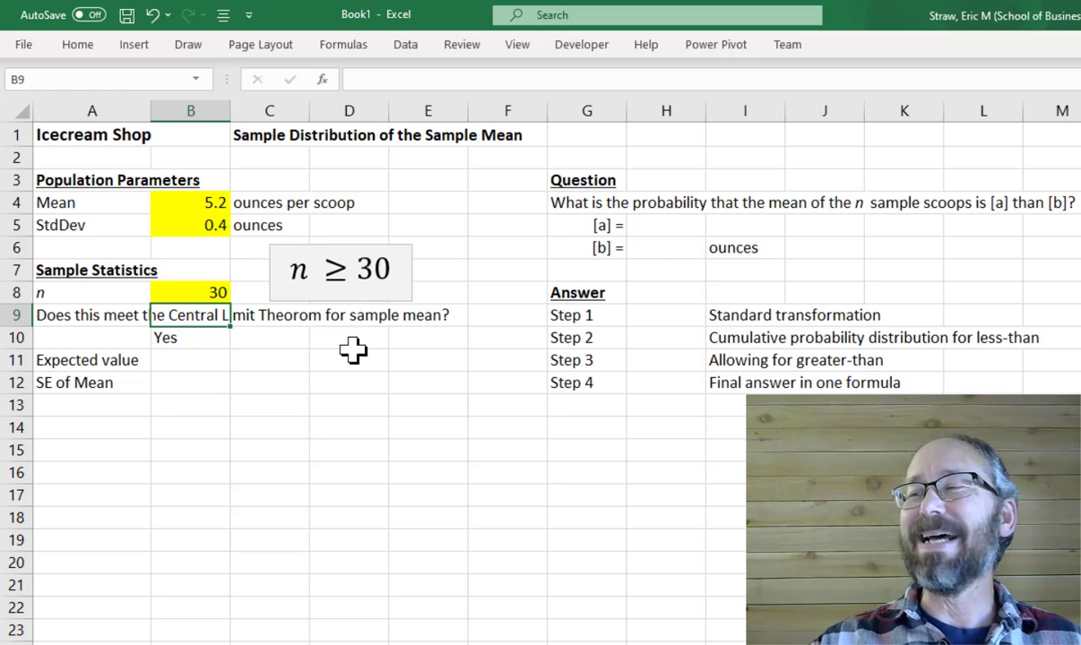
Add a conditional formatting rule to B10 that gives text containing "No" a Light Red Fill with Dark Red Text.
{"action": "left_click", "coordinate": [175, 338]}
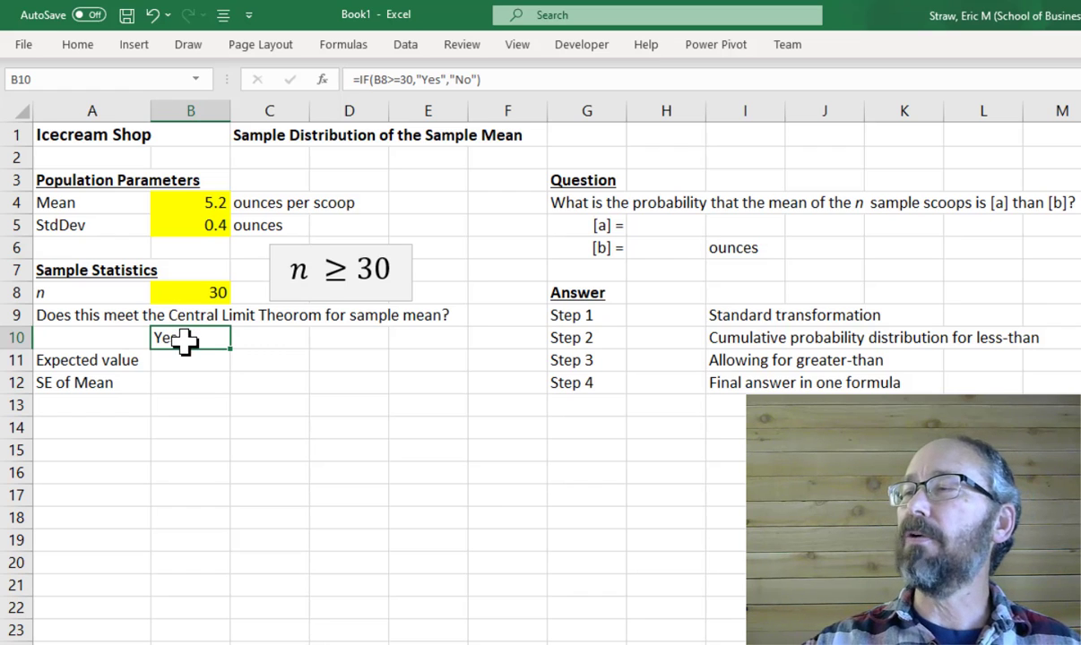
{"action": "left_click", "coordinate": [99, 50]}
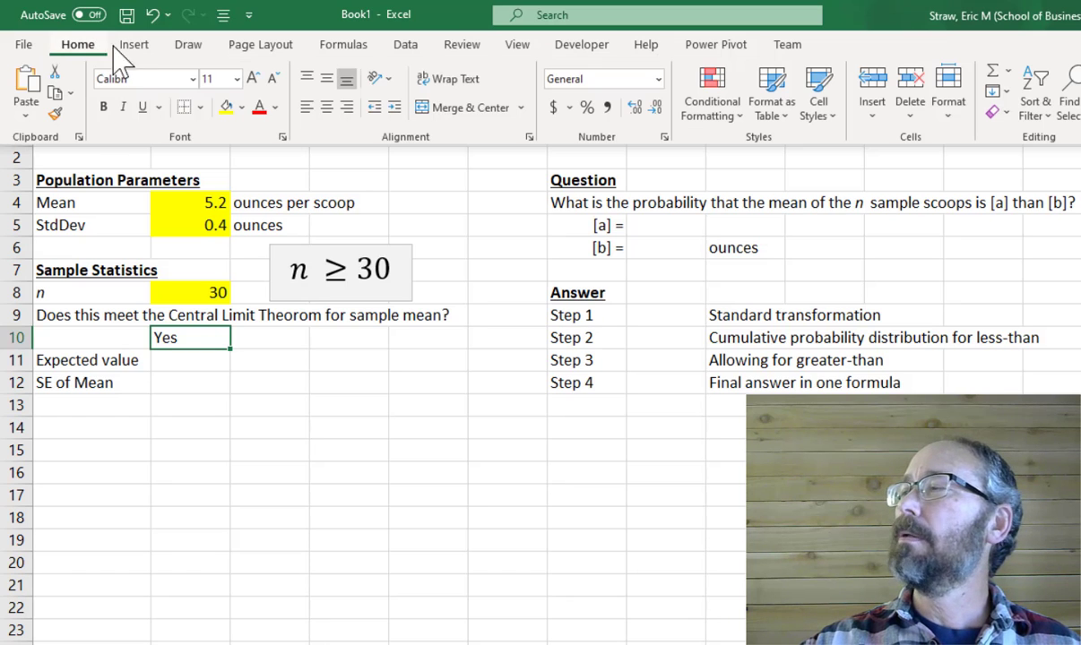
{"action": "left_click", "coordinate": [738, 126]}
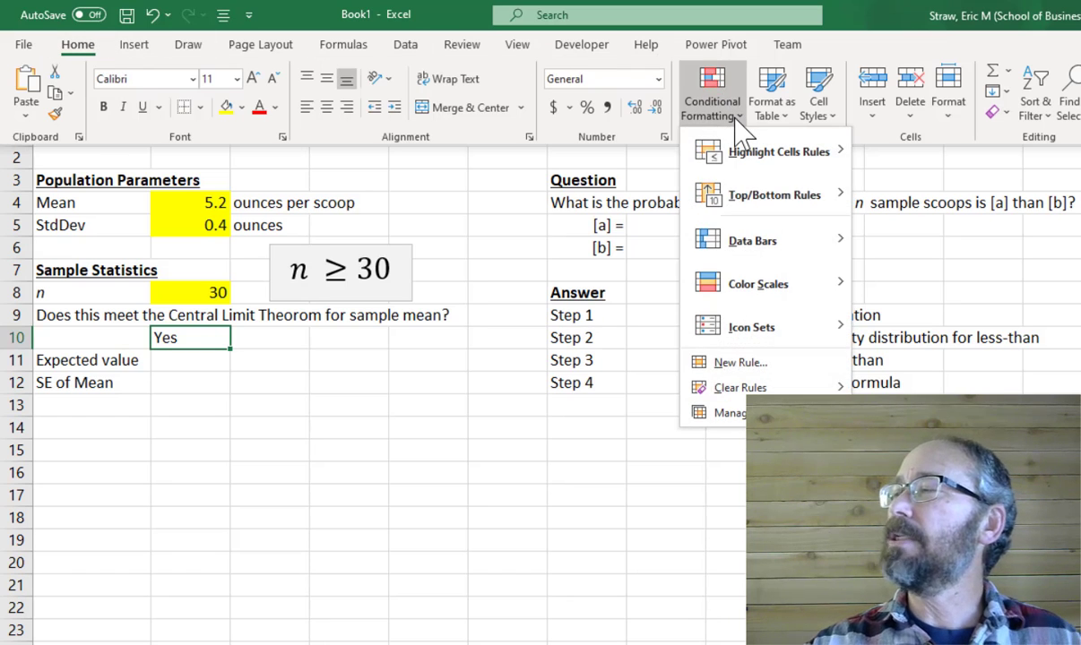
{"action": "mouse_move", "coordinate": [751, 160]}
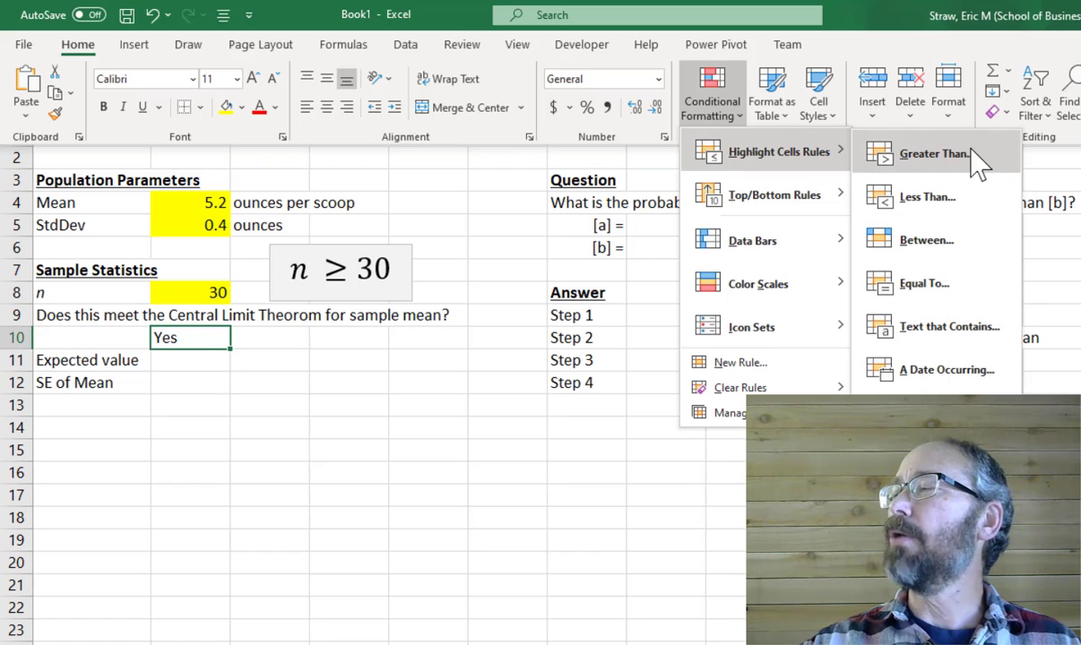
{"action": "left_click", "coordinate": [949, 328]}
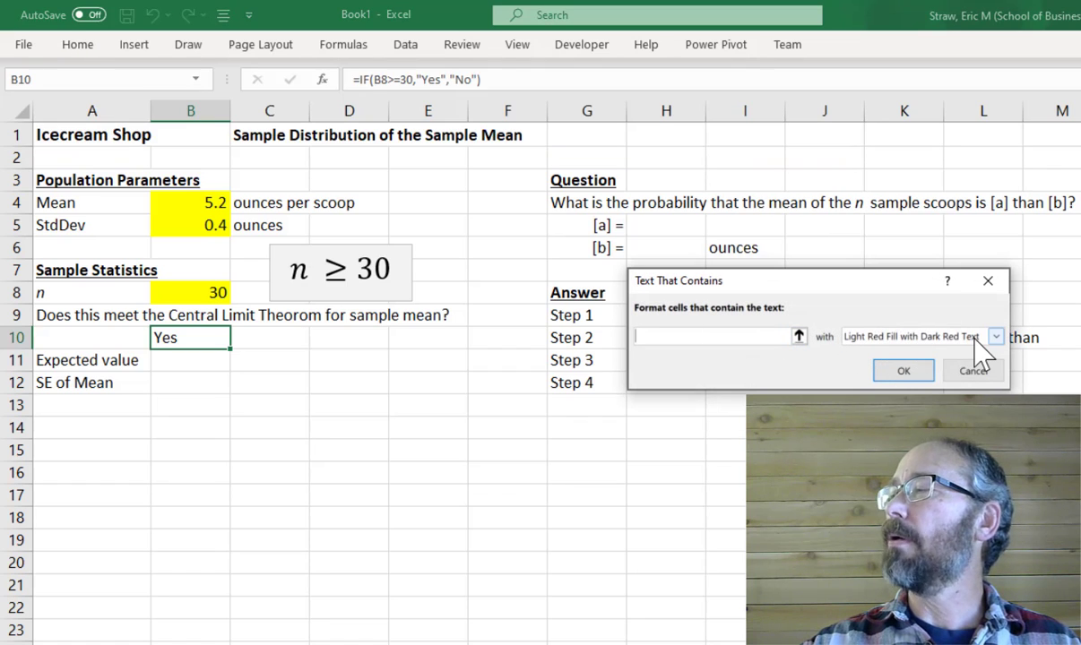
{"action": "left_click", "coordinate": [722, 339]}
{"action": "type", "text": "No"}
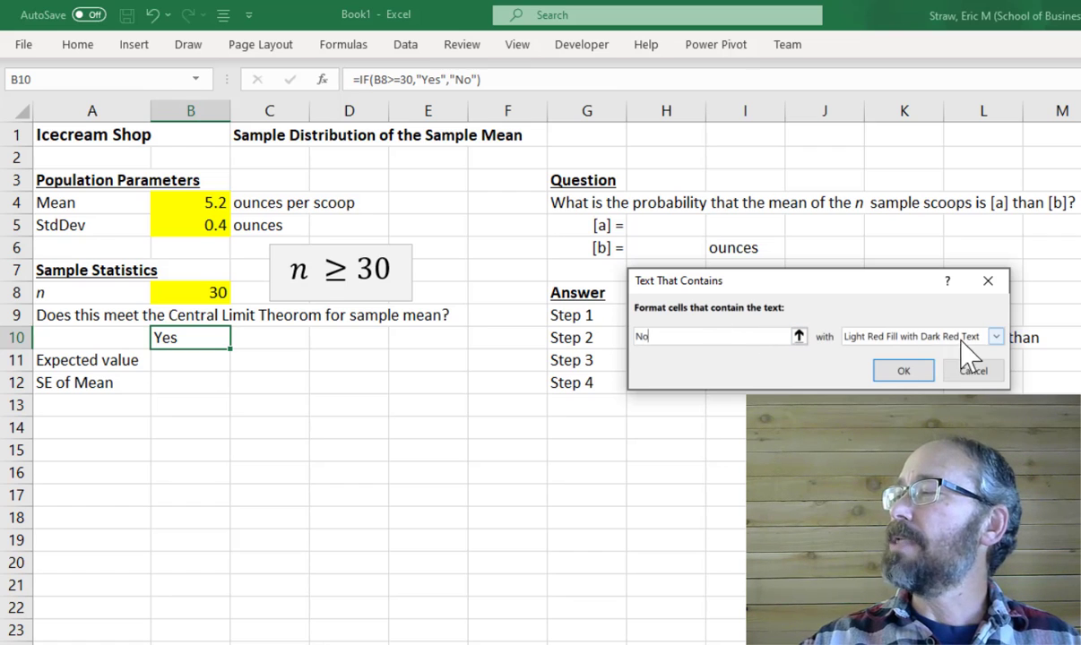
{"action": "left_click", "coordinate": [996, 338]}
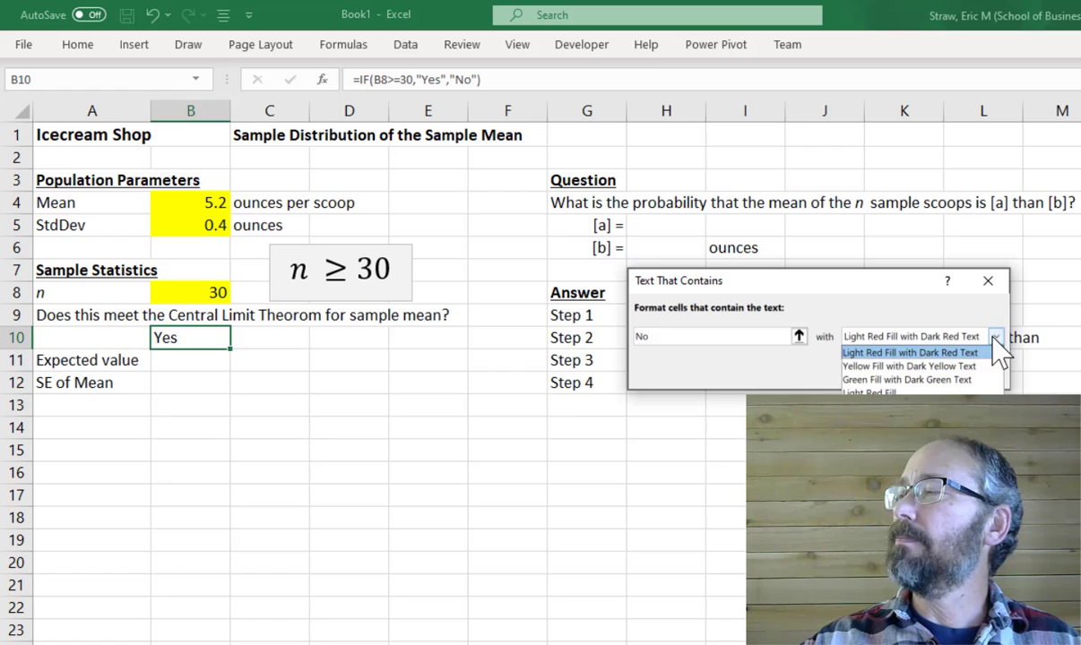
{"action": "left_click", "coordinate": [995, 353]}
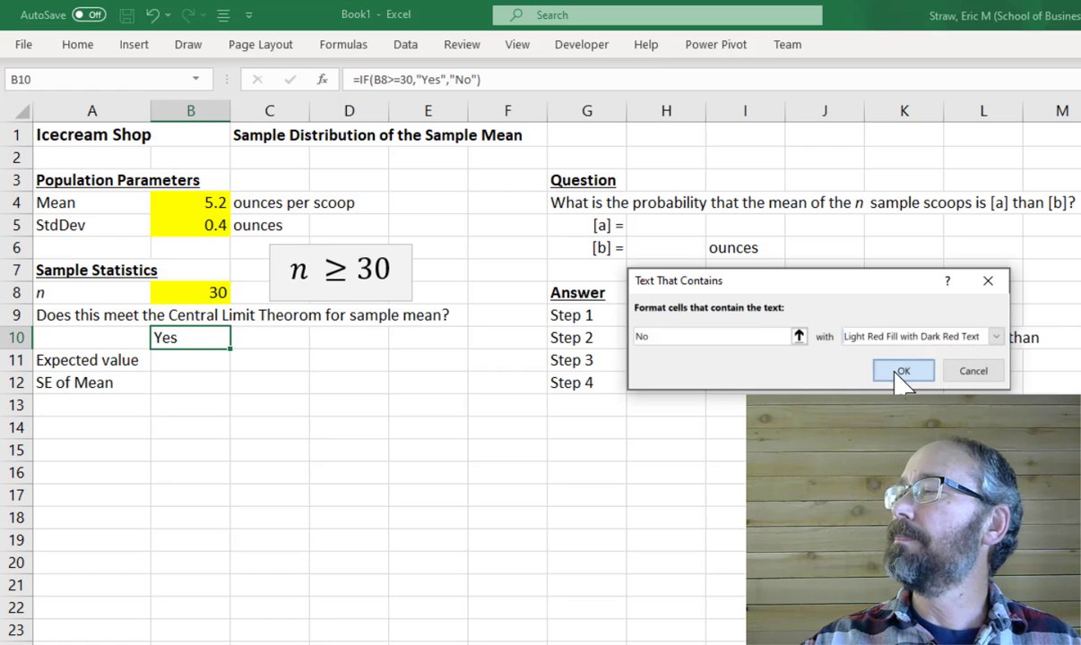
{"action": "left_click", "coordinate": [902, 371]}
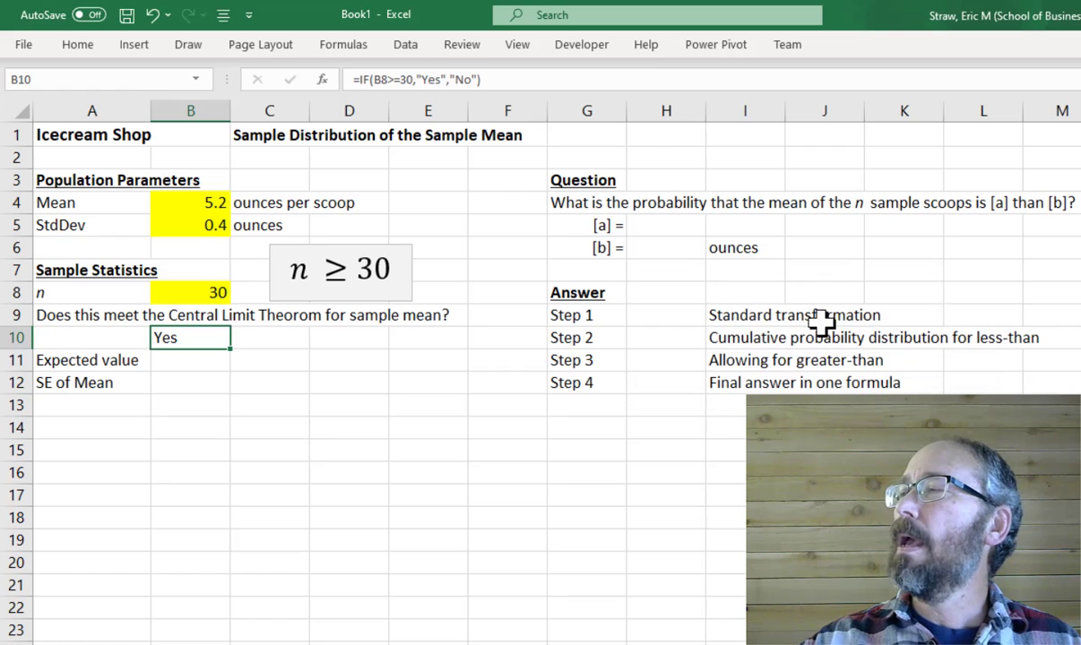
Add a second conditional formatting rule to B10 that gives text containing "Yes" a Green Fill with Dark Green Text.
{"action": "left_click", "coordinate": [81, 49]}
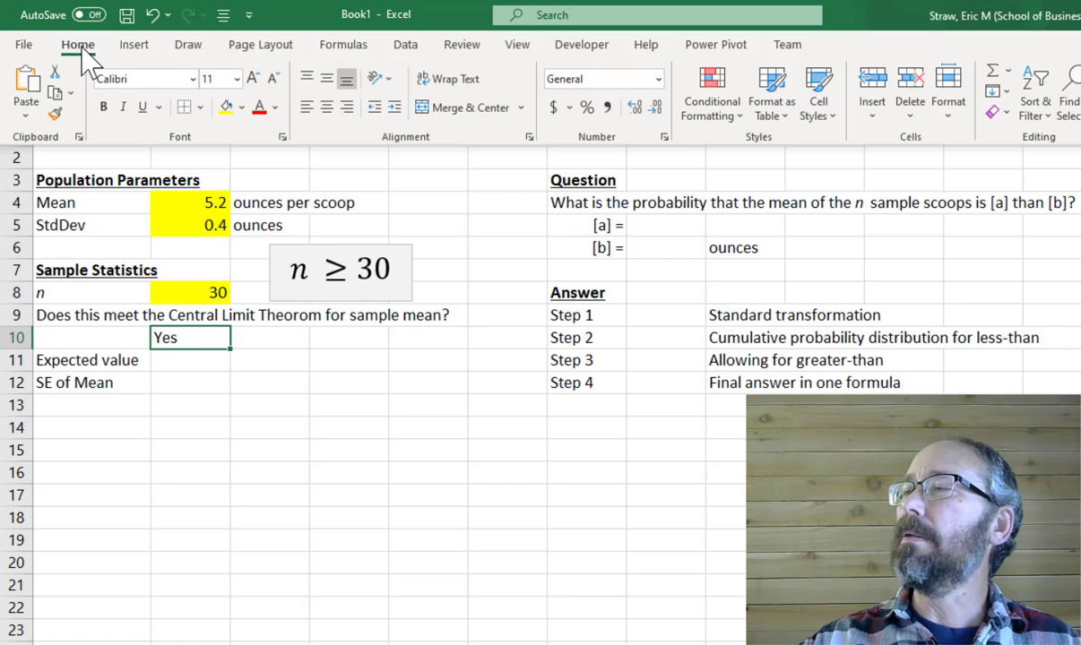
{"action": "left_click", "coordinate": [730, 126]}
{"action": "mouse_move", "coordinate": [717, 152]}
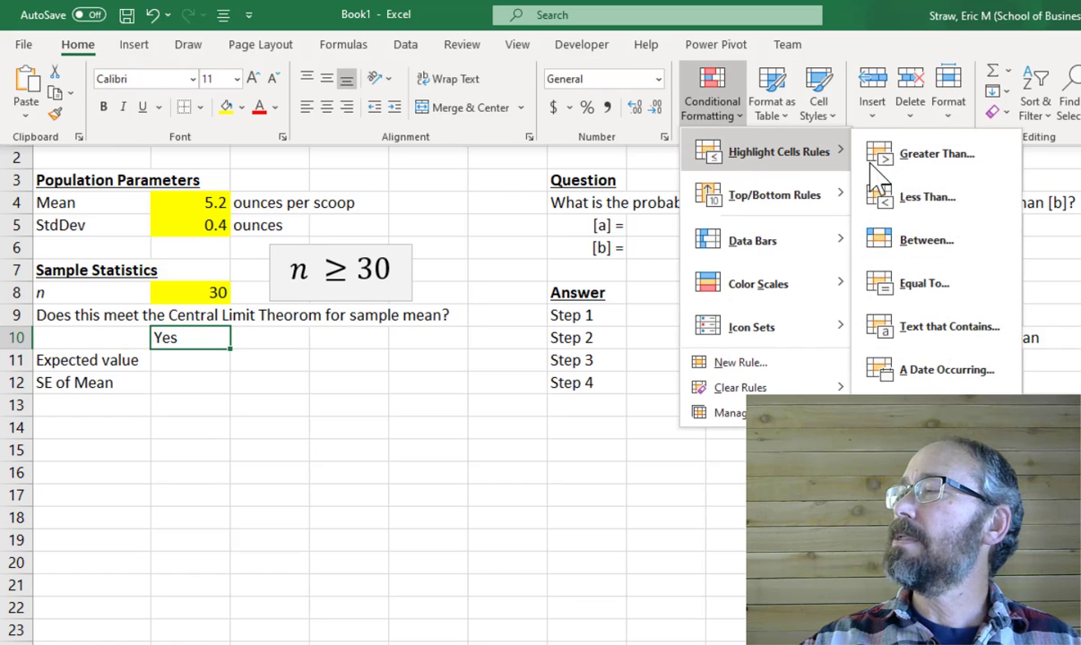
{"action": "left_click", "coordinate": [898, 326]}
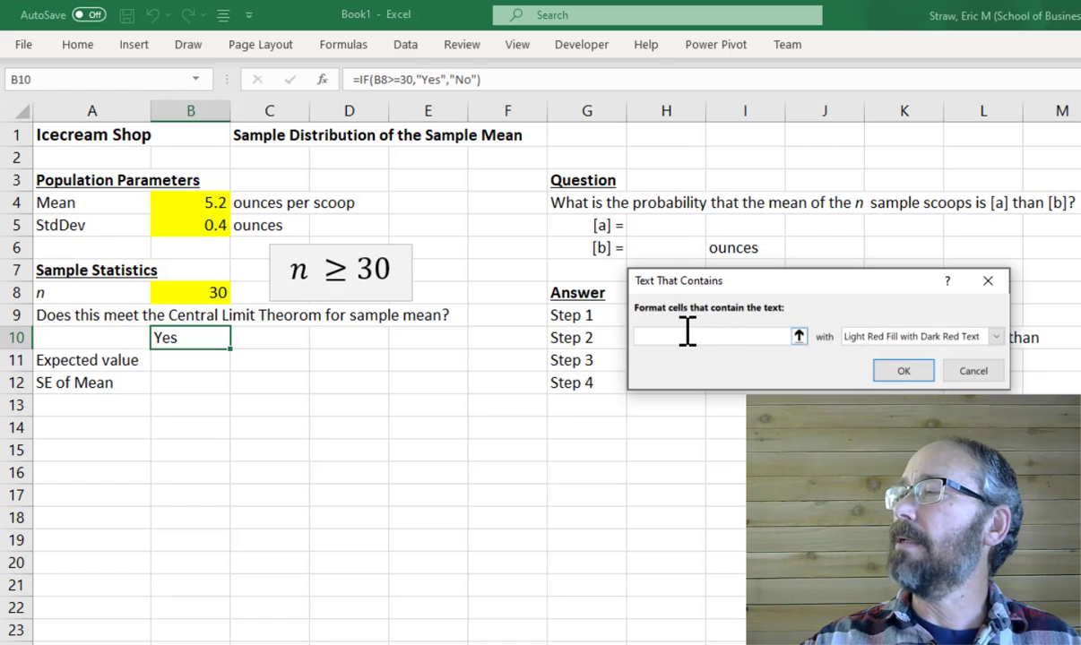
{"action": "type", "text": "Yes"}
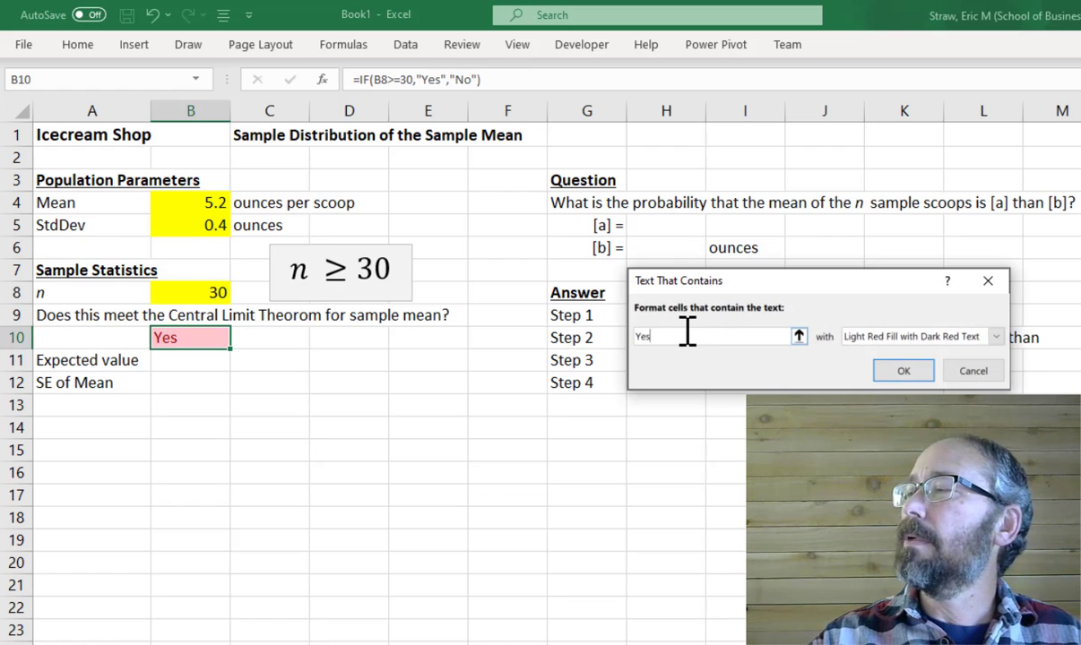
{"action": "left_click", "coordinate": [996, 338]}
{"action": "left_click", "coordinate": [908, 380]}
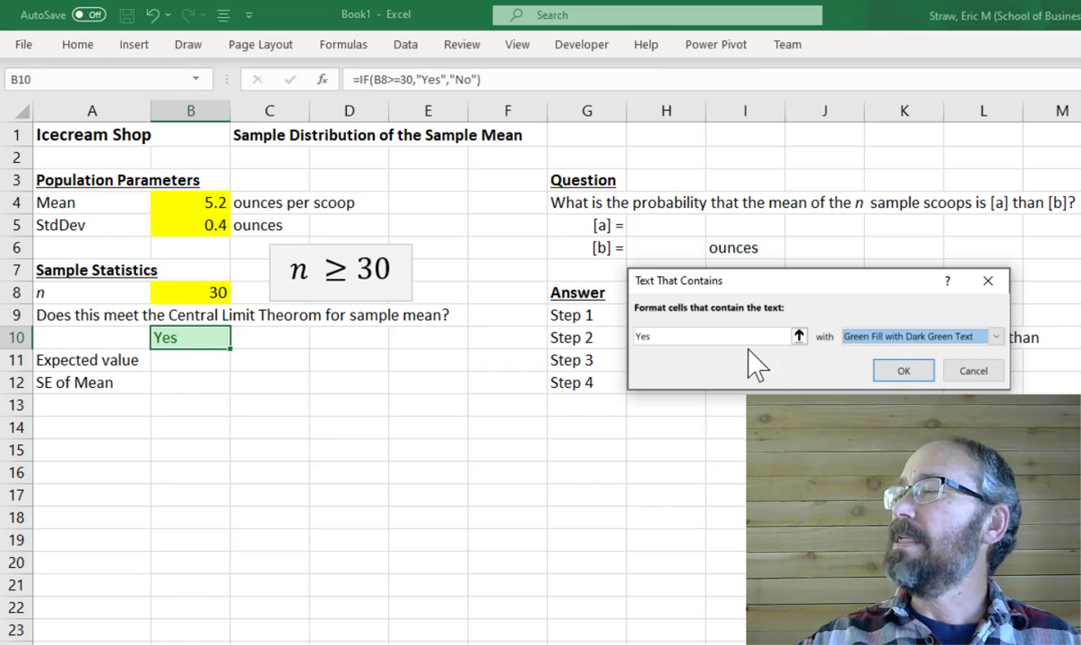
{"action": "left_click", "coordinate": [902, 371]}
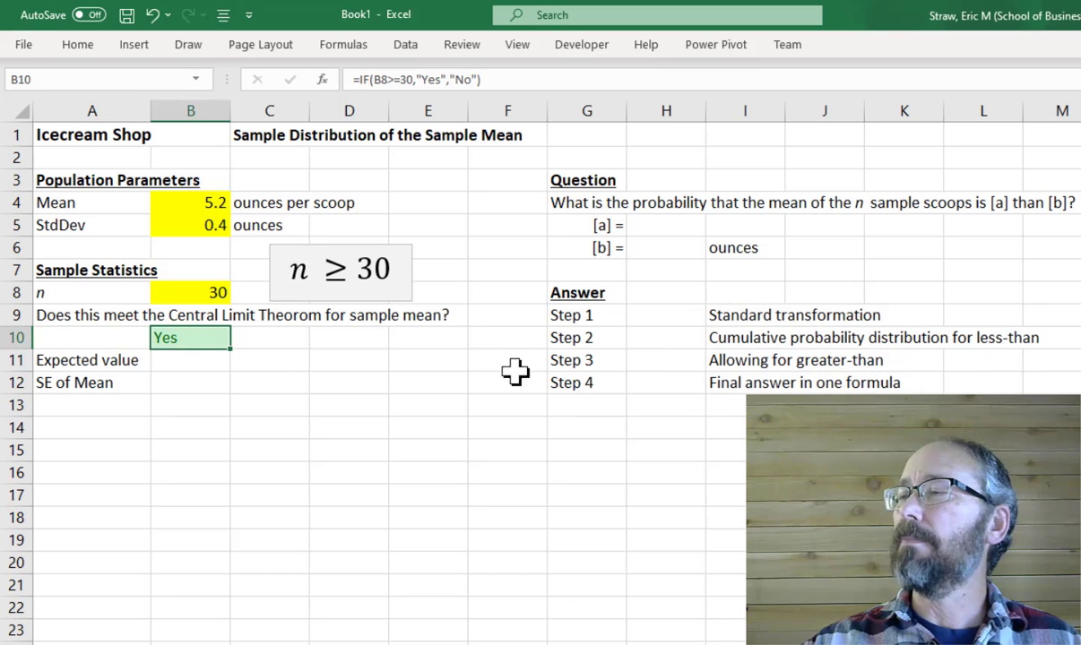
Test the conditional formatting in B10 by changing n in B8 to 2 and back to 30.
{"action": "left_click", "coordinate": [220, 293]}
{"action": "type", "text": "2"}
{"action": "key", "text": "Return"}
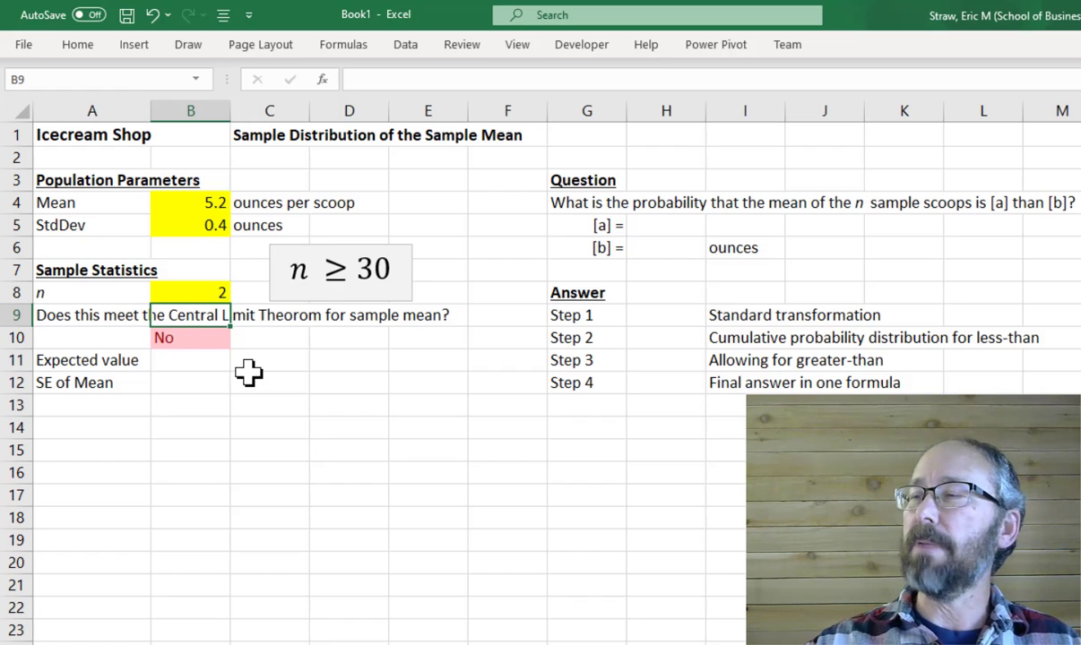
{"action": "left_click", "coordinate": [188, 291]}
{"action": "type", "text": "3"}
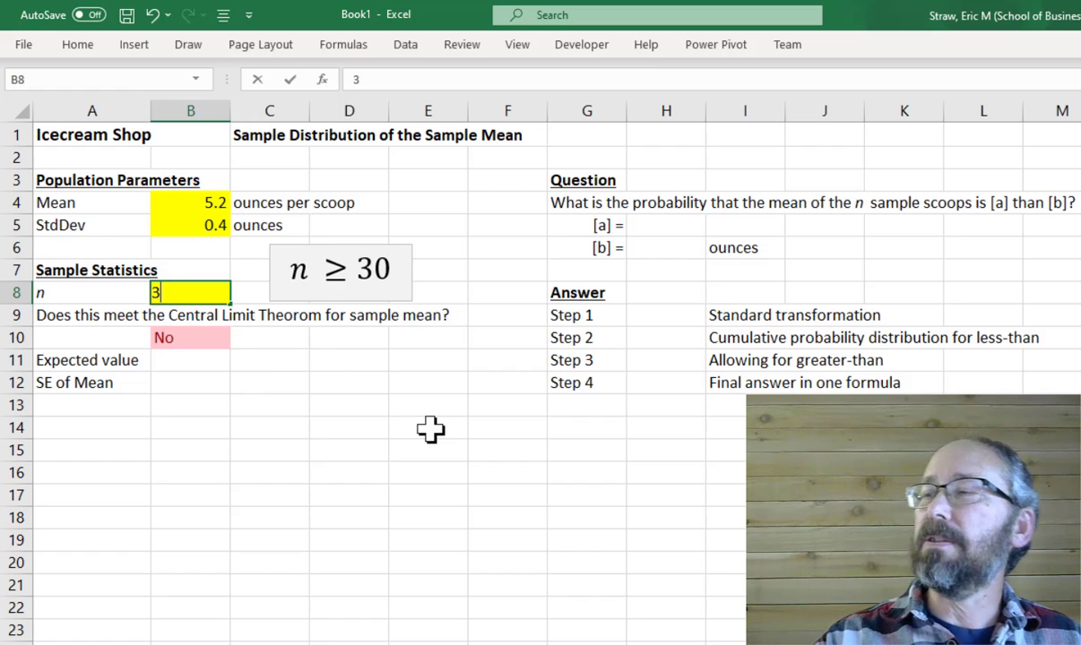
{"action": "type", "text": "0"}
{"action": "key", "text": "Return"}
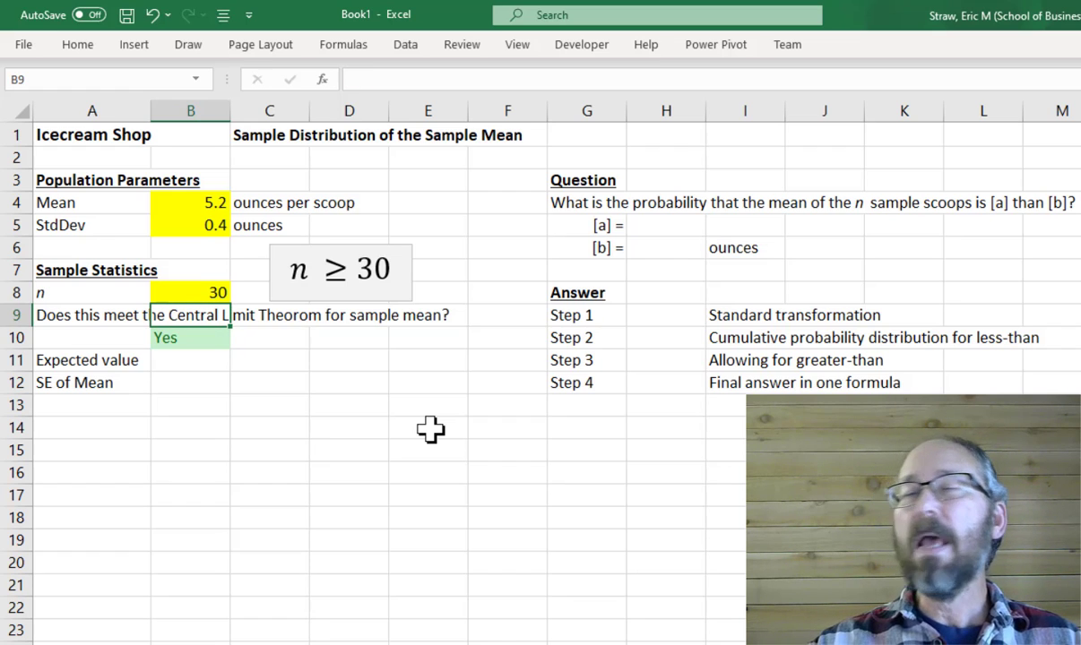
Enter the expected value in B11 as =B4, referencing the population mean.
{"action": "left_click", "coordinate": [113, 357]}
{"action": "left_click", "coordinate": [181, 363]}
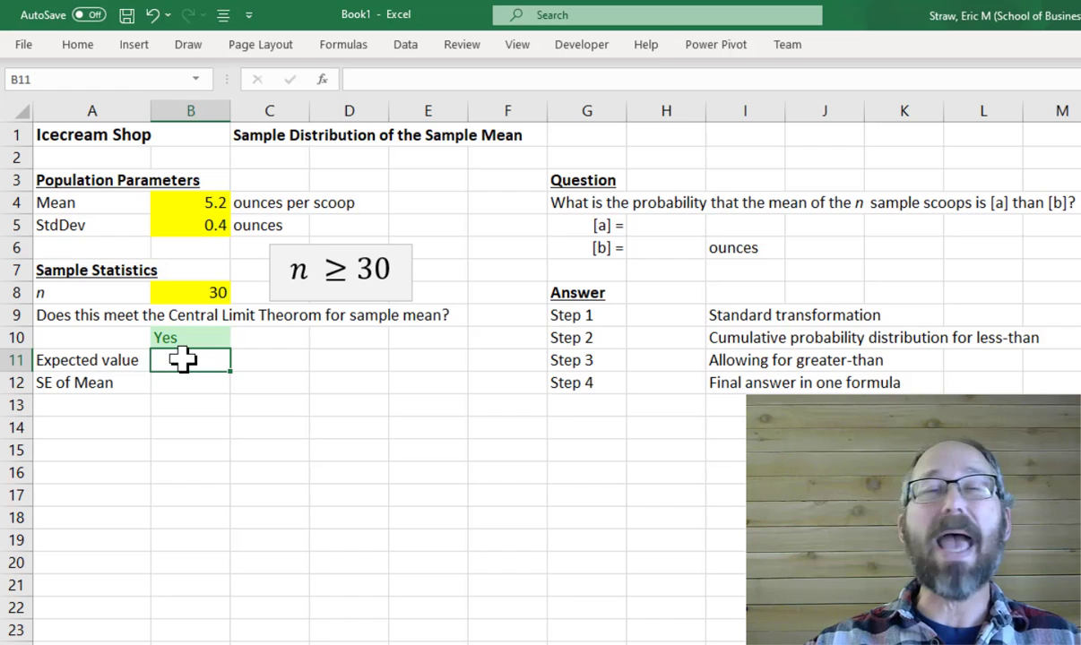
{"action": "left_click", "coordinate": [202, 203]}
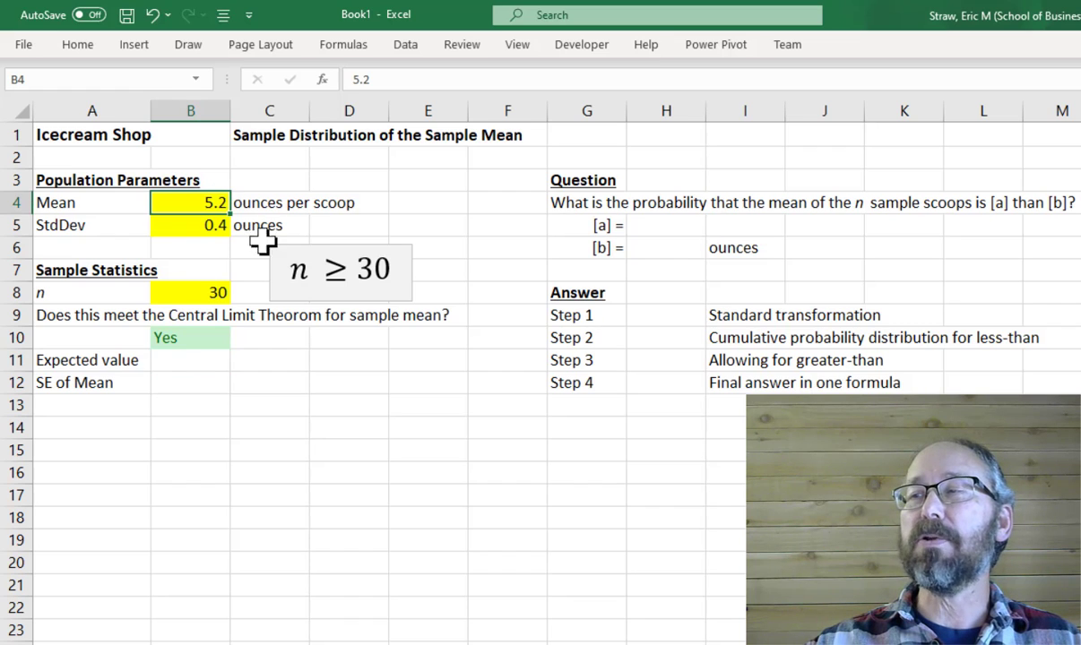
{"action": "left_click", "coordinate": [174, 368]}
{"action": "type", "text": "="}
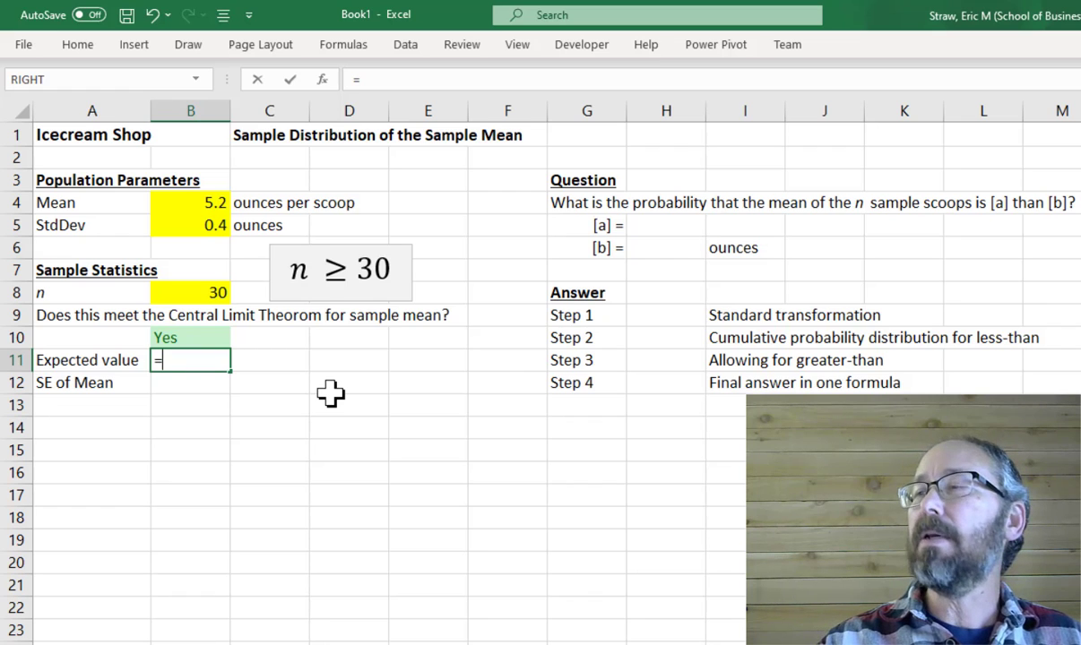
{"action": "type", "text": "B4"}
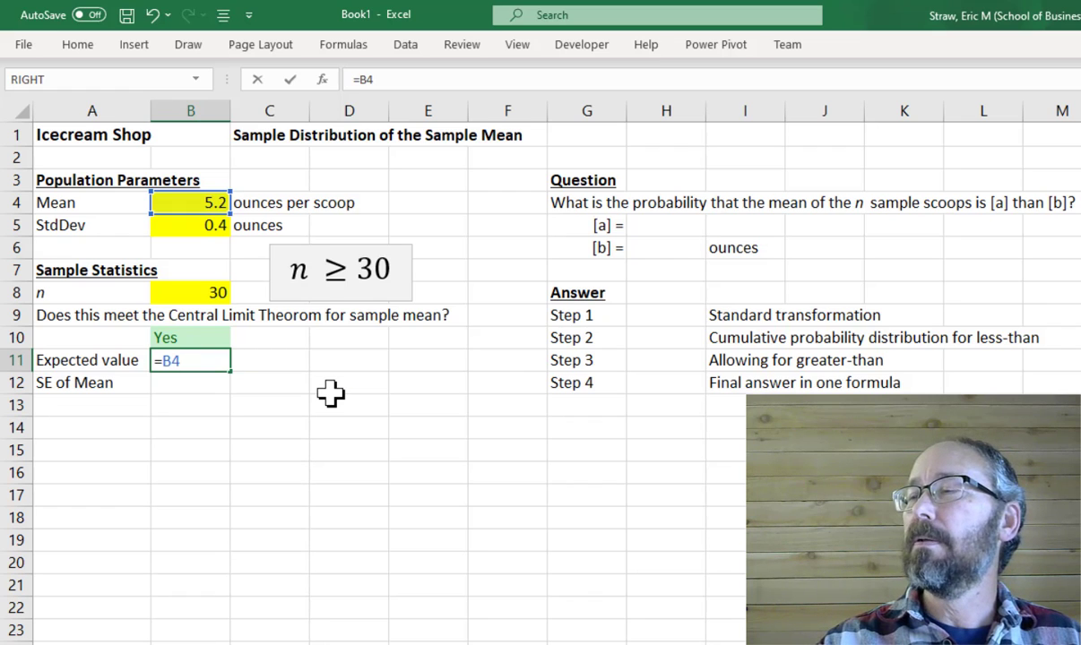
{"action": "key", "text": "Return"}
{"action": "key", "text": "Up"}
{"action": "key", "text": "Down"}
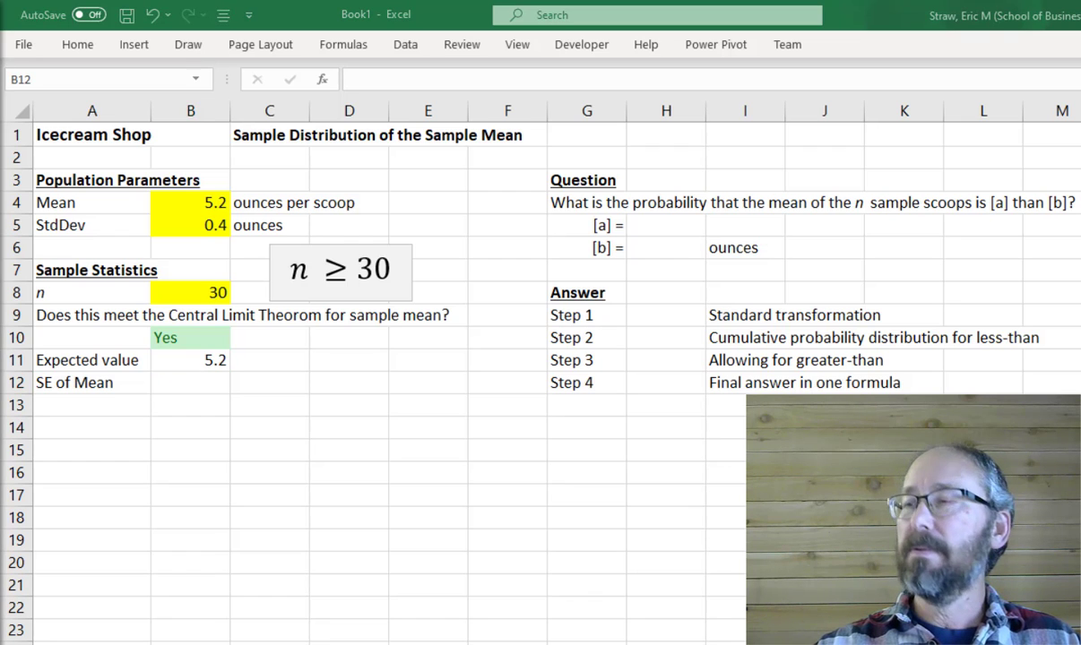
Enter the note "Standard Error of the sample mean" in C12 beside the SE of Mean row.
{"action": "left_click", "coordinate": [297, 381]}
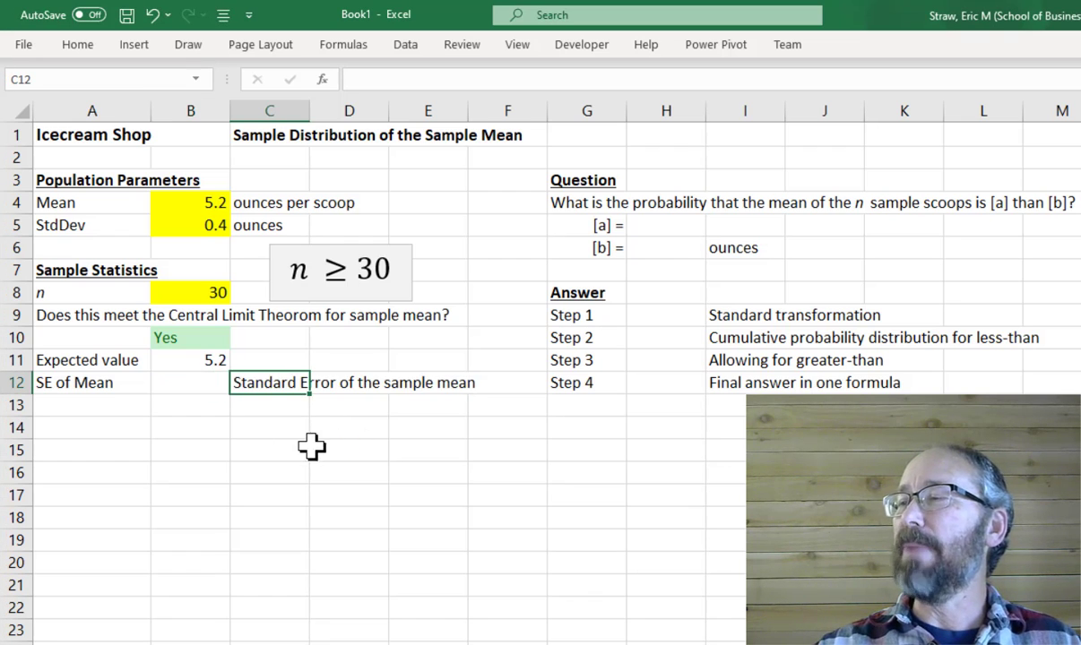
{"action": "left_click", "coordinate": [255, 441]}
Paste the σ/√n formula text box and place it just below the SE of Mean cell B12.
{"action": "left_click", "coordinate": [188, 386]}
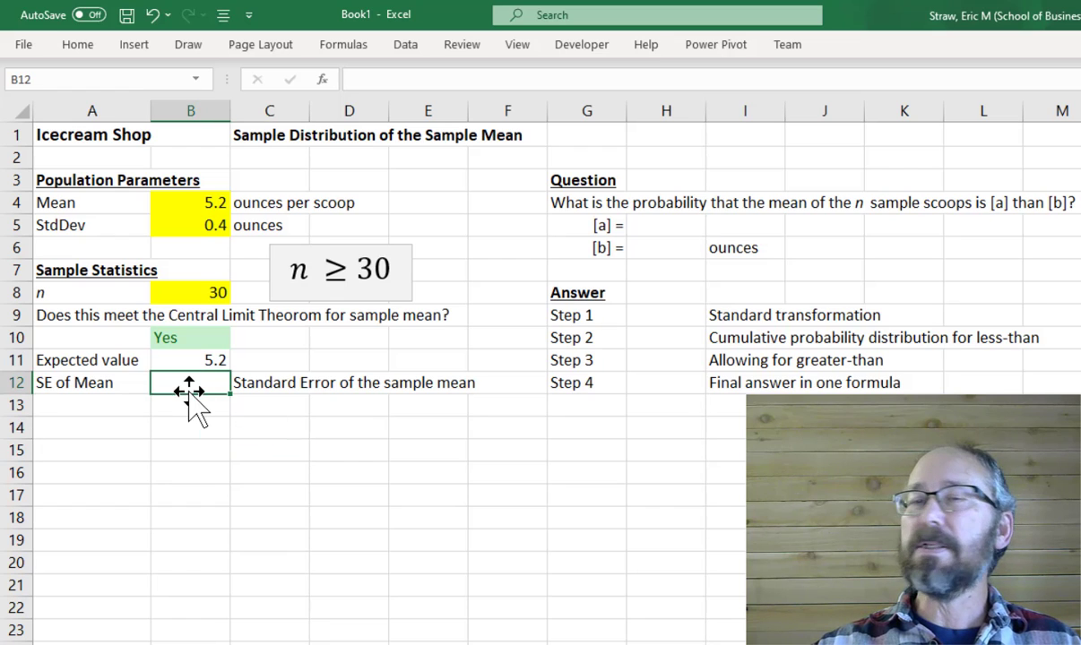
{"action": "key", "text": "alt+Tab"}
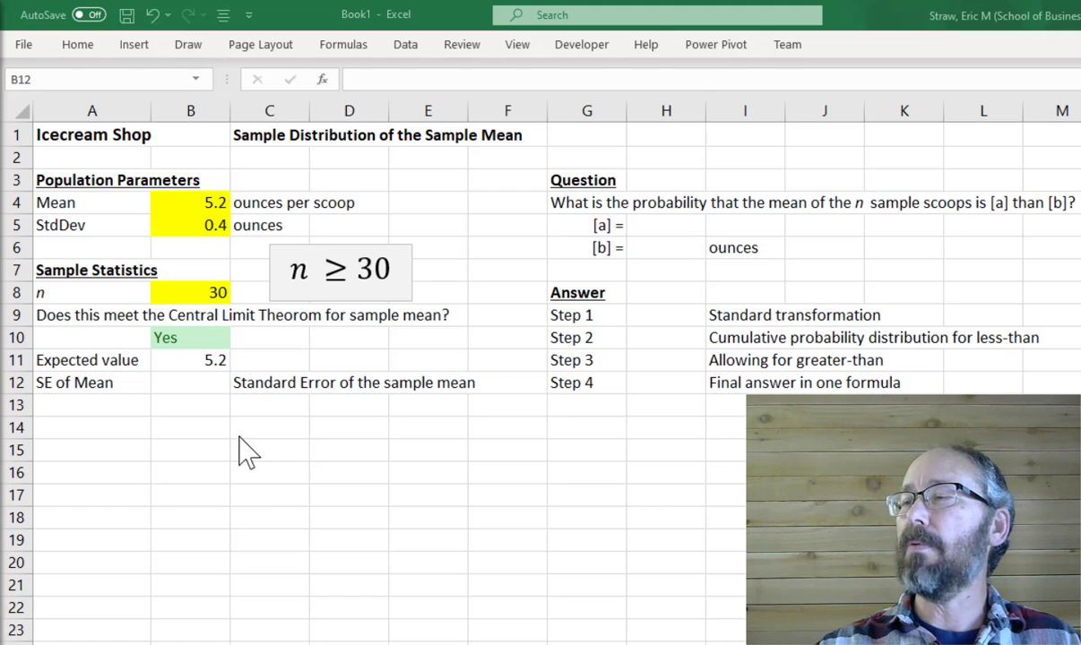
{"action": "key", "text": "alt+Tab"}
{"action": "key", "text": "ctrl+v"}
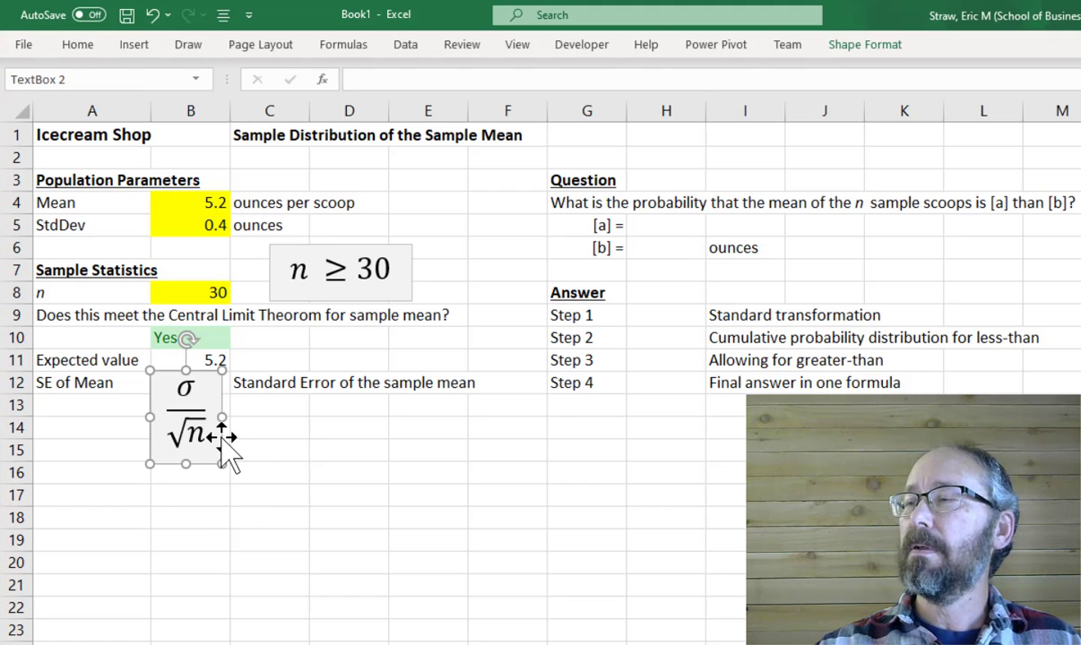
{"action": "left_click_drag", "start_coordinate": [222, 442], "coordinate": [220, 480]}
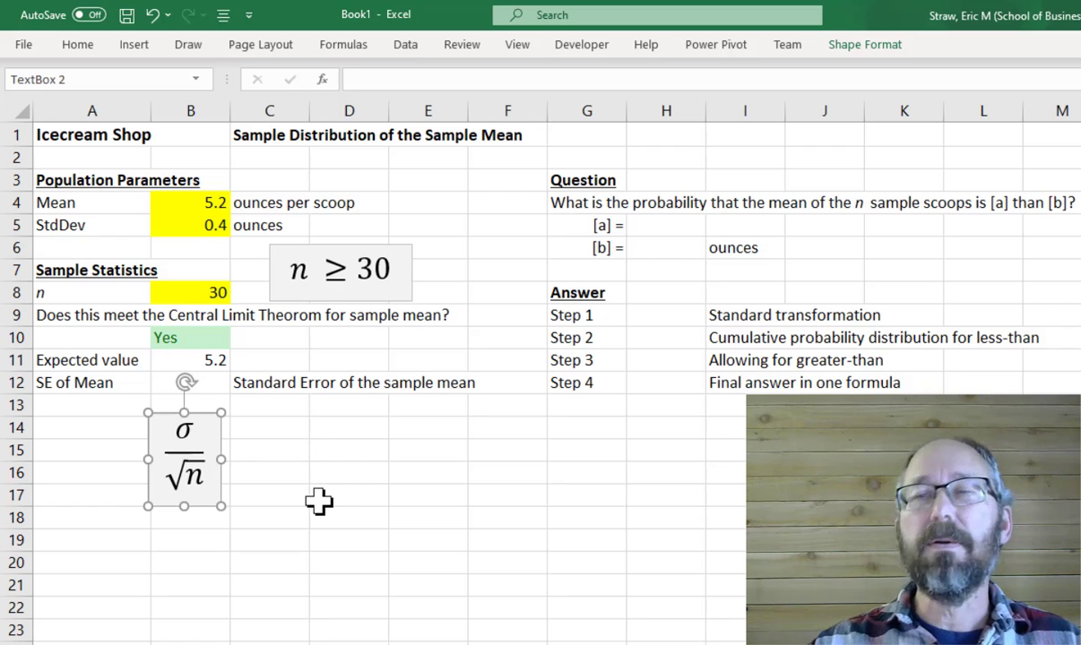
Enter the standard error of the mean in B12 as =B5/SQRT(B8), dividing the population standard deviation by the square root of n.
{"action": "left_click", "coordinate": [224, 382]}
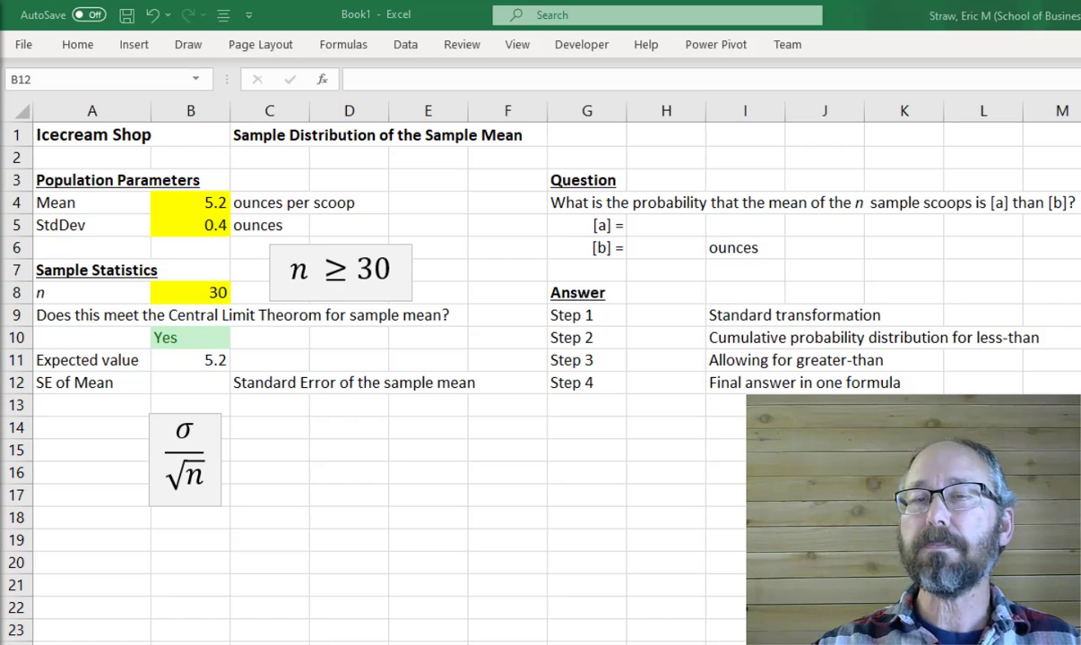
{"action": "left_click", "coordinate": [196, 383]}
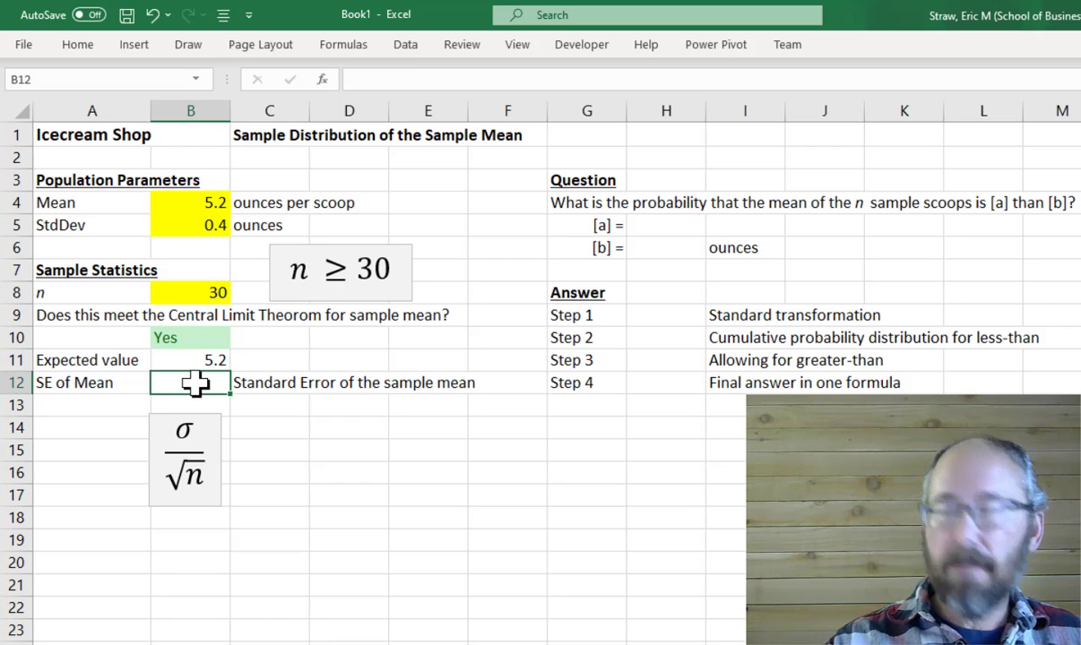
{"action": "type", "text": "="}
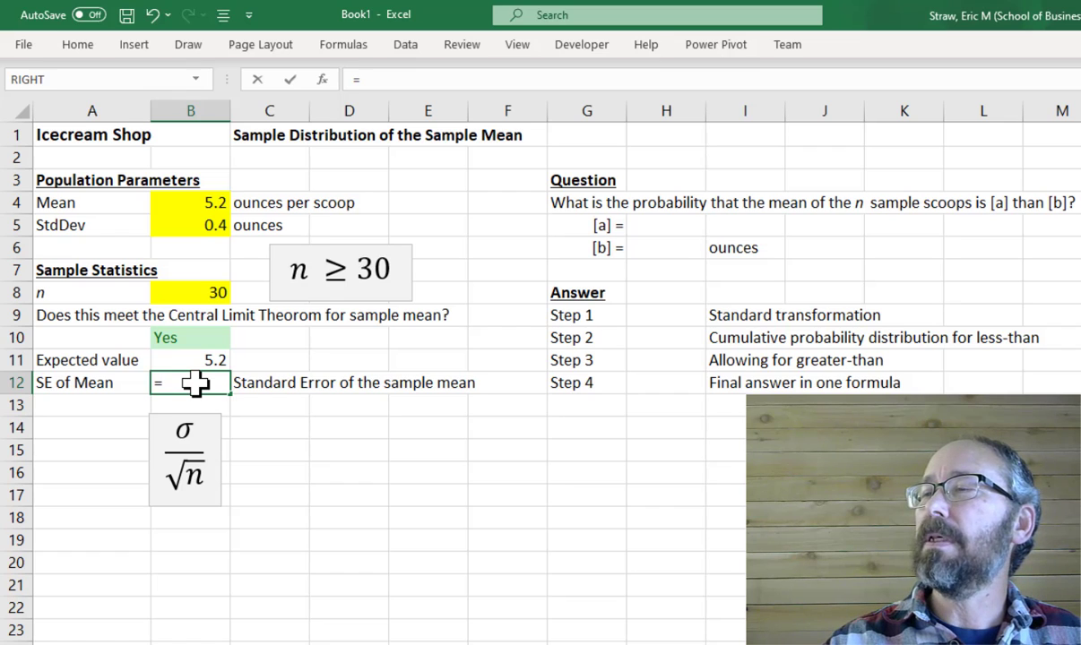
{"action": "type", "text": "b"}
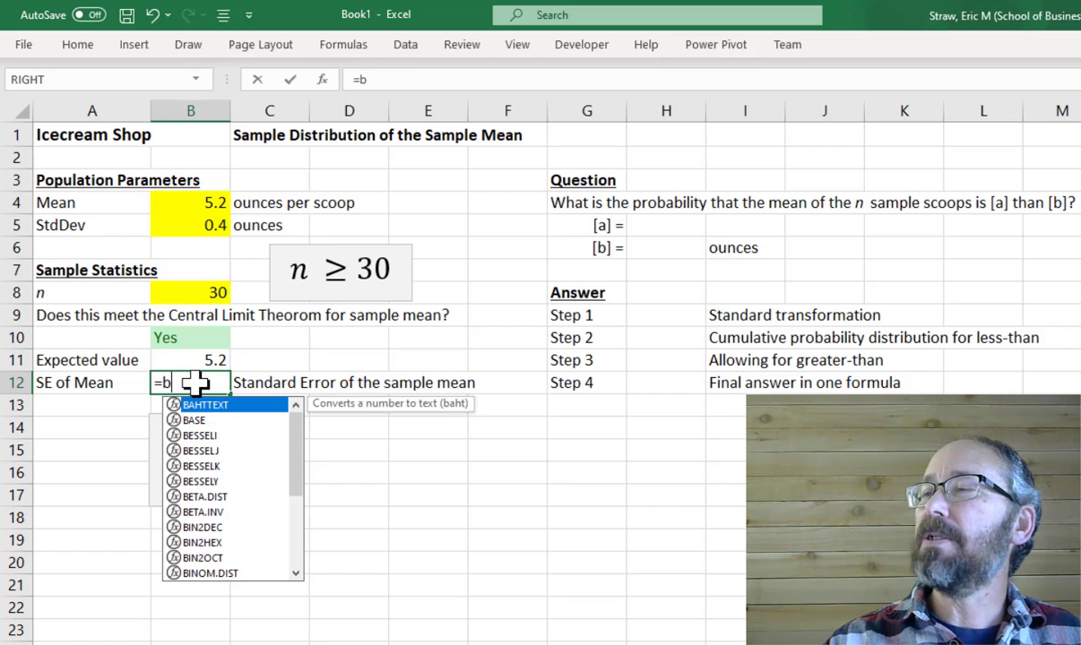
{"action": "type", "text": "5/"}
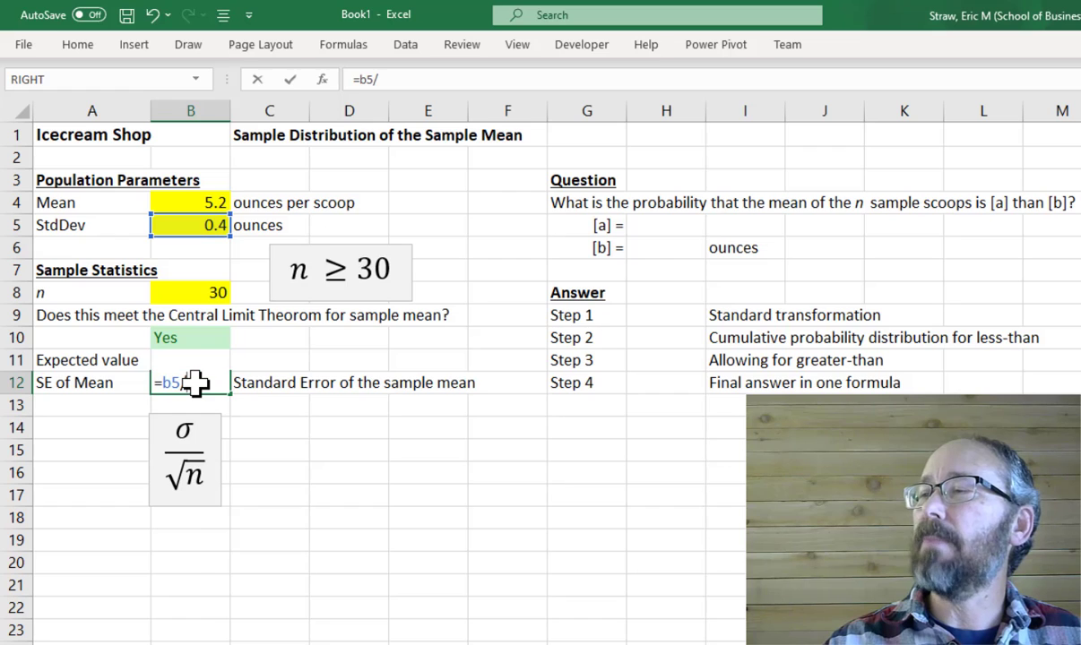
{"action": "type", "text": "Sq"}
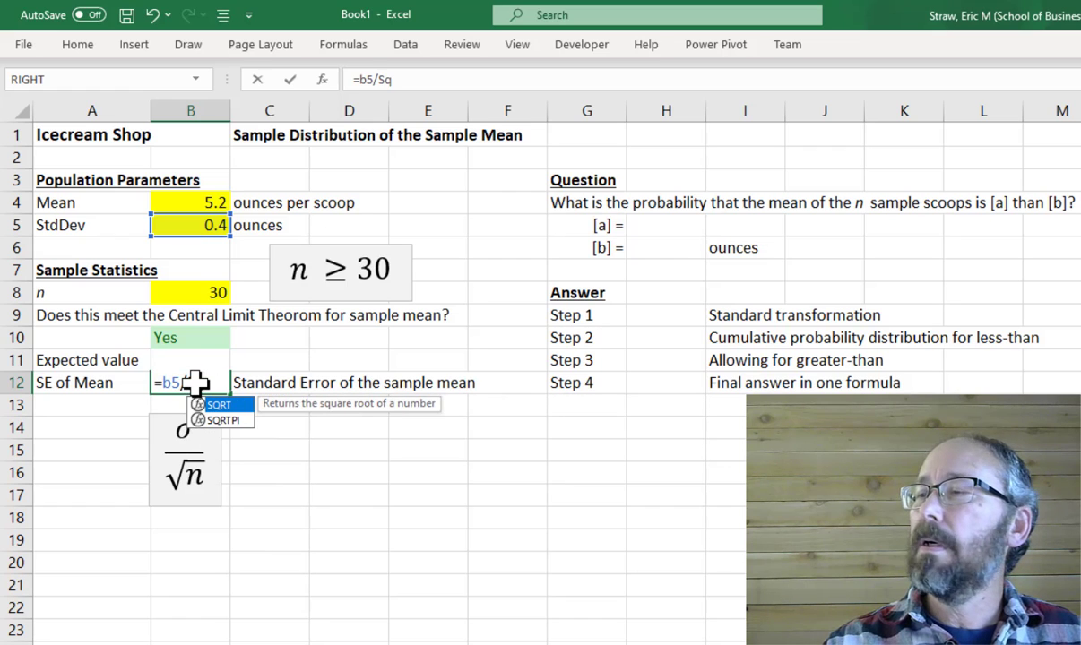
{"action": "key", "text": "Tab"}
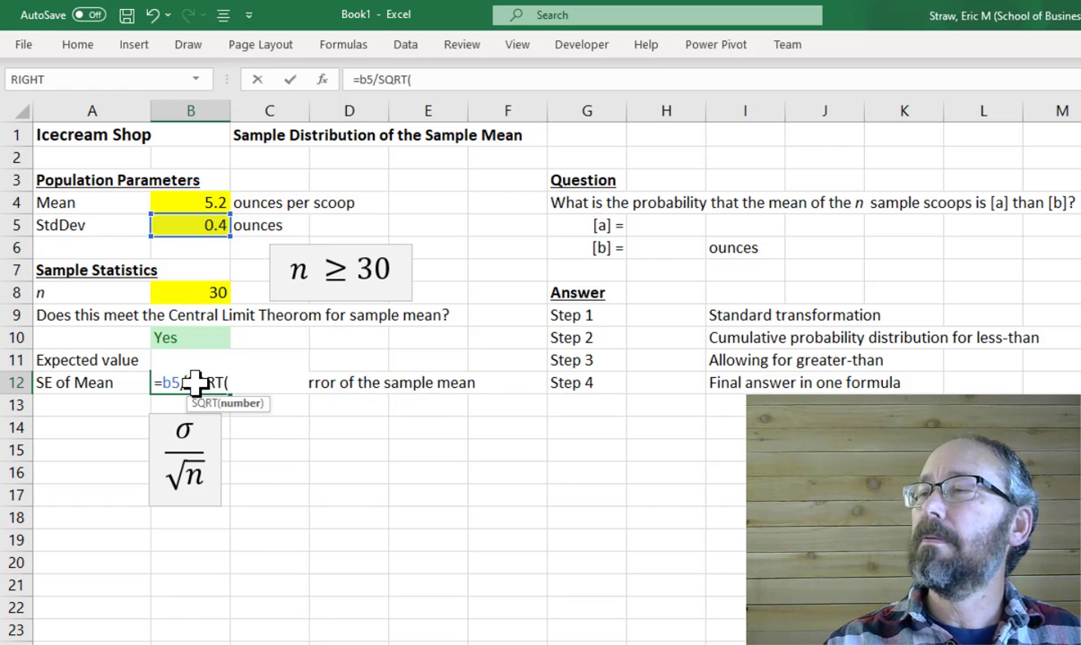
{"action": "type", "text": "b8"}
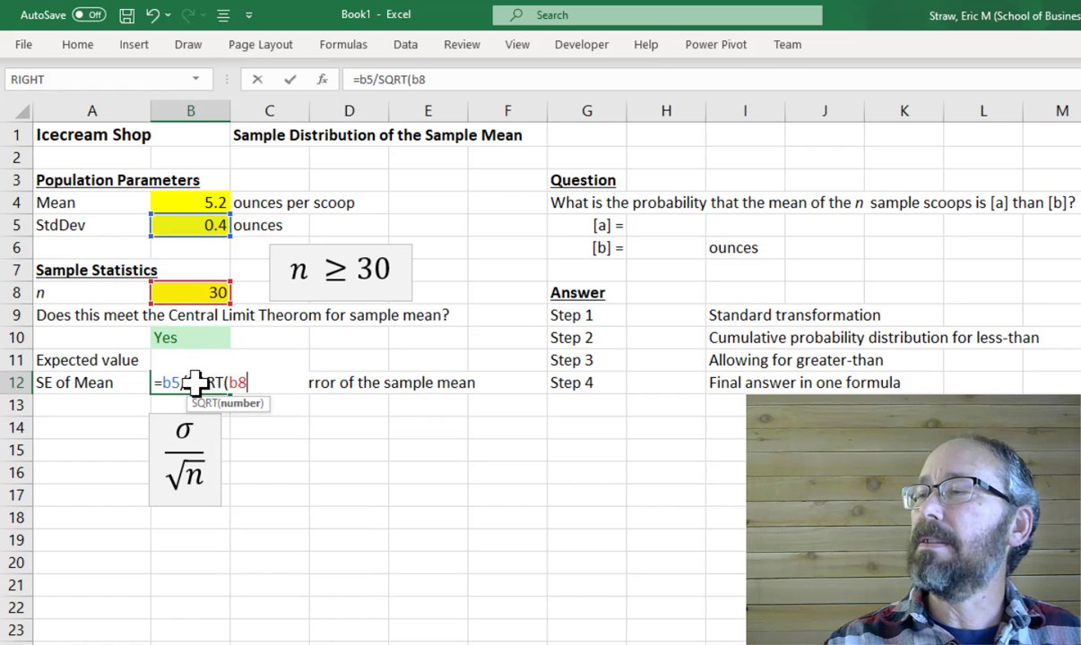
{"action": "type", "text": ")"}
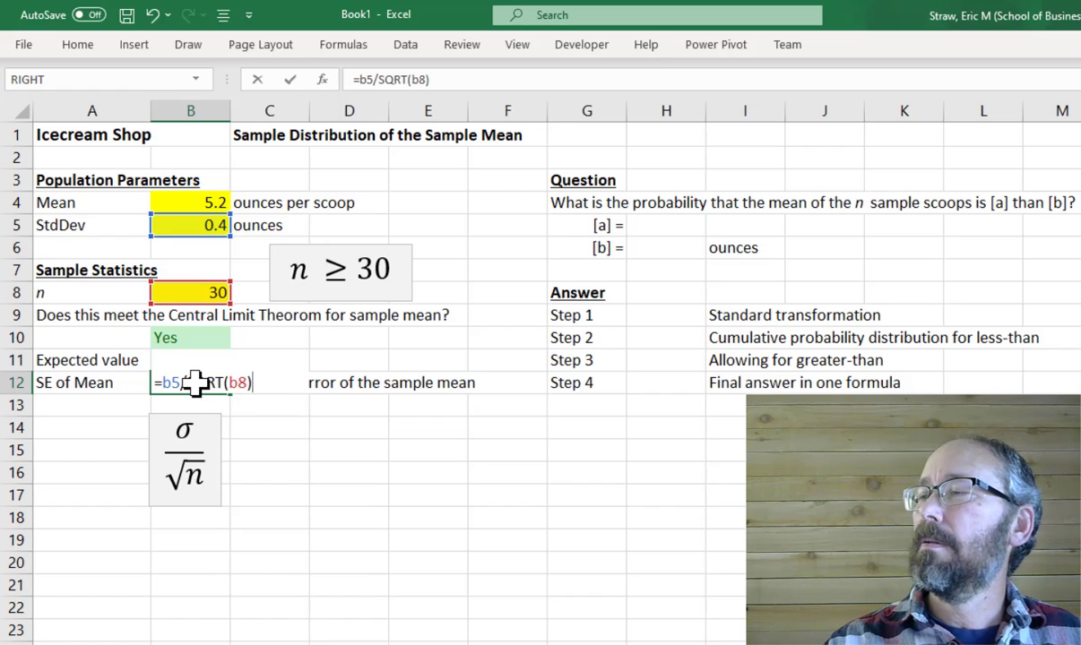
{"action": "key", "text": "Return"}
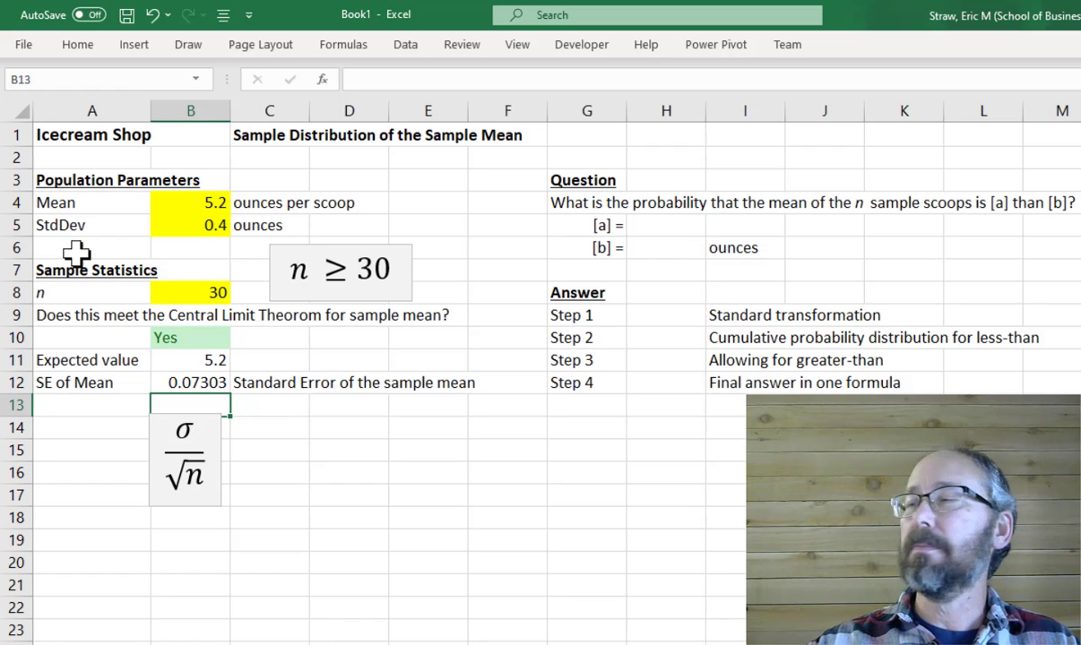
{"action": "left_click", "coordinate": [208, 383]}
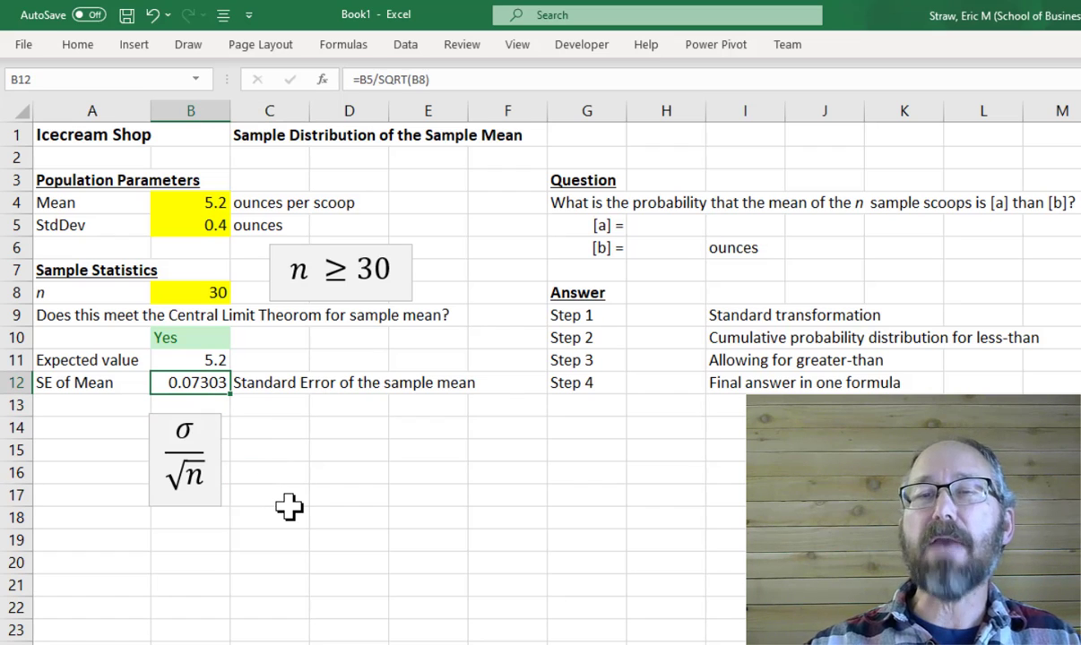
Set the sample size n in B8 to 2 to test the sample statistics with a small sample.
{"action": "left_click", "coordinate": [220, 295]}
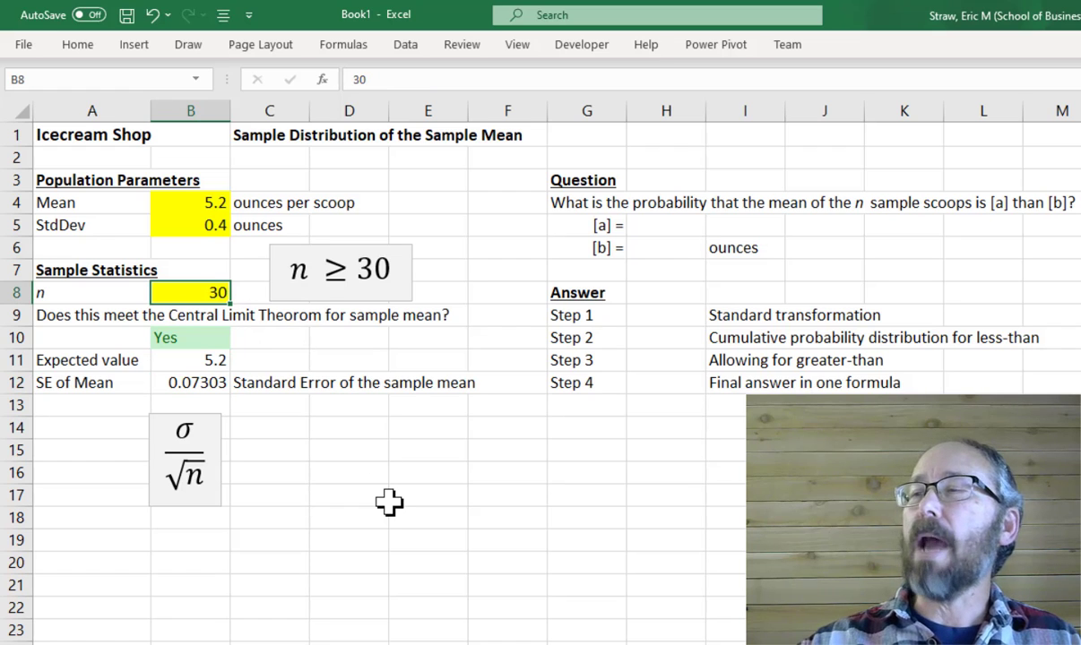
{"action": "type", "text": "2"}
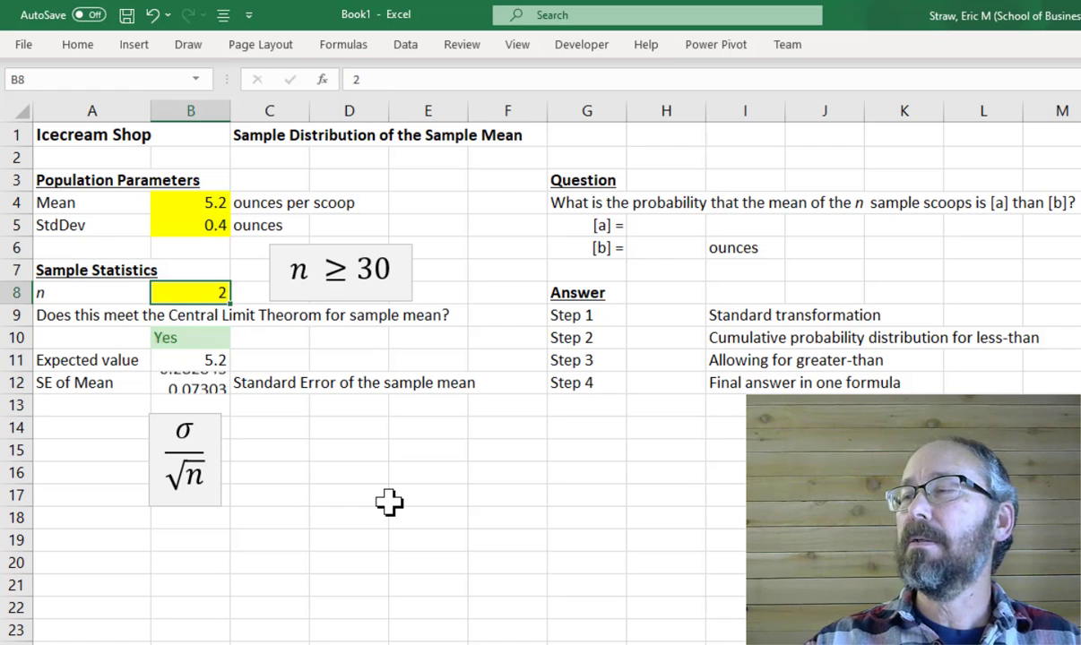
{"action": "key", "text": "Return"}
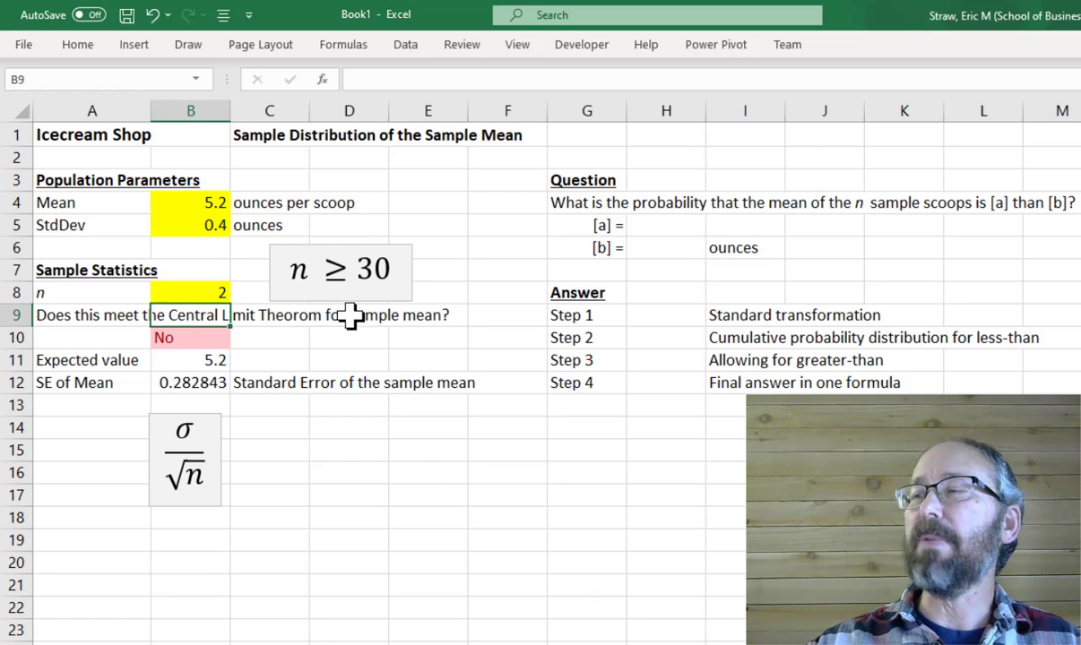
Replace the expected value formula in B11 with =IF(B10="Yes",B4,"--") so it depends on the Central Limit Theorem check.
{"action": "left_click", "coordinate": [212, 358]}
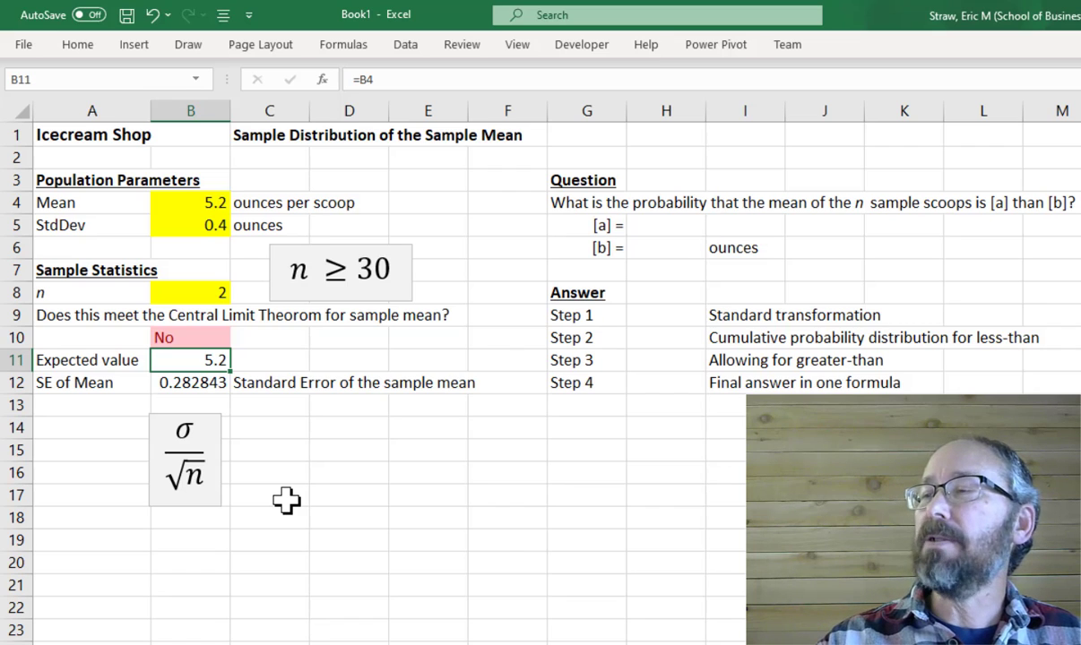
{"action": "type", "text": "=if"}
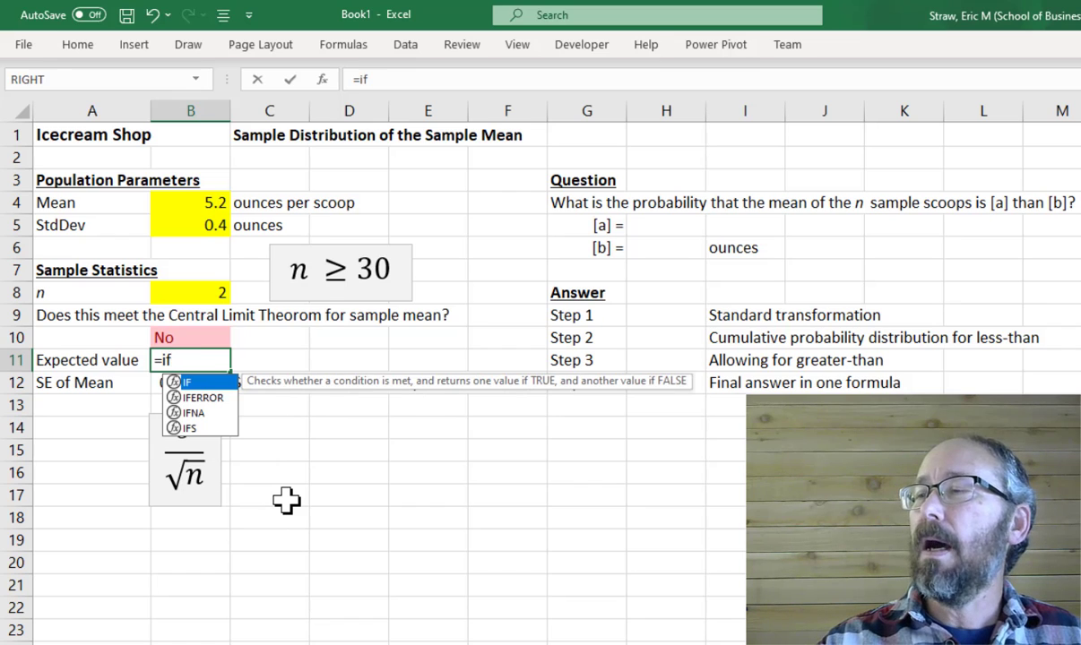
{"action": "key", "text": "Tab"}
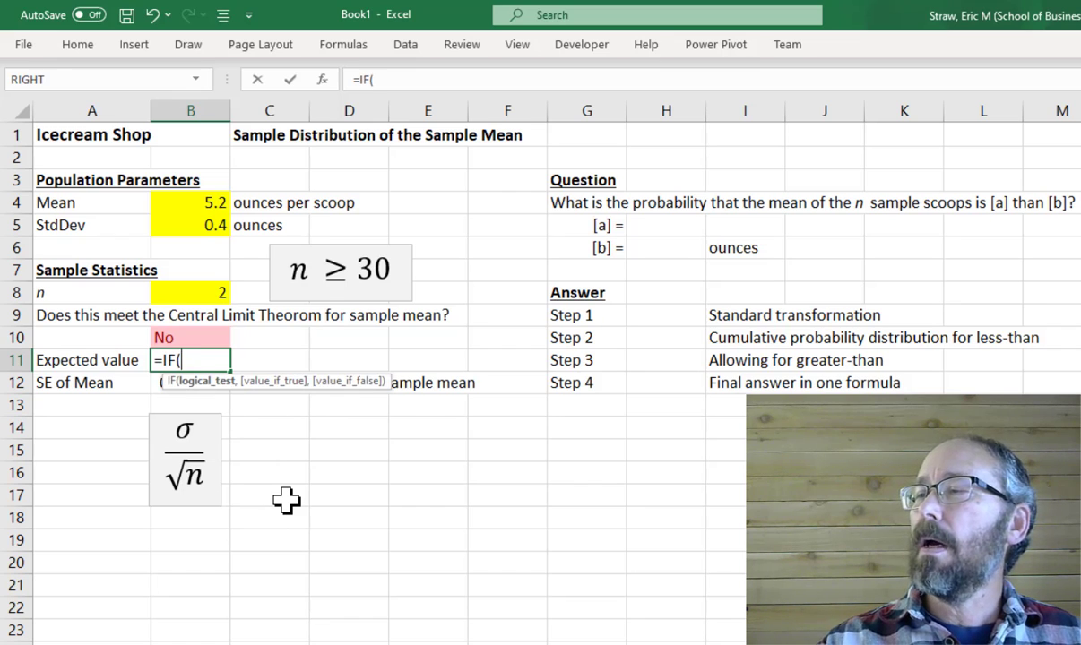
{"action": "type", "text": "B10="}
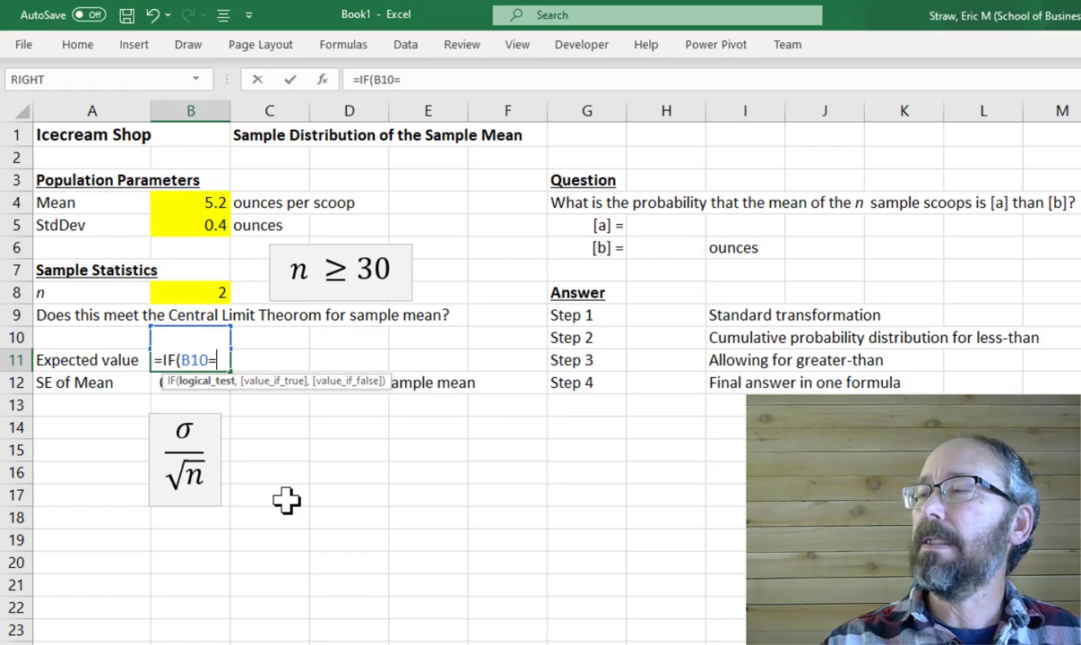
{"action": "type", "text": "\"Yes\","}
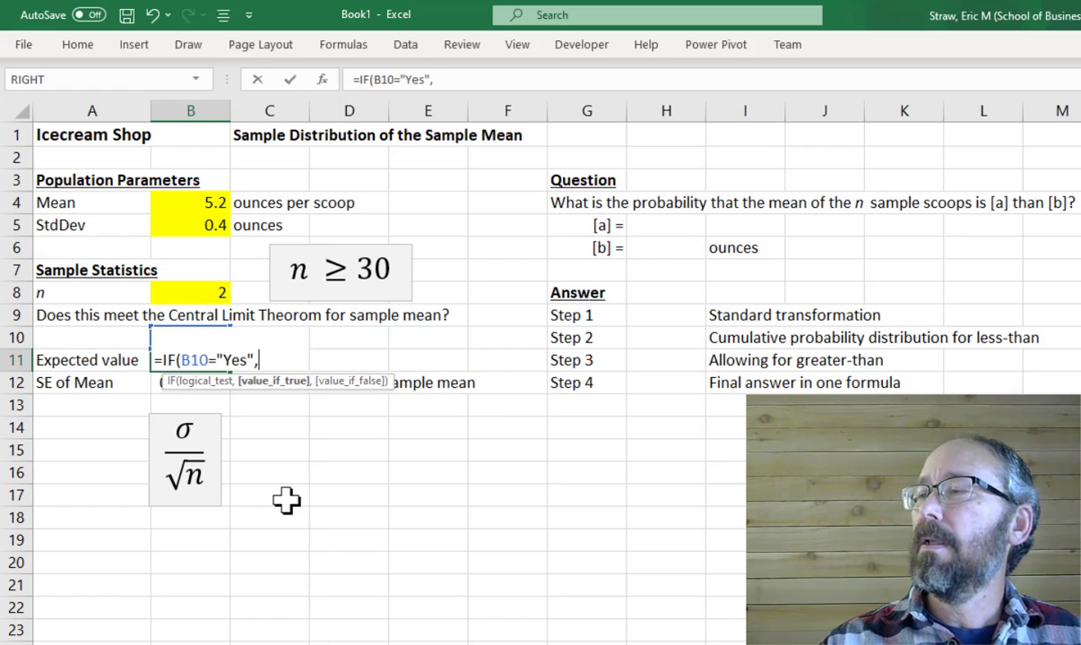
{"action": "type", "text": "B4,"}
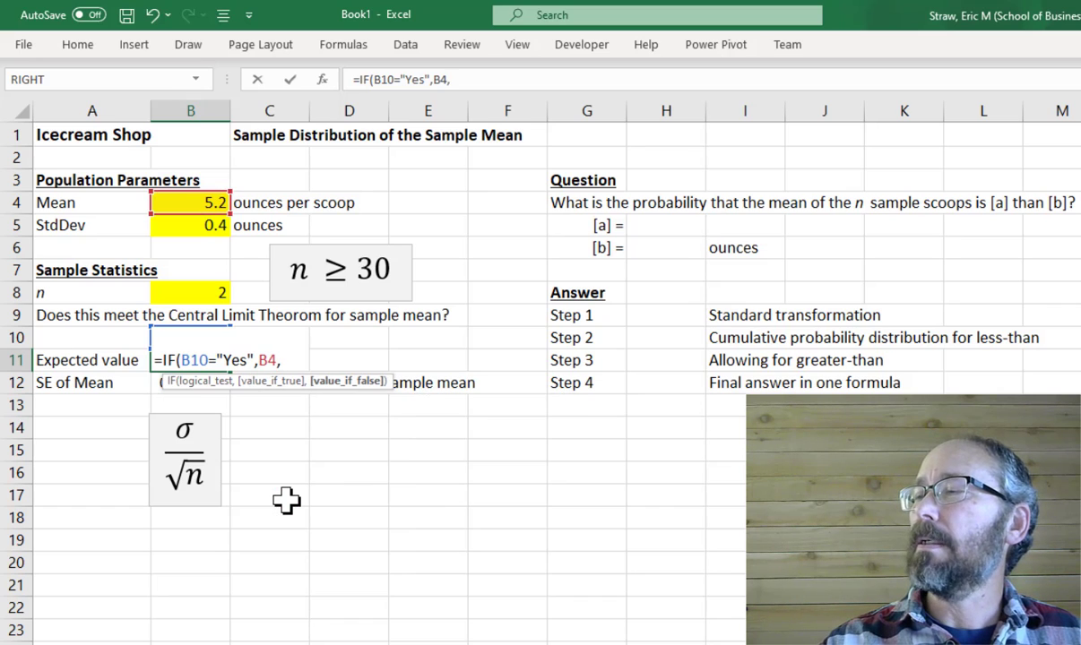
{"action": "type", "text": "\""}
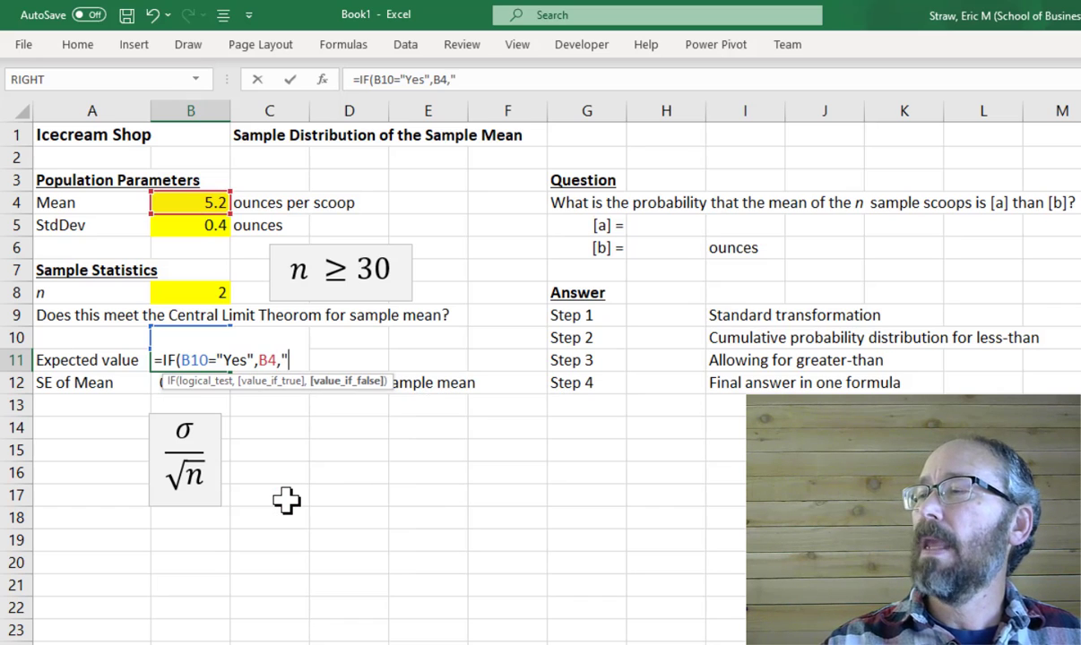
{"action": "type", "text": "--\")"}
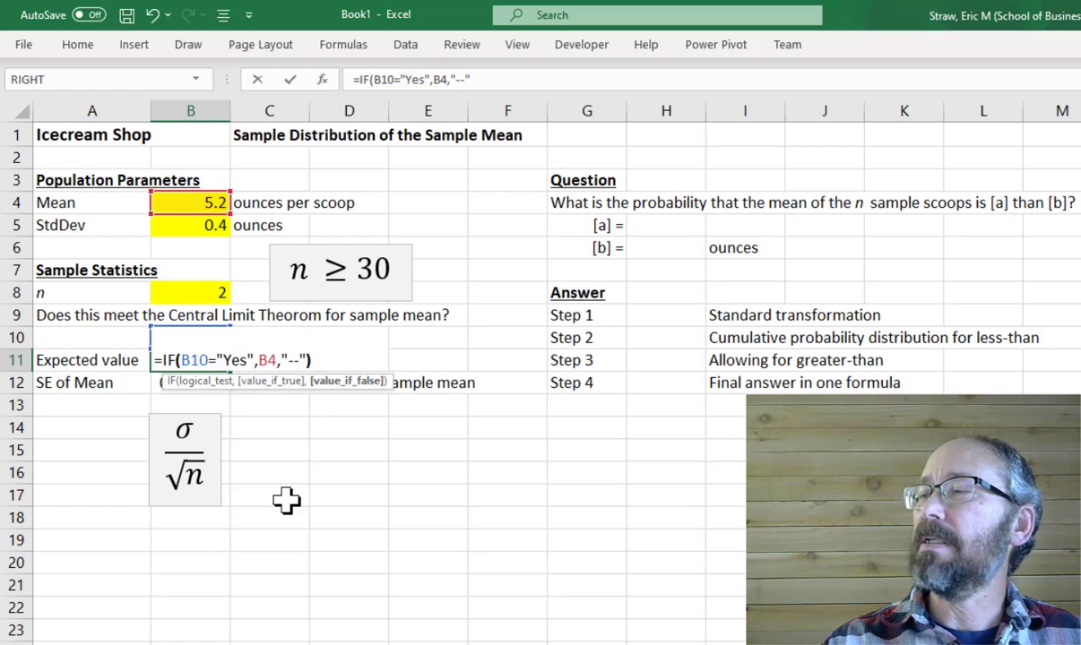
{"action": "key", "text": "Return"}
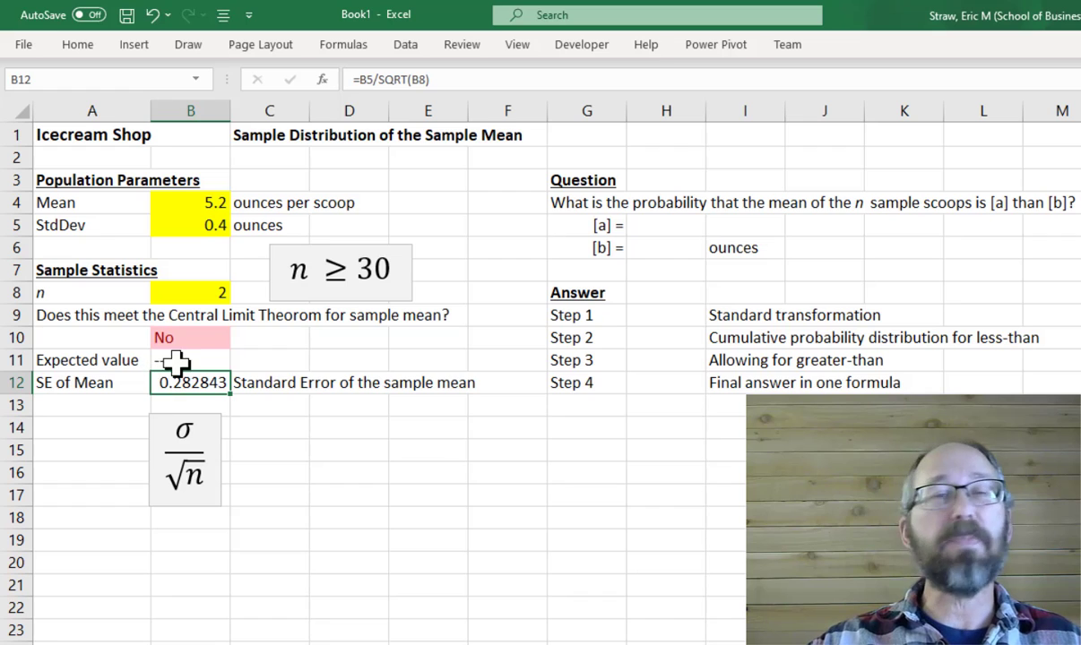
Set the sample size n in B8 back to 30.
{"action": "left_click", "coordinate": [213, 293]}
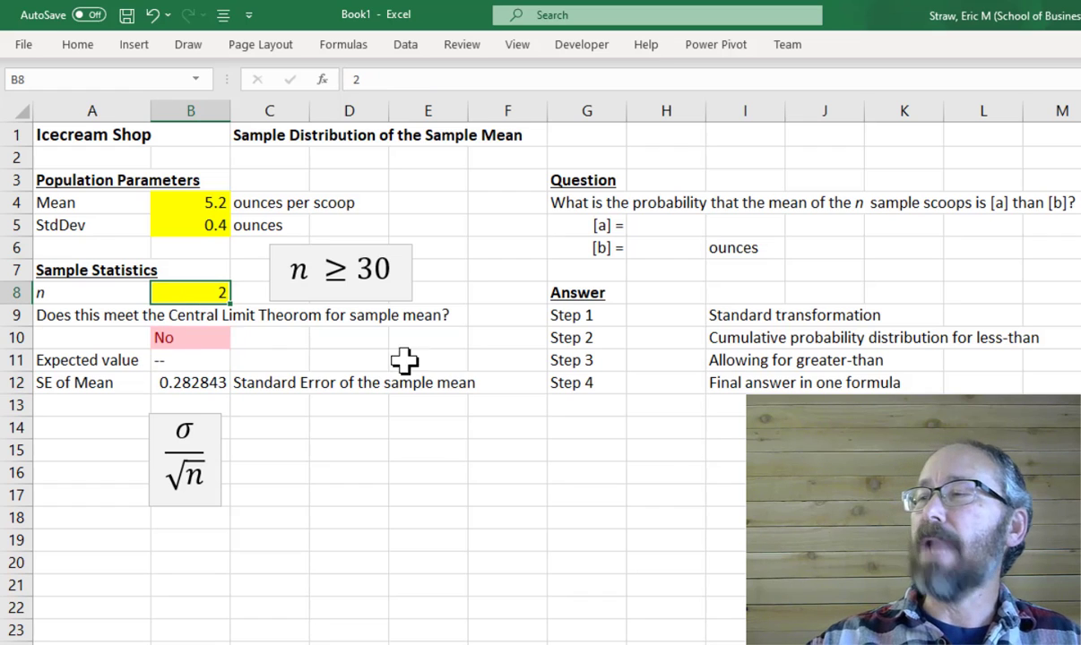
{"action": "type", "text": "30"}
{"action": "key", "text": "Return"}
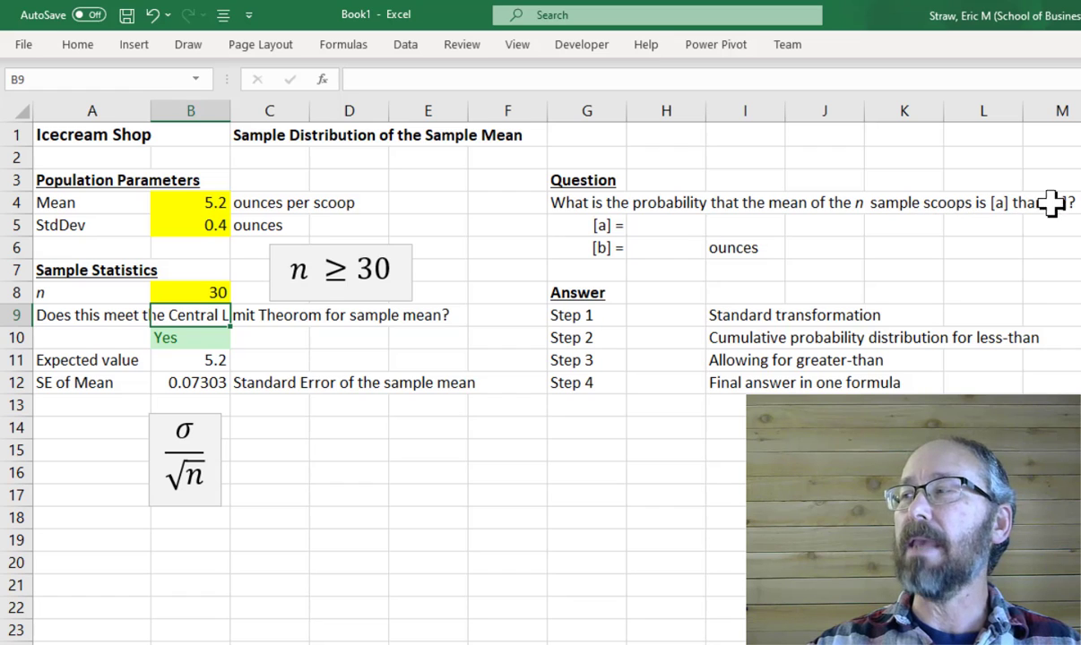
Add list data validation to the [a] cell H5 with the source entries "Less-than, Greater-than".
{"action": "left_click", "coordinate": [653, 228]}
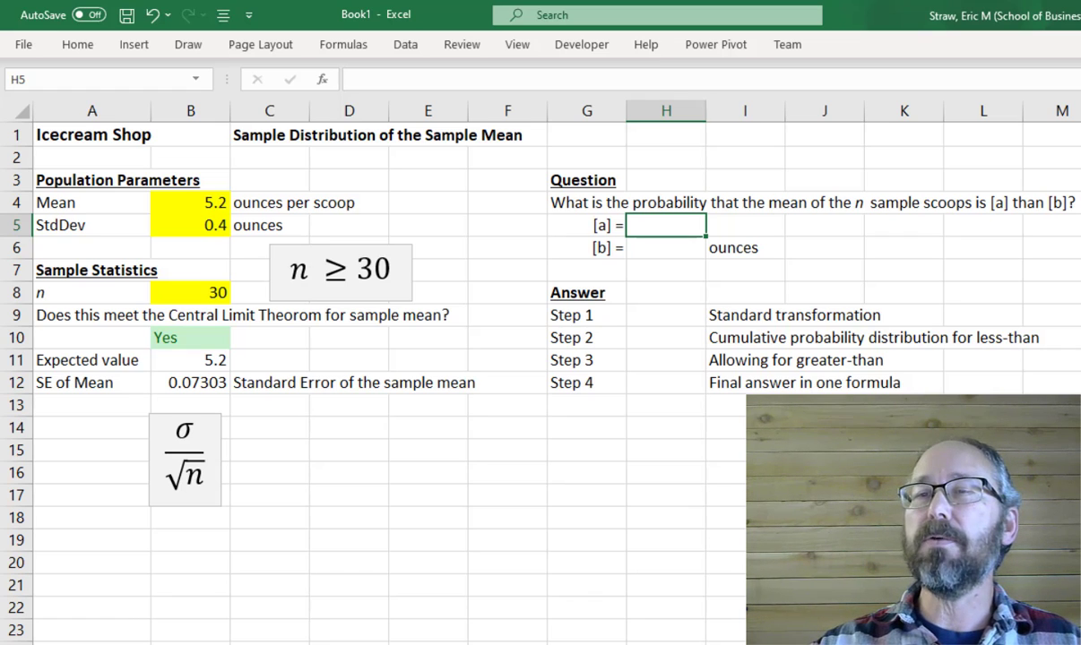
{"action": "left_click", "coordinate": [663, 224]}
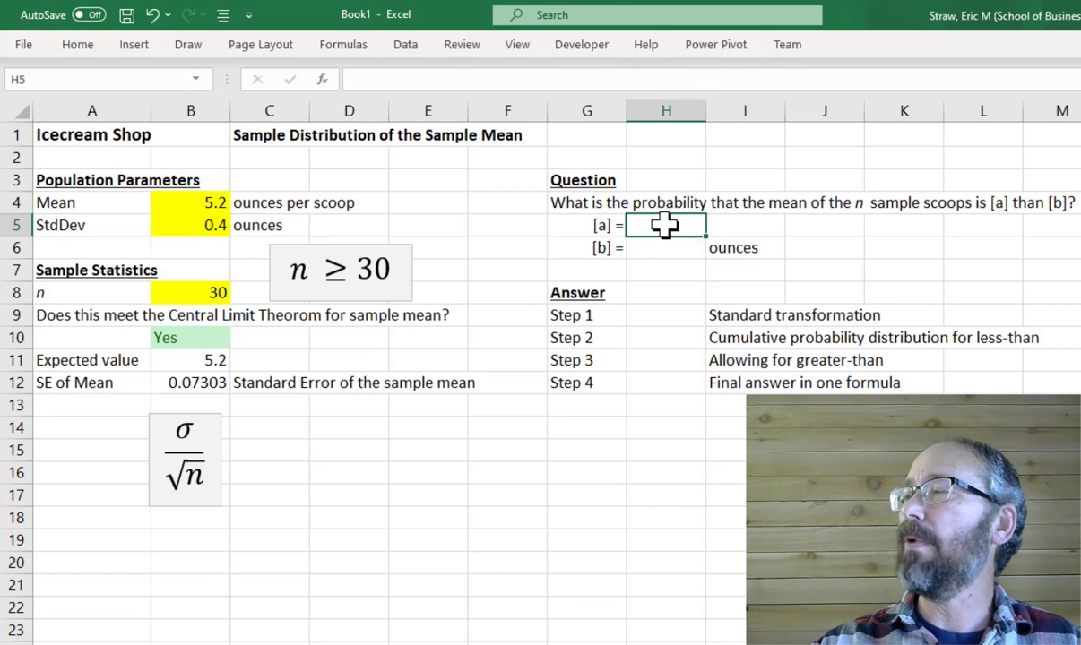
{"action": "left_click", "coordinate": [408, 47]}
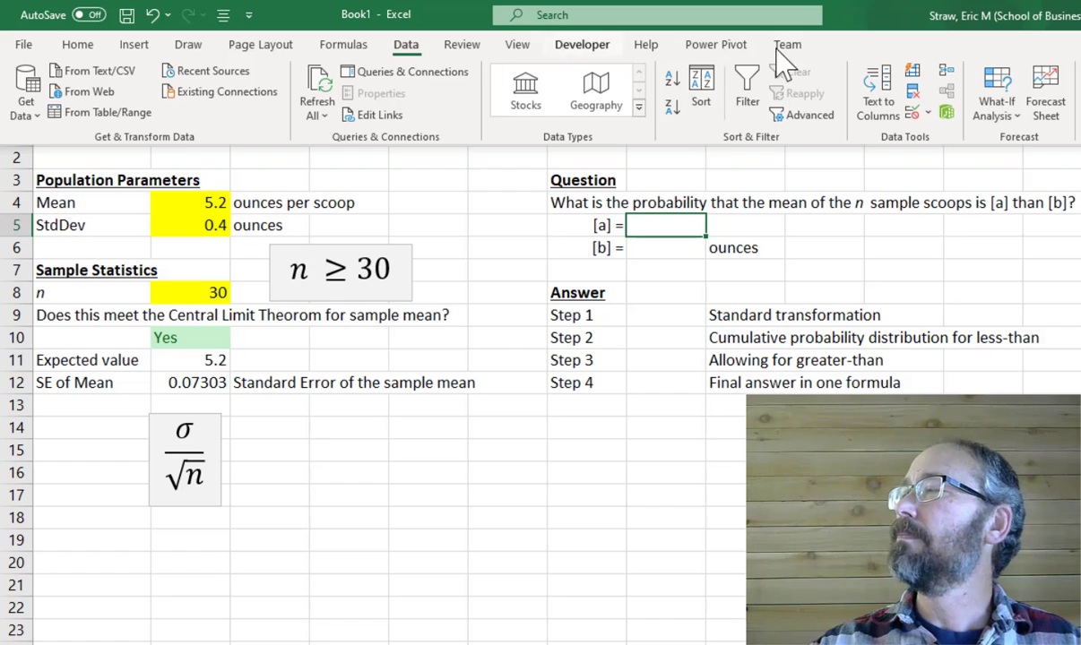
{"action": "left_click", "coordinate": [927, 115]}
{"action": "left_click", "coordinate": [950, 138]}
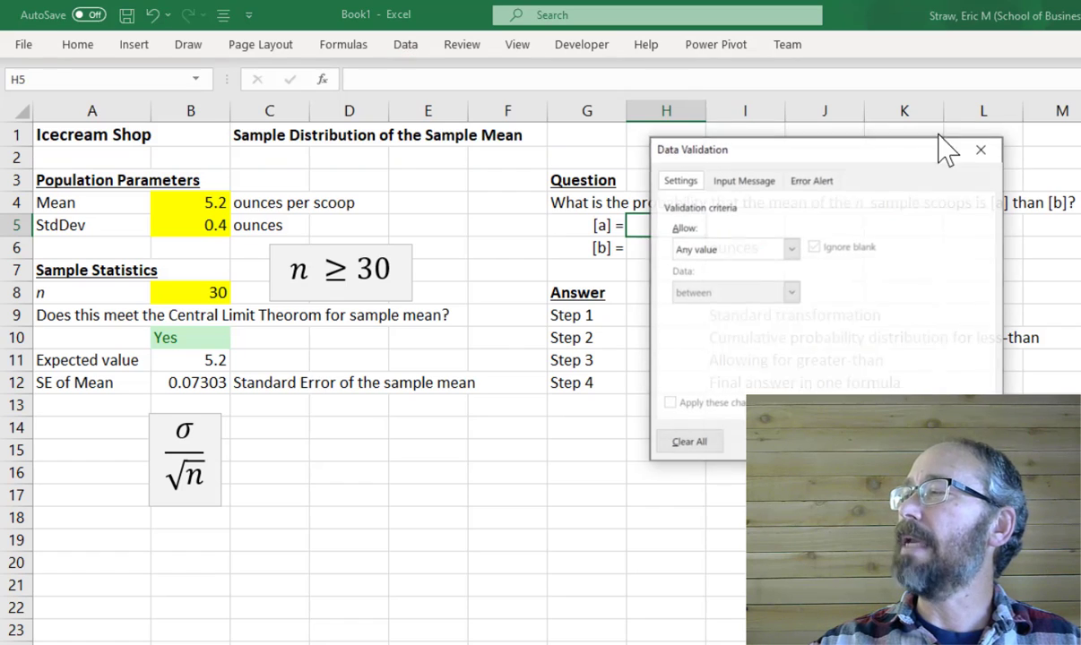
{"action": "left_click", "coordinate": [790, 249]}
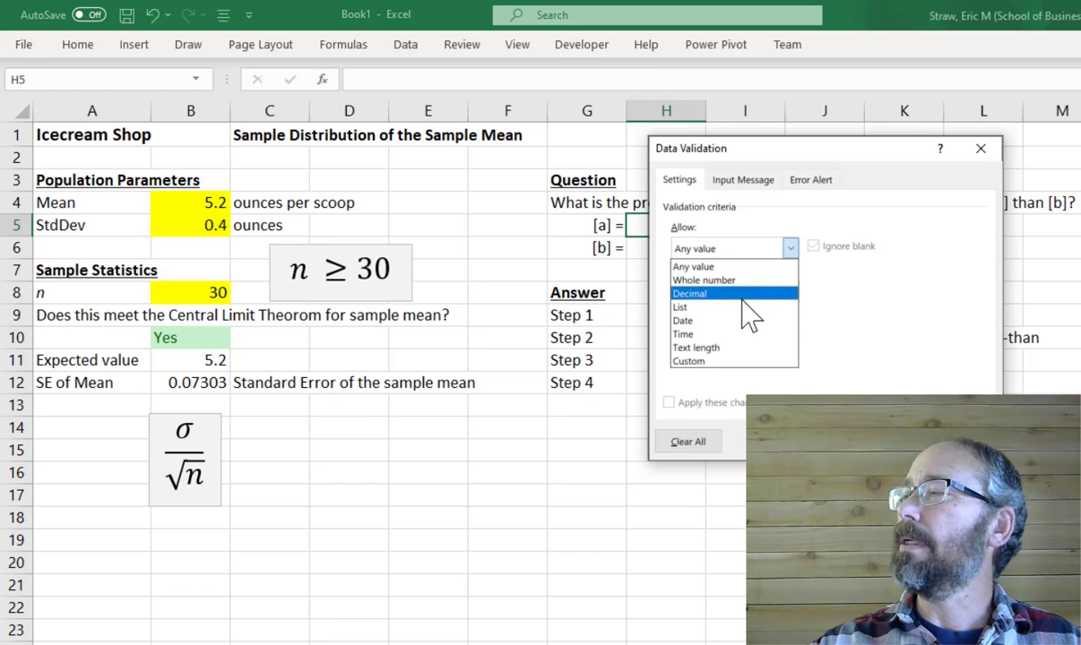
{"action": "left_click", "coordinate": [748, 305]}
{"action": "left_click", "coordinate": [689, 333]}
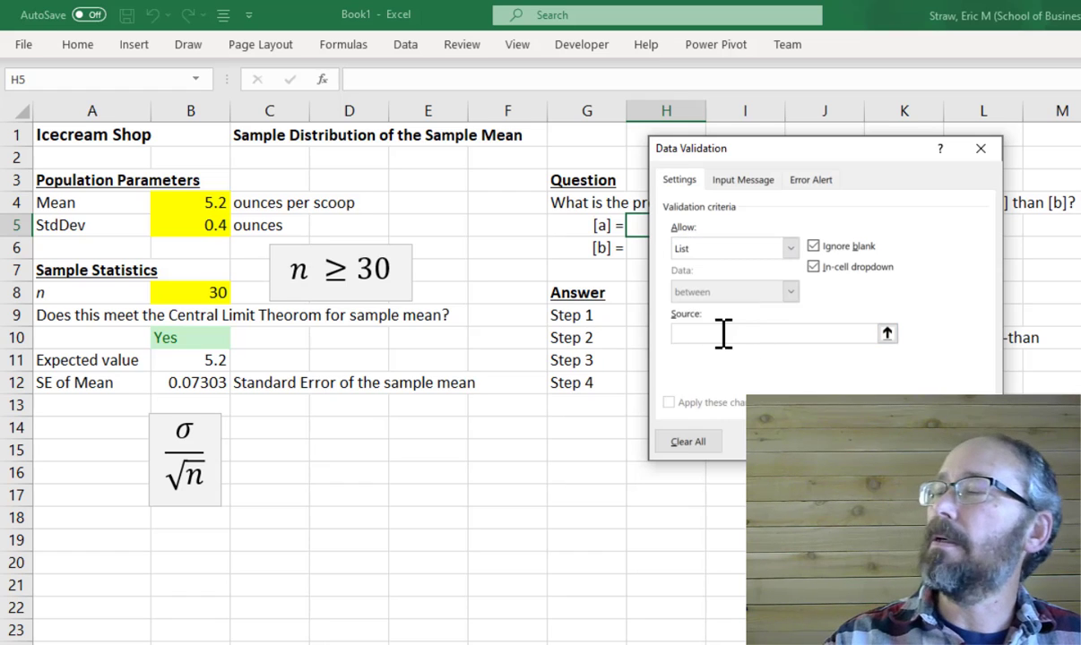
{"action": "type", "text": "Less-"}
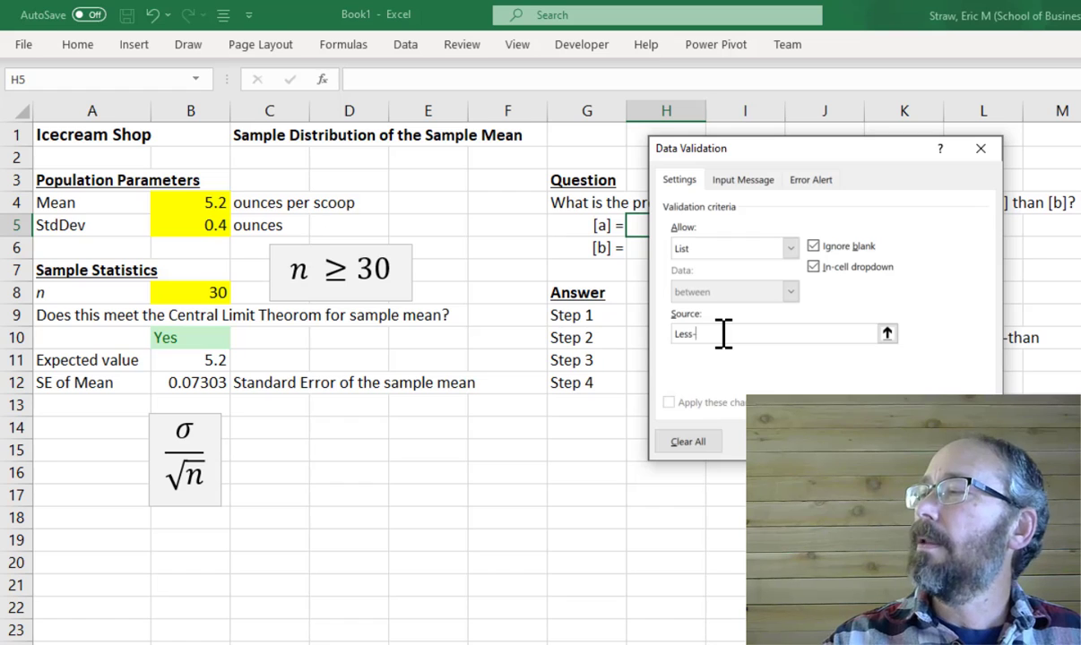
{"action": "type", "text": "than, Great"}
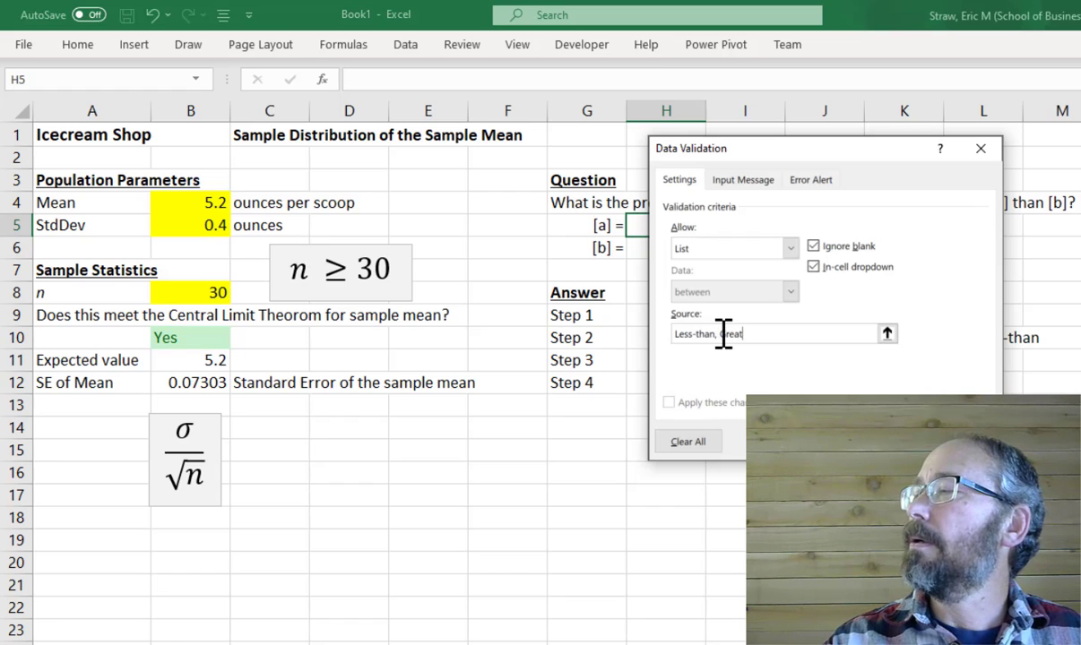
{"action": "type", "text": "er-than"}
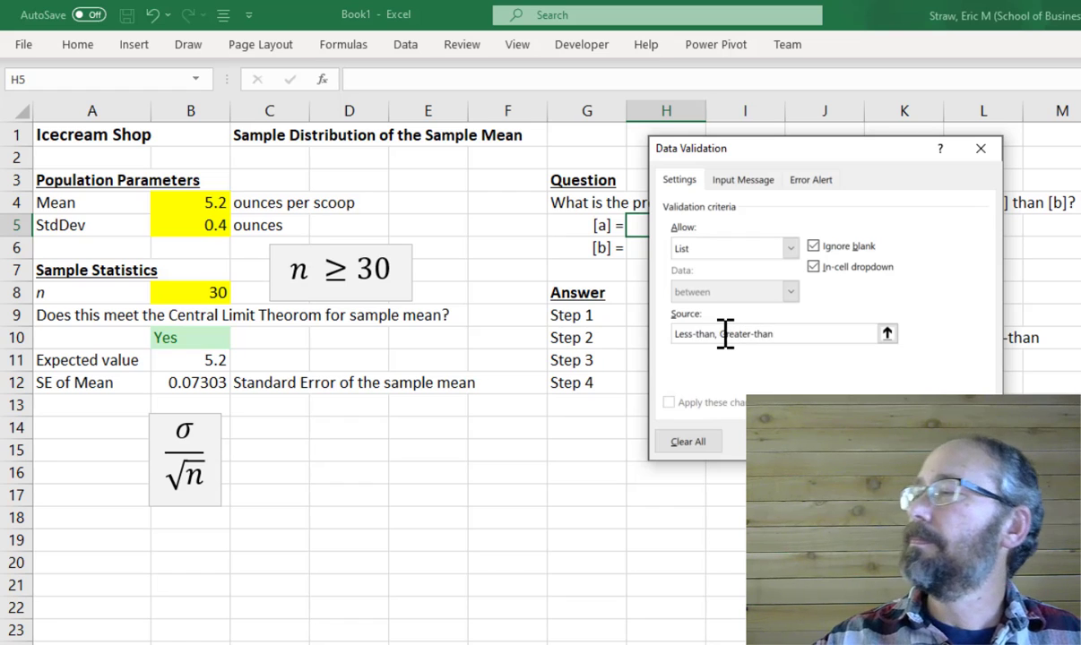
{"action": "key", "text": "Return"}
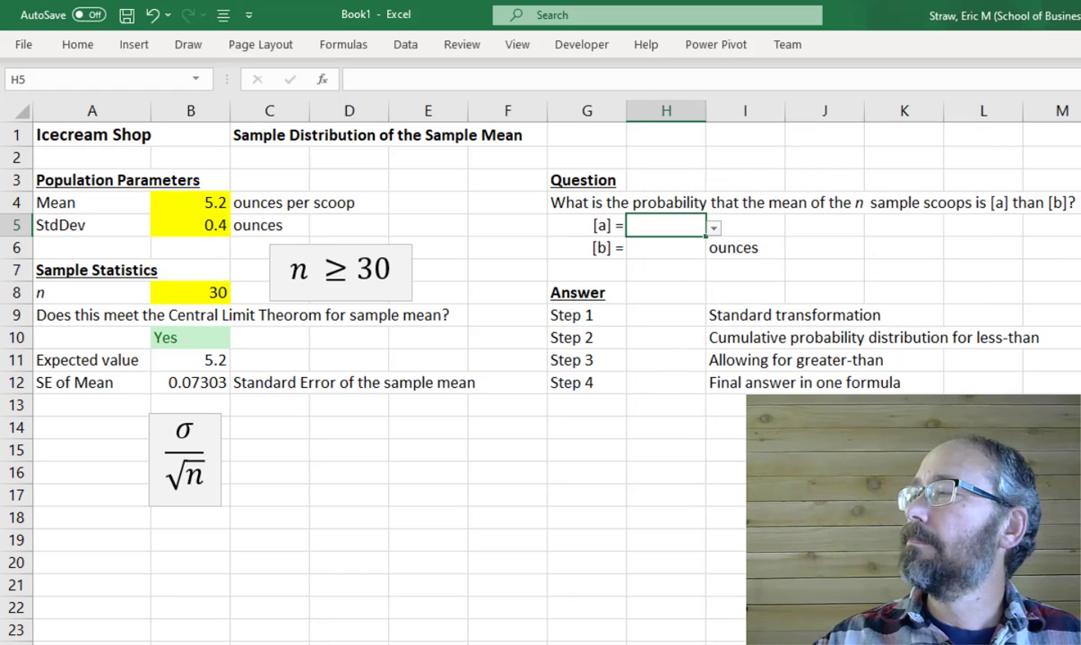
Choose Less-than for [a] in H5 and enter 5.1 ounces for [b] in H6.
{"action": "left_click", "coordinate": [713, 229]}
{"action": "left_click", "coordinate": [697, 249]}
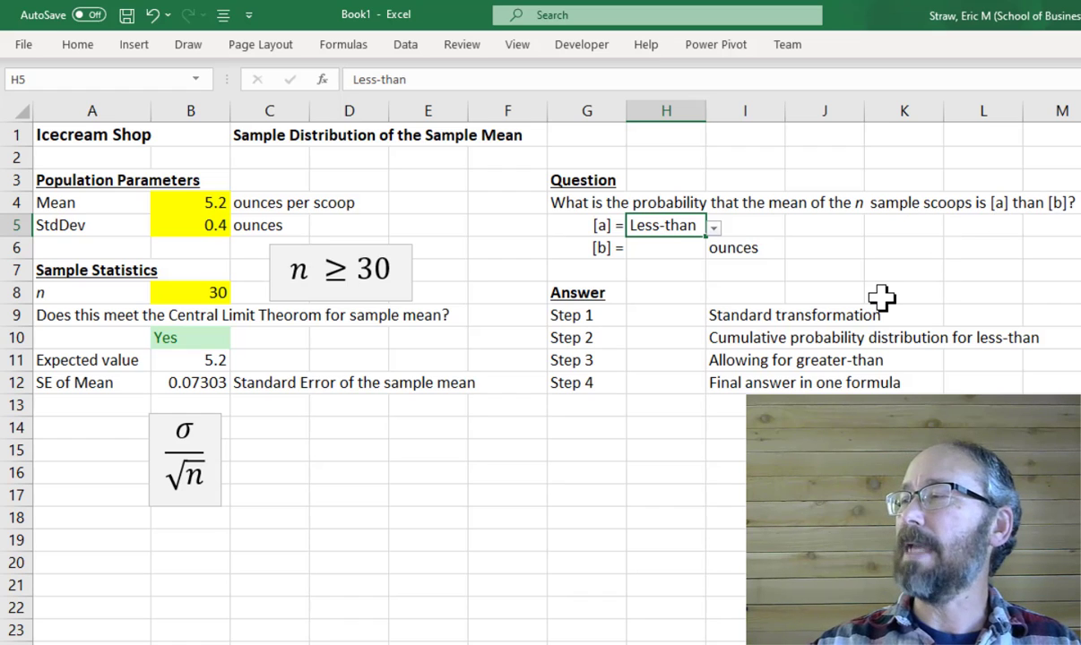
{"action": "left_click", "coordinate": [659, 245]}
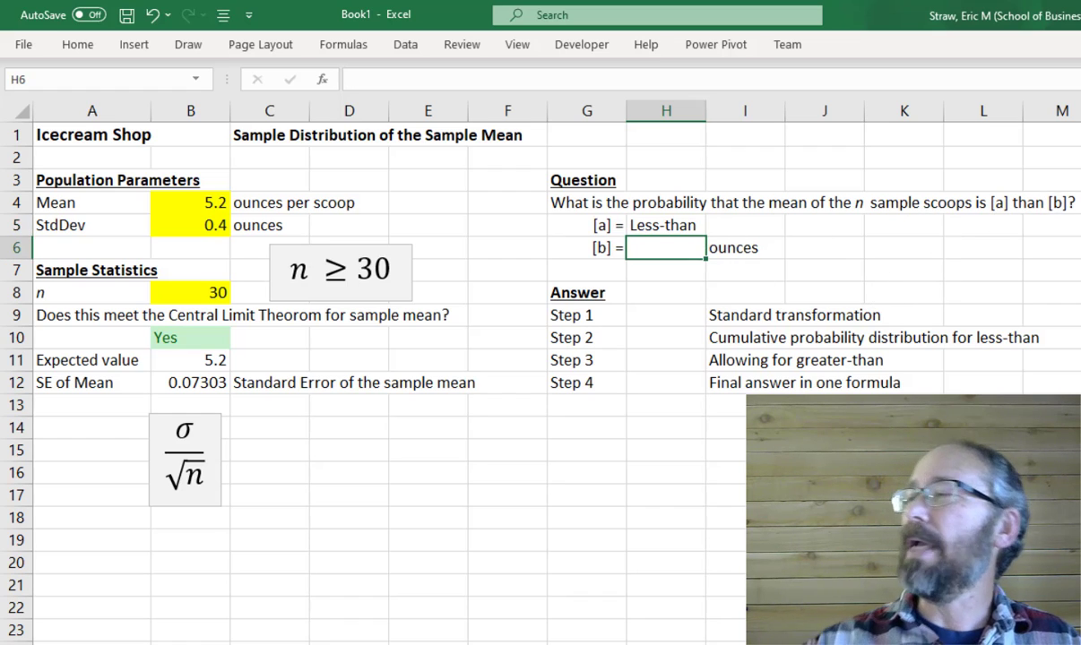
{"action": "type", "text": "5.1"}
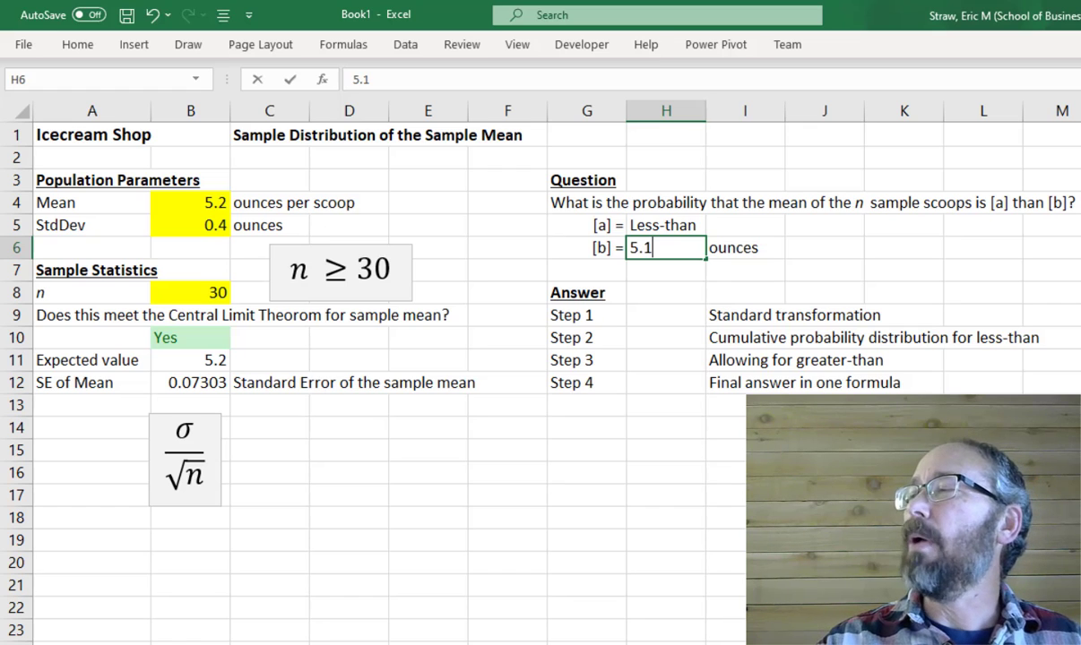
{"action": "key", "text": "Return"}
Begin converting the question text in G4 into a formula by putting =concat(" in front of it.
{"action": "left_click", "coordinate": [561, 203]}
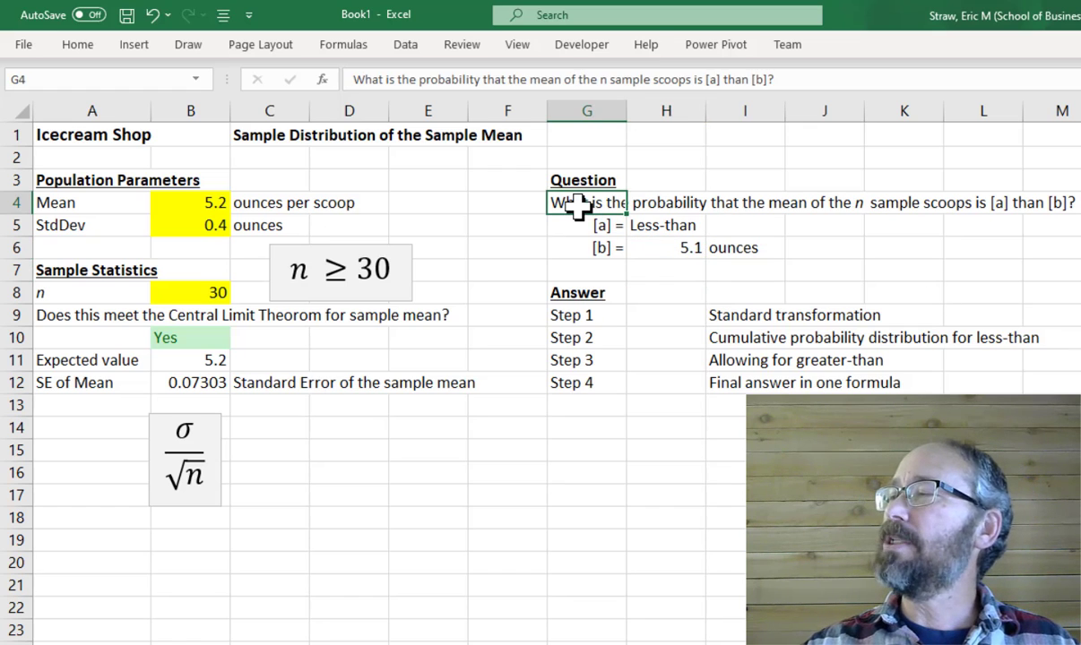
{"action": "left_click", "coordinate": [349, 76]}
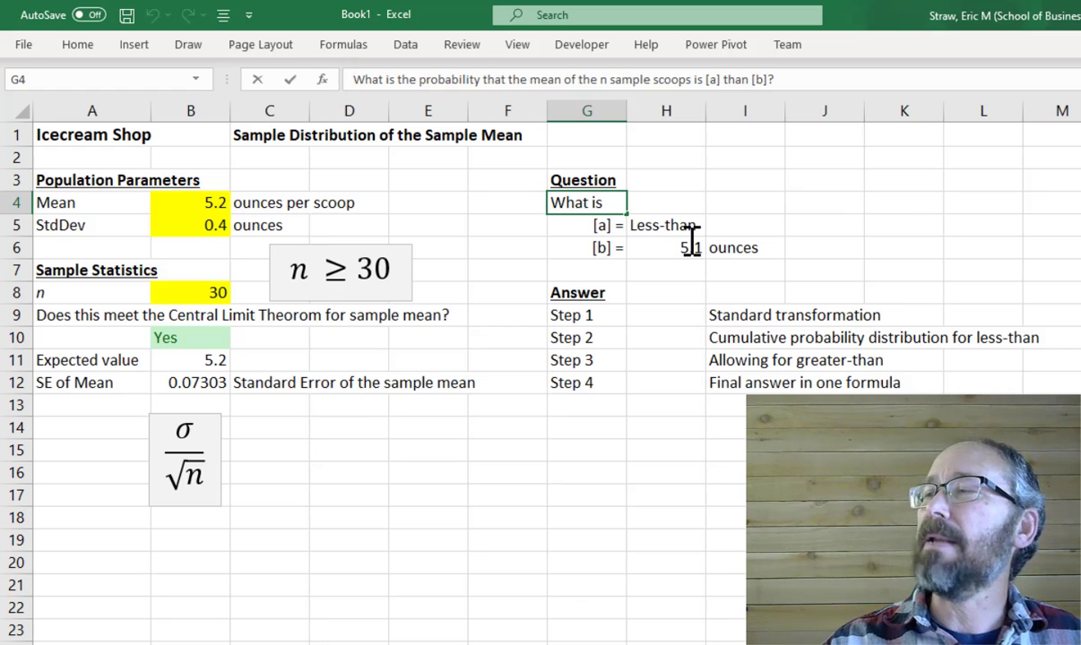
{"action": "type", "text": "=conca"}
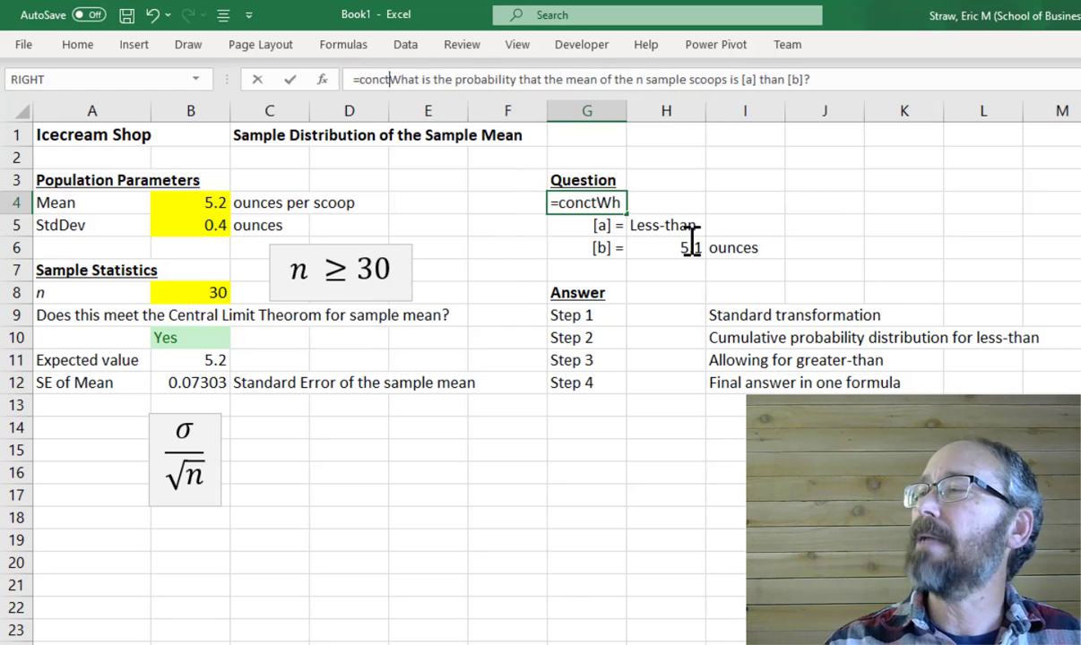
{"action": "type", "text": "t"}
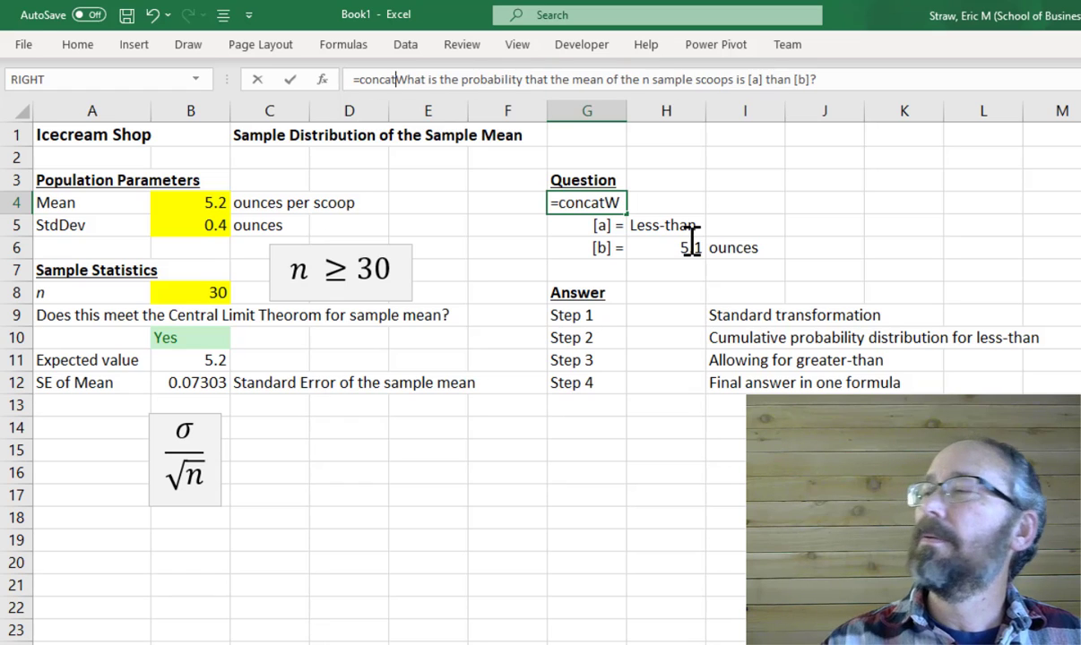
{"action": "type", "text": "(\""}
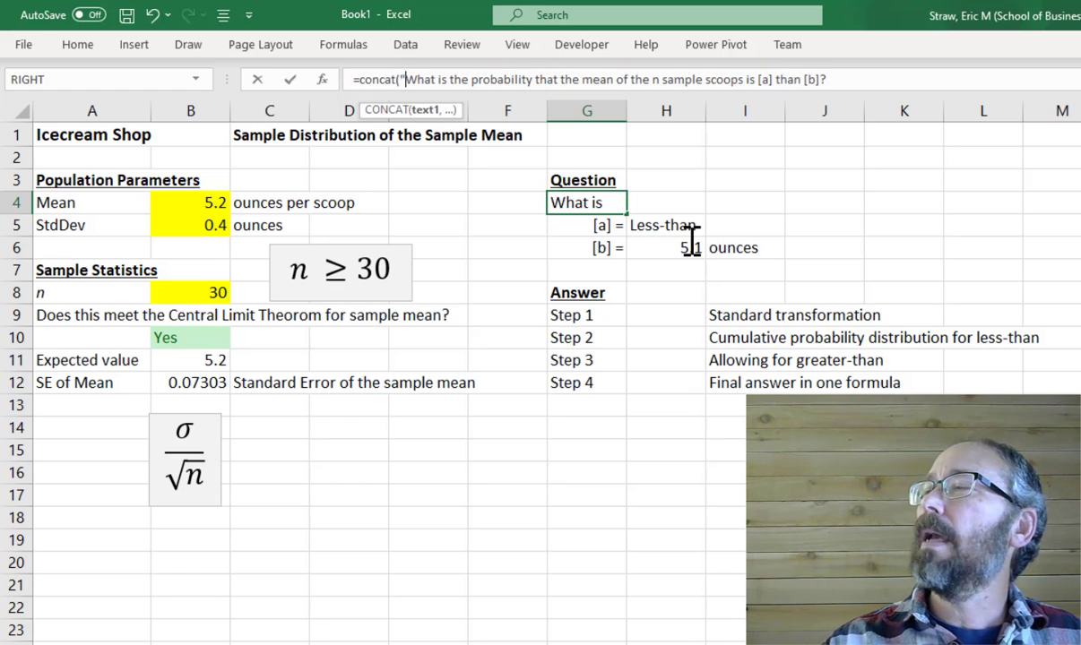
Replace the n in the G4 question formula with a reference to B8, closing and reopening the quoted text around it.
{"action": "key", "text": "ctrl+Right"}
{"action": "key", "text": "ctrl+Right"}
{"action": "key", "text": "ctrl+Right"}
{"action": "key", "text": "ctrl+Right"}
{"action": "key", "text": "ctrl+Right"}
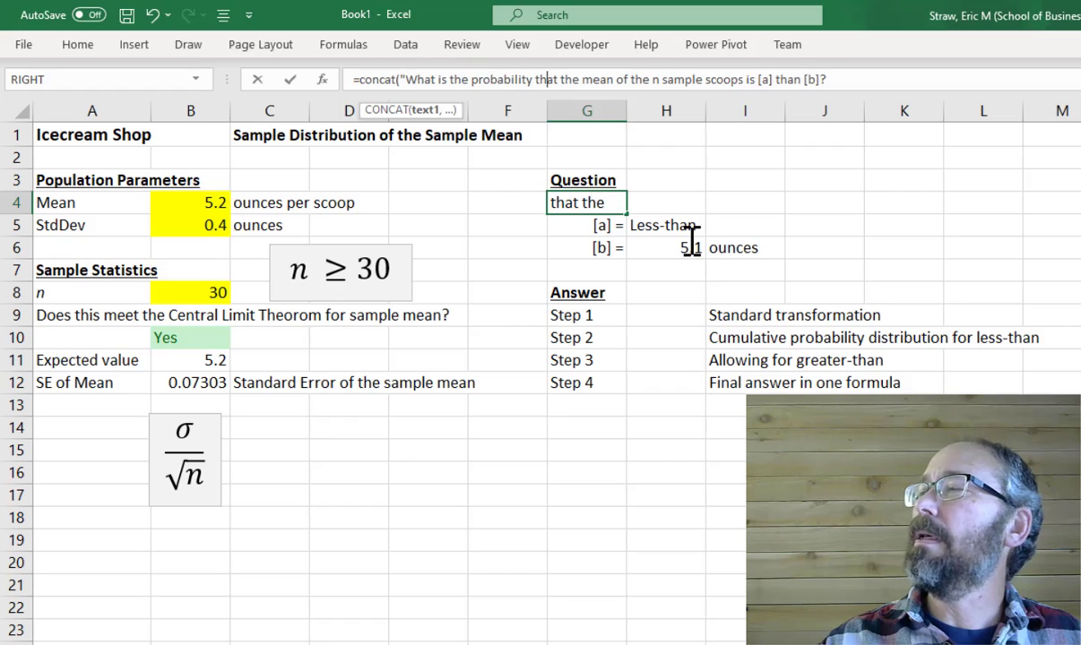
{"action": "key", "text": "ctrl+Right"}
{"action": "key", "text": "ctrl+Right"}
{"action": "key", "text": "ctrl+Right"}
{"action": "key", "text": "ctrl+Right"}
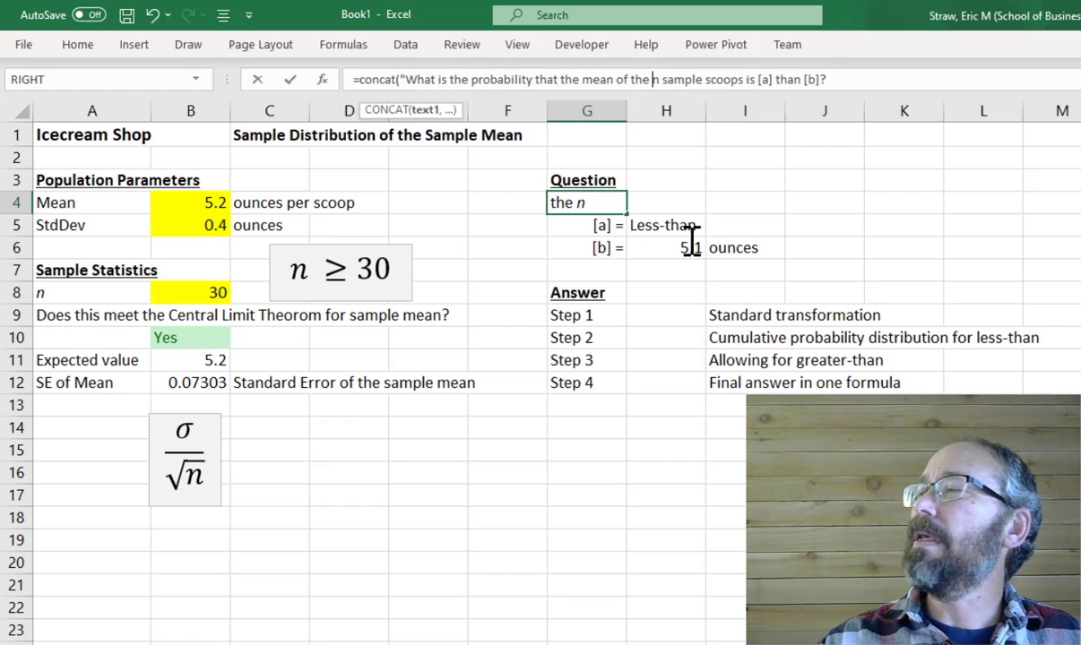
{"action": "type", "text": "\","}
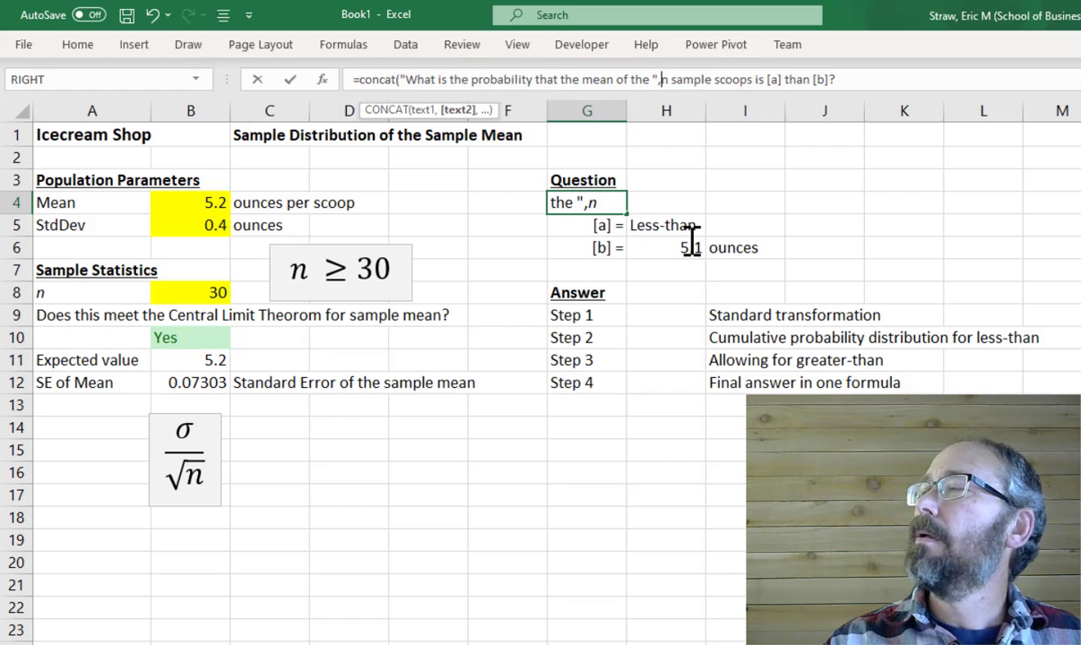
{"action": "type", "text": "b4"}
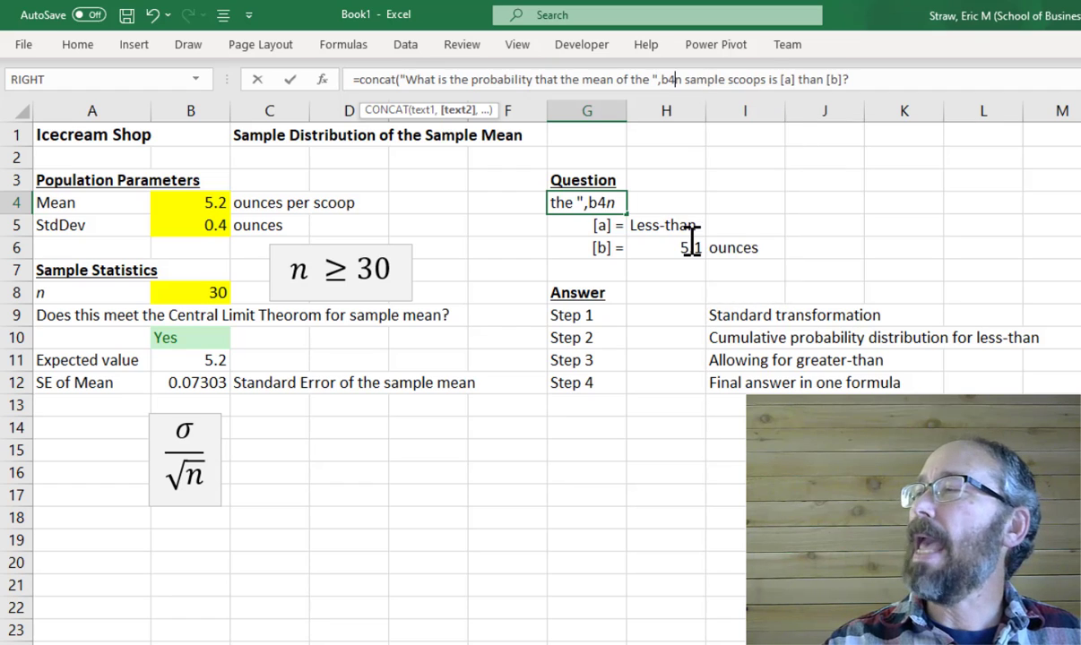
{"action": "key", "text": "BackSpace"}
{"action": "type", "text": "8,"}
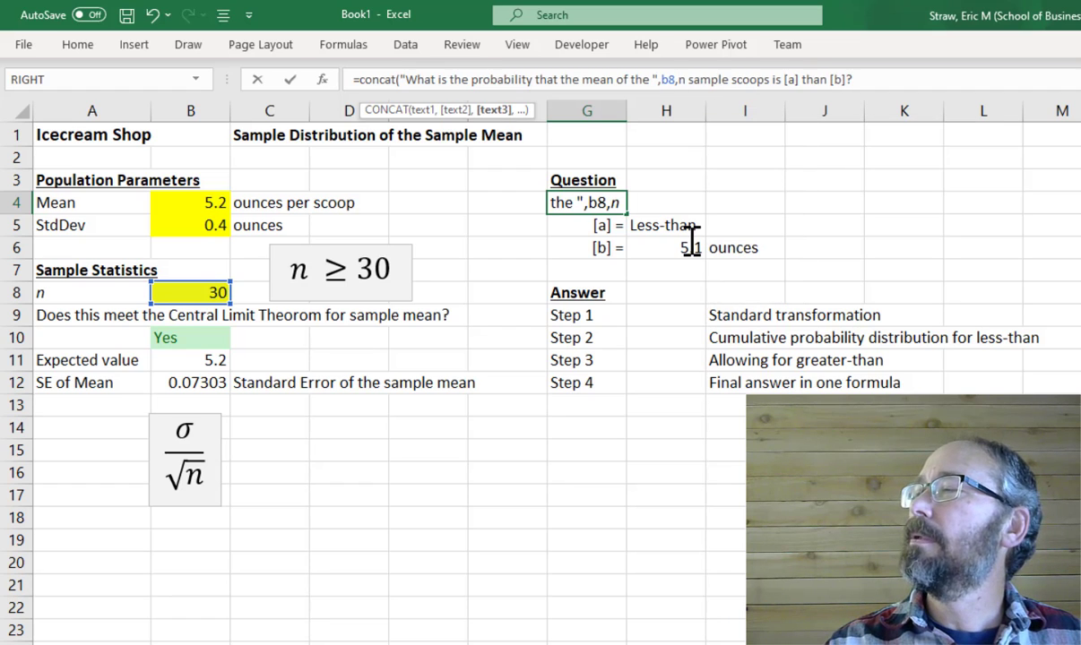
{"action": "type", "text": "\""}
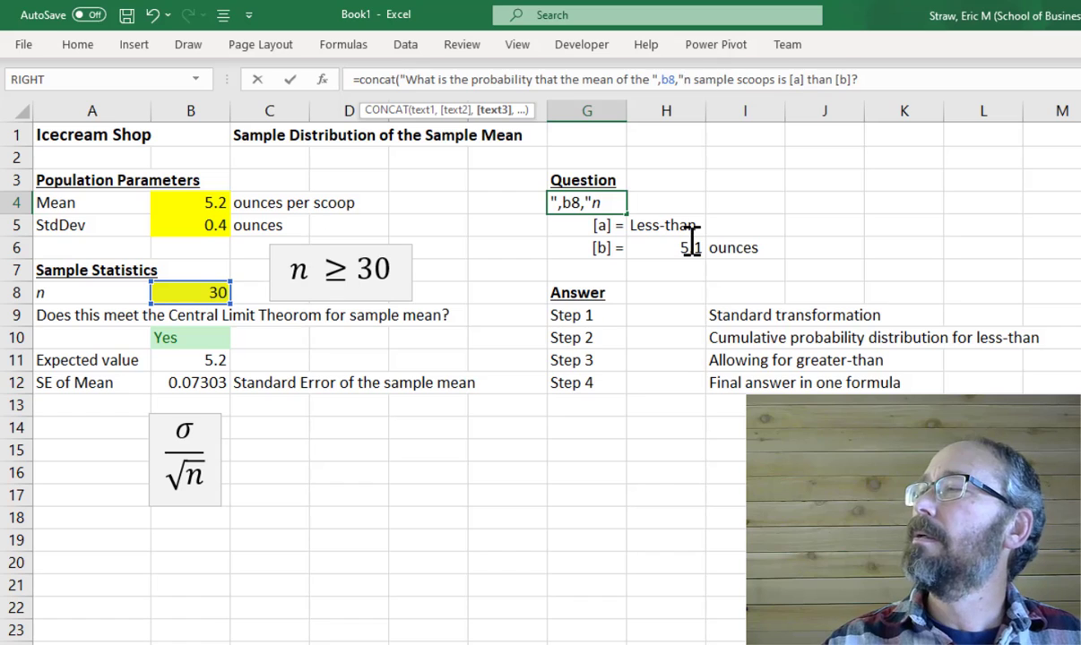
{"action": "key", "text": "Delete"}
Replace "[a] than" in the G4 question formula with a reference to H5, ending the quoted text after "sample scoops is ".
{"action": "key", "text": "Right"}
{"action": "key", "text": "Right"}
{"action": "key", "text": "Right"}
{"action": "key", "text": "Right"}
{"action": "key", "text": "Right"}
{"action": "key", "text": "Right"}
{"action": "key", "text": "Right"}
{"action": "key", "text": "Right"}
{"action": "key", "text": "Right"}
{"action": "key", "text": "Right"}
{"action": "key", "text": "Right"}
{"action": "key", "text": "Right"}
{"action": "key", "text": "Right"}
{"action": "key", "text": "Right"}
{"action": "key", "text": "Right"}
{"action": "key", "text": "Right"}
{"action": "key", "text": "Right"}
{"action": "key", "text": "Right"}
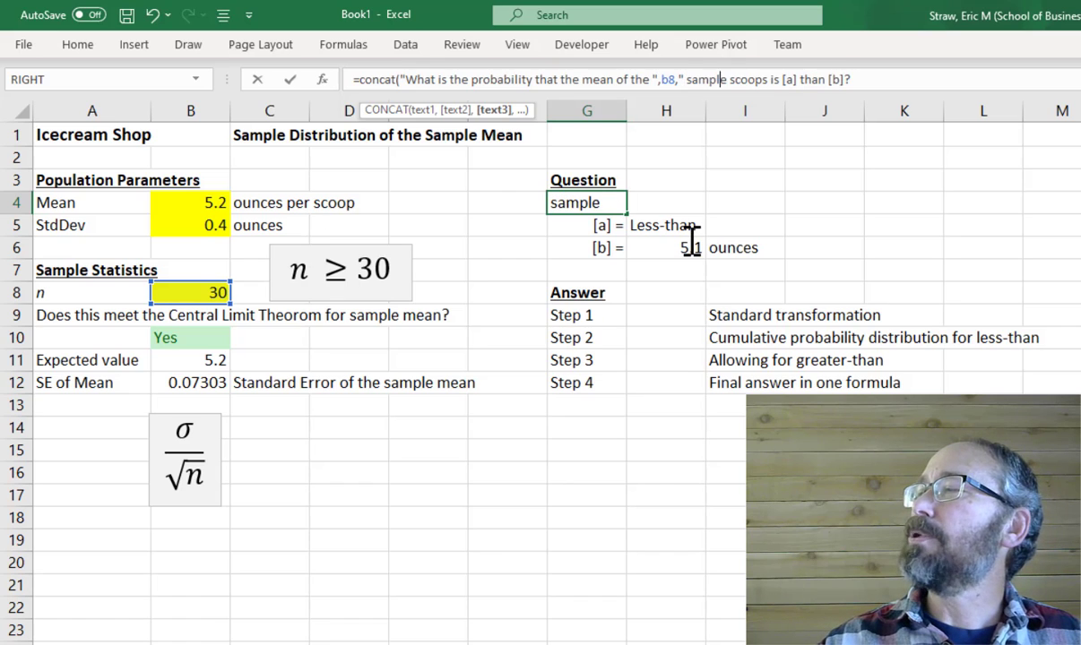
{"action": "key", "text": "Delete"}
{"action": "key", "text": "Delete"}
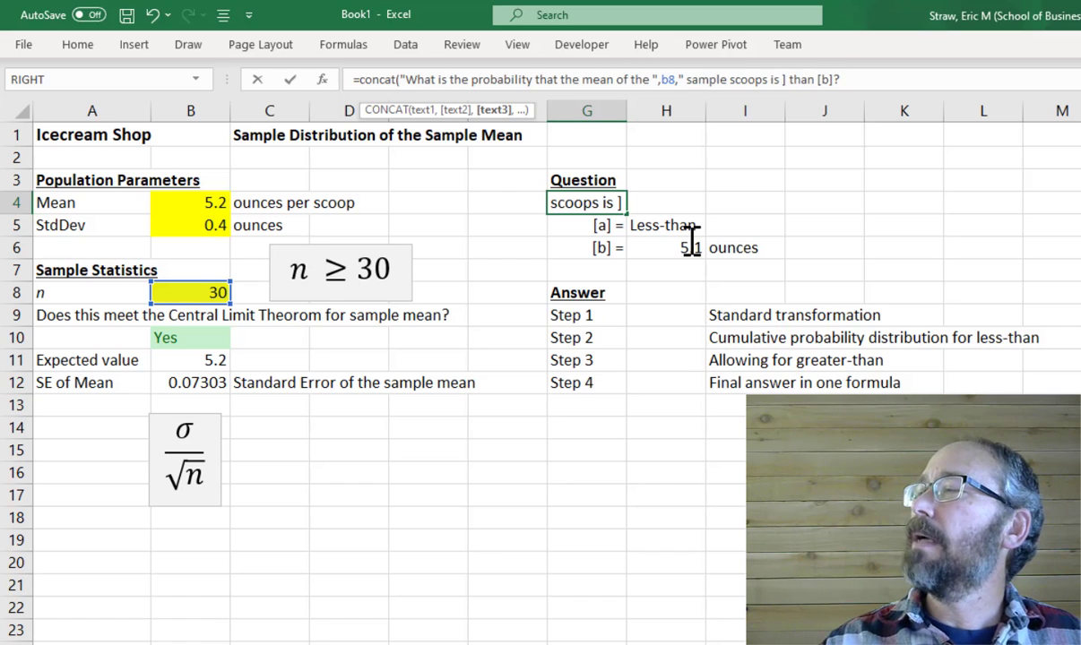
{"action": "key", "text": "Delete"}
{"action": "key", "text": "Delete"}
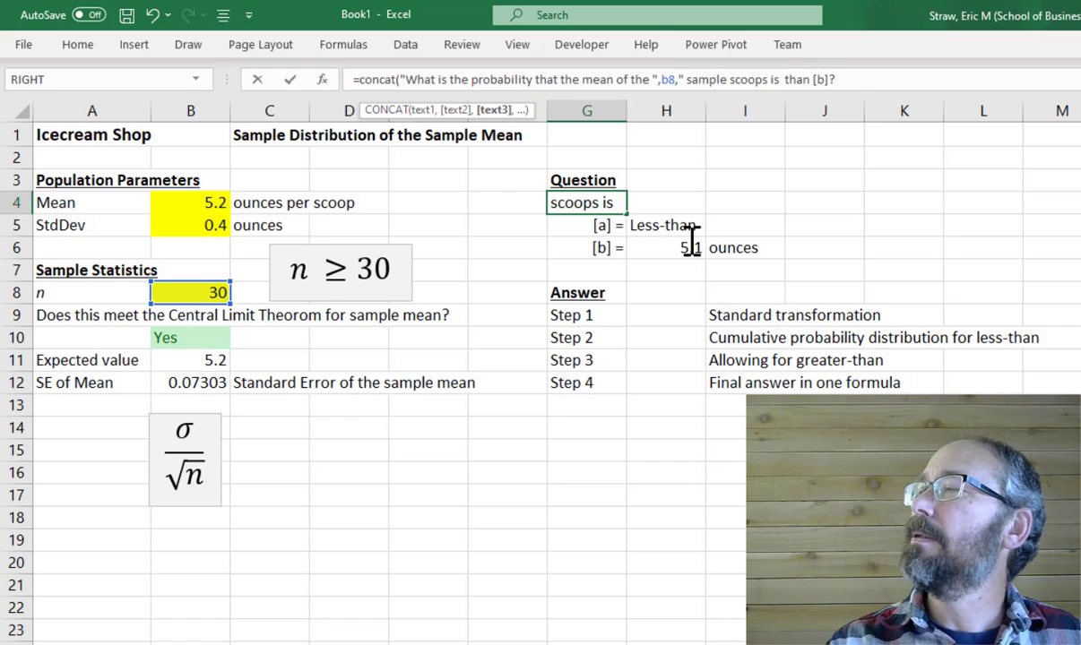
{"action": "type", "text": "\","}
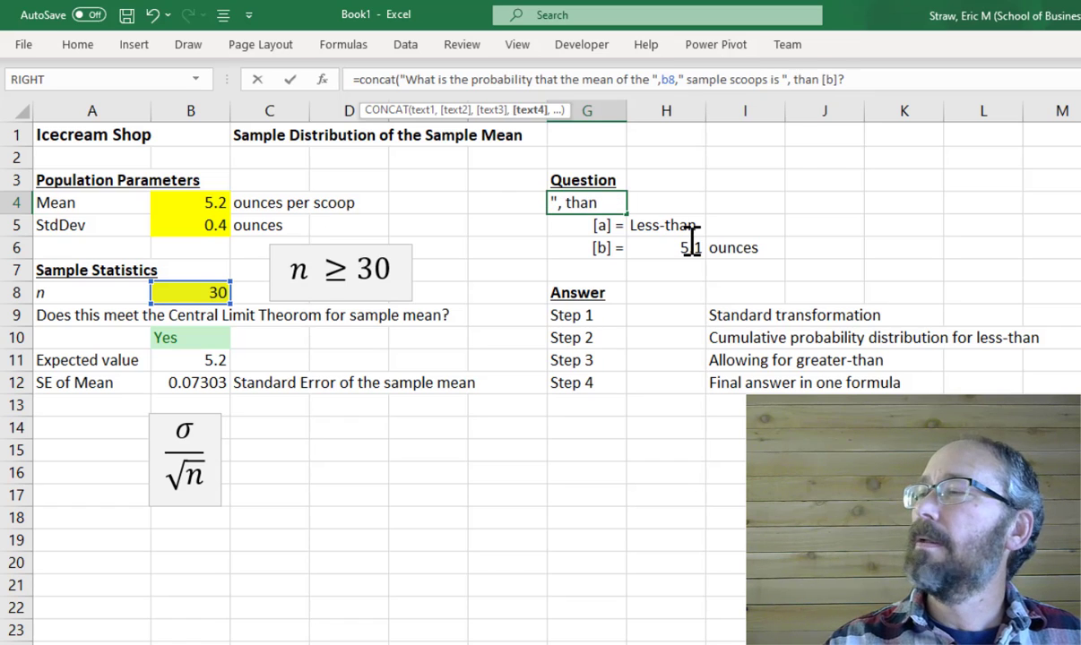
{"action": "type", "text": "h5"}
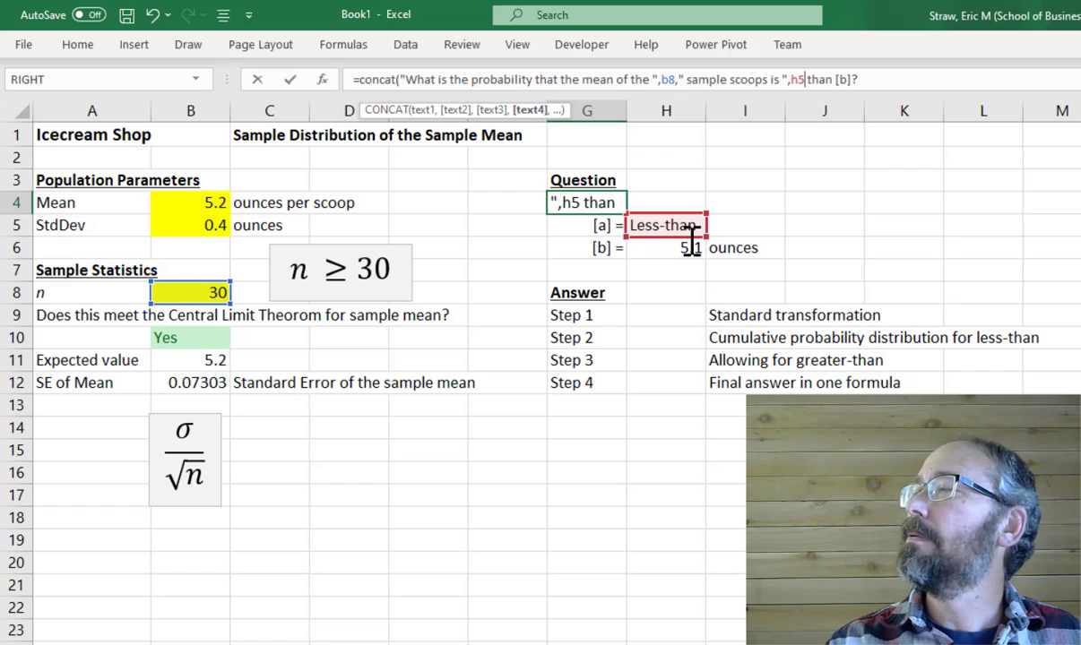
{"action": "type", "text": ","}
{"action": "key", "text": "Delete"}
{"action": "key", "text": "Delete"}
{"action": "key", "text": "Delete"}
{"action": "key", "text": "Delete"}
{"action": "key", "text": "Delete"}
{"action": "key", "text": "Delete"}
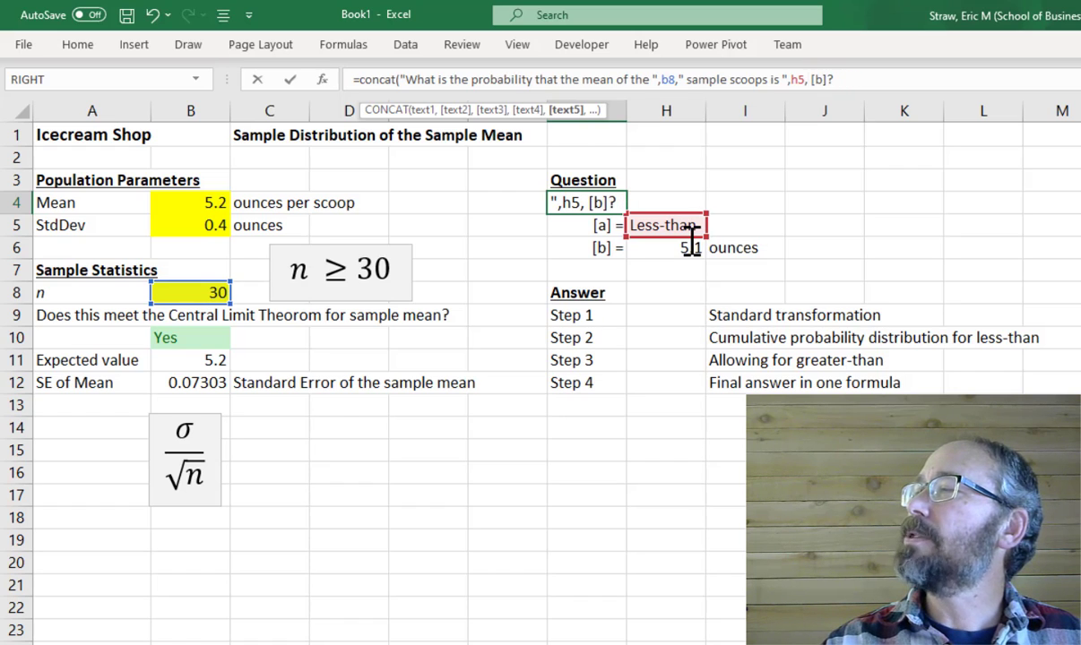
Replace [b] in the G4 question formula with a reference to H6, and finish the formula with the quoted text "?".
{"action": "key", "text": "Delete"}
{"action": "key", "text": "Delete"}
{"action": "key", "text": "Delete"}
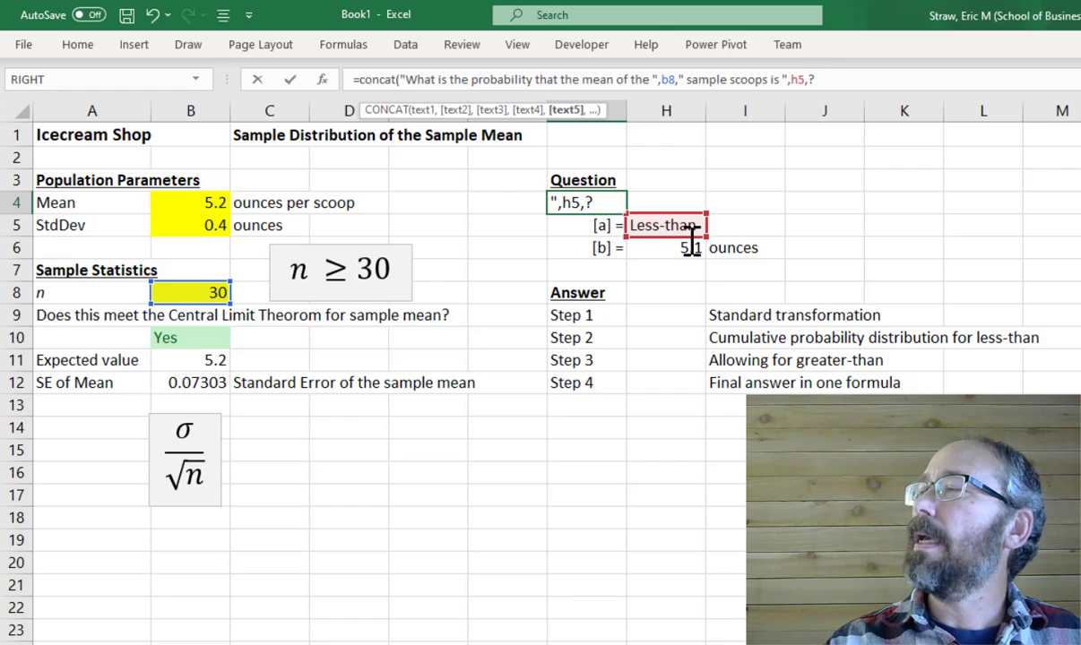
{"action": "type", "text": "h6"}
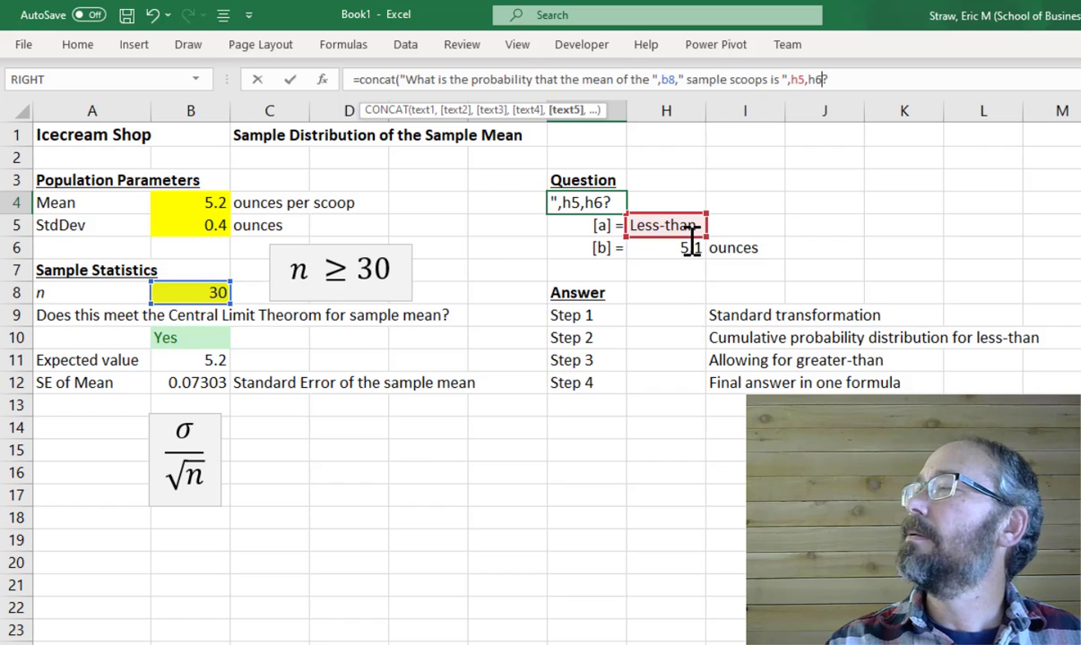
{"action": "type", "text": ","}
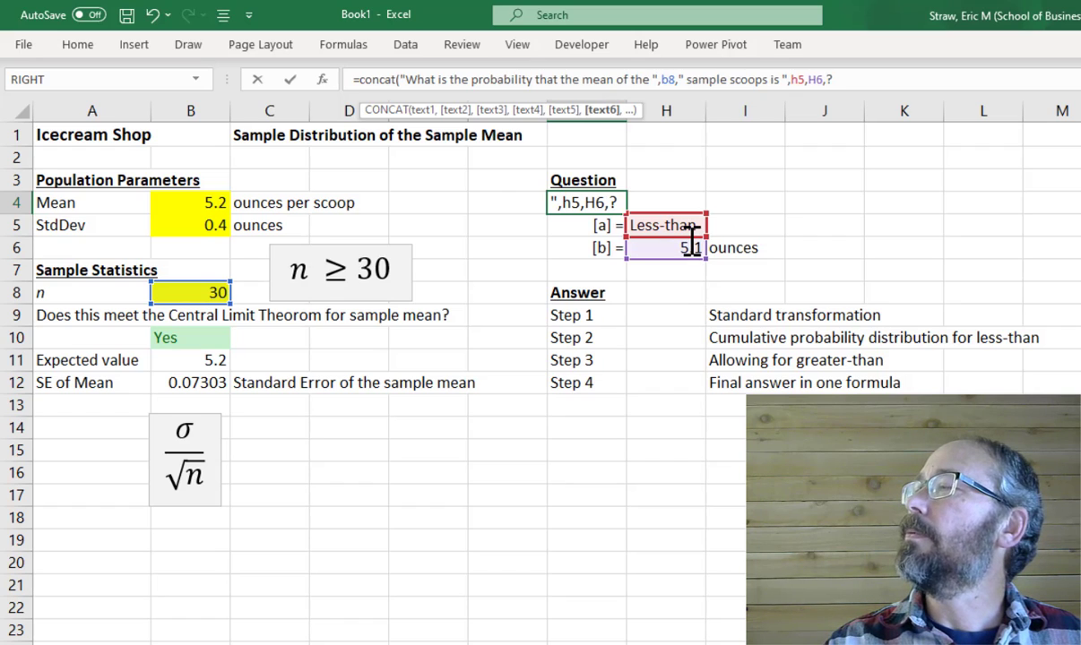
{"action": "type", "text": "\""}
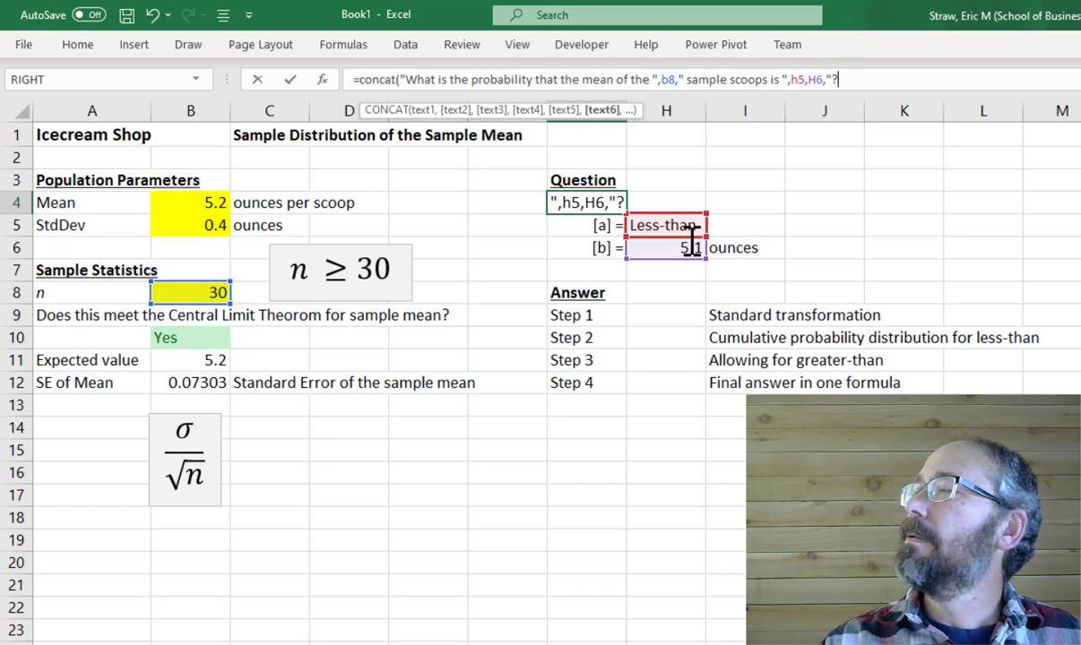
{"action": "type", "text": ")"}
{"action": "key", "text": "Return"}
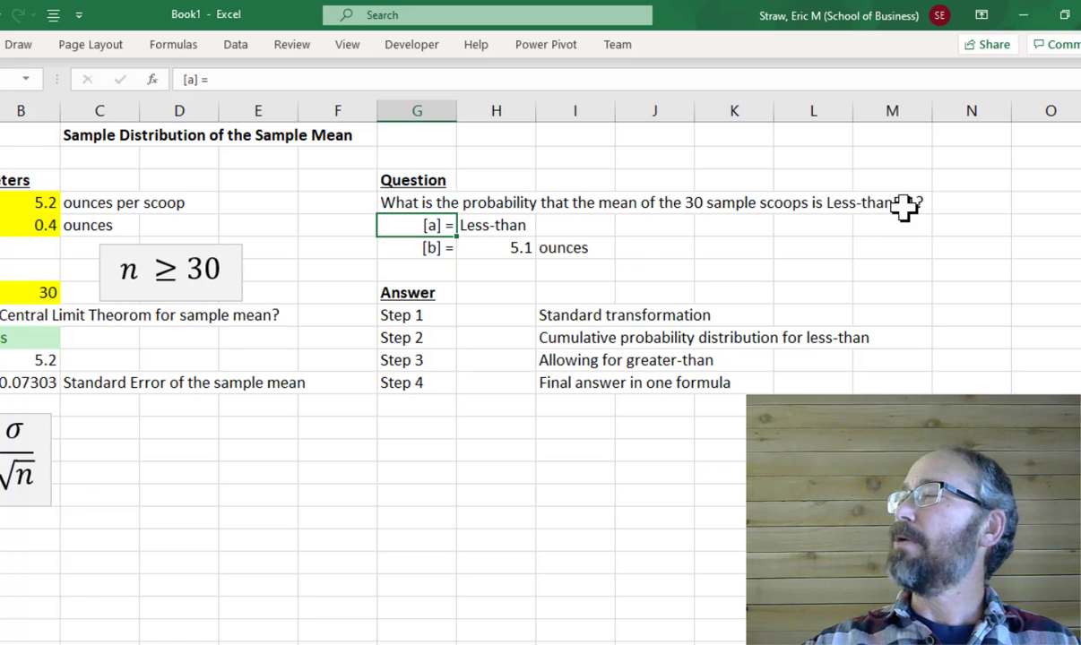
Insert a " " argument between H5 and H6 in the G4 CONCAT formula and change its final text to " ounces?".
{"action": "left_click", "coordinate": [386, 203]}
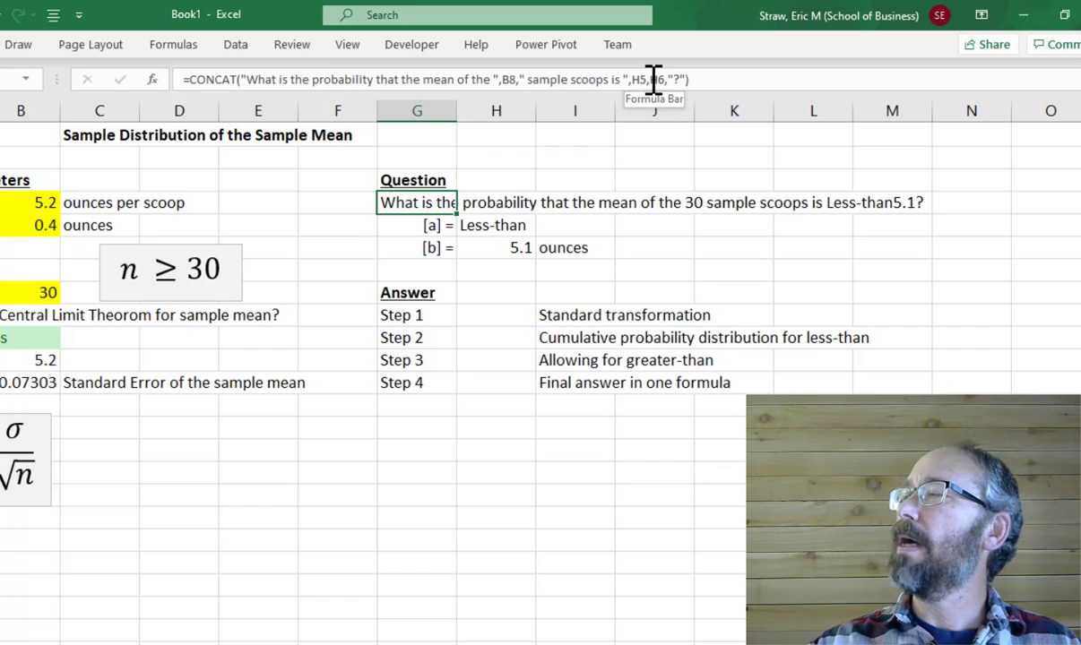
{"action": "left_click", "coordinate": [652, 79]}
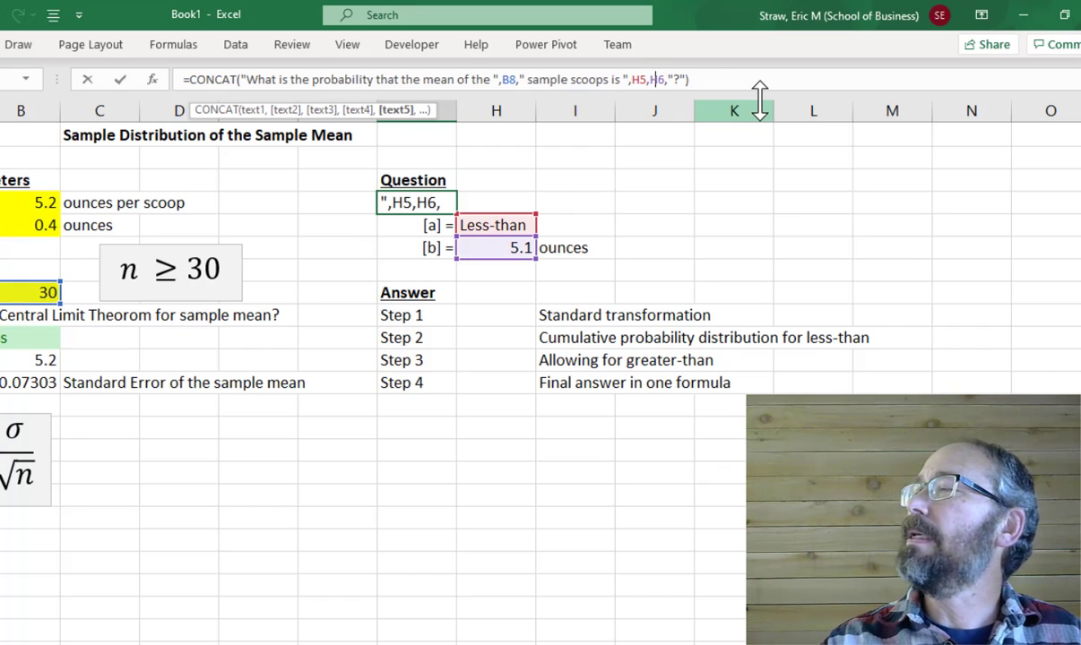
{"action": "type", "text": "\" \""}
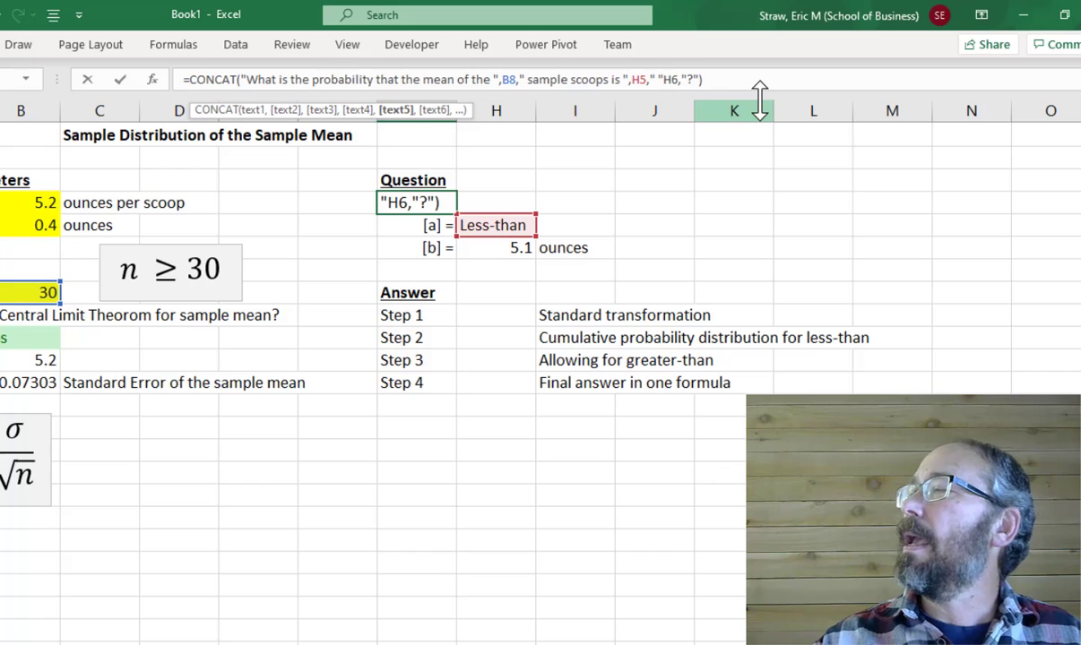
{"action": "type", "text": ","}
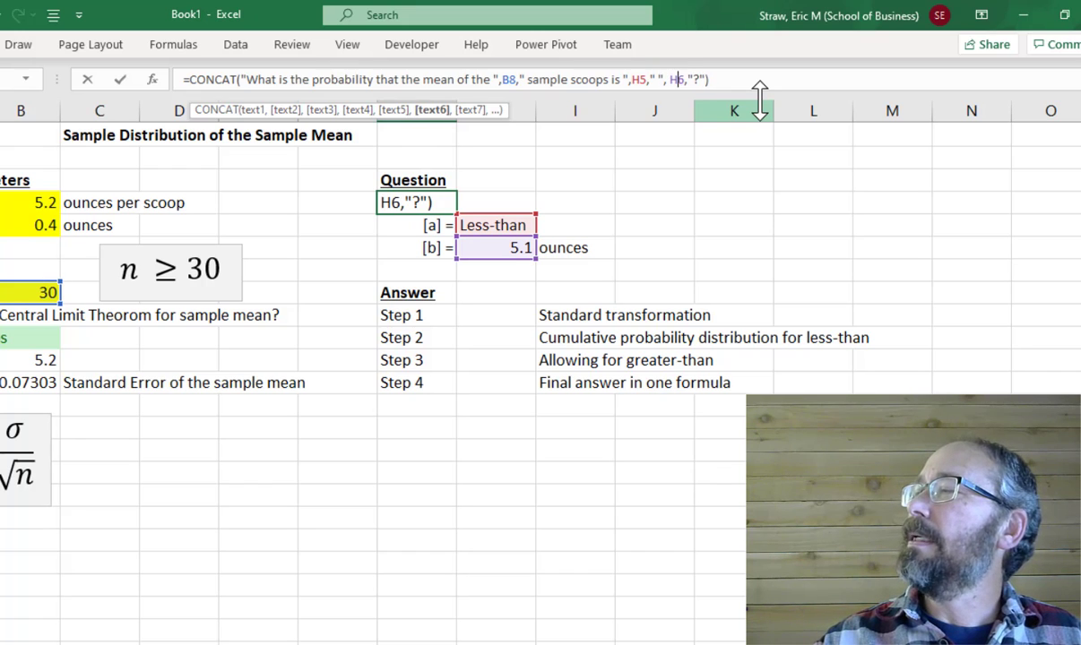
{"action": "key", "text": "Right"}
{"action": "key", "text": "Right"}
{"action": "key", "text": "Right"}
{"action": "type", "text": "ounces"}
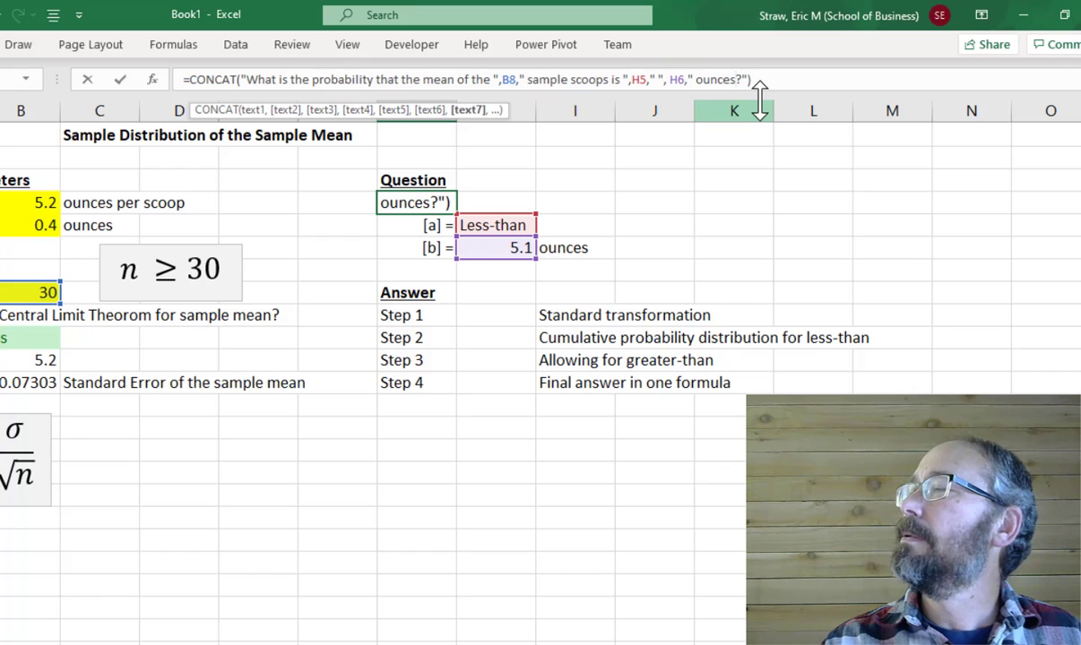
{"action": "key", "text": "Return"}
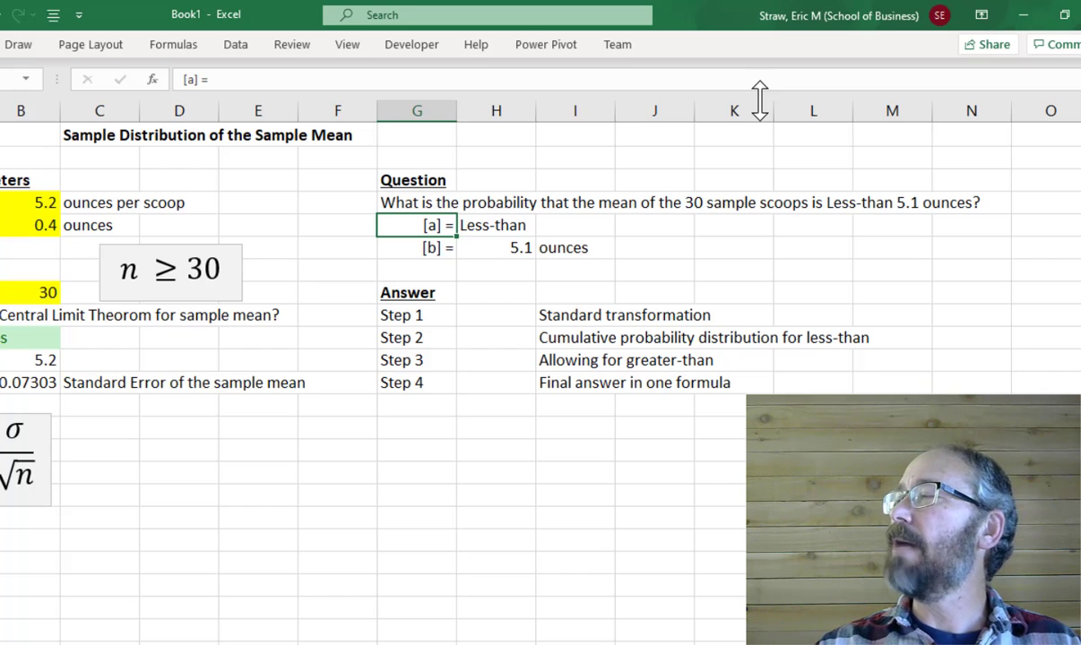
Set [a] in H5 to Greater-than and [b] in H6 to 4.8 to test the dynamic question.
{"action": "left_click", "coordinate": [502, 228]}
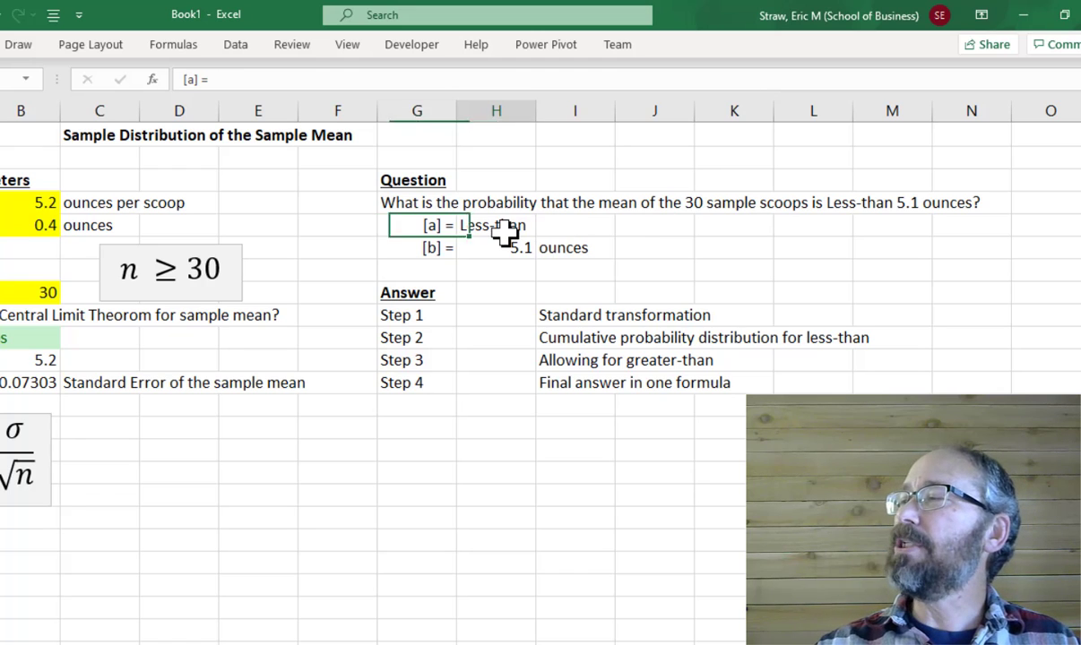
{"action": "left_click", "coordinate": [543, 228]}
{"action": "left_click", "coordinate": [516, 266]}
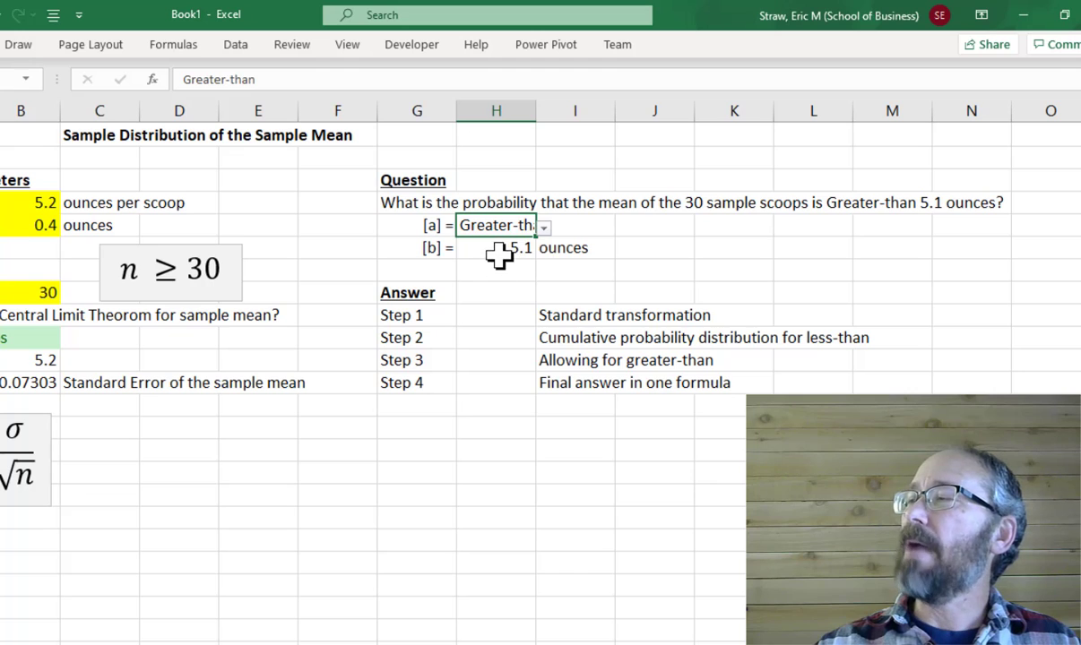
{"action": "left_click", "coordinate": [502, 251]}
{"action": "type", "text": "4.8"}
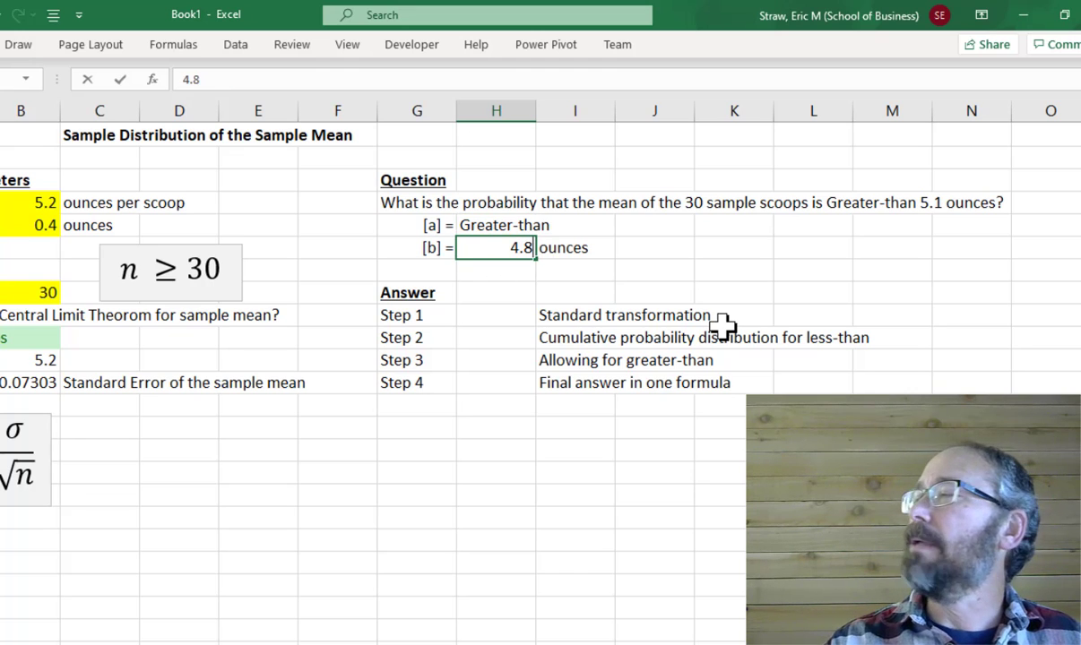
{"action": "key", "text": "Return"}
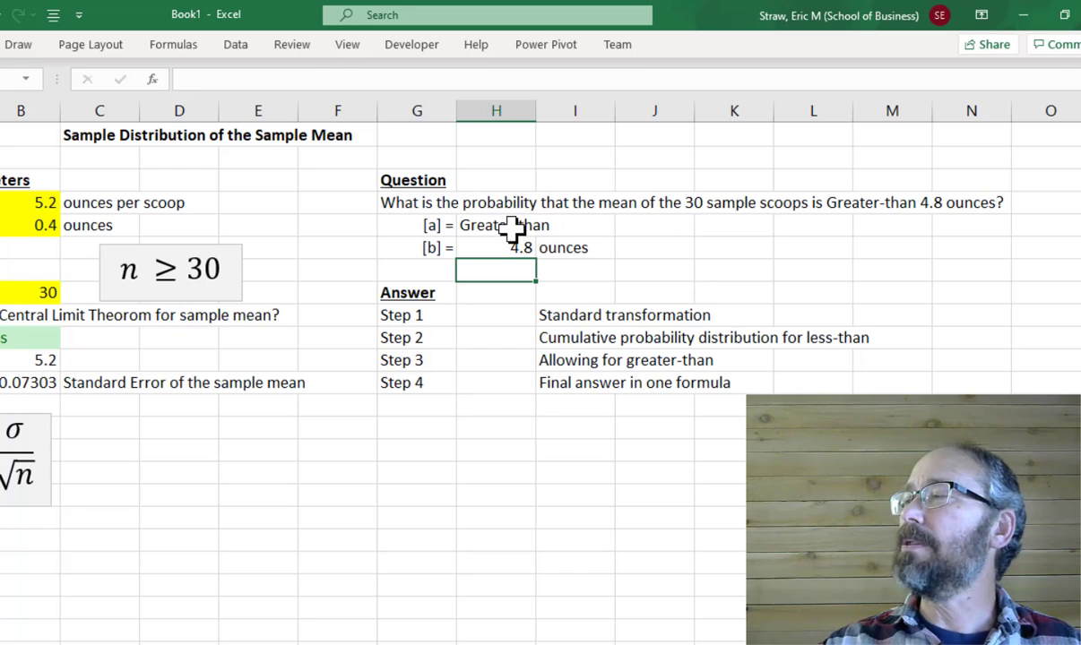
Fill the [a] and [b] input cells H5:H6 with yellow.
{"action": "left_click_drag", "start_coordinate": [514, 226], "coordinate": [515, 253]}
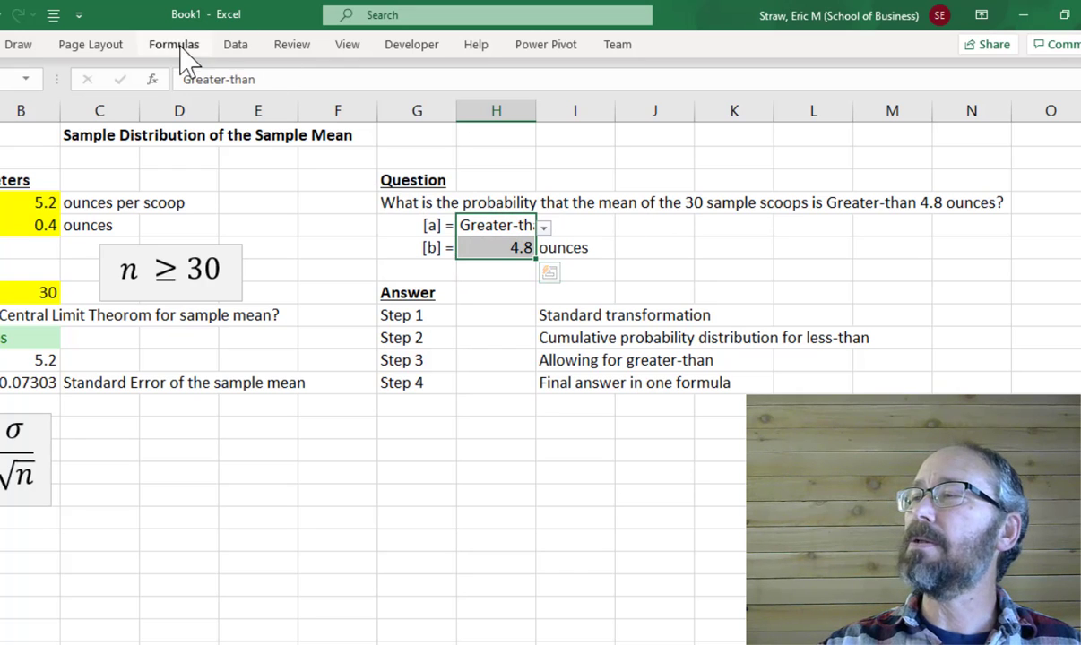
{"action": "left_click", "coordinate": [0, 44]}
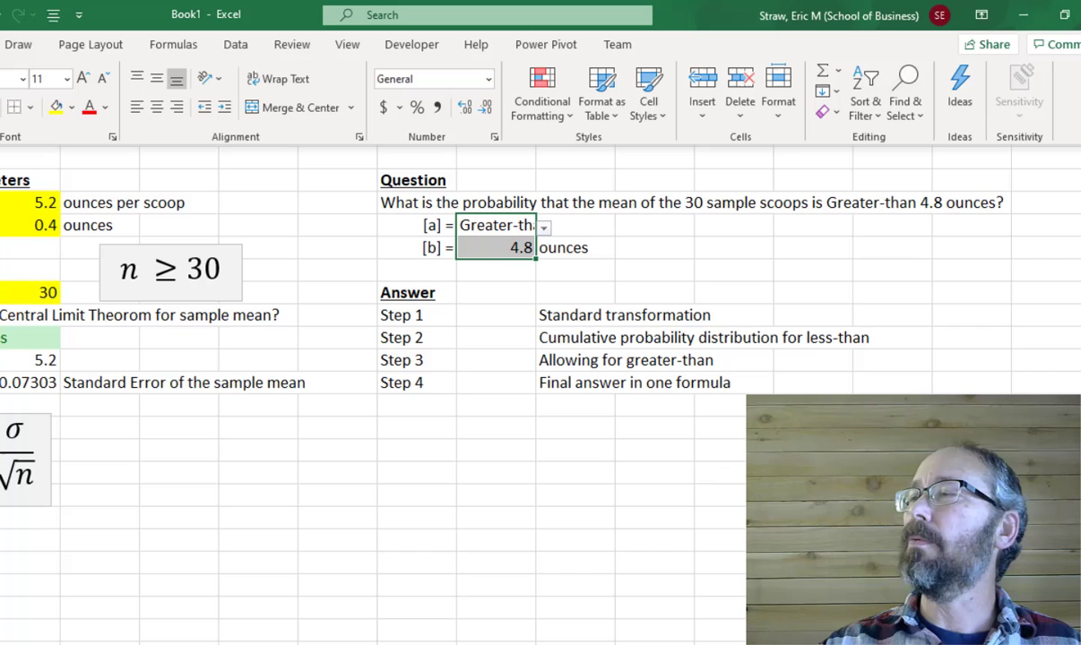
{"action": "left_click", "coordinate": [60, 107]}
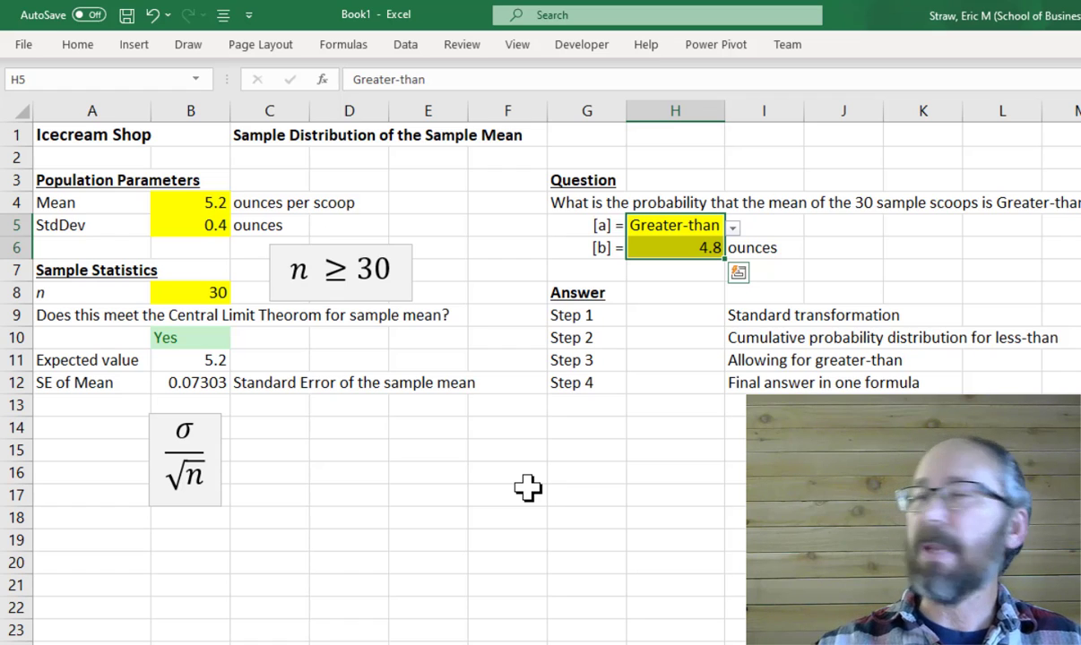
Bring in the equation box (X̄ − μ)/(σ/√n) from the other window and place it over columns K to L, beside Standard transformation.
{"action": "key", "text": "alt+Tab"}
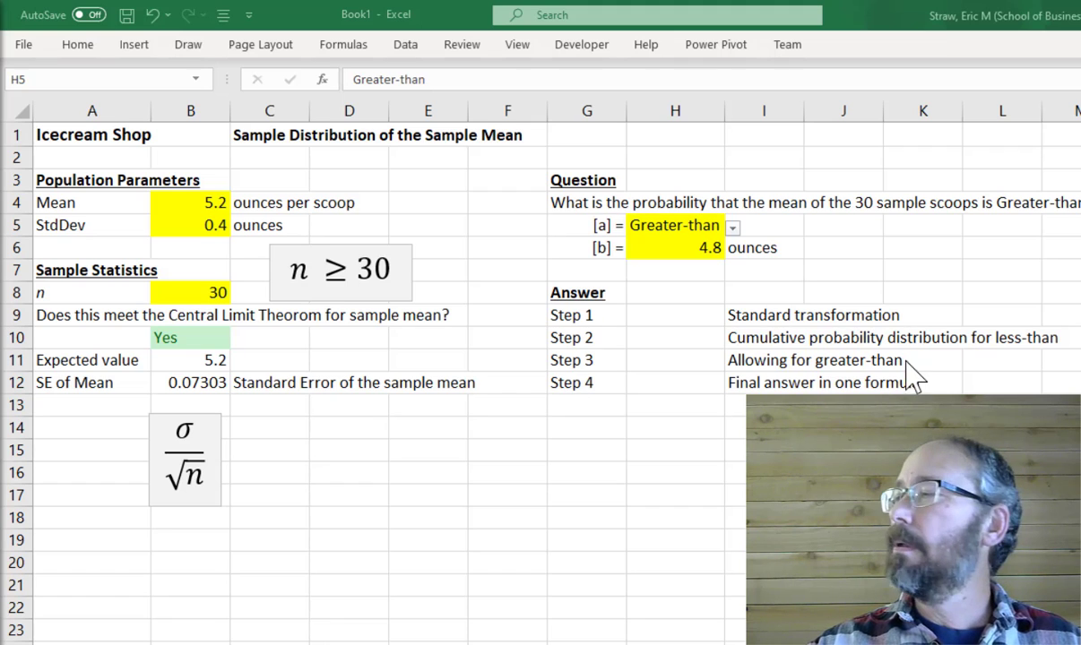
{"action": "key", "text": "alt+Tab"}
{"action": "key", "text": "ctrl+v"}
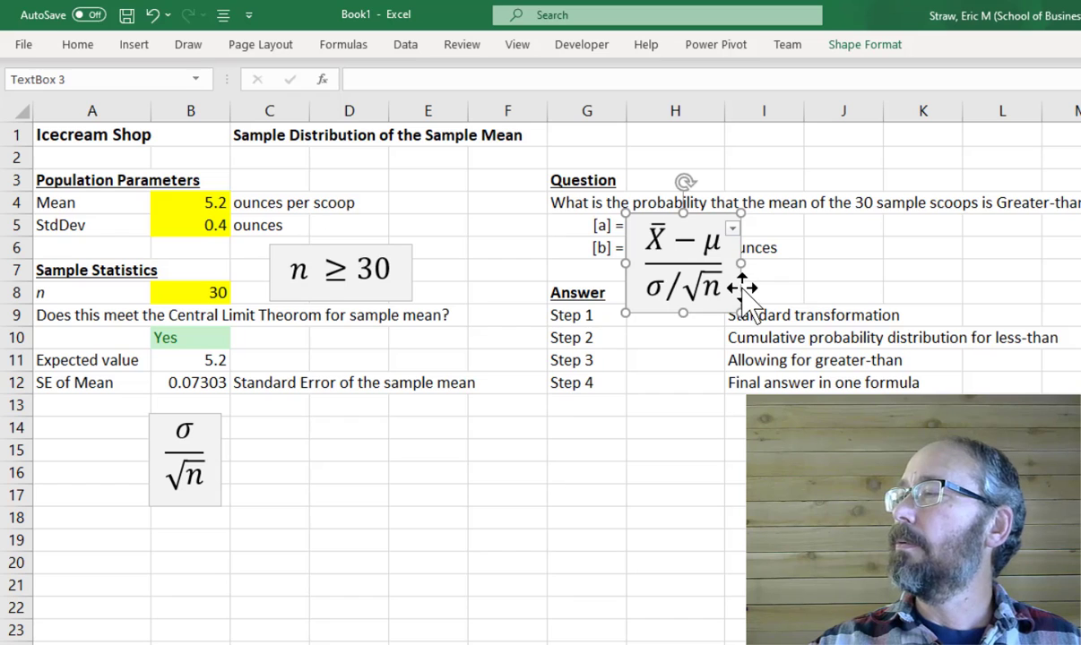
{"action": "left_click_drag", "start_coordinate": [740, 300], "coordinate": [1039, 295]}
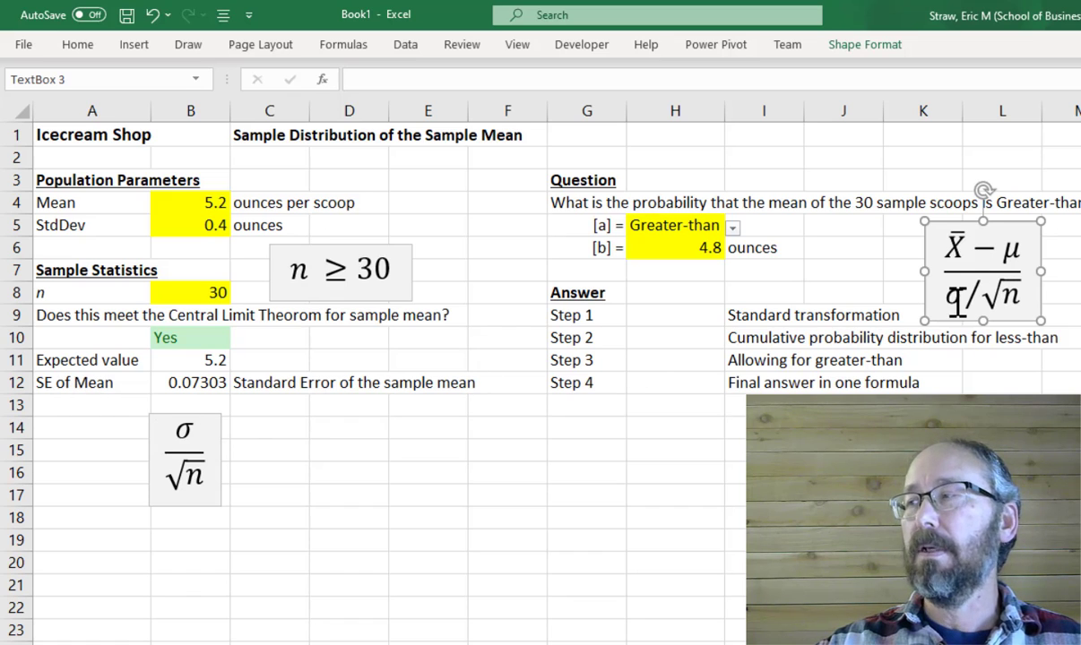
Enter the standard transformation formula =(H6-B4)/B12 in H9 for Step 1.
{"action": "left_click", "coordinate": [671, 318]}
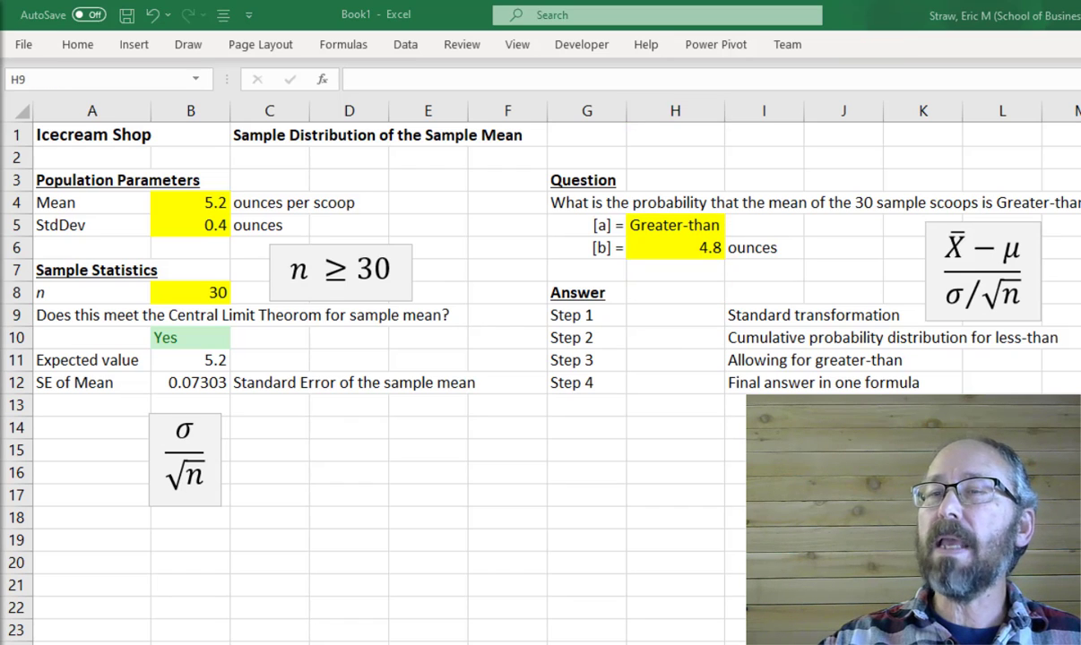
{"action": "left_click", "coordinate": [667, 315]}
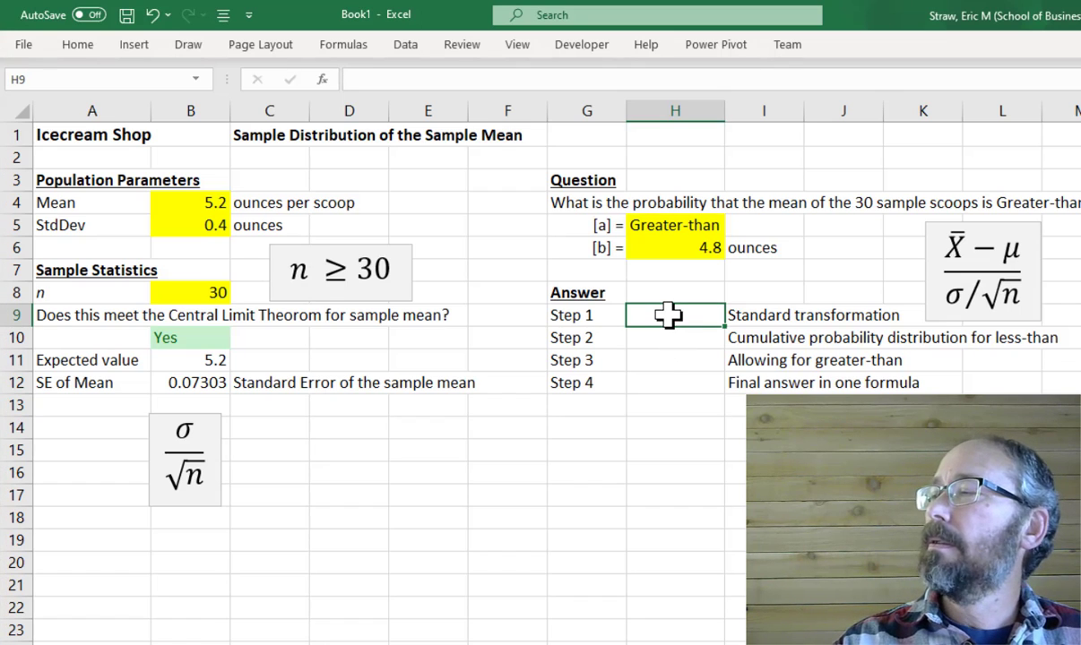
{"action": "type", "text": "=H"}
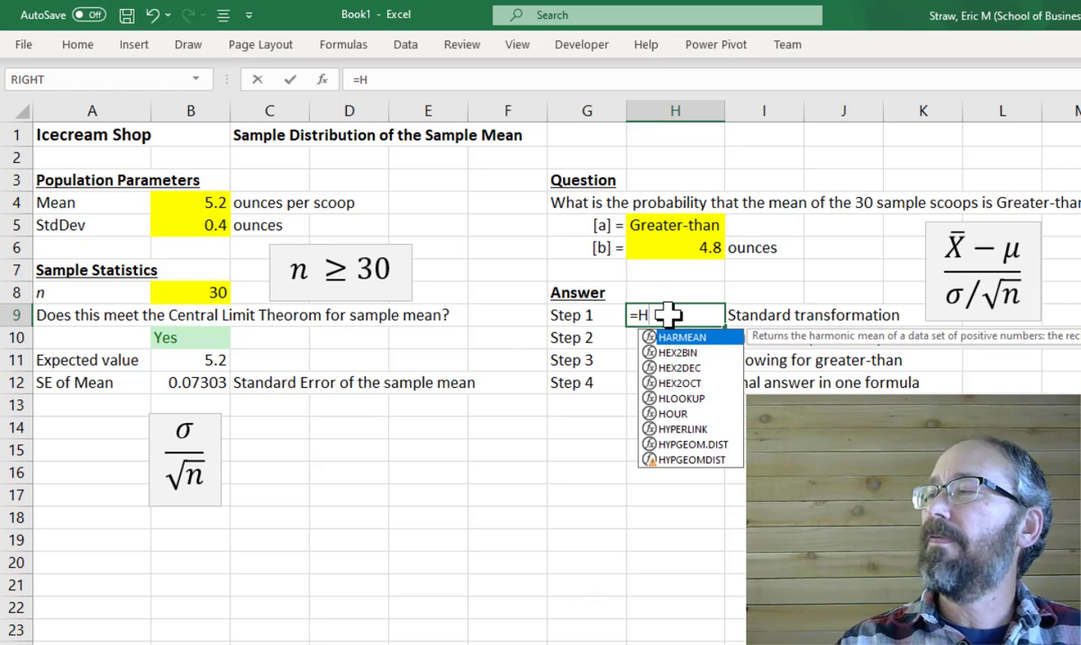
{"action": "type", "text": "6"}
{"action": "key", "text": "BackSpace"}
{"action": "type", "text": "6"}
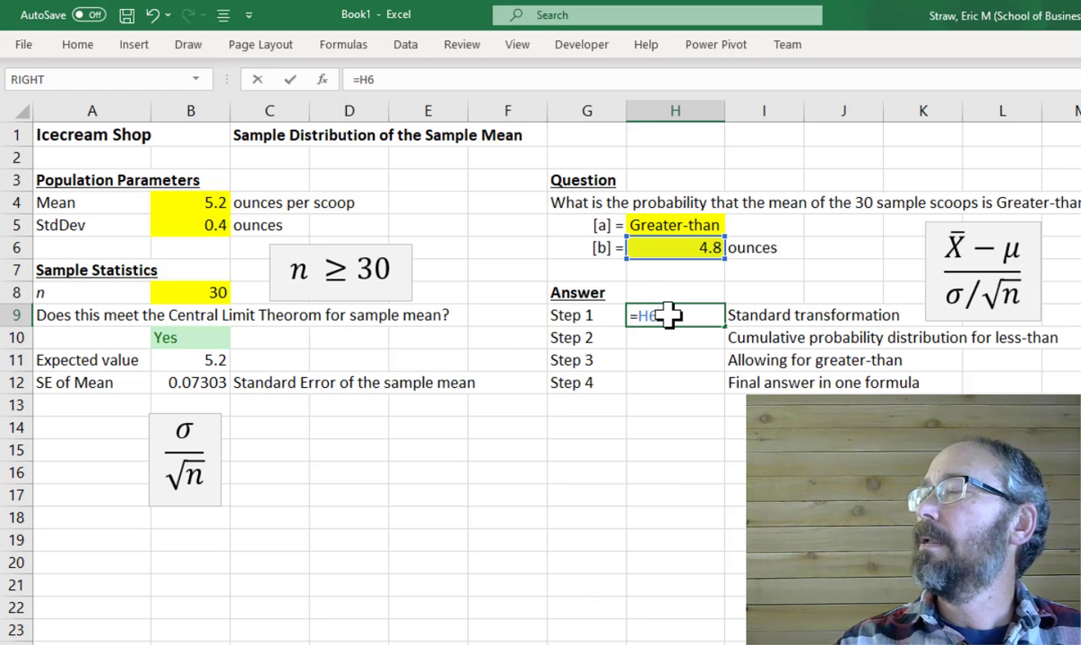
{"action": "type", "text": "-"}
{"action": "key", "text": "BackSpace"}
{"action": "key", "text": "BackSpace"}
{"action": "key", "text": "BackSpace"}
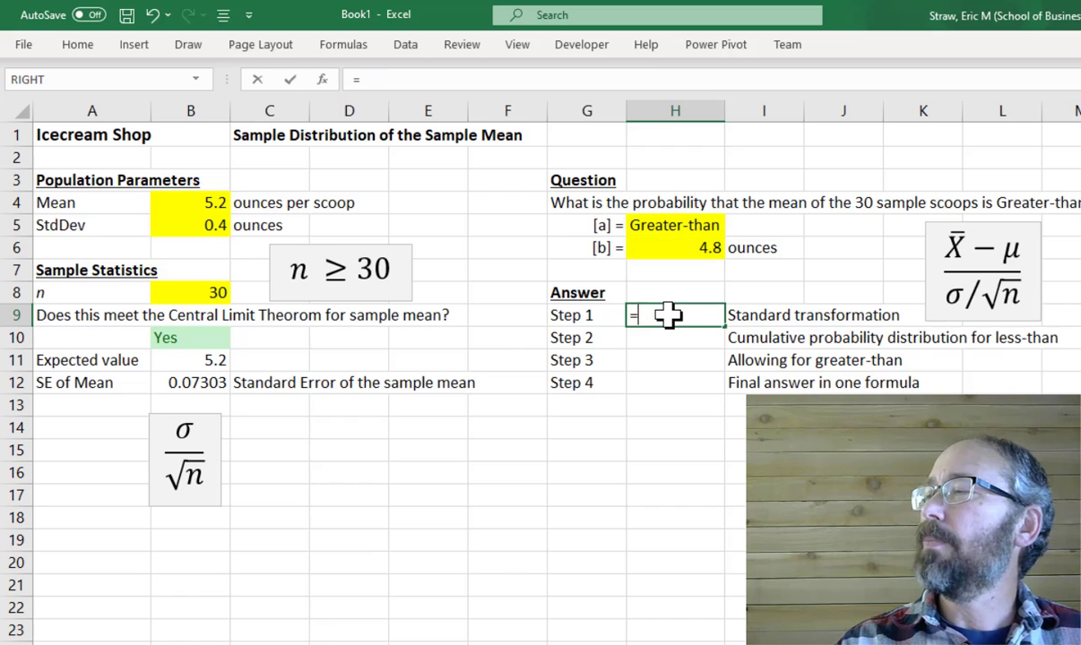
{"action": "type", "text": "(H6-"}
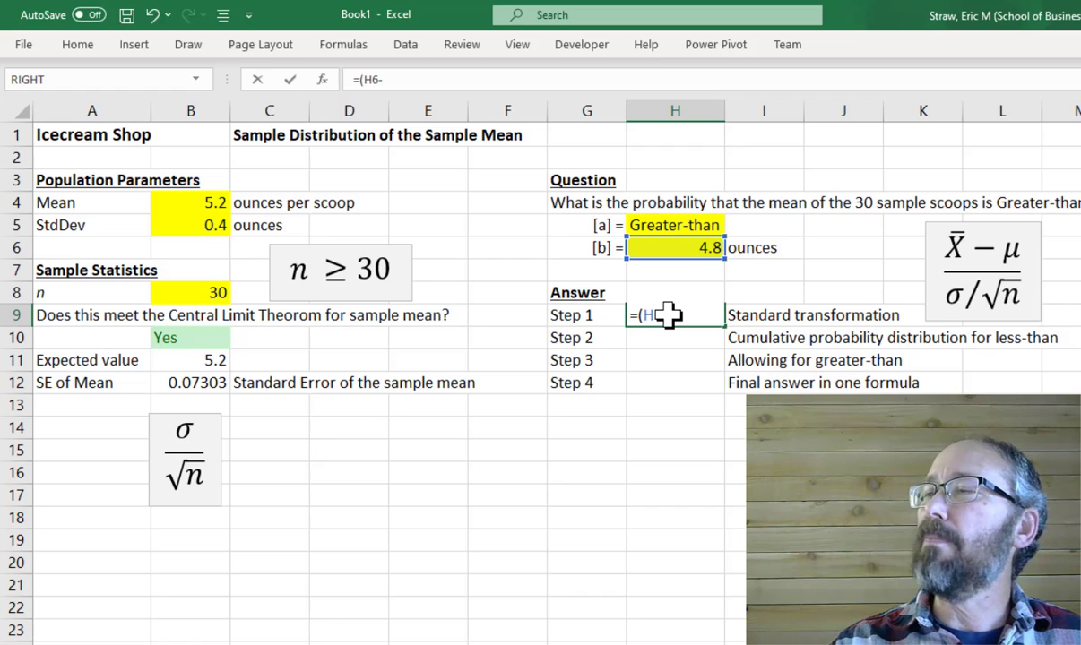
{"action": "type", "text": "B4)/"}
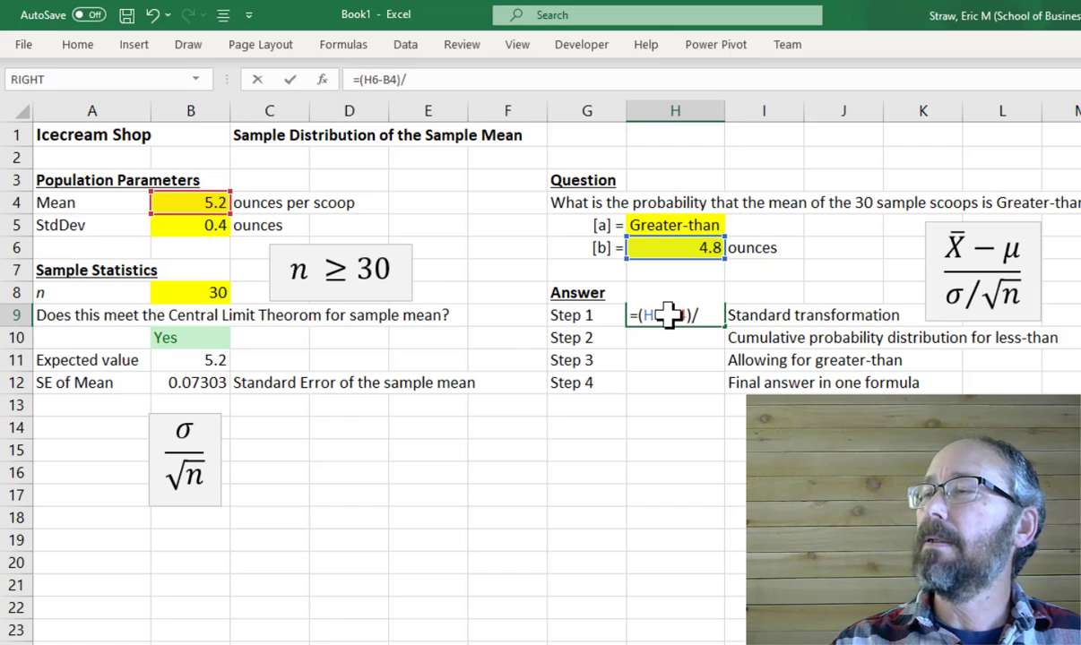
{"action": "type", "text": "B12"}
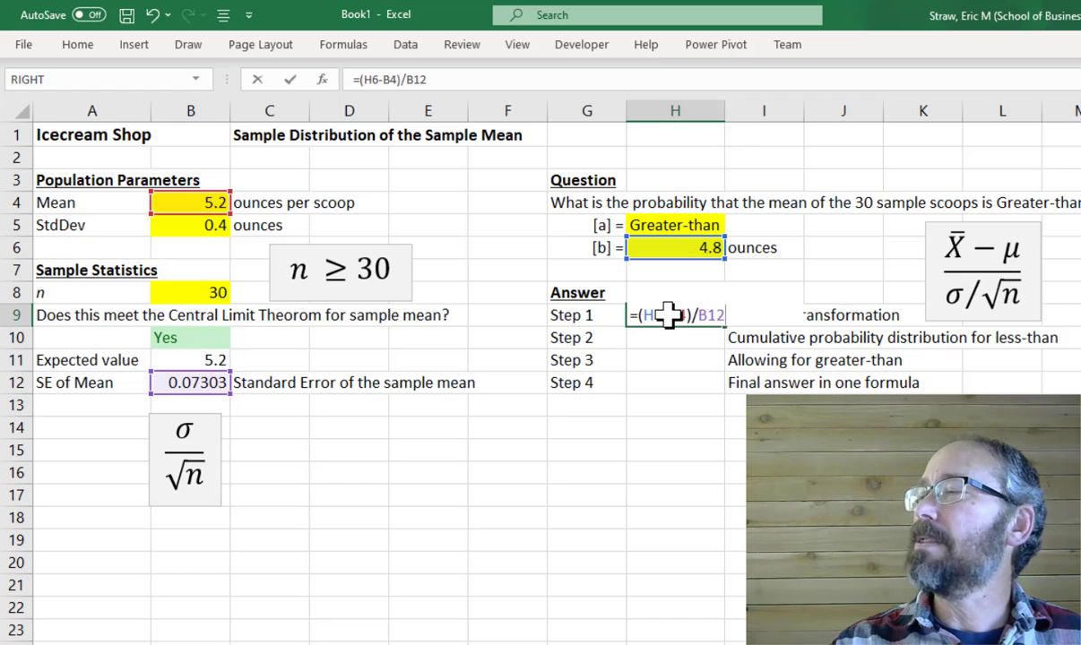
{"action": "key", "text": "Return"}
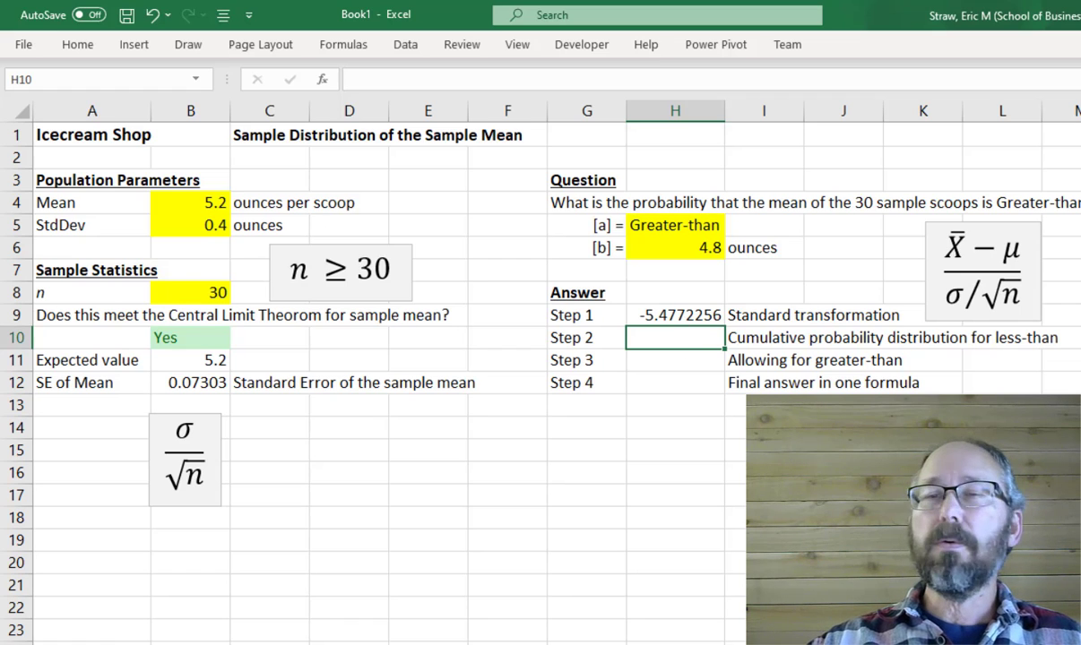
Remove the parentheses around H6-B4 in the H9 formula to test =H6-B4/B12.
{"action": "key", "text": "alt+Tab"}
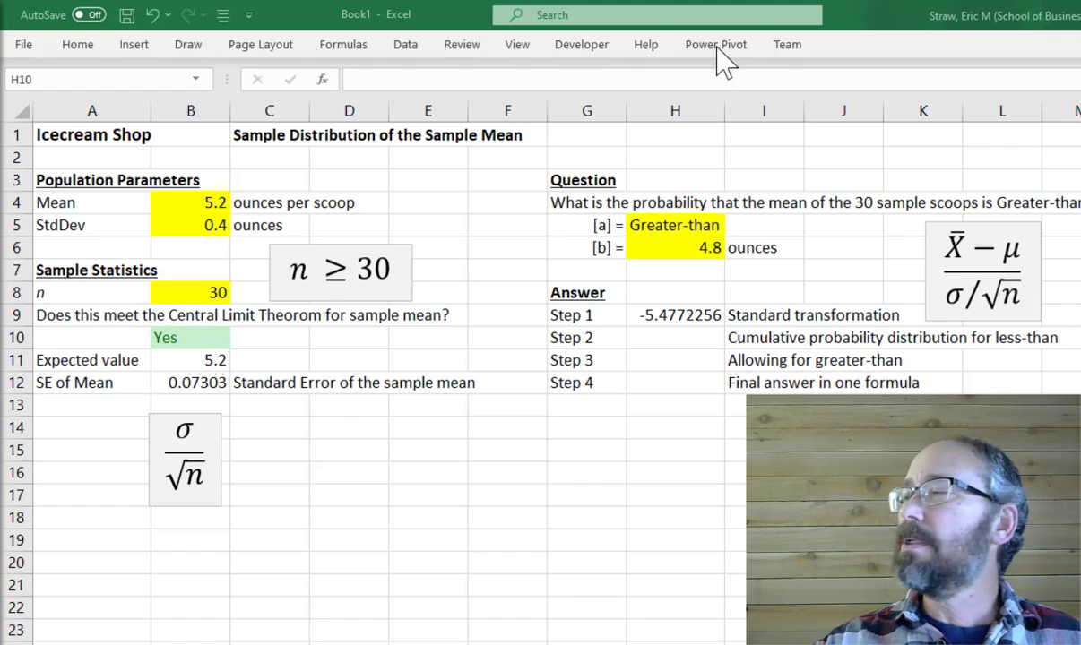
{"action": "key", "text": "alt+Tab"}
{"action": "left_click", "coordinate": [686, 316]}
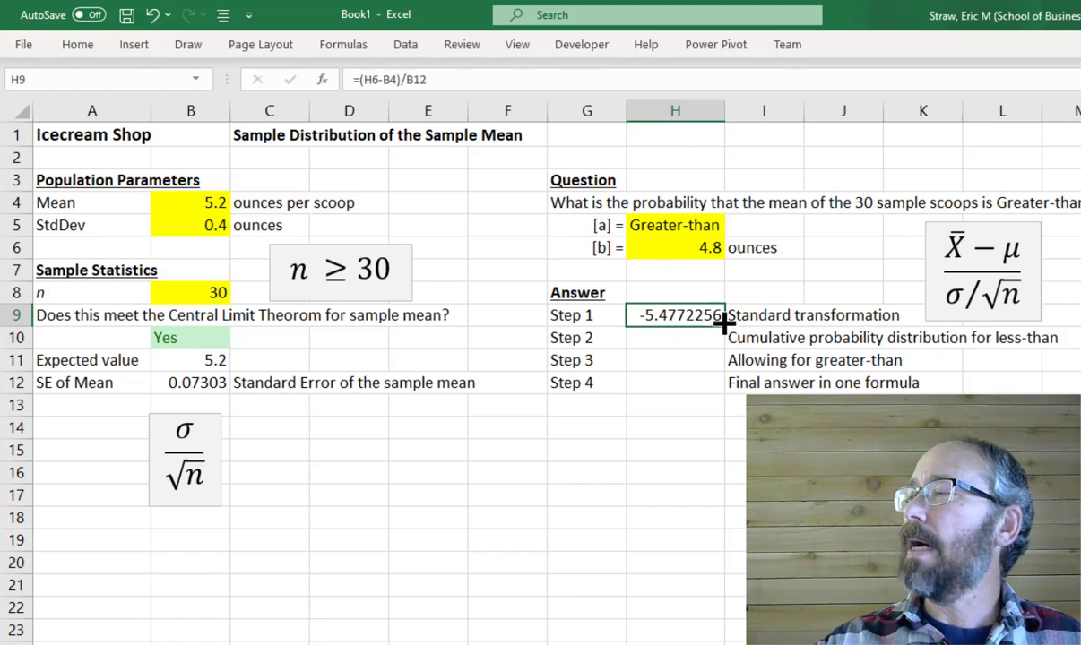
{"action": "left_click", "coordinate": [401, 79]}
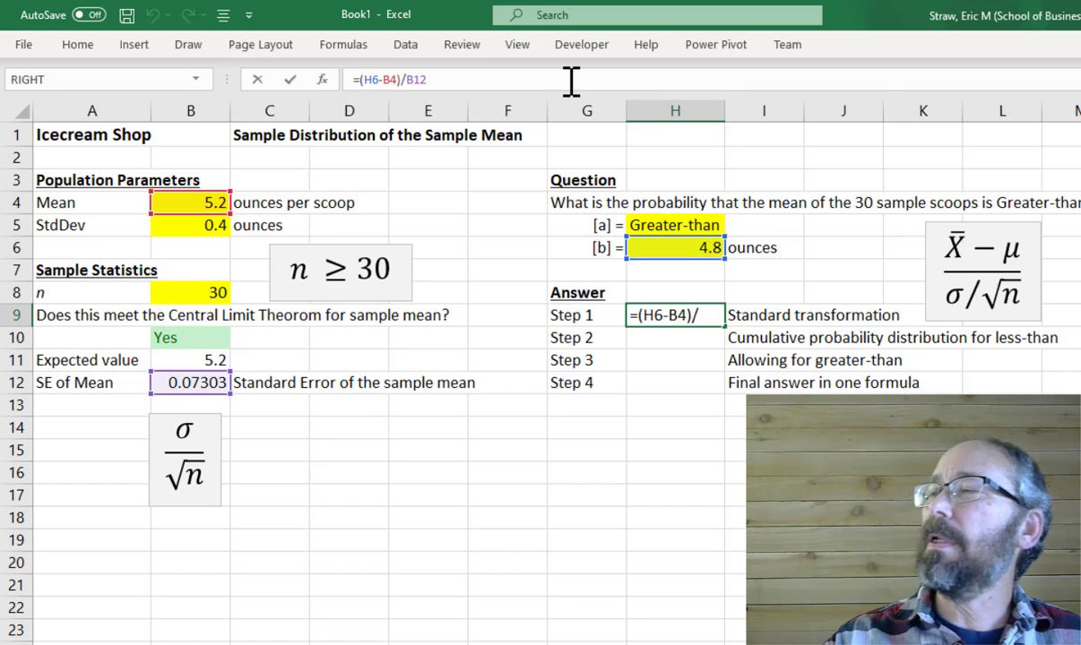
{"action": "key", "text": "BackSpace"}
{"action": "key", "text": "Left"}
{"action": "key", "text": "Left"}
{"action": "key", "text": "Left"}
{"action": "key", "text": "Left"}
{"action": "key", "text": "Left"}
{"action": "key", "text": "BackSpace"}
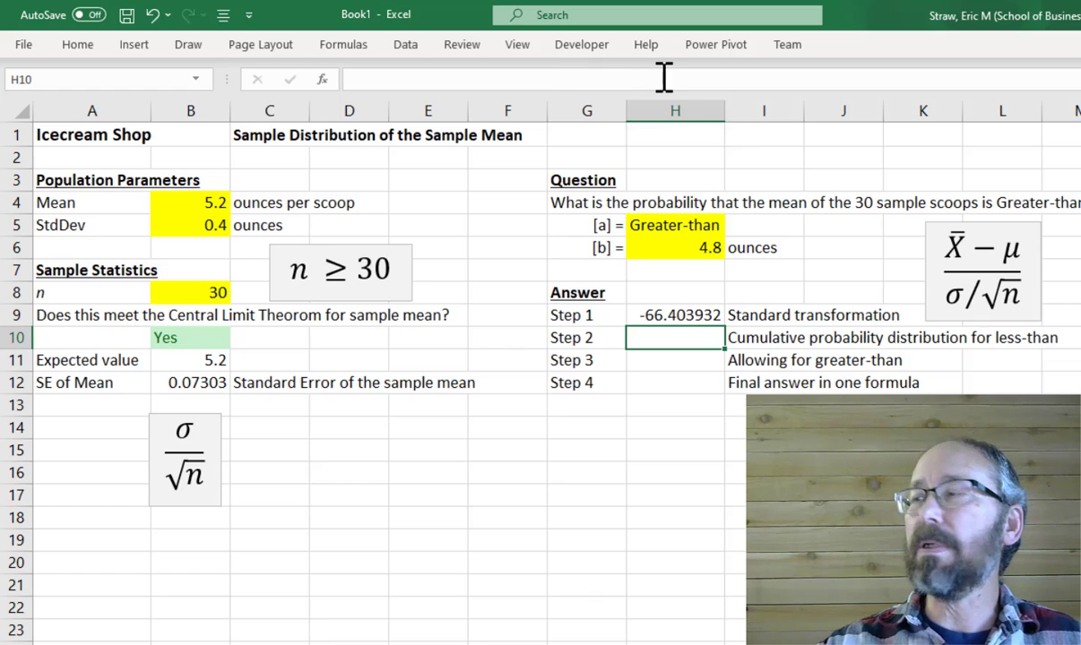
Restore the parentheses in the H9 formula so it reads =(H6-B4)/B12.
{"action": "left_click", "coordinate": [653, 314]}
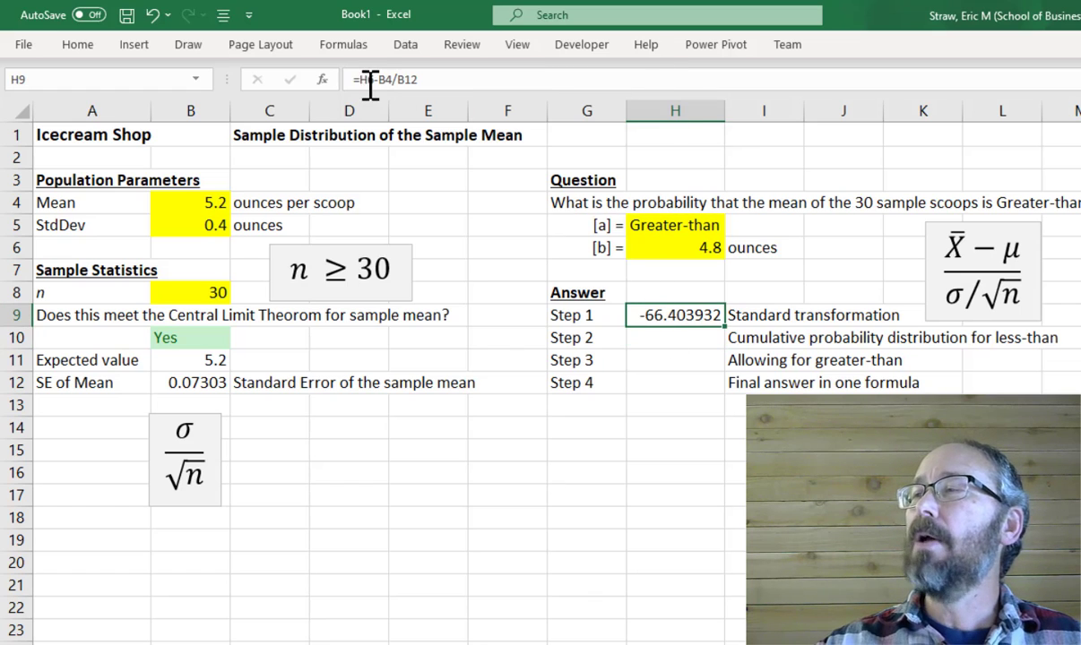
{"action": "left_click", "coordinate": [362, 80]}
{"action": "type", "text": "("}
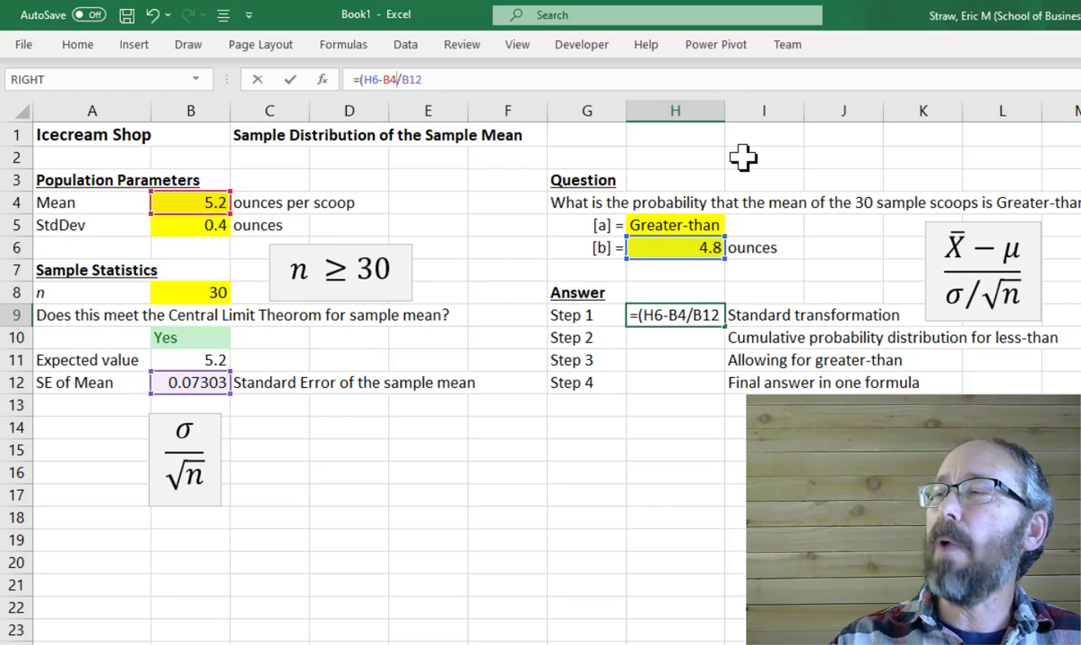
{"action": "type", "text": ")"}
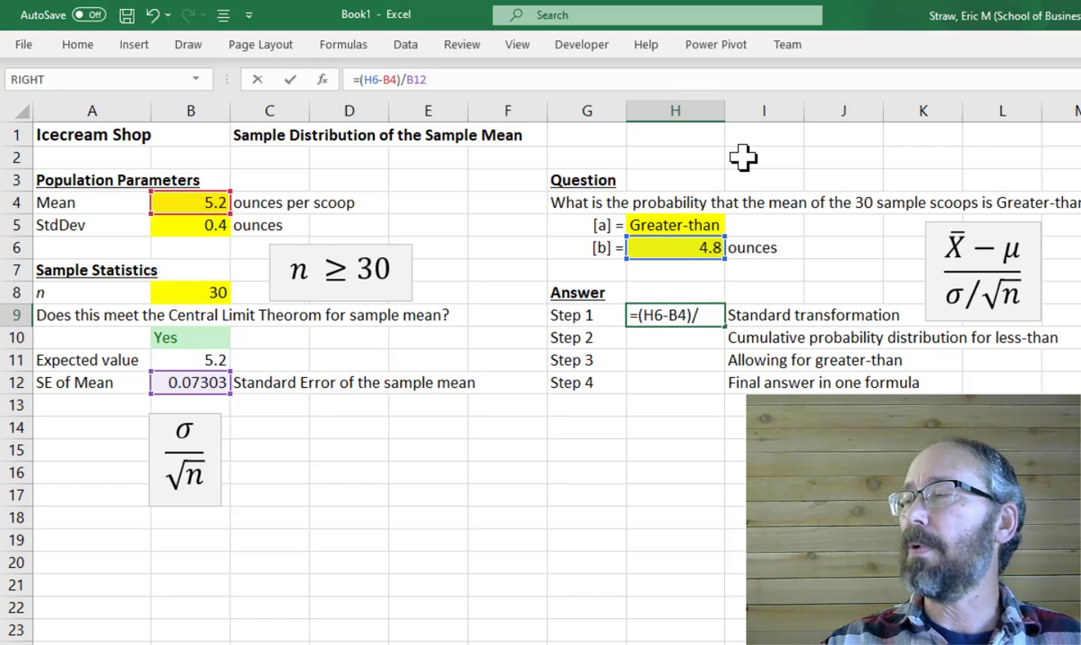
{"action": "key", "text": "Return"}
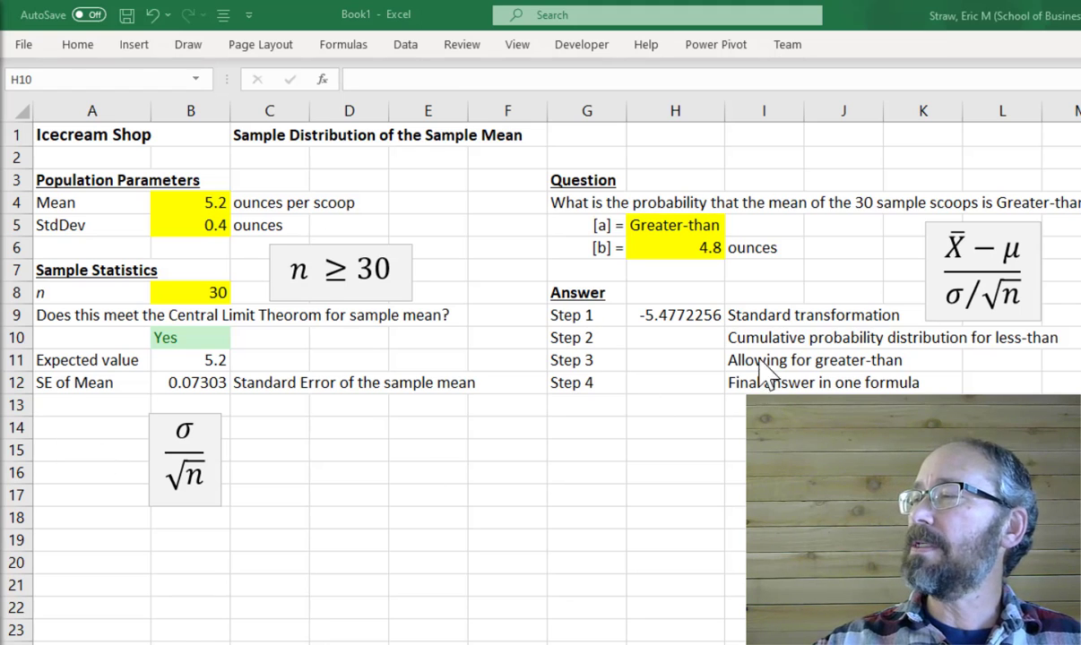
Enter the cumulative less-than probability formula =NORM.S.DIST(H9,1) in H10 for Step 2.
{"action": "left_click", "coordinate": [688, 340]}
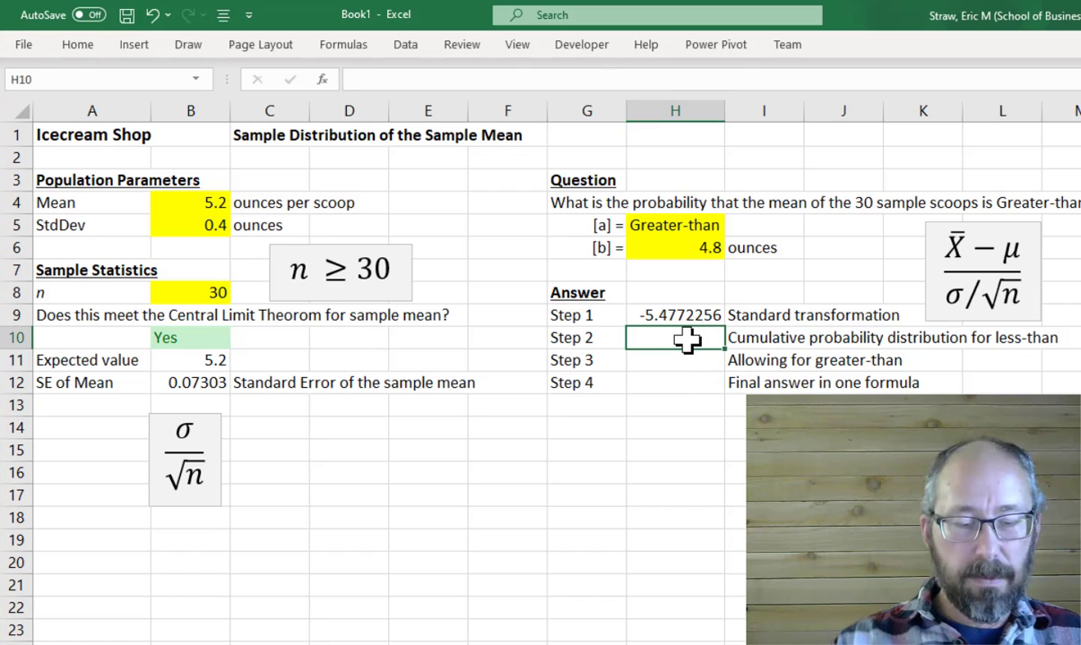
{"action": "type", "text": "=norm"}
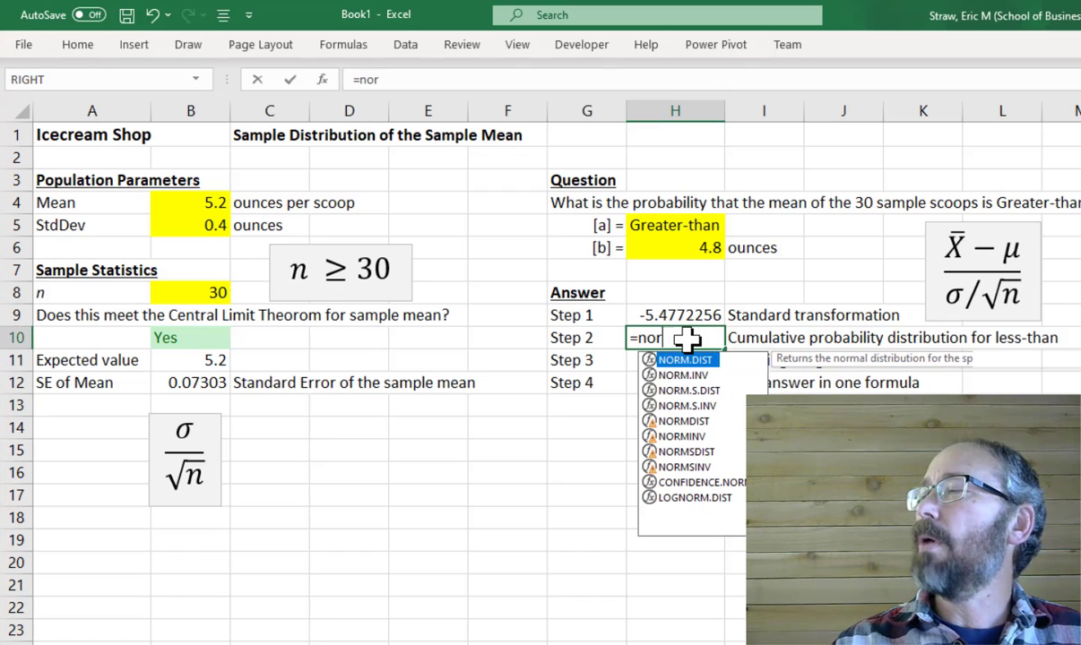
{"action": "key", "text": "Down"}
{"action": "key", "text": "Down"}
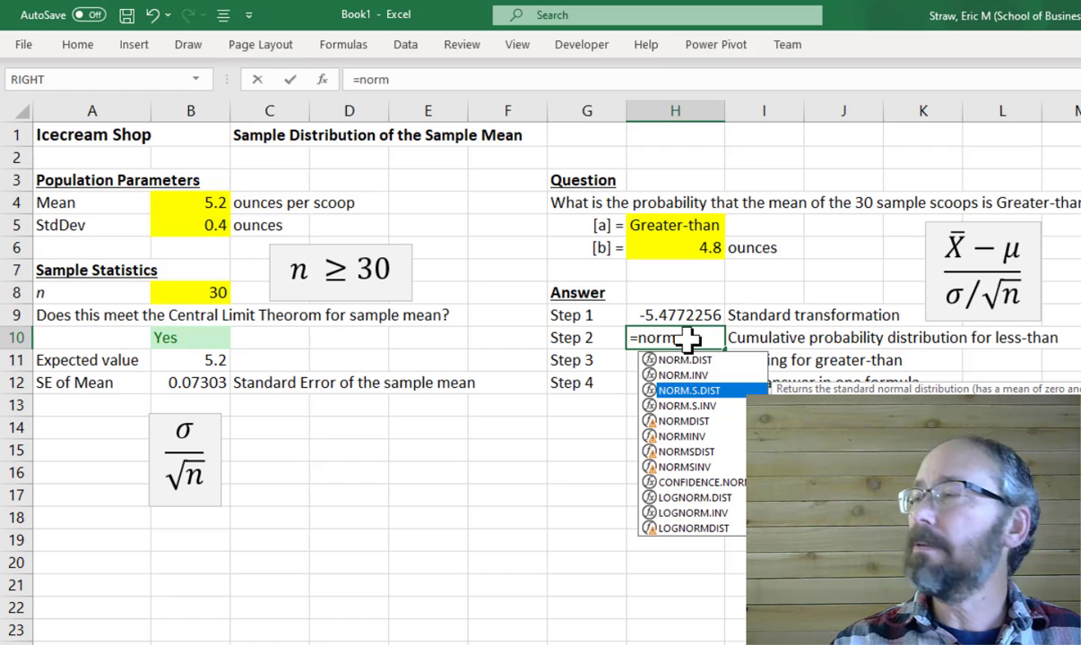
{"action": "key", "text": "Tab"}
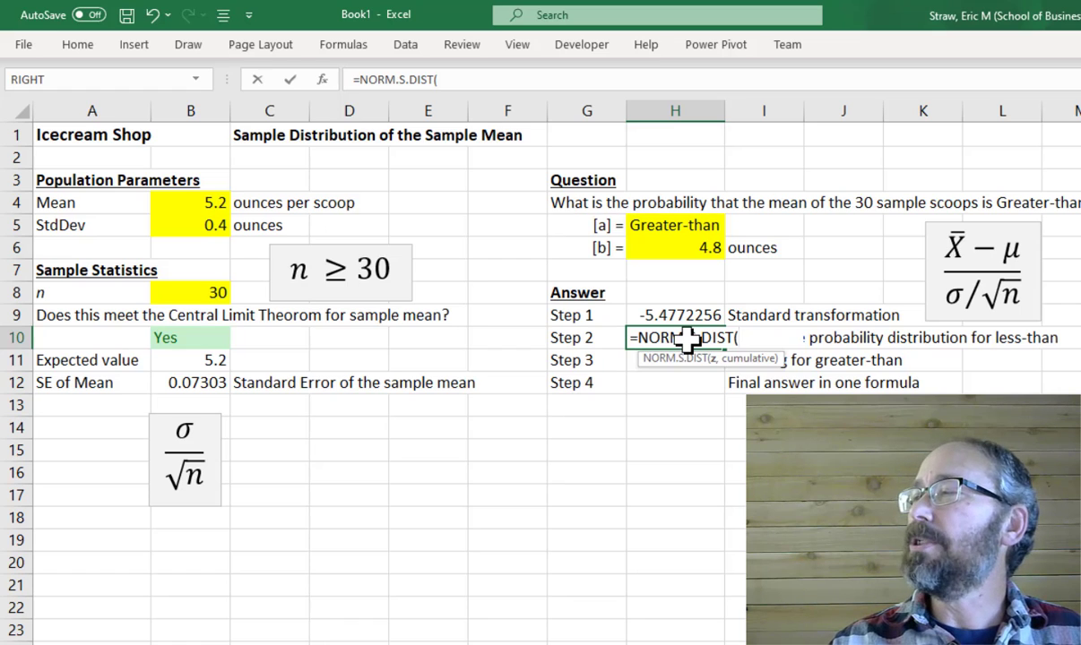
{"action": "type", "text": "H9"}
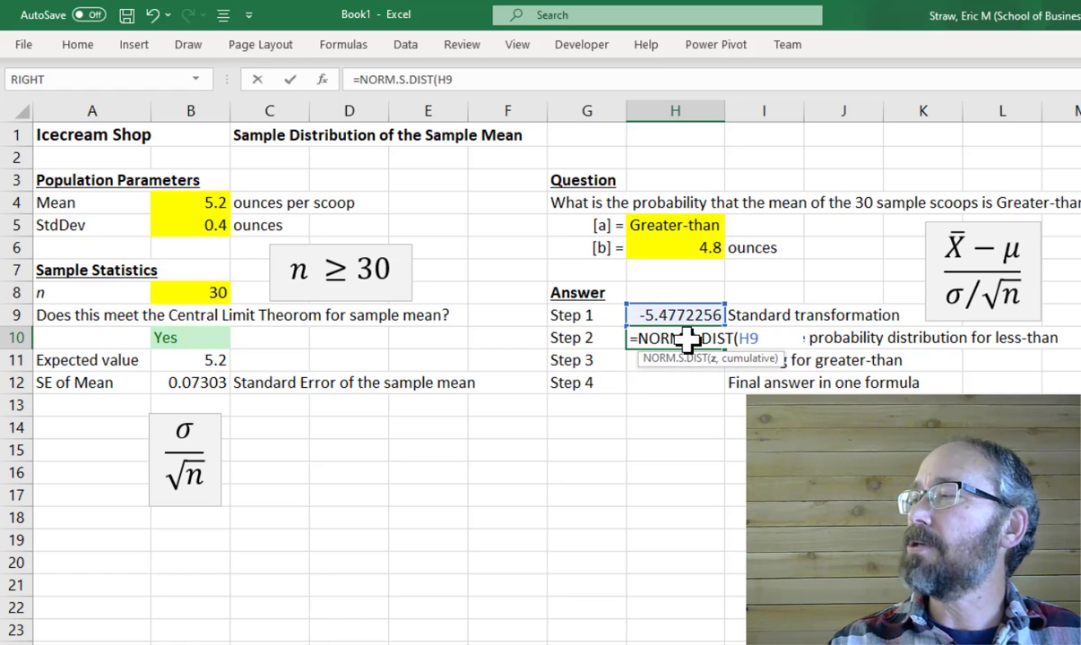
{"action": "type", "text": ","}
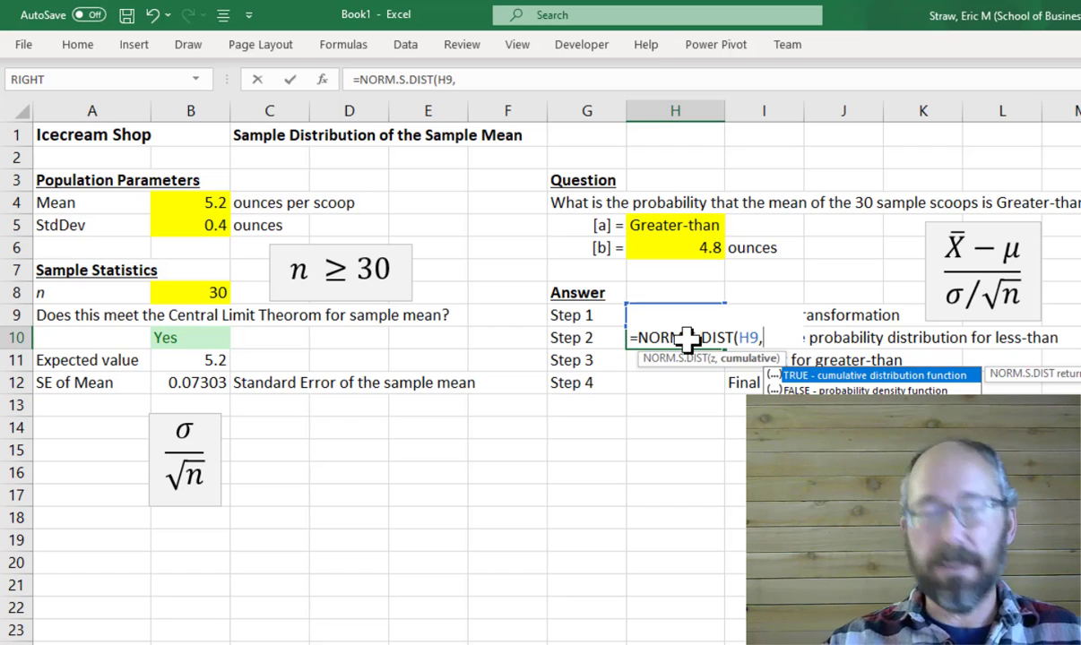
{"action": "type", "text": "1"}
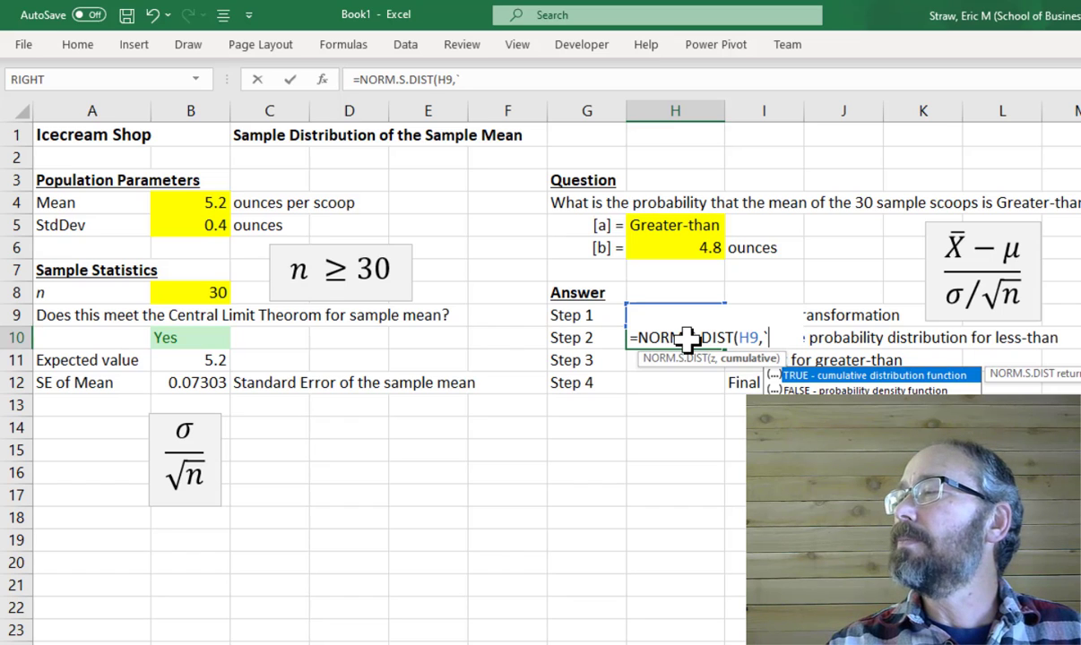
{"action": "type", "text": ")"}
{"action": "key", "text": "Return"}
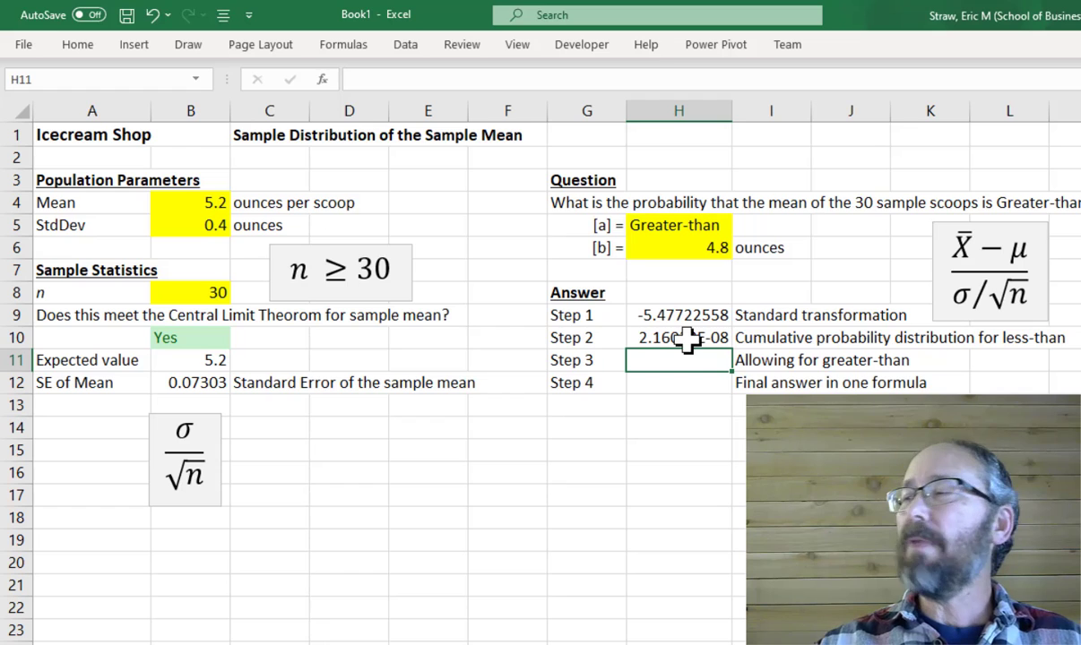
Format the Step 2 probability in H10 as a percentage.
{"action": "left_click", "coordinate": [687, 339]}
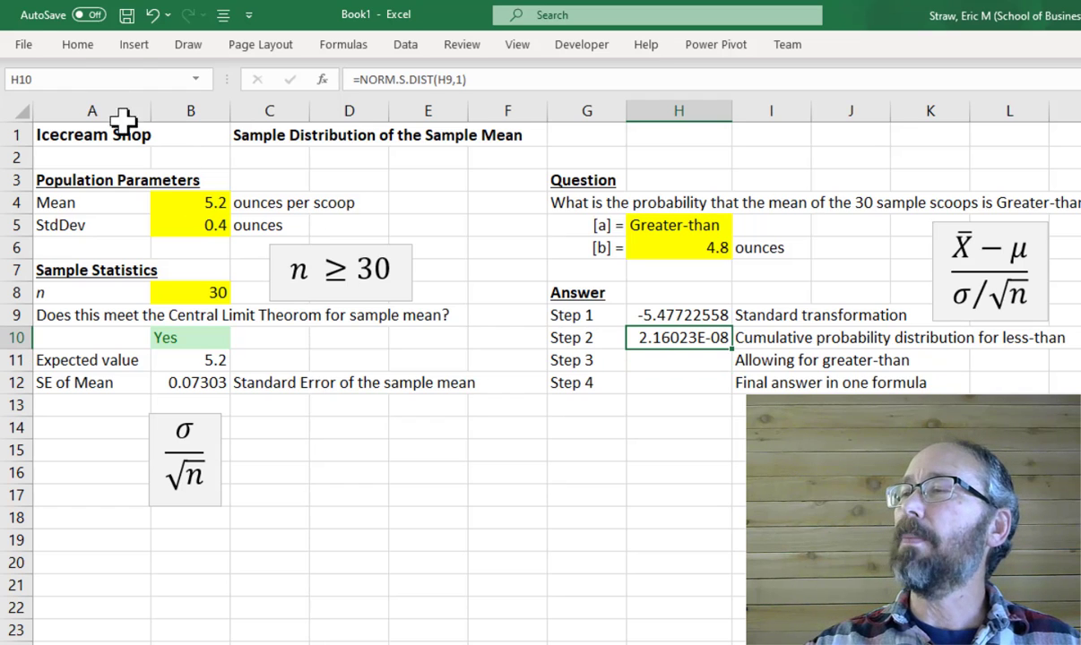
{"action": "left_click", "coordinate": [79, 44]}
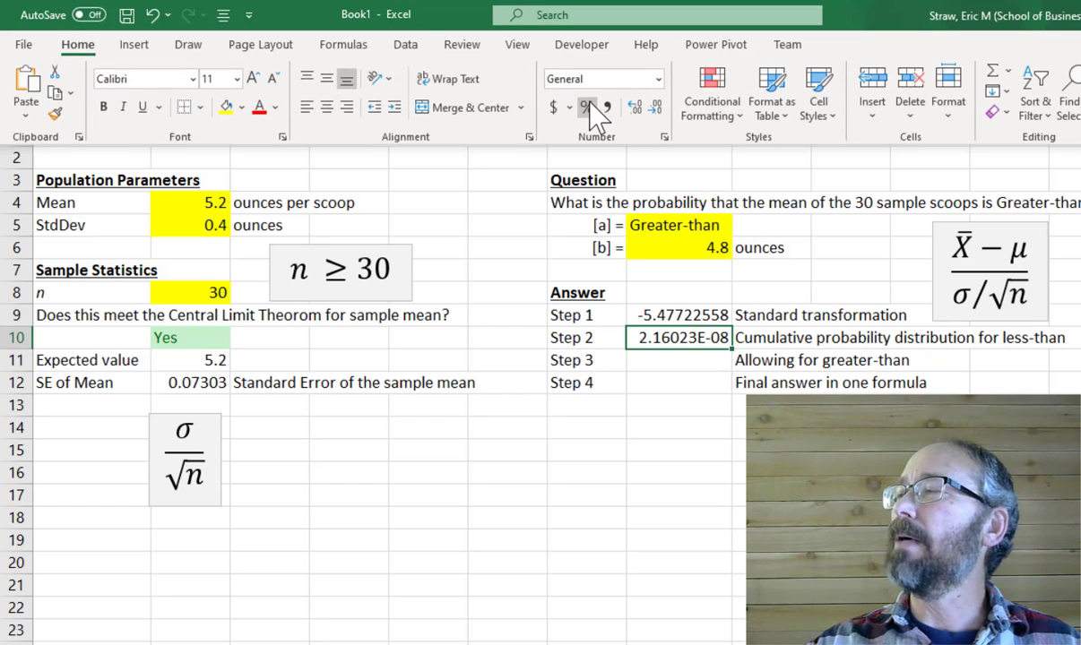
{"action": "left_click", "coordinate": [587, 108]}
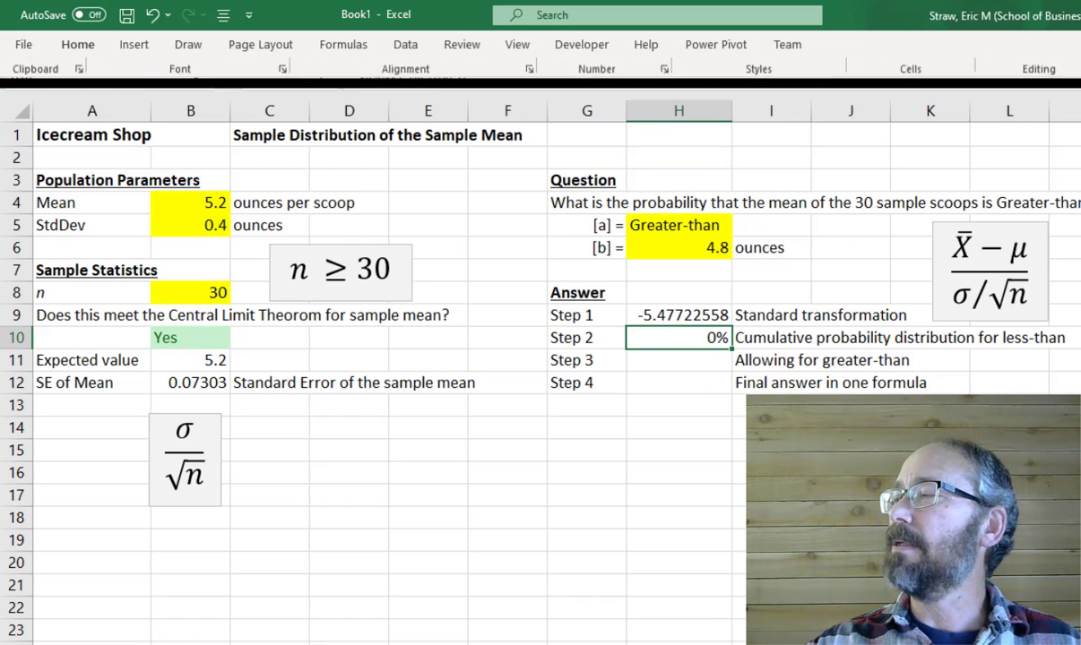
{"action": "left_click", "coordinate": [771, 450]}
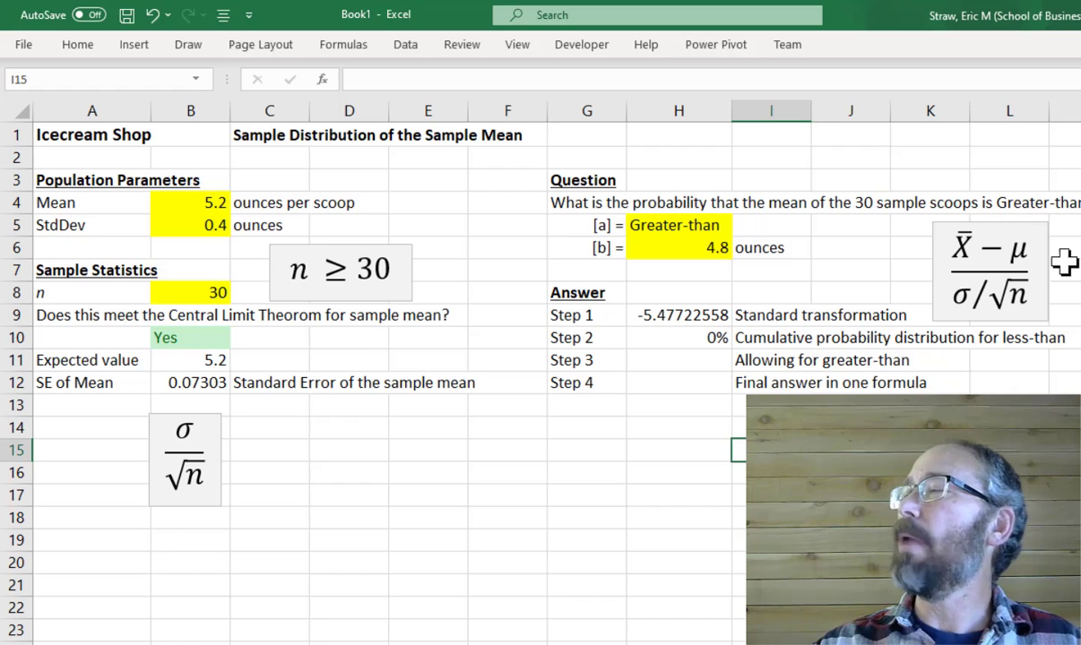
Enter the Step 3 formula =IF(H5="Less-than",H10,1-H10) in H11 to allow for greater-than questions.
{"action": "left_click", "coordinate": [695, 338]}
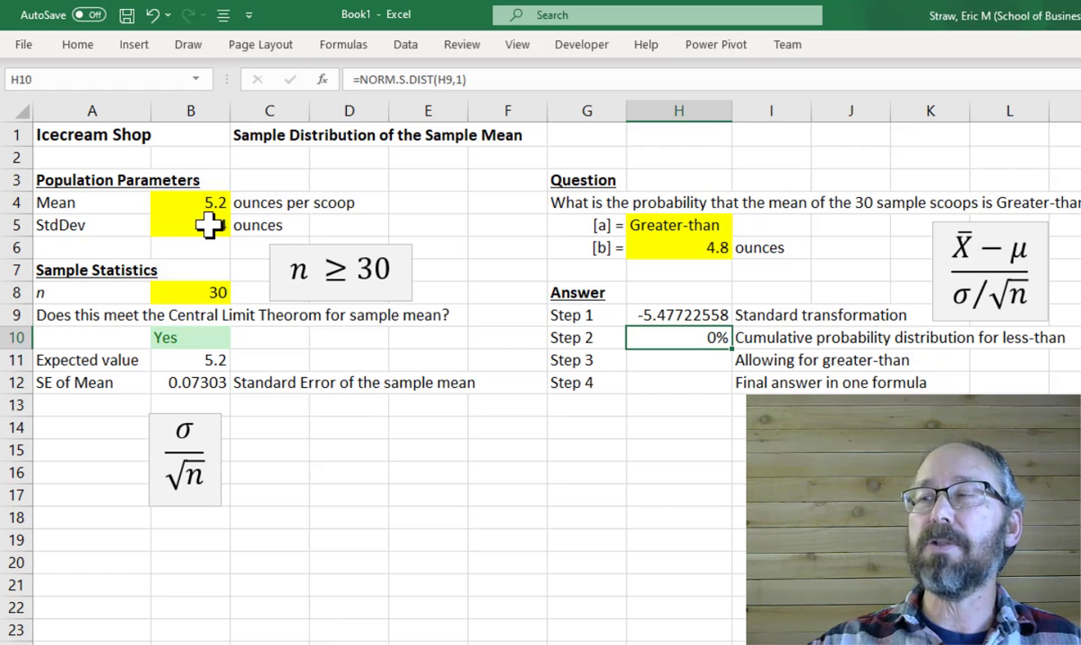
{"action": "left_click", "coordinate": [661, 359]}
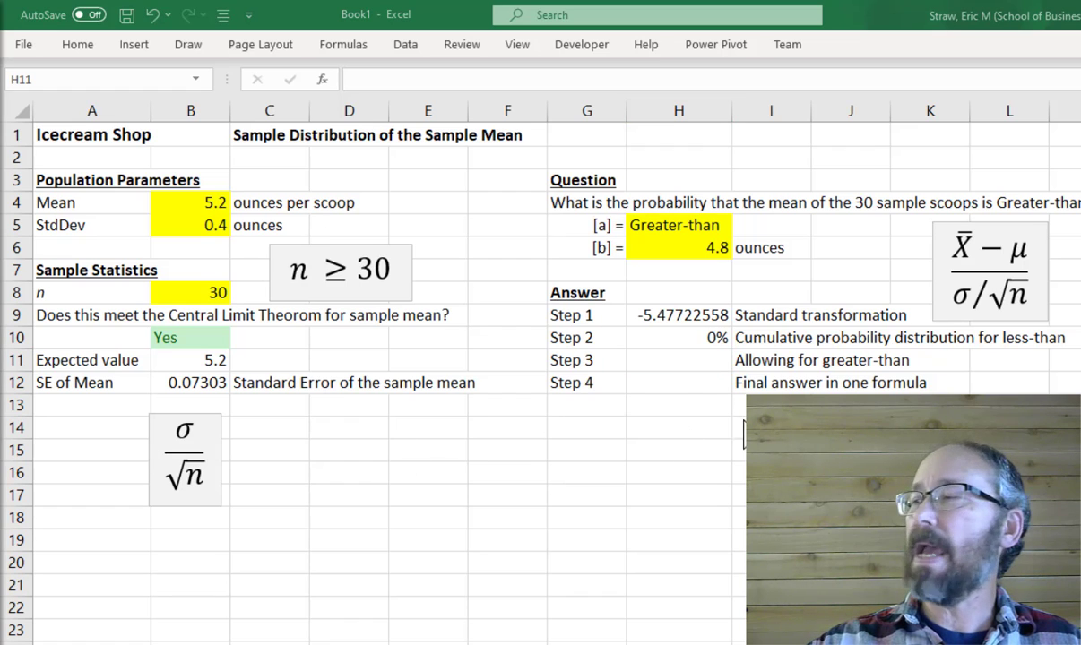
{"action": "left_click", "coordinate": [687, 361]}
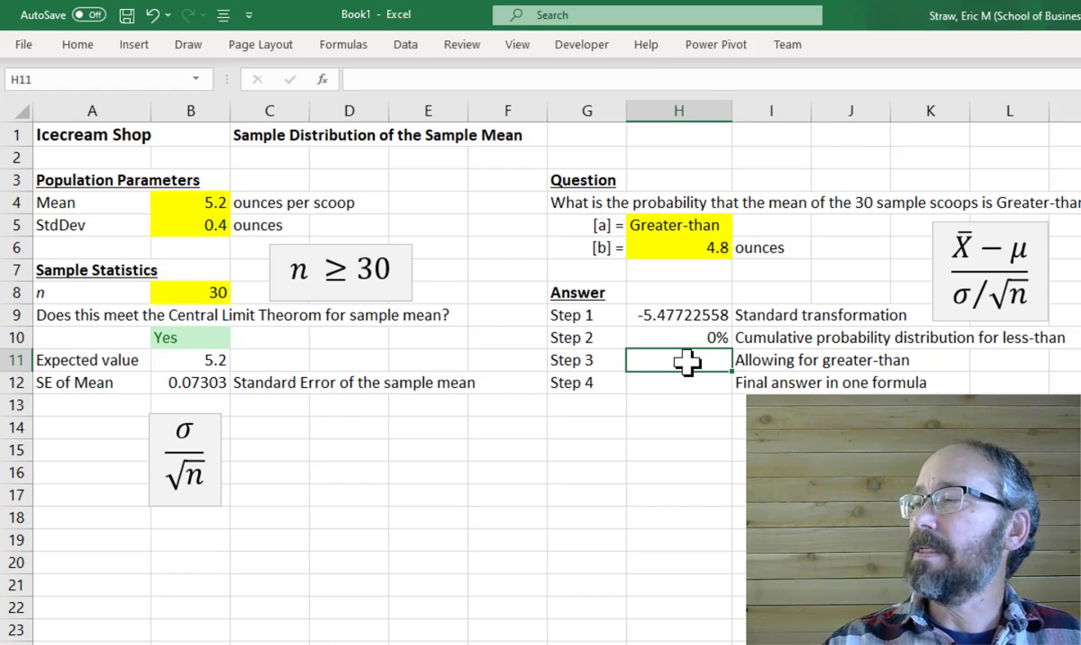
{"action": "type", "text": "=if"}
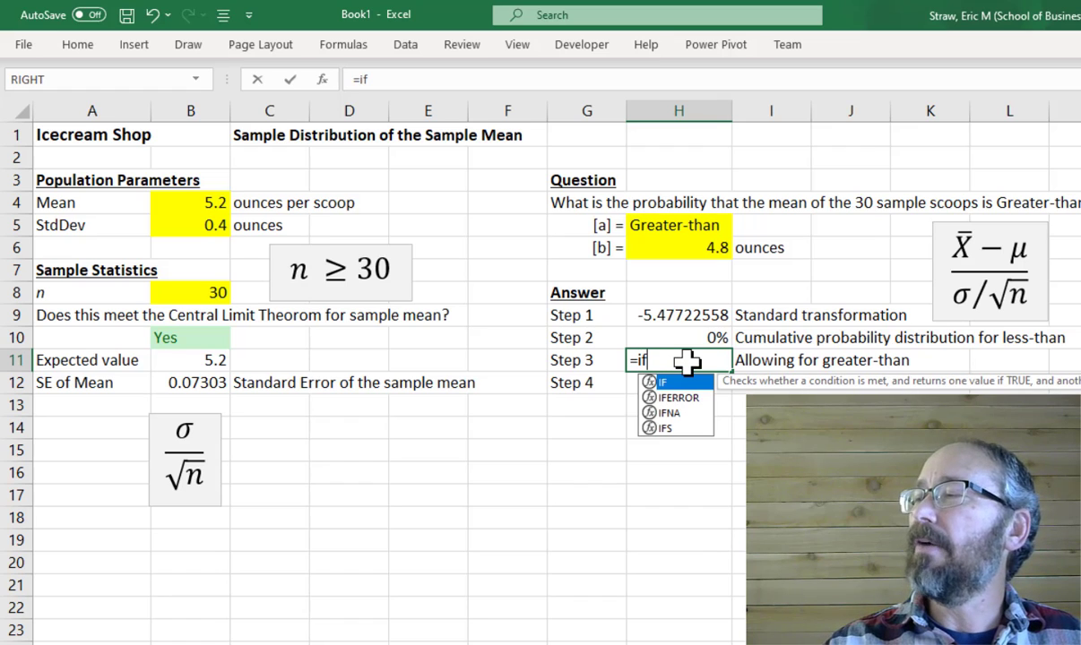
{"action": "key", "text": "Tab"}
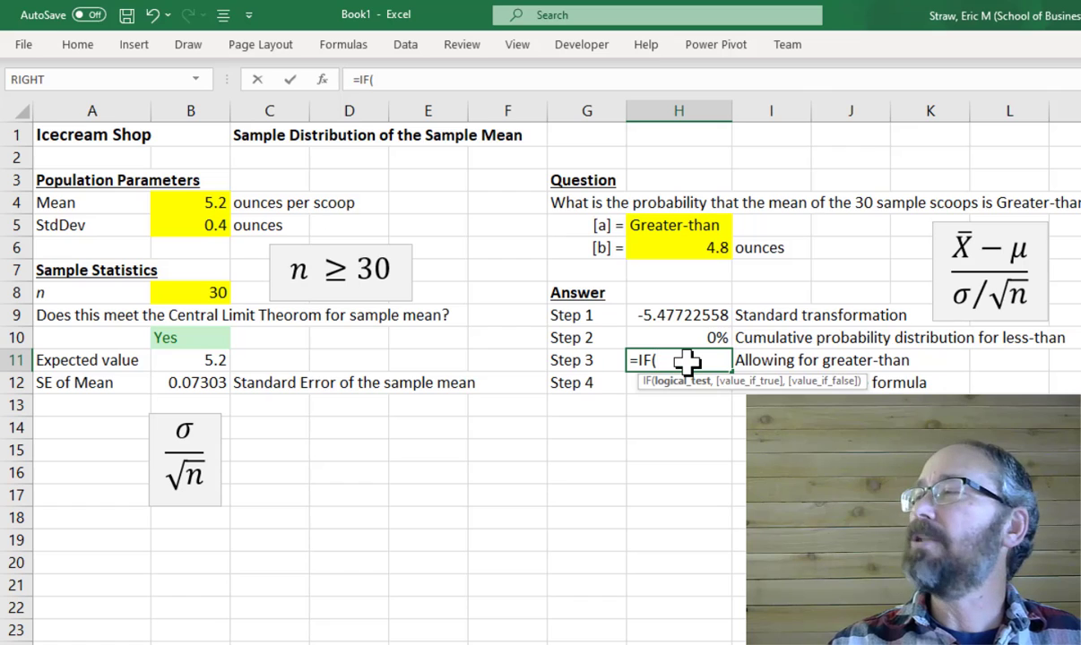
{"action": "type", "text": "H5"}
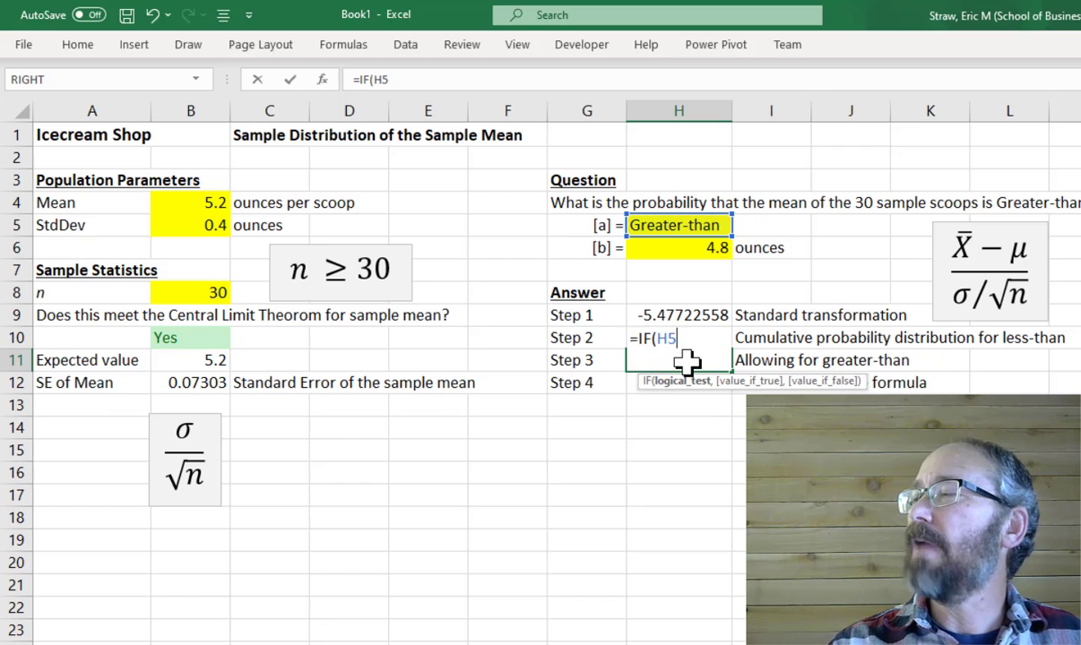
{"action": "type", "text": "="}
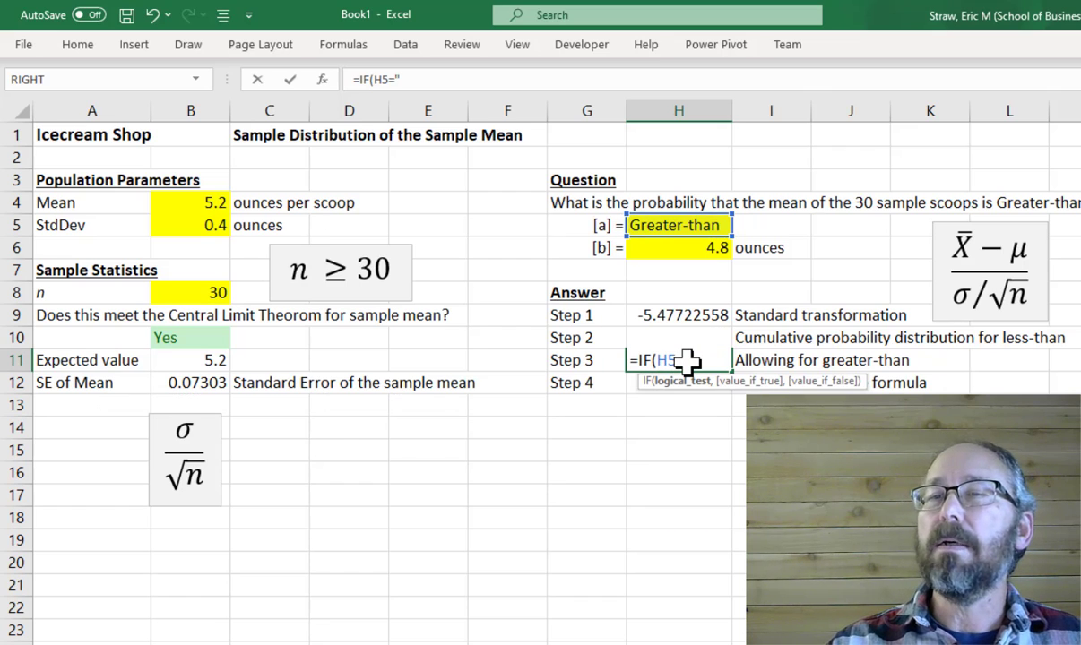
{"action": "type", "text": "\"Less-"}
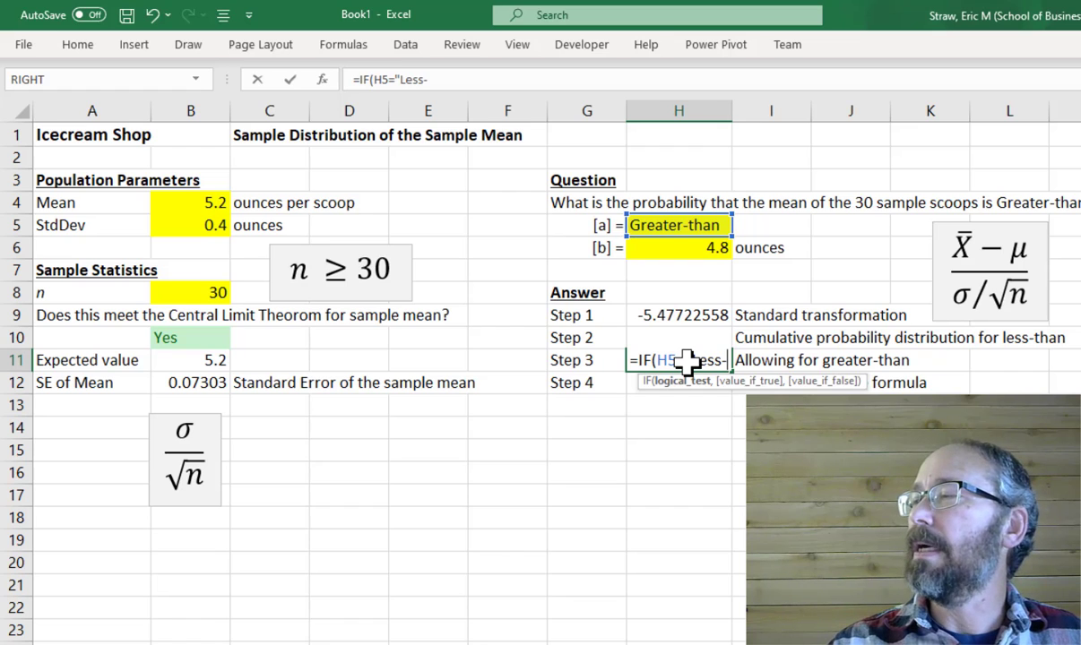
{"action": "type", "text": "than\","}
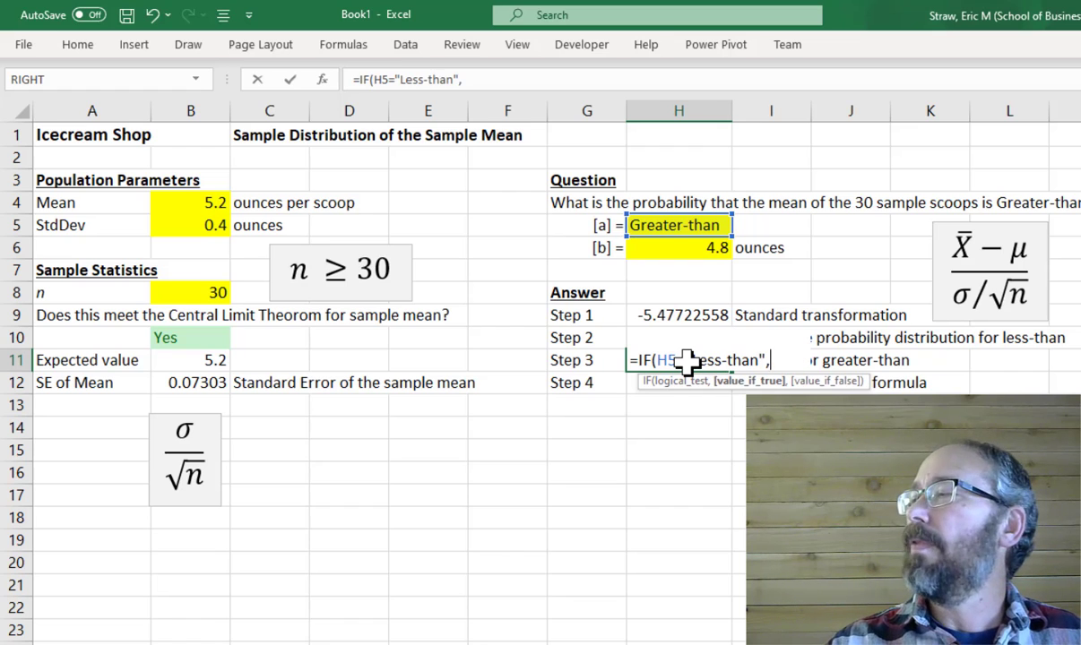
{"action": "type", "text": "H"}
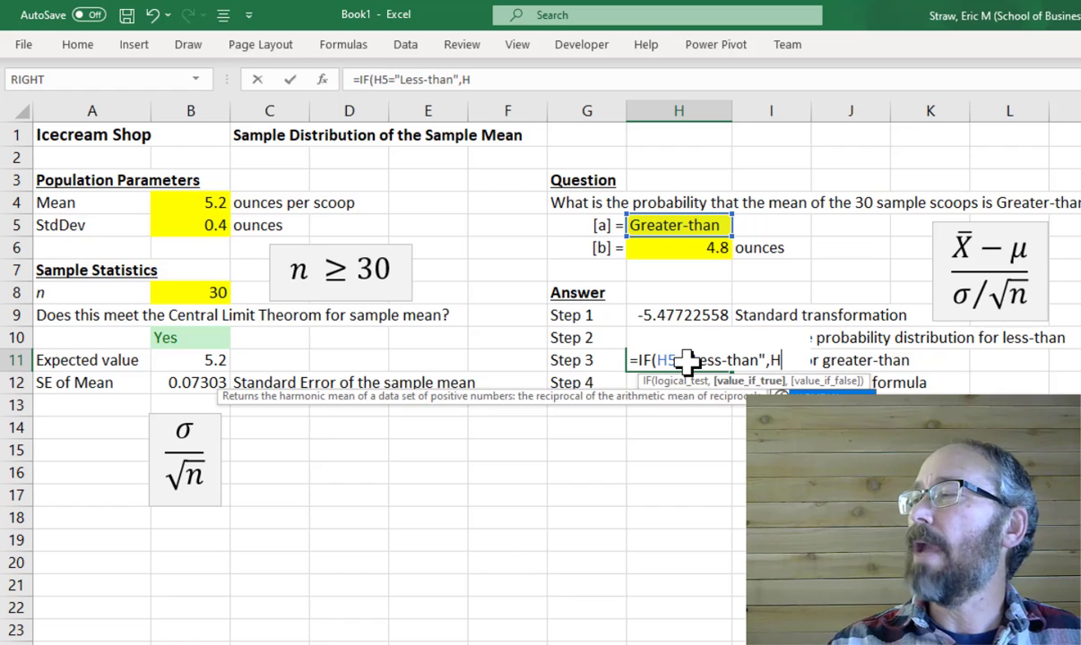
{"action": "type", "text": "10,"}
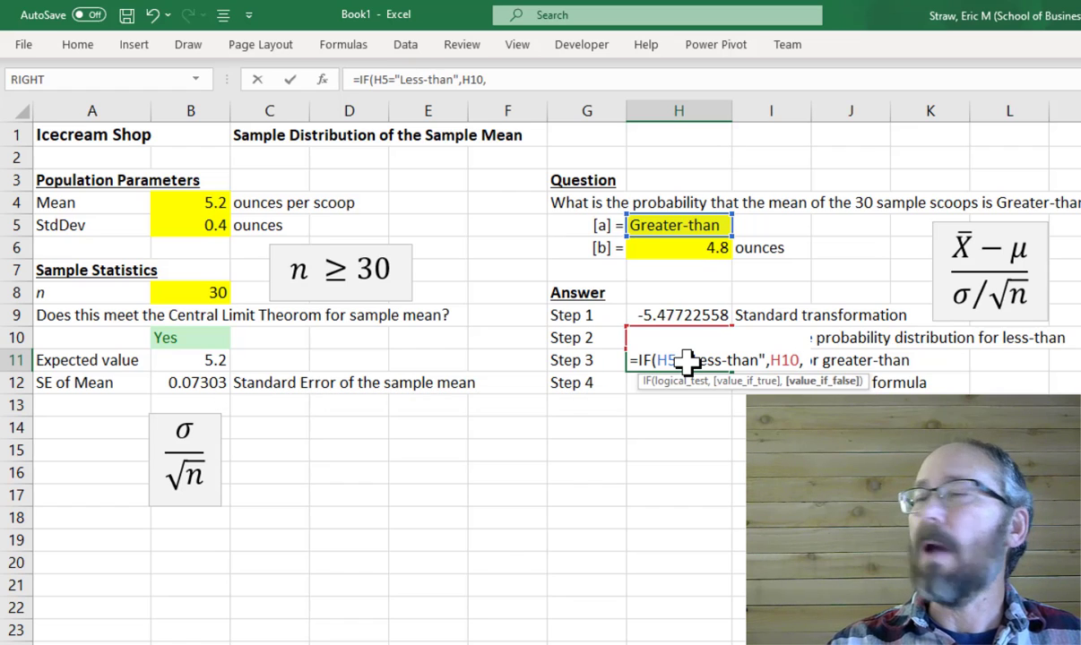
{"action": "type", "text": "1-"}
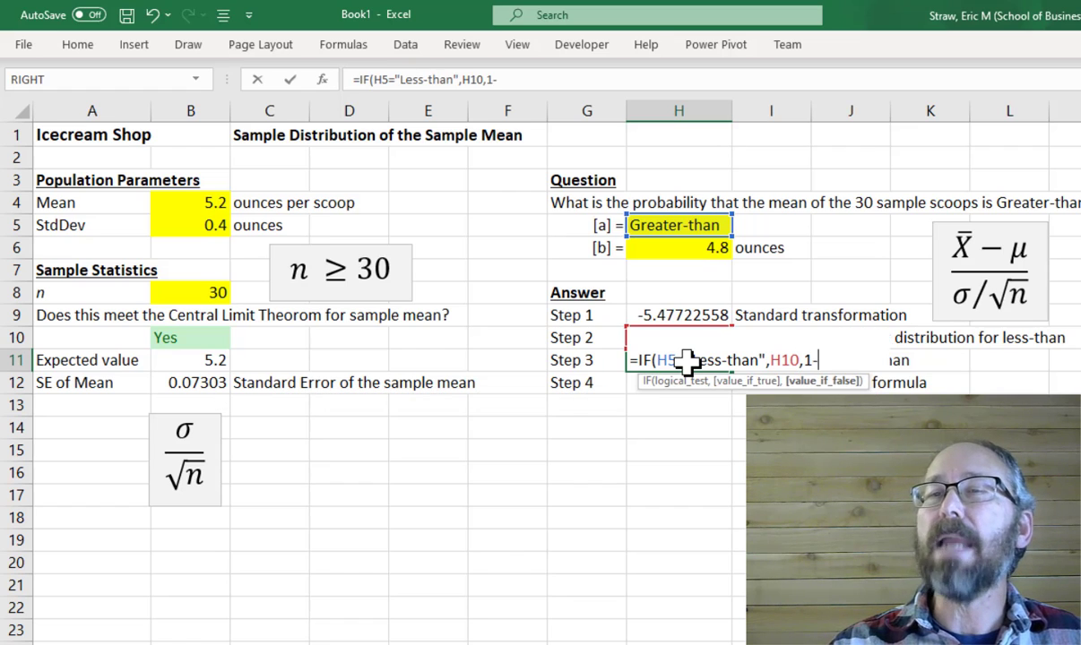
{"action": "type", "text": "H10)"}
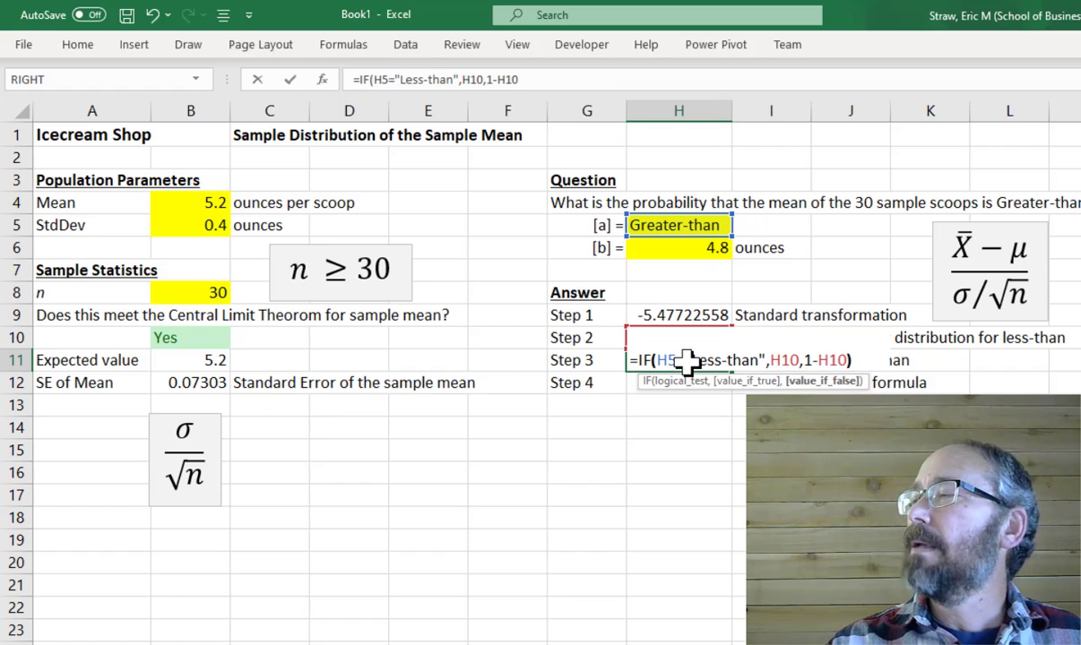
{"action": "key", "text": "Return"}
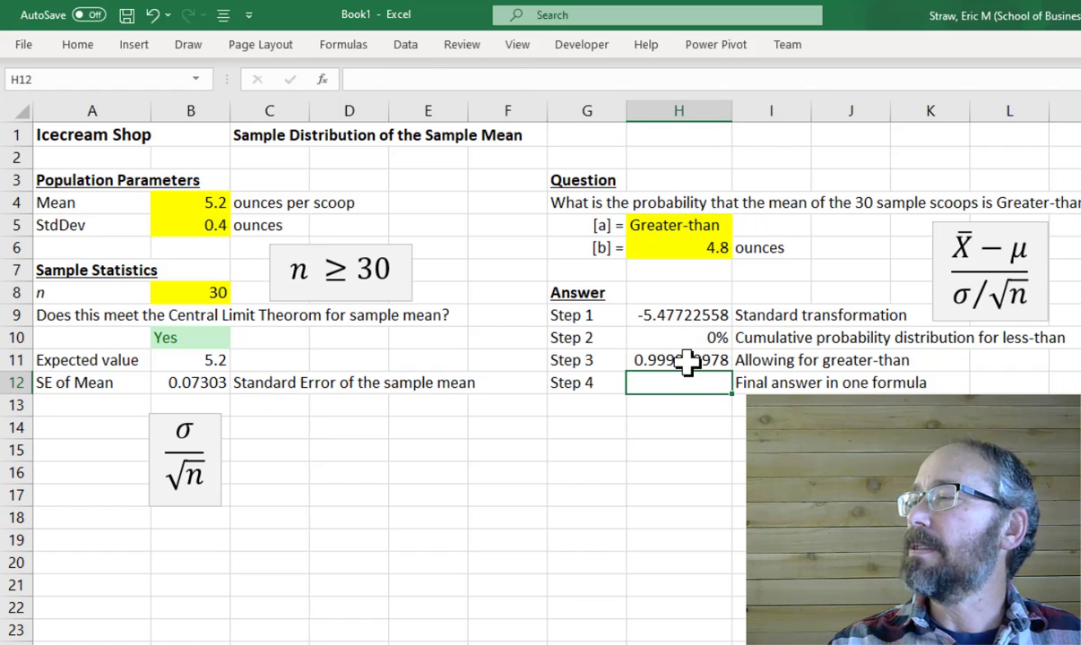
Format the Step 3 probability in H11 as a percentage.
{"action": "left_click", "coordinate": [687, 360]}
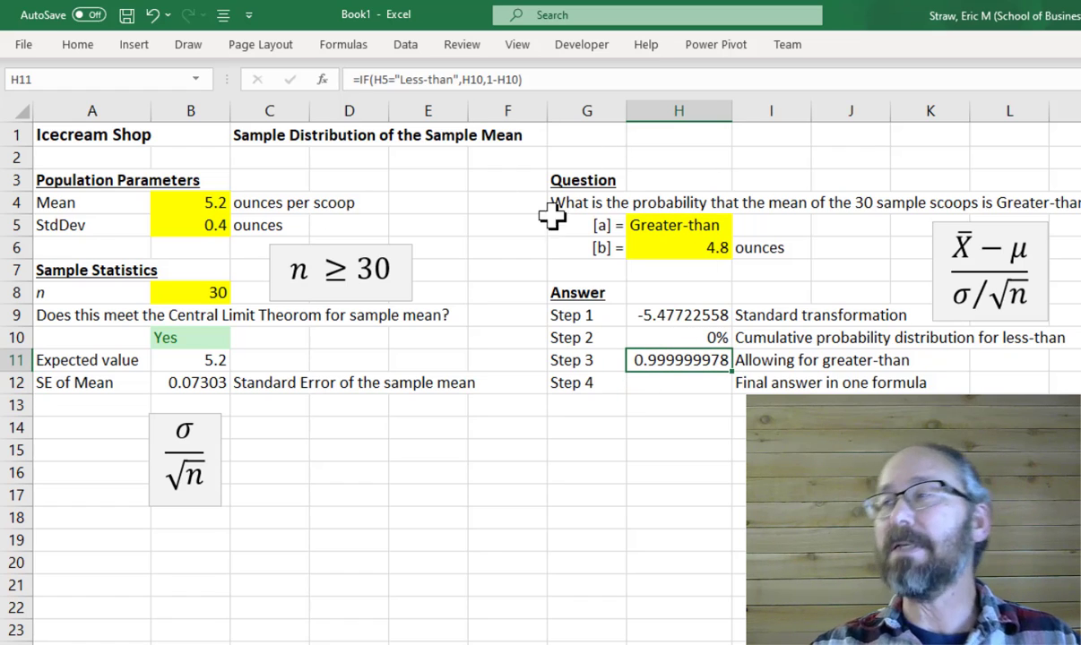
{"action": "left_click", "coordinate": [86, 45]}
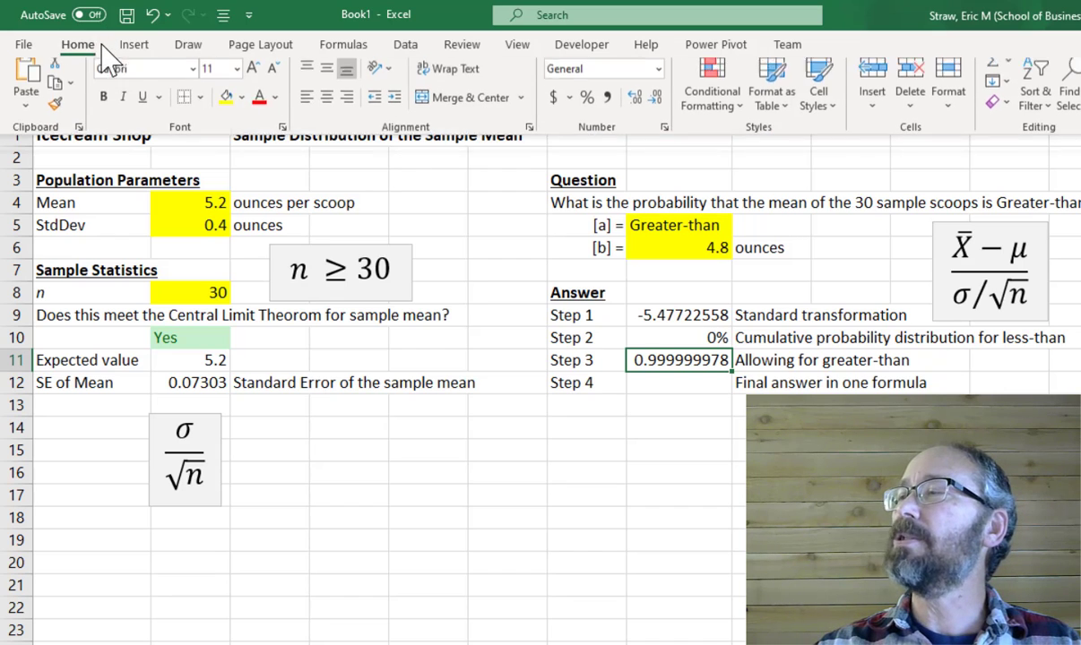
{"action": "left_click", "coordinate": [588, 108]}
{"action": "left_click", "coordinate": [696, 383]}
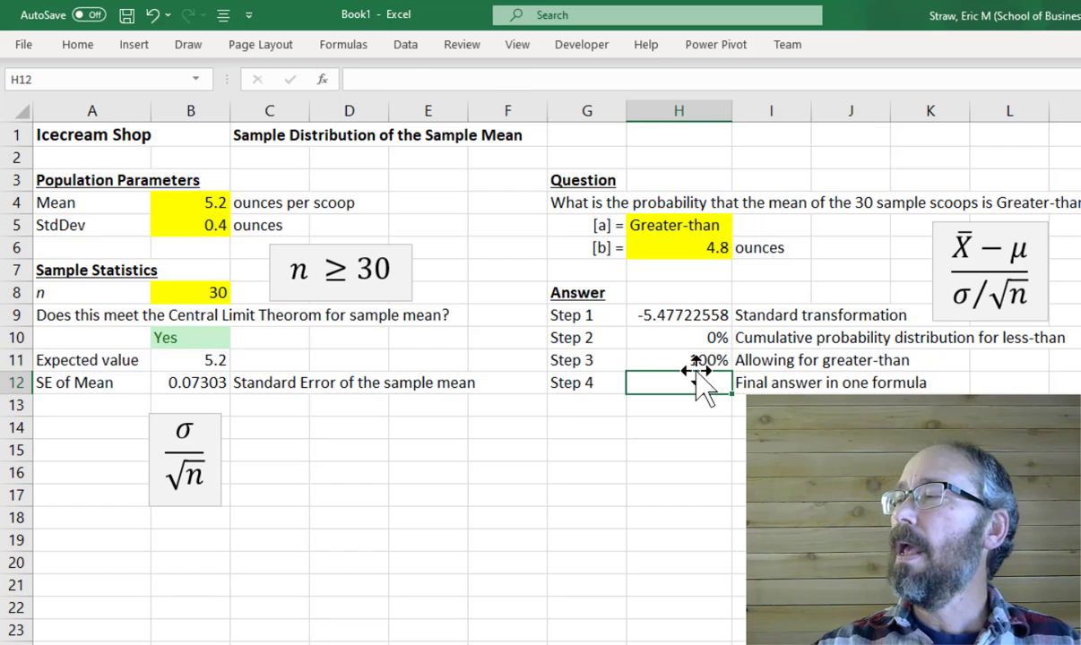
{"action": "left_click", "coordinate": [692, 362]}
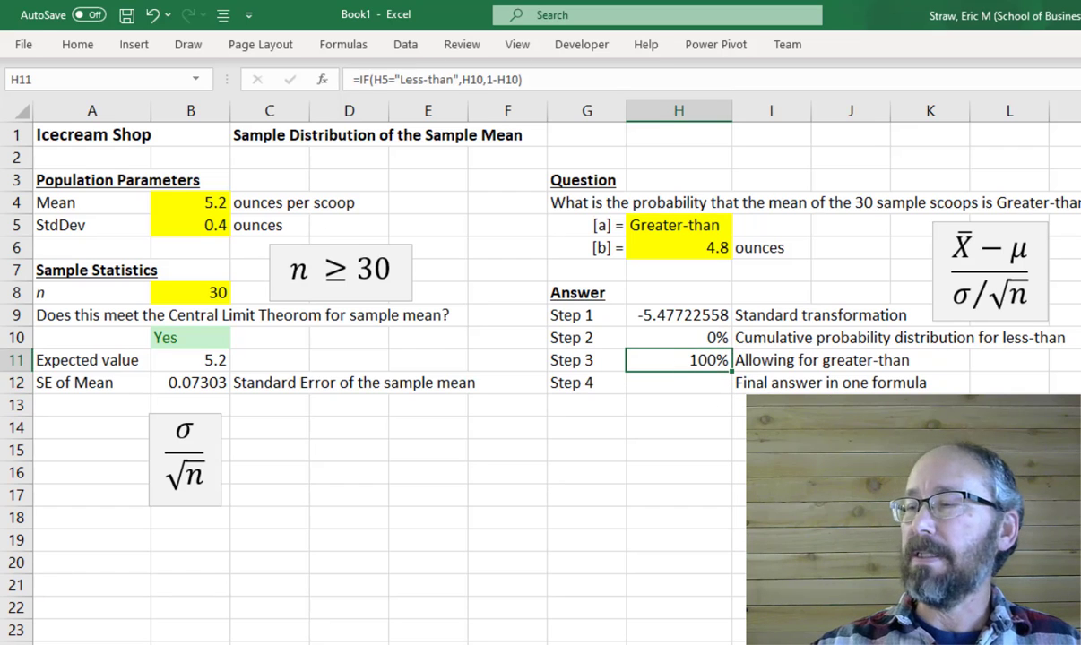
Copy the Normal Distribution chart from the preceding sheet into the ice cream shop sheet and place it below the sample statistics, from row 13.
{"action": "key", "text": "ctrl+Page_Up"}
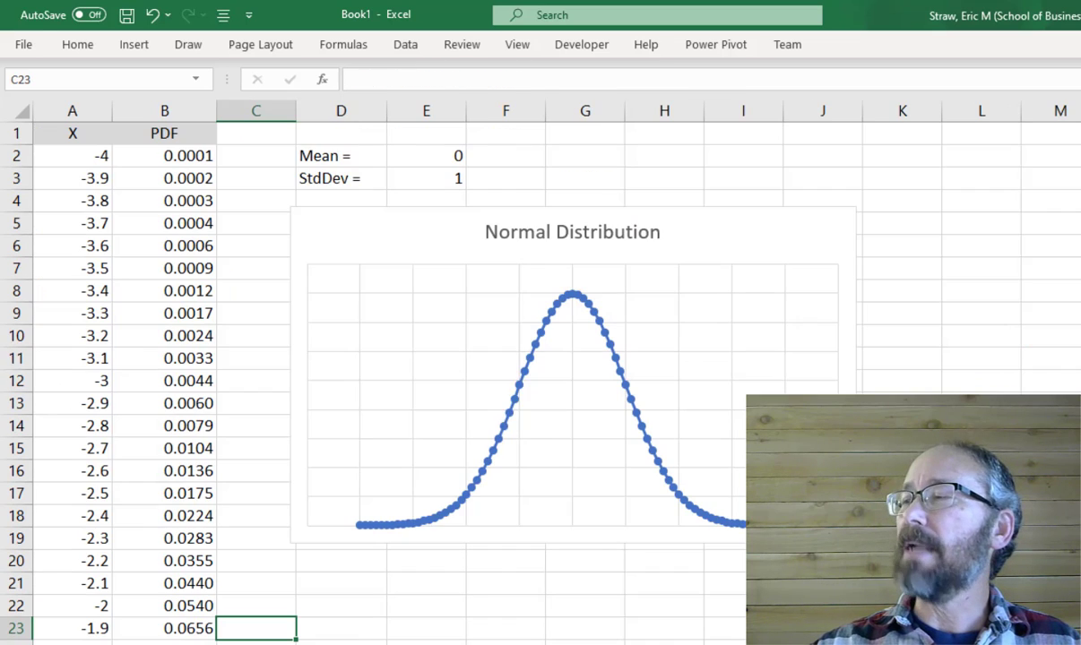
{"action": "left_click", "coordinate": [472, 207]}
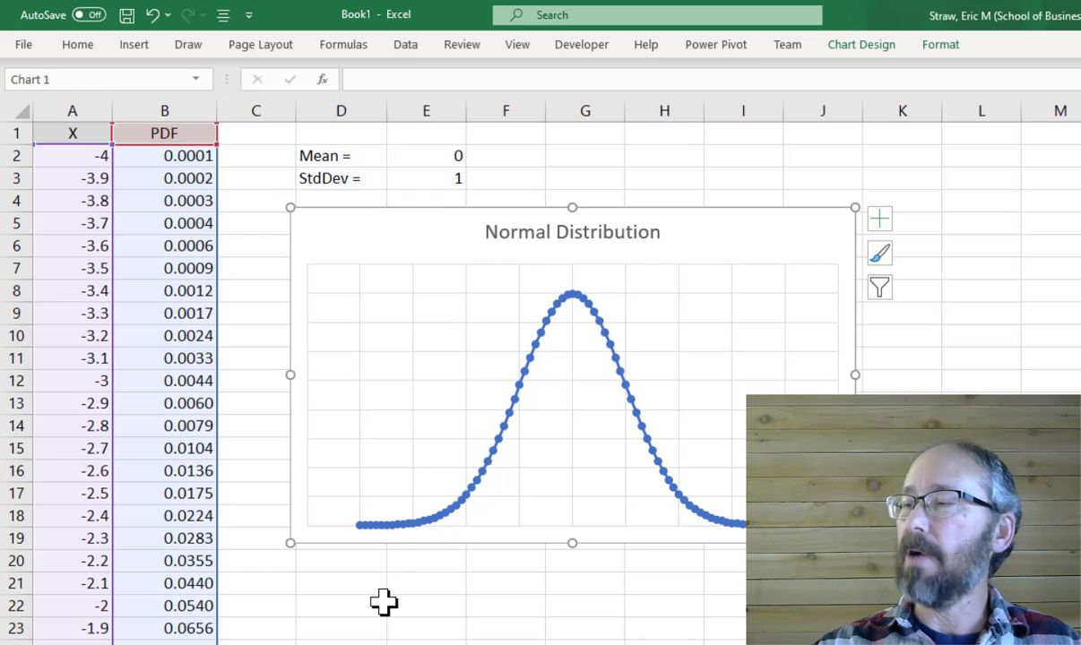
{"action": "key", "text": "ctrl+Page_Down"}
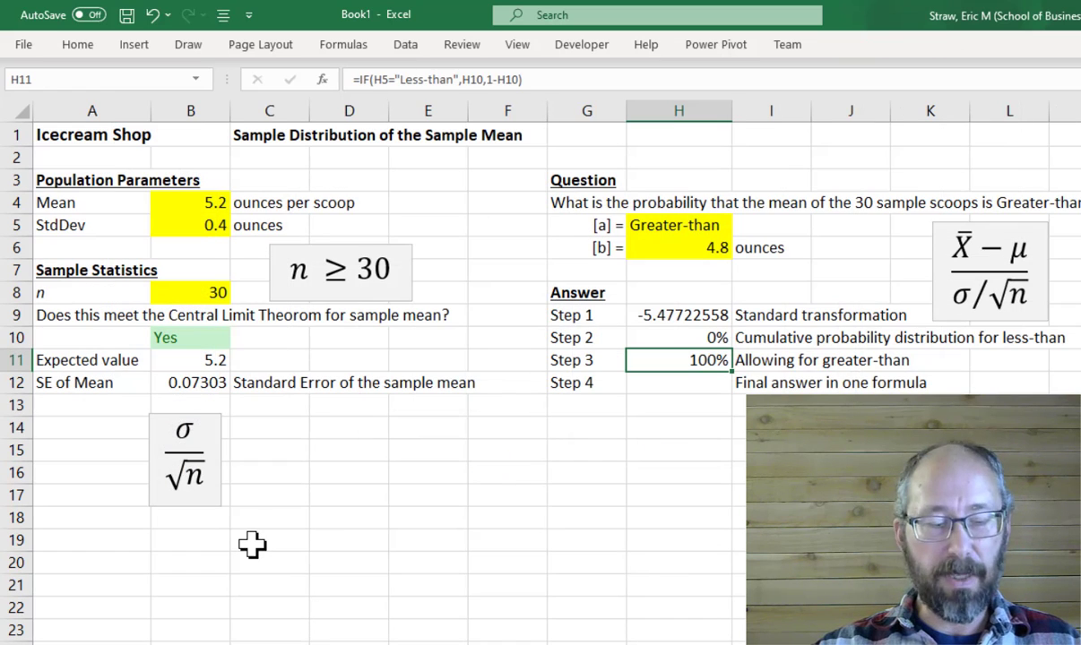
{"action": "key", "text": "ctrl+v"}
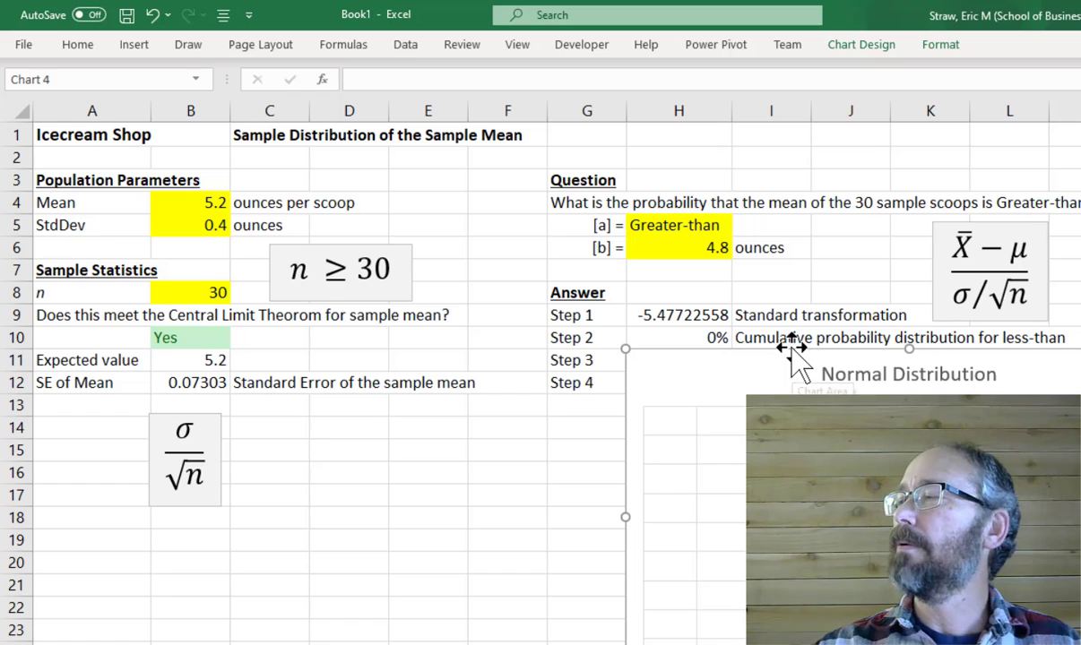
{"action": "left_click_drag", "start_coordinate": [791, 359], "coordinate": [231, 406]}
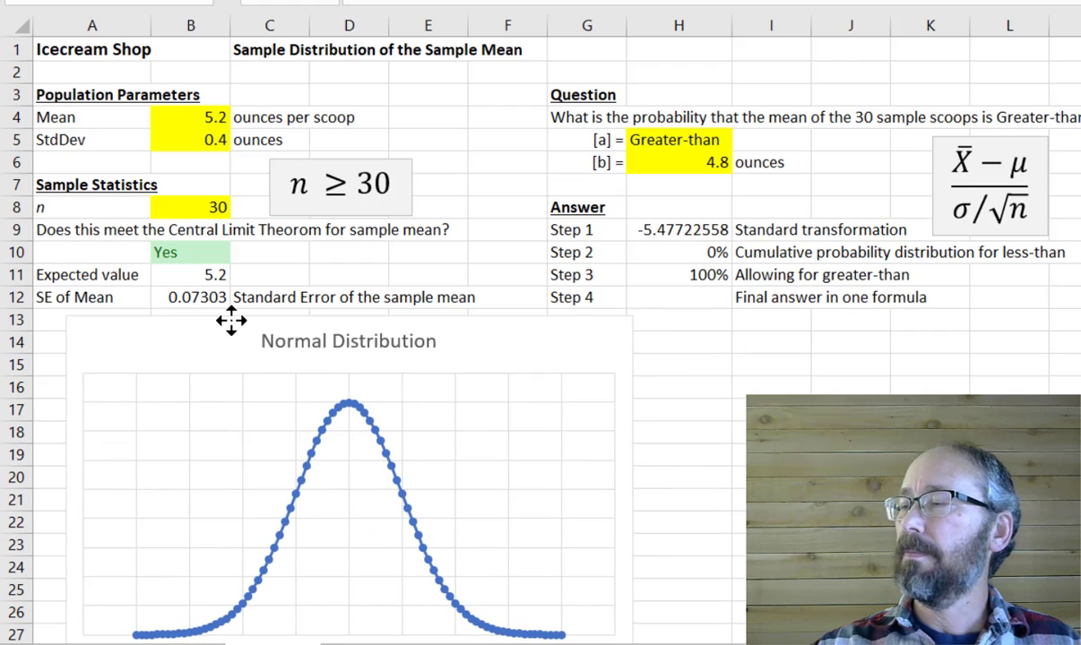
{"action": "left_click_drag", "start_coordinate": [231, 320], "coordinate": [232, 320]}
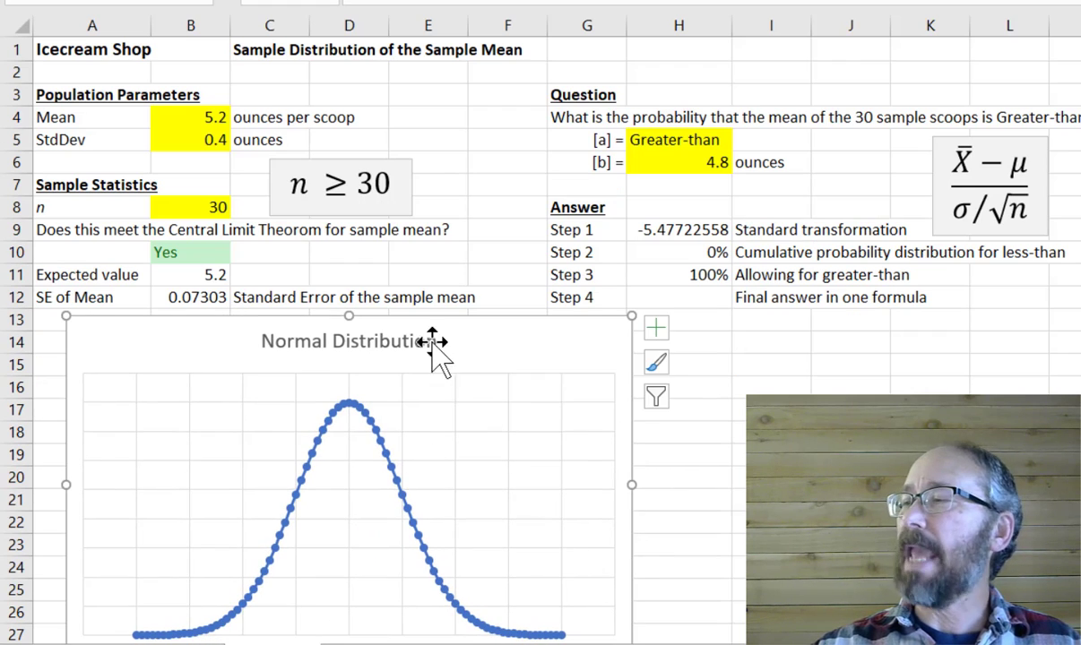
{"action": "left_click_drag", "start_coordinate": [422, 316], "coordinate": [413, 315]}
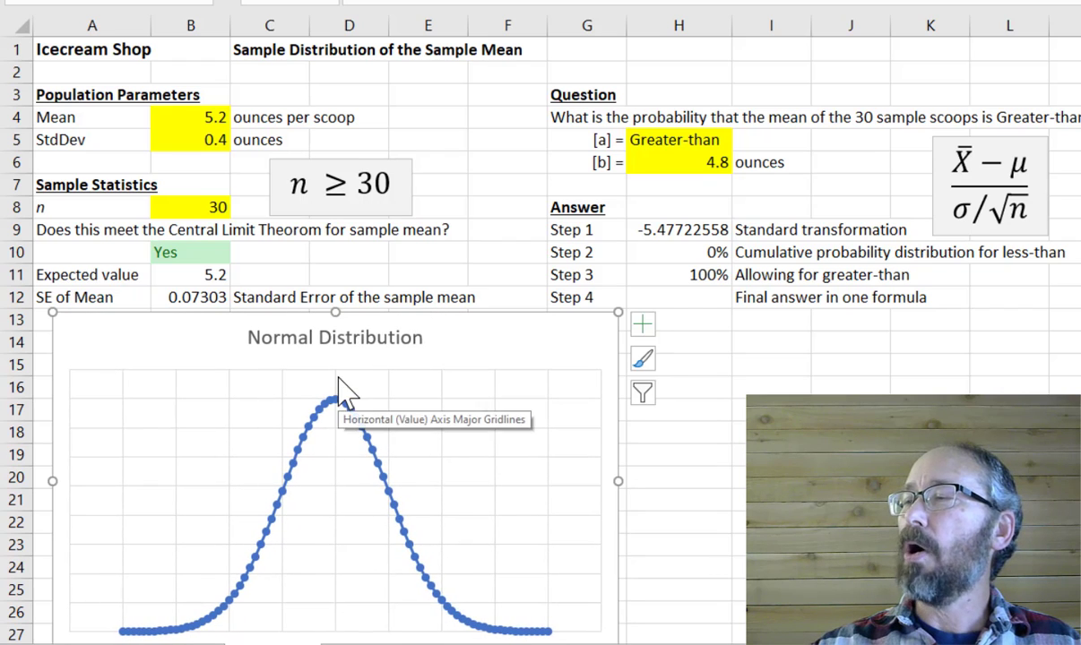
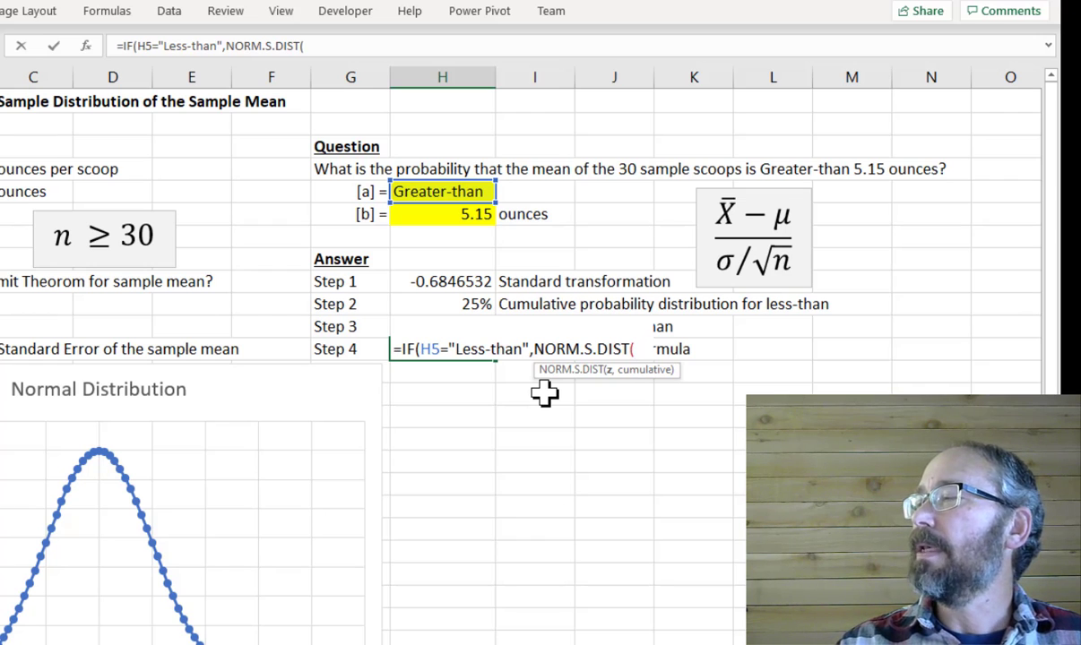
Write the less-than branch of the Step 4 IF formula in H12 as NORM.S.DIST((H6-B4)/B12,1).
{"action": "type", "text": "(H6"}
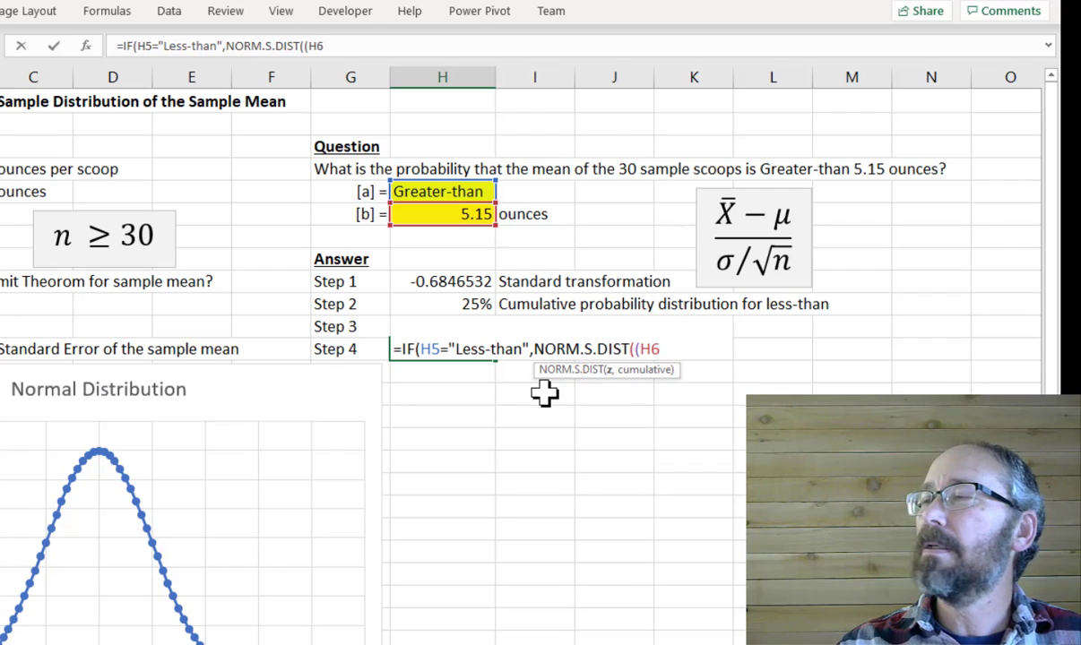
{"action": "type", "text": "-"}
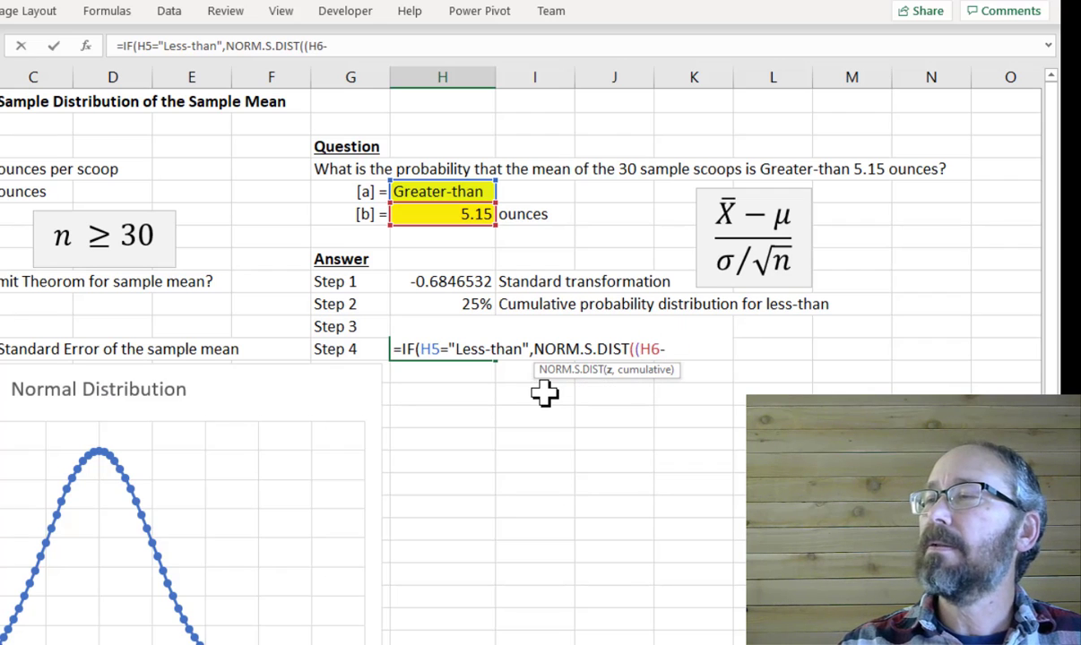
{"action": "type", "text": "B4"}
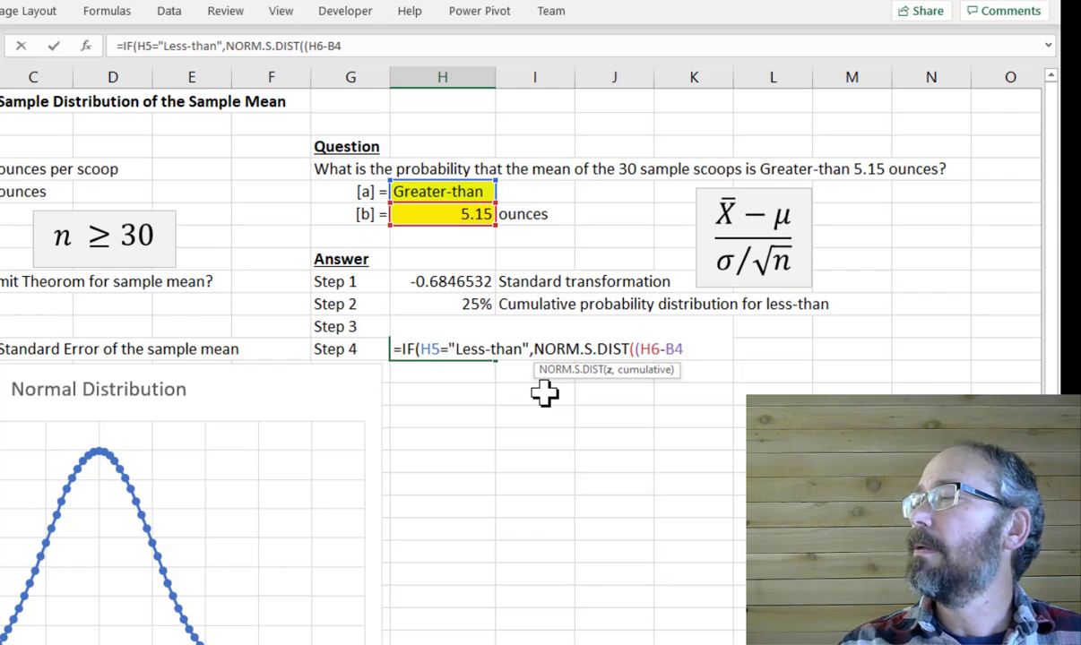
{"action": "type", "text": ")/"}
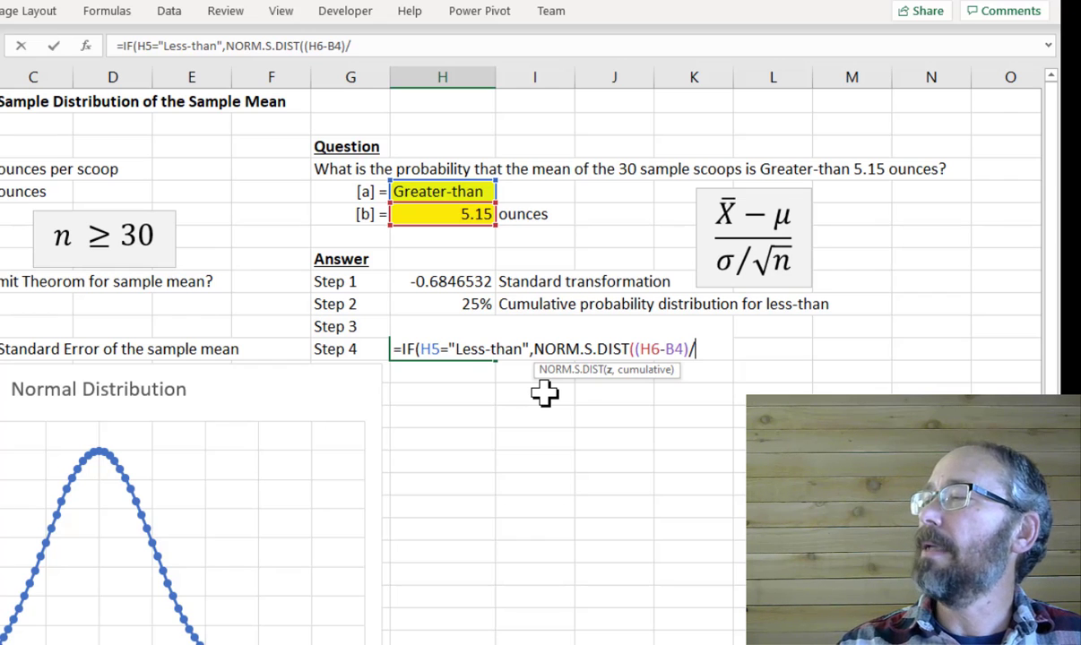
{"action": "type", "text": "B12"}
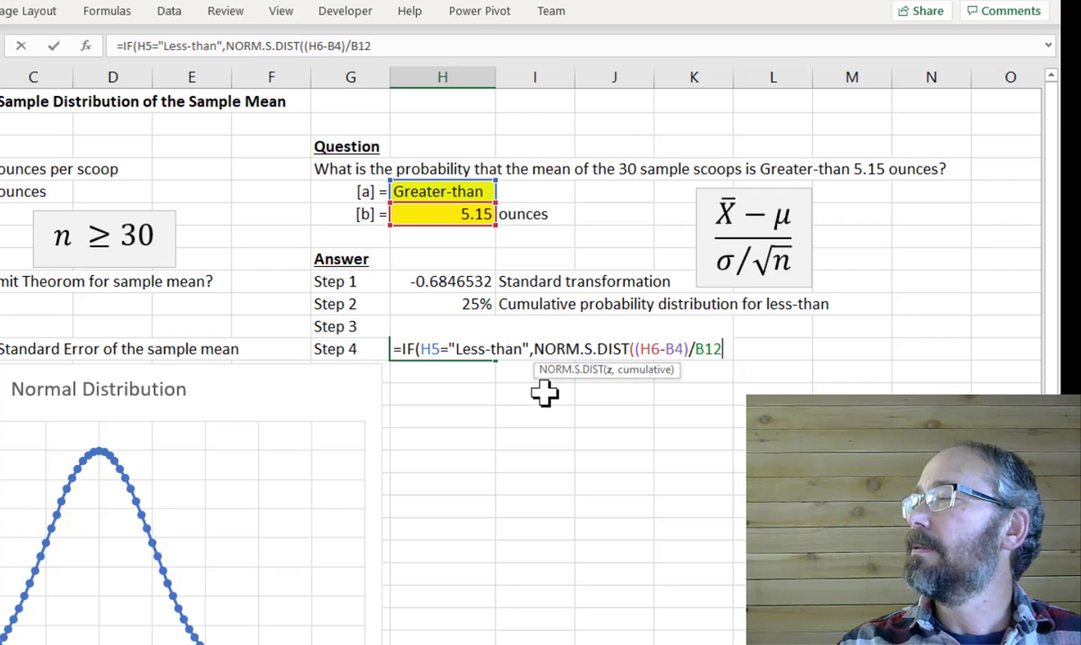
{"action": "type", "text": ","}
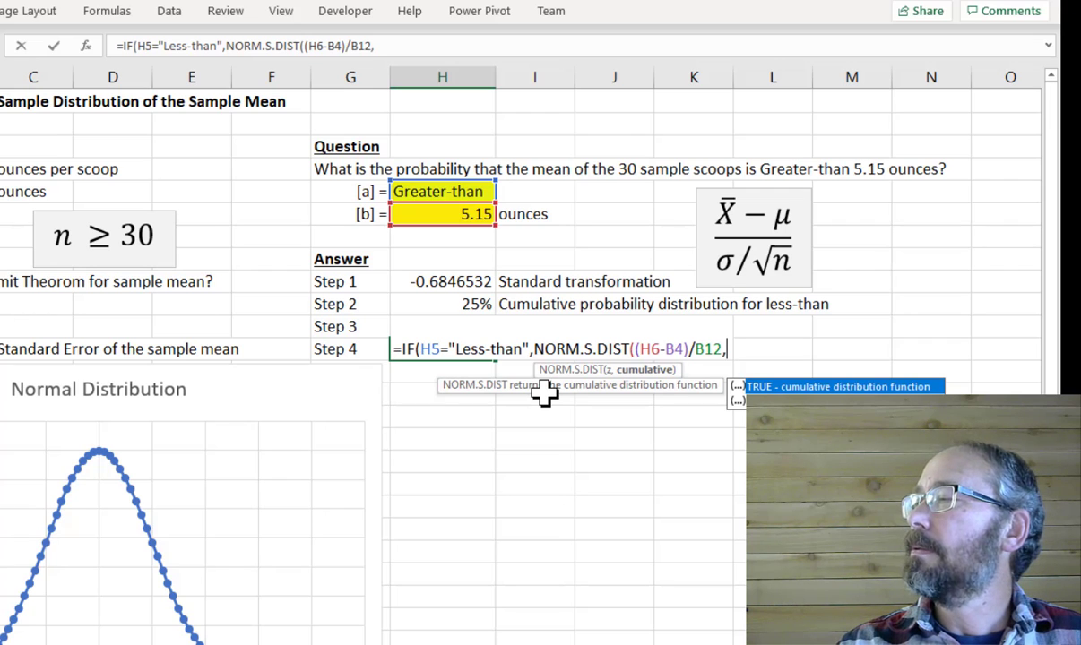
{"action": "type", "text": "1"}
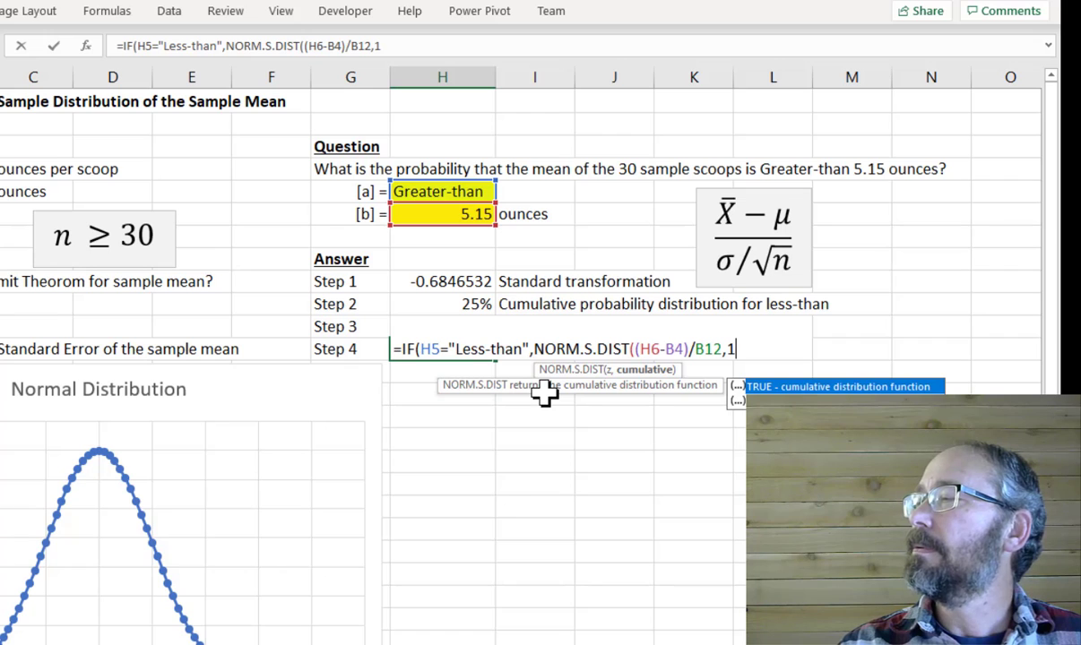
{"action": "type", "text": ")"}
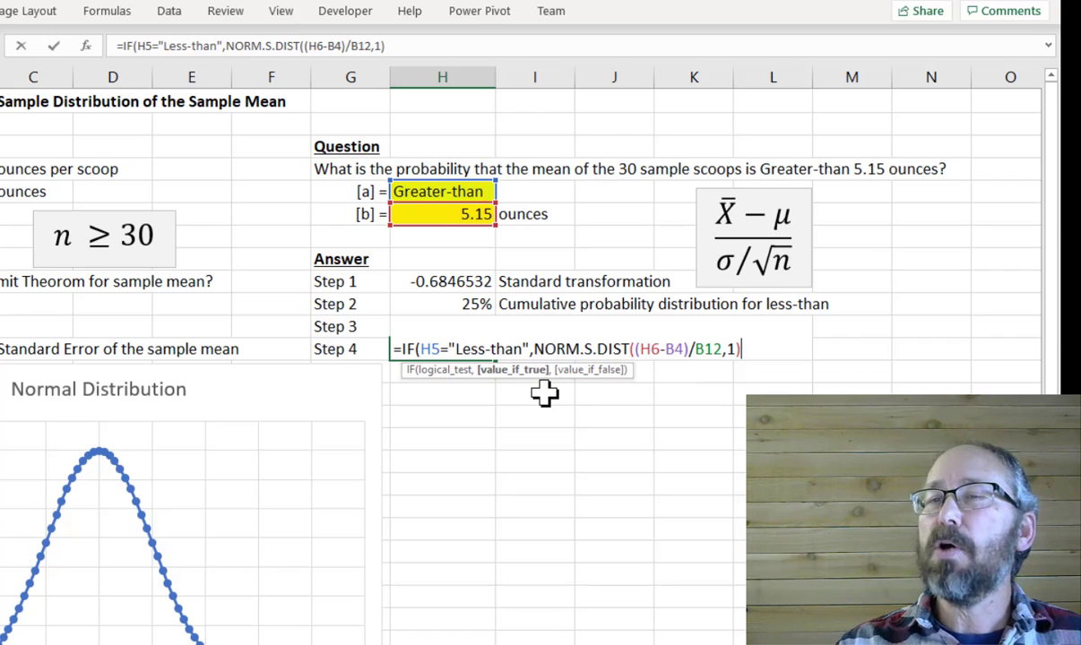
{"action": "type", "text": ","}
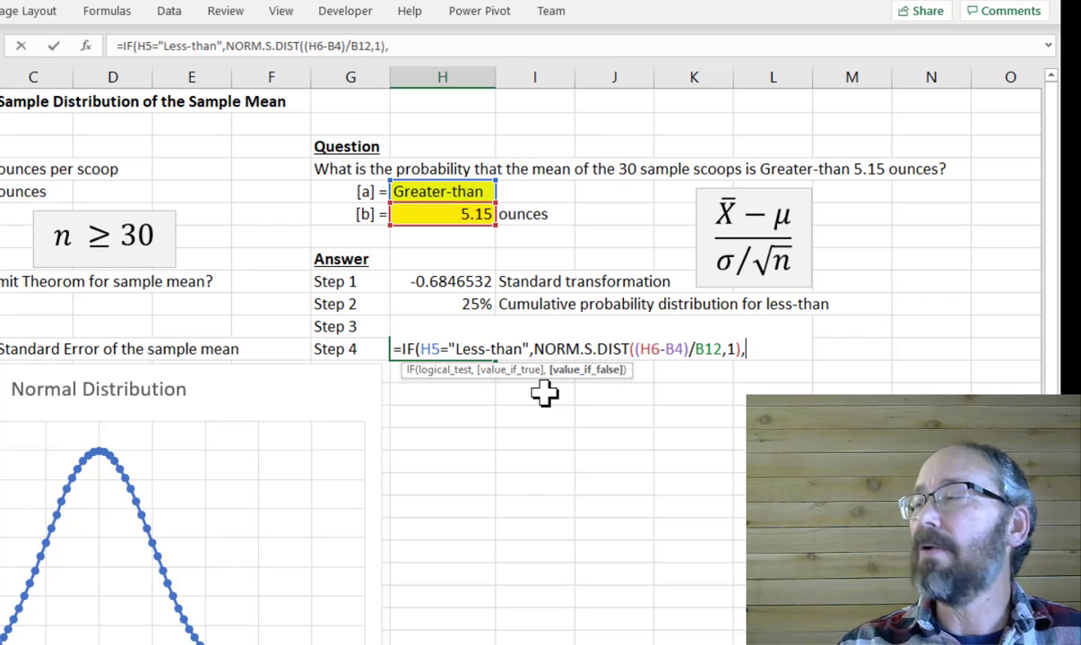
Complete the Step 4 formula in H12 with the greater-than branch 1-NORM.S.DIST((H6-B4)/B12,1), accepting the closing-parenthesis correction.
{"action": "type", "text": "1"}
{"action": "type", "text": "-Nor"}
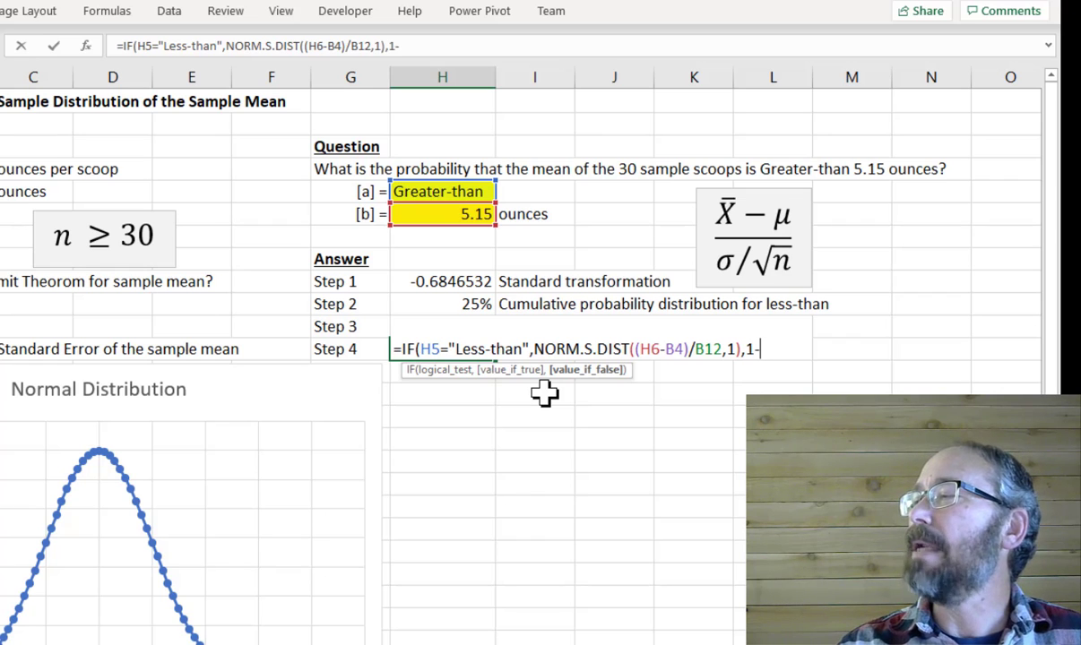
{"action": "key", "text": "Down"}
{"action": "key", "text": "Down"}
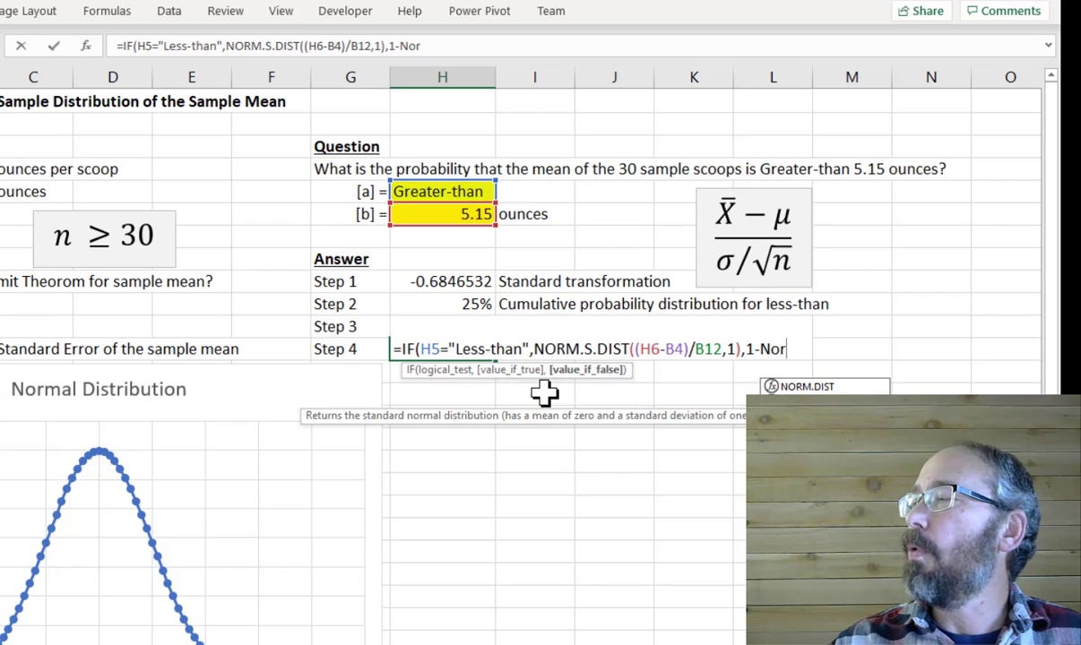
{"action": "key", "text": "Escape"}
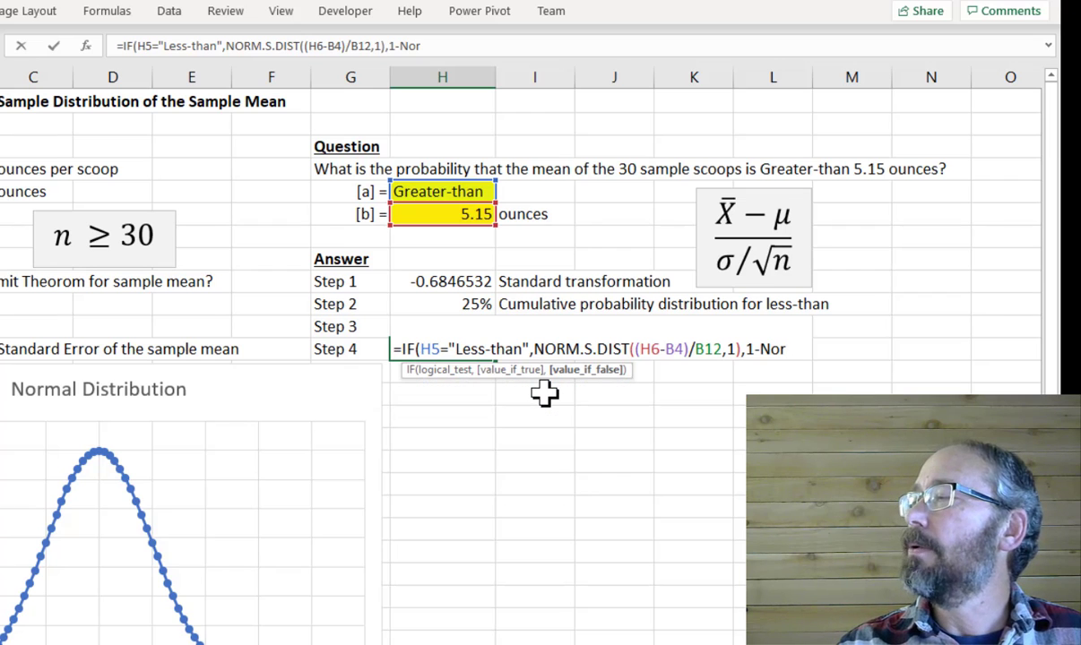
{"action": "type", "text": "M"}
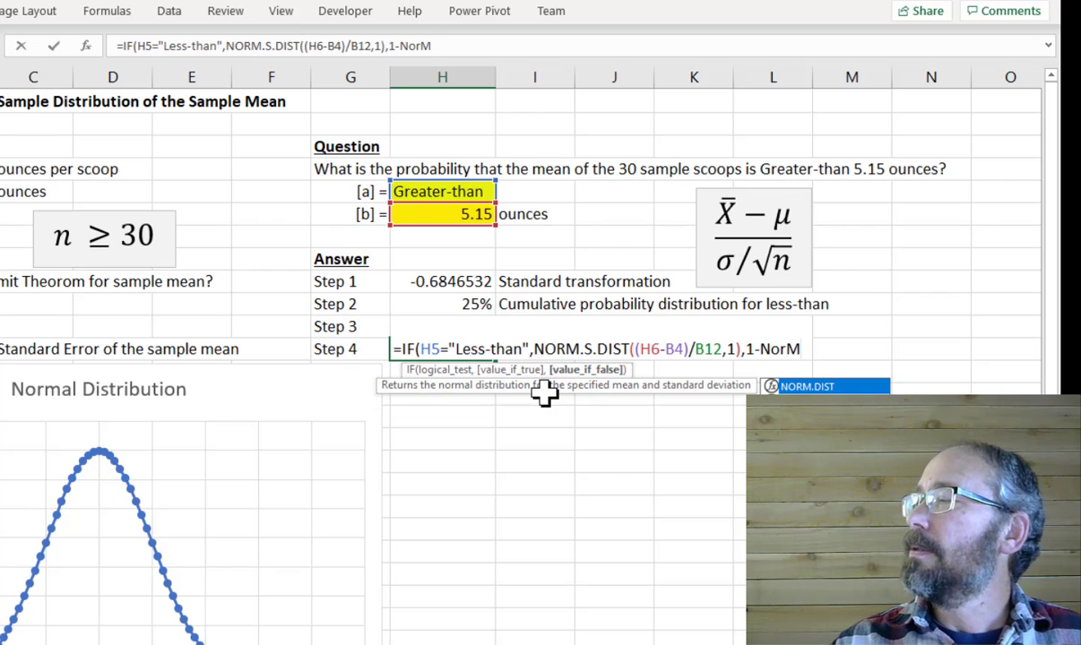
{"action": "key", "text": "Tab"}
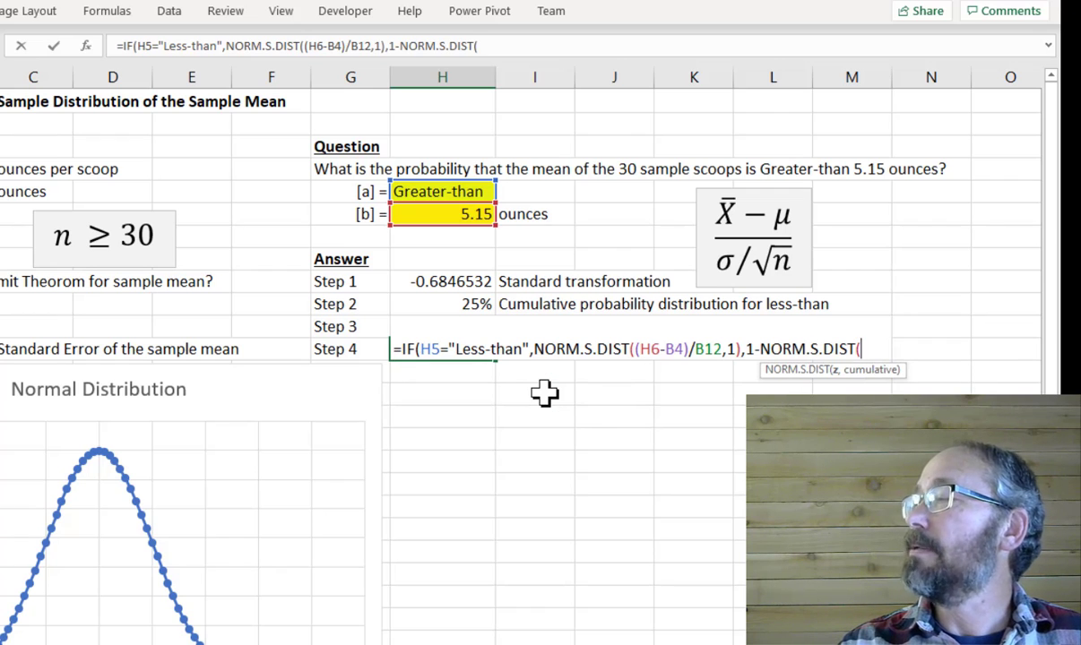
{"action": "type", "text": "h"}
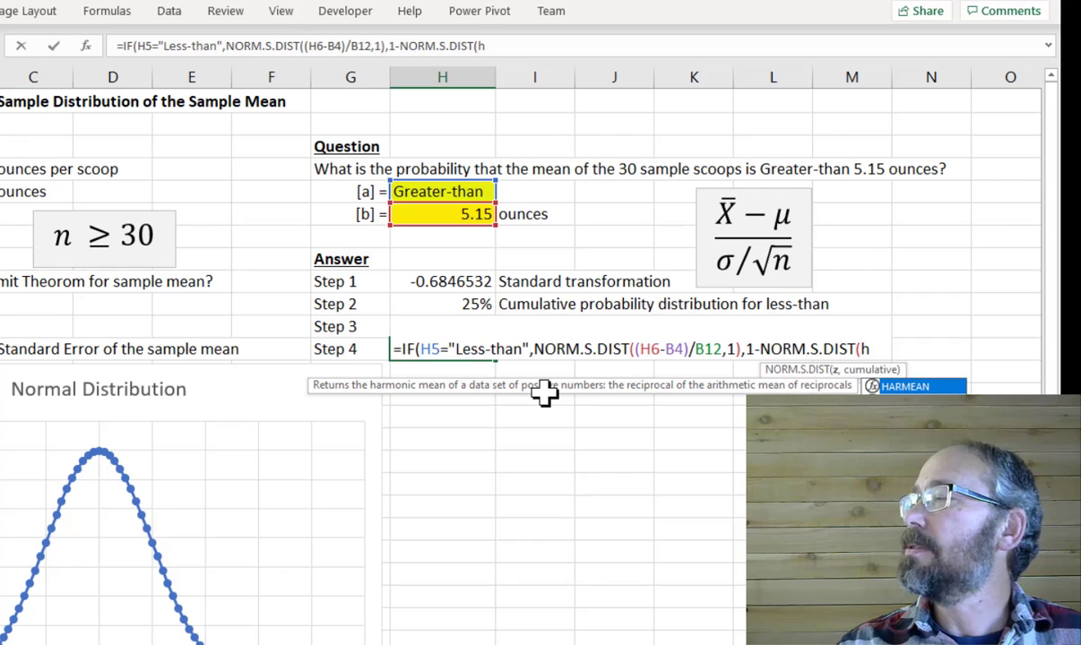
{"action": "key", "text": "BackSpace"}
{"action": "type", "text": "(h"}
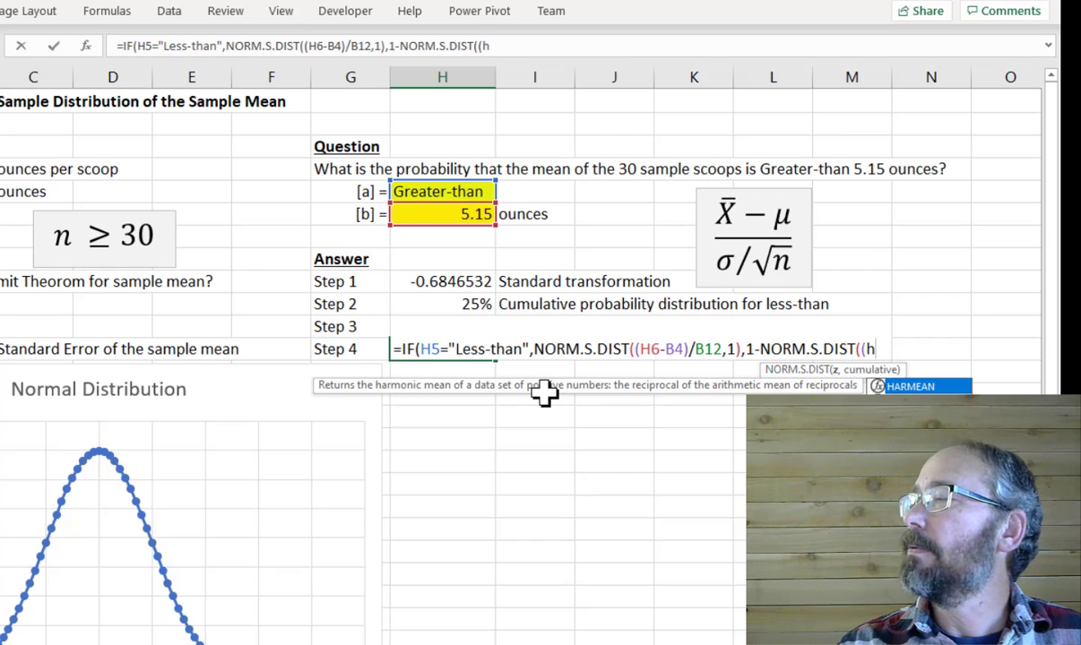
{"action": "type", "text": "6-"}
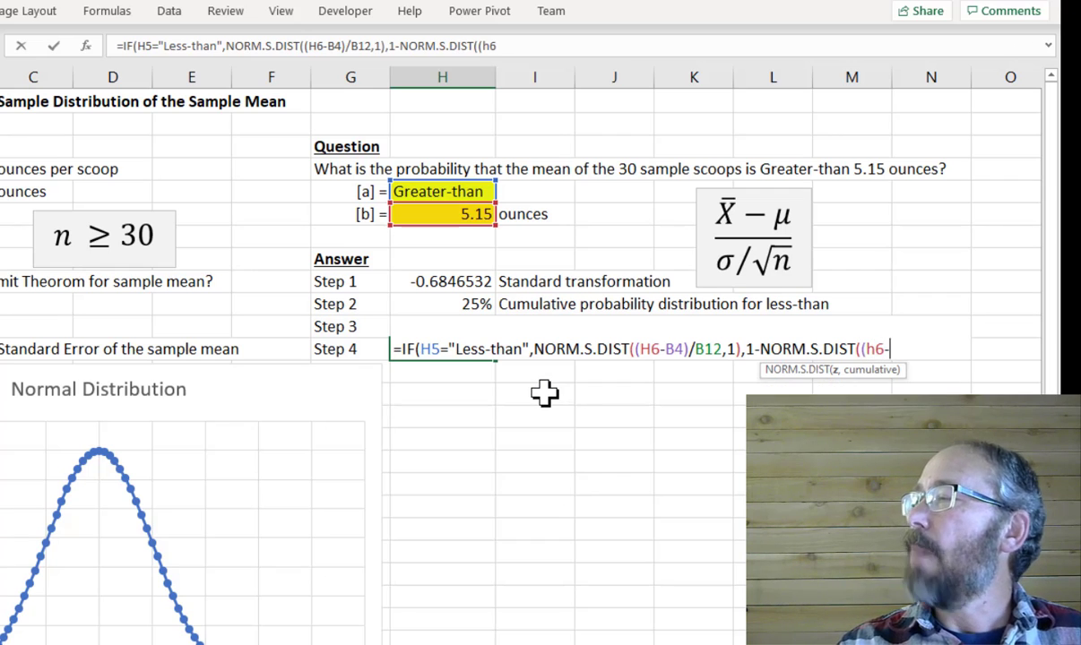
{"action": "type", "text": "b4"}
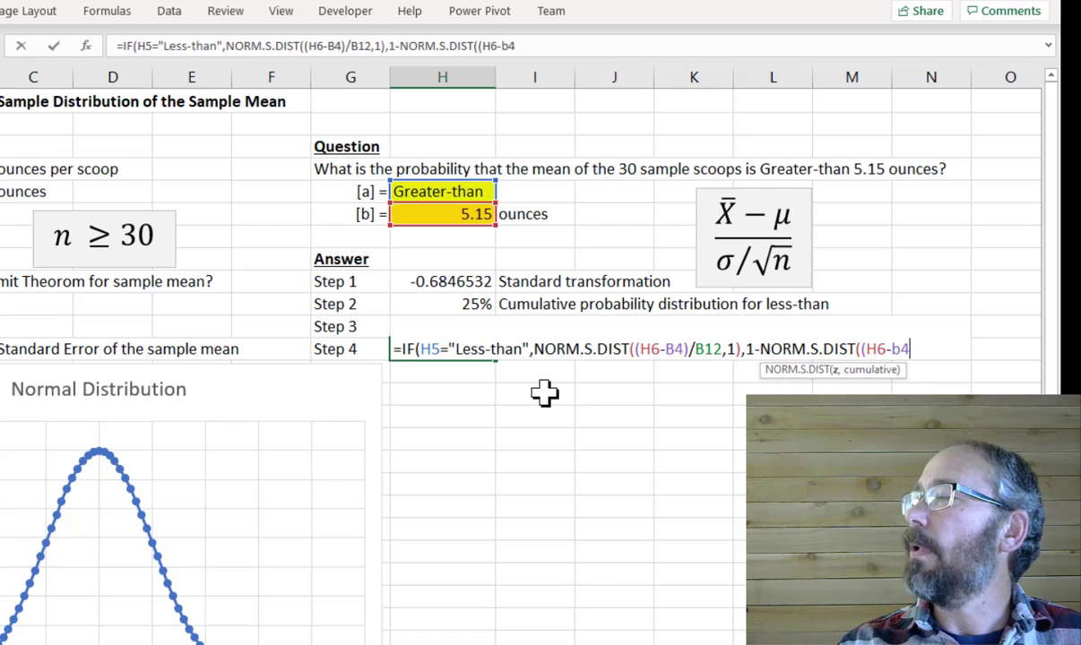
{"action": "type", "text": ")/"}
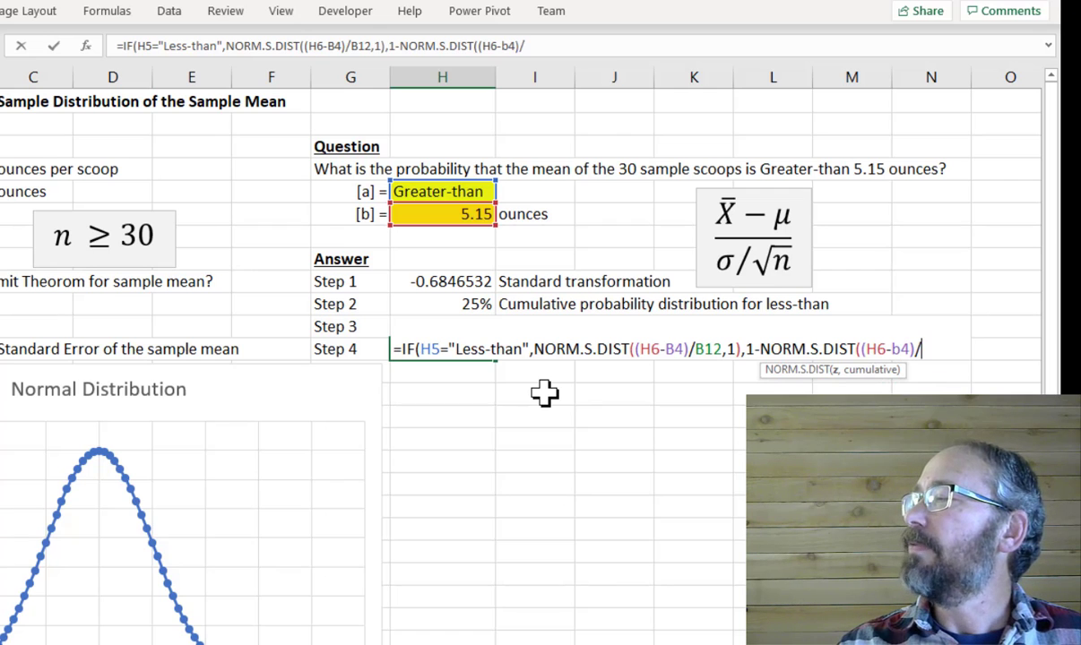
{"action": "type", "text": "b1"}
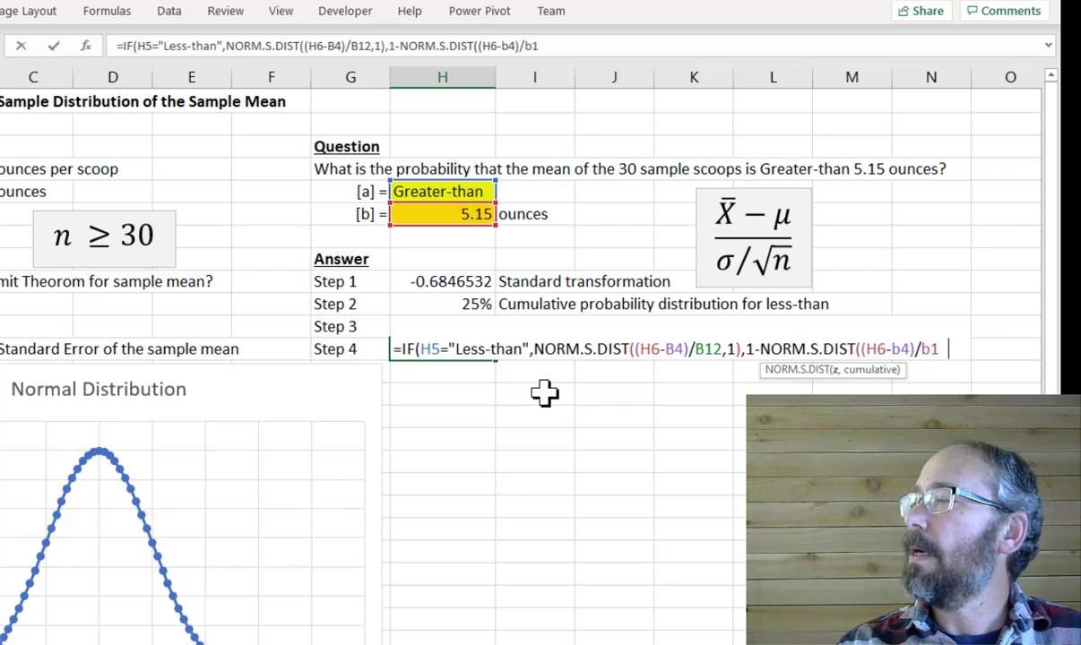
{"action": "type", "text": "2,1)"}
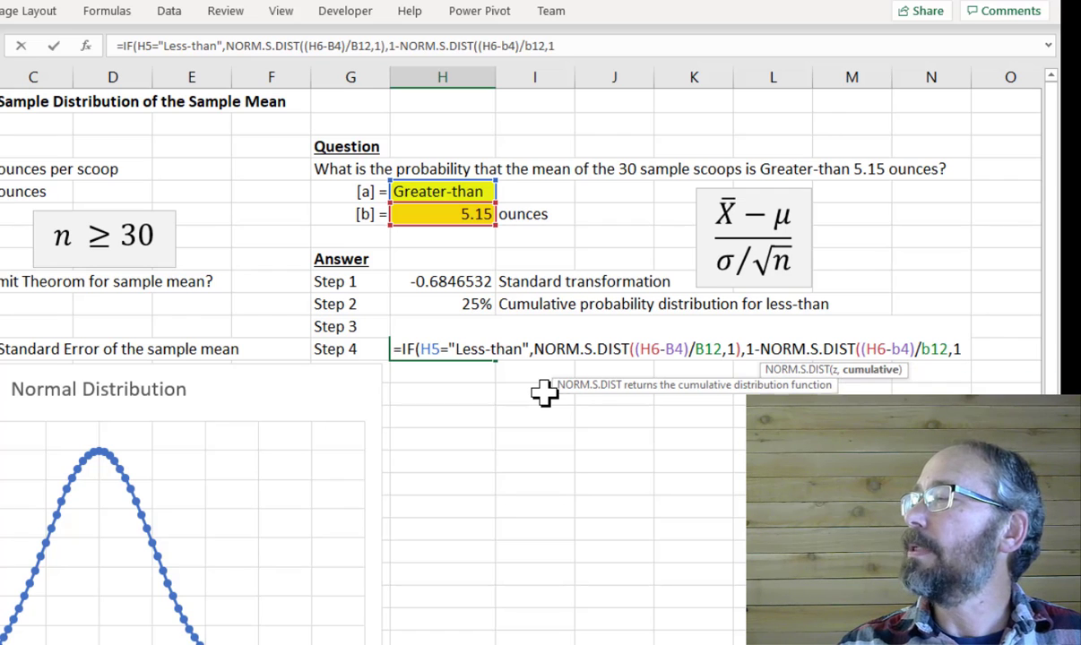
{"action": "key", "text": "Return"}
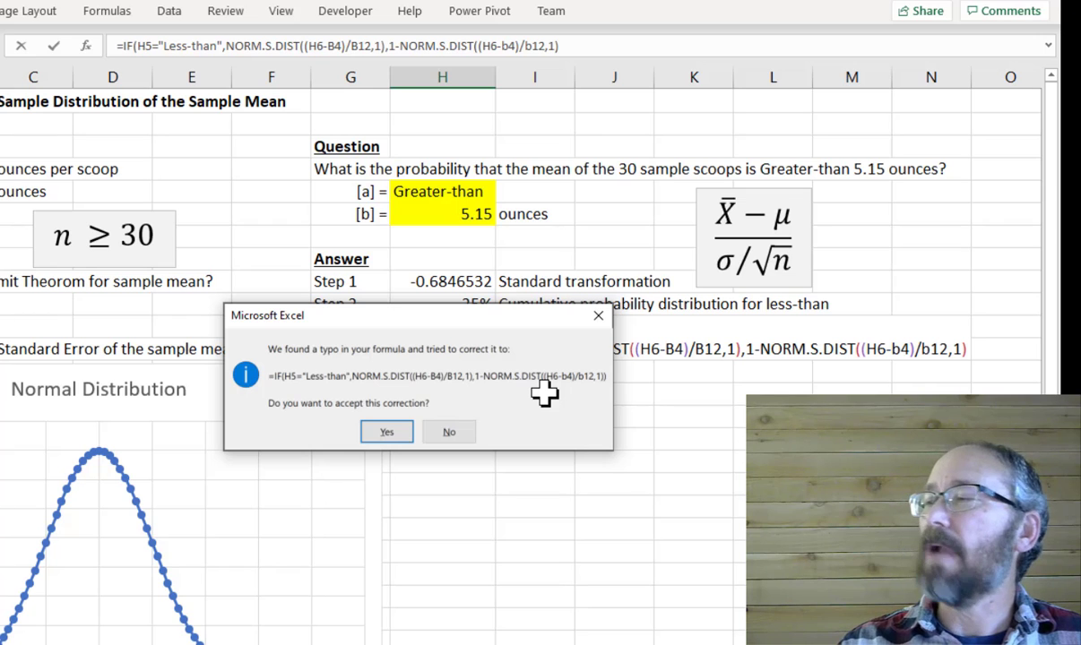
{"action": "key", "text": "Return"}
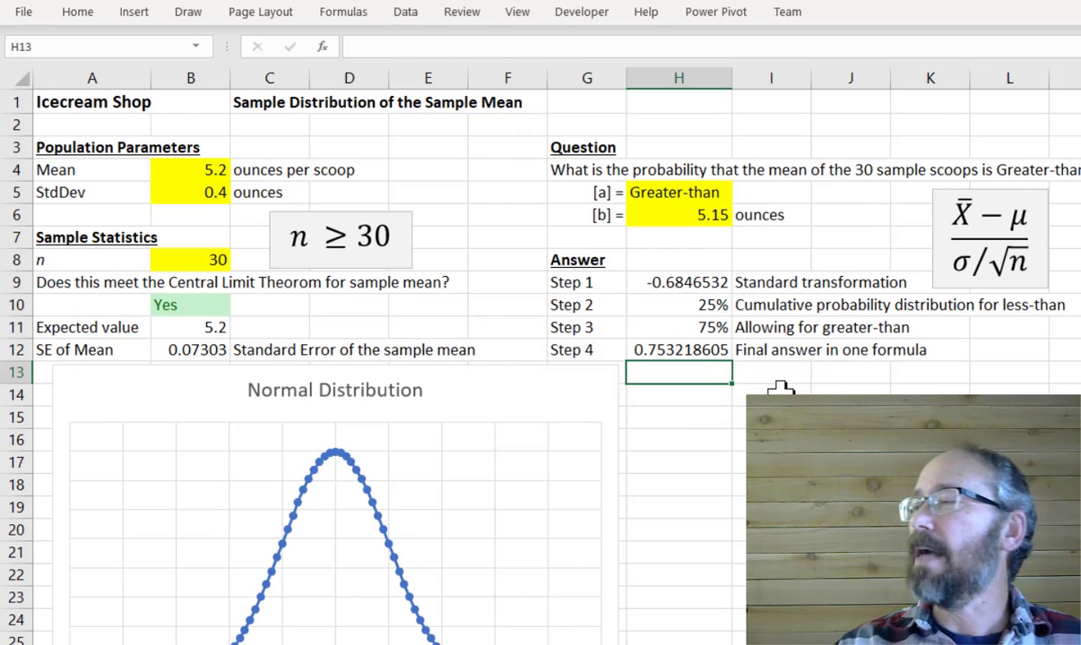
Fill the Step 4 answer and its description, cells H12:K12, with light green.
{"action": "left_click", "coordinate": [692, 349]}
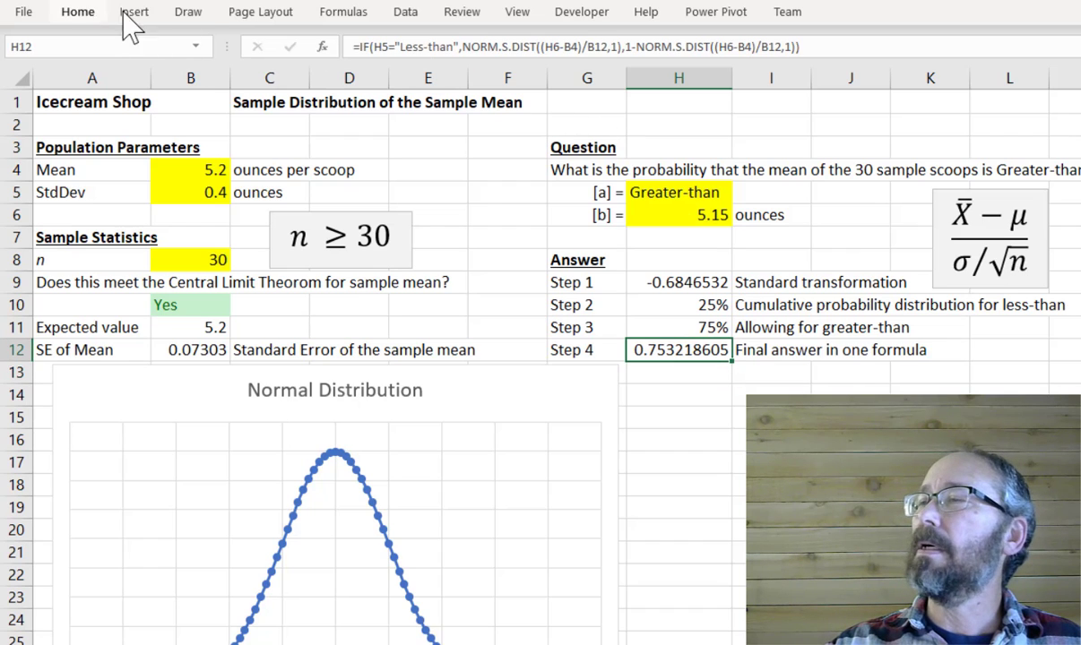
{"action": "left_click", "coordinate": [79, 12]}
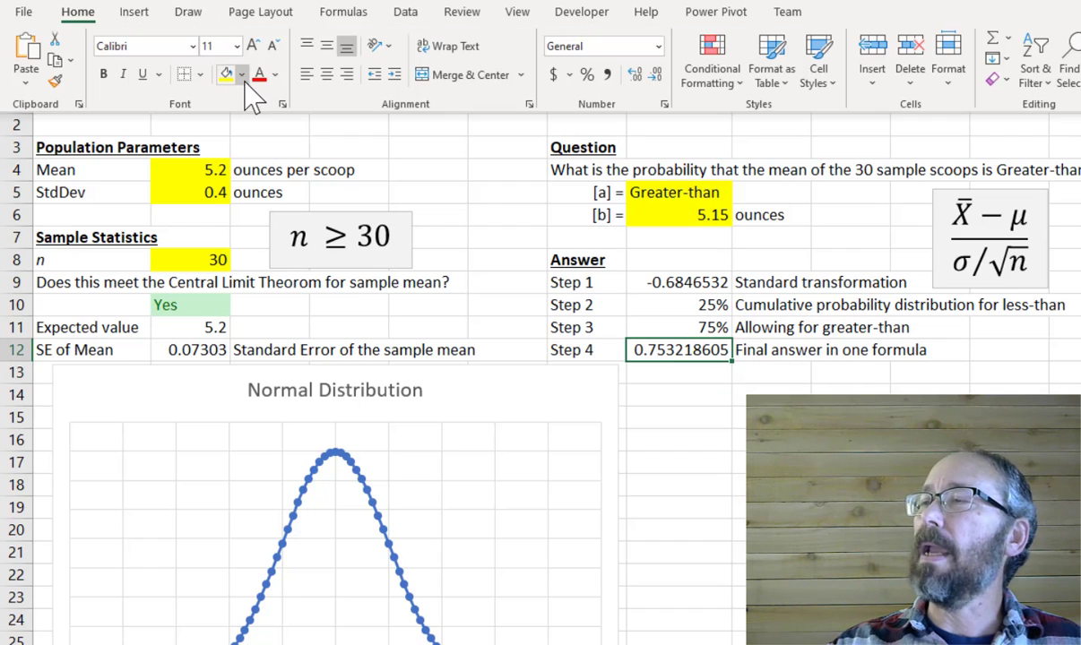
{"action": "left_click", "coordinate": [242, 74]}
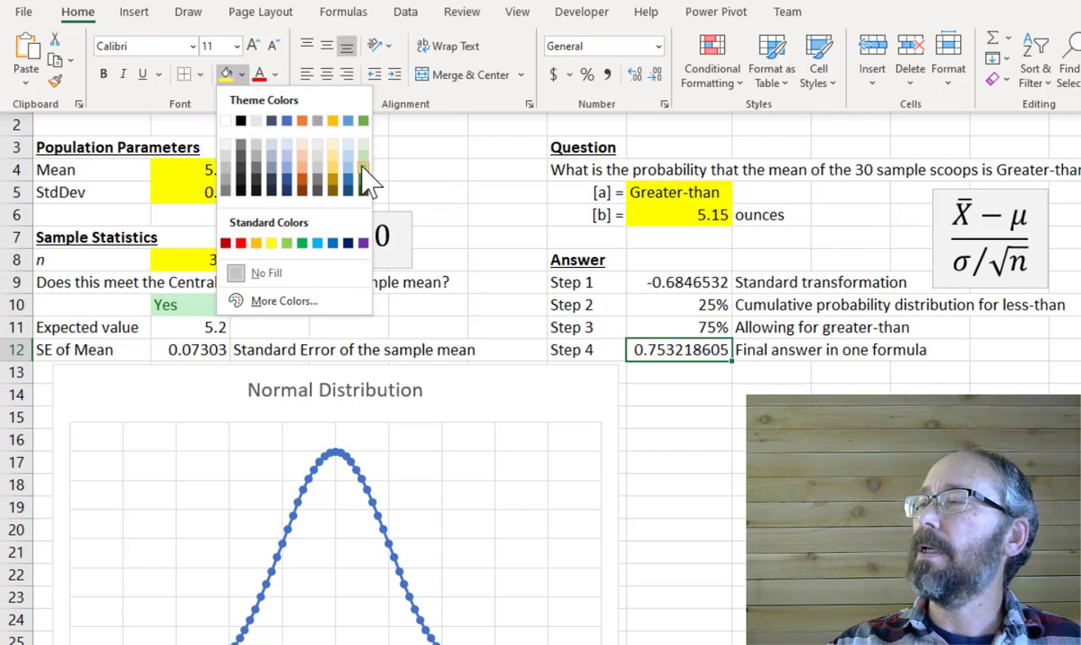
{"action": "left_click", "coordinate": [363, 172]}
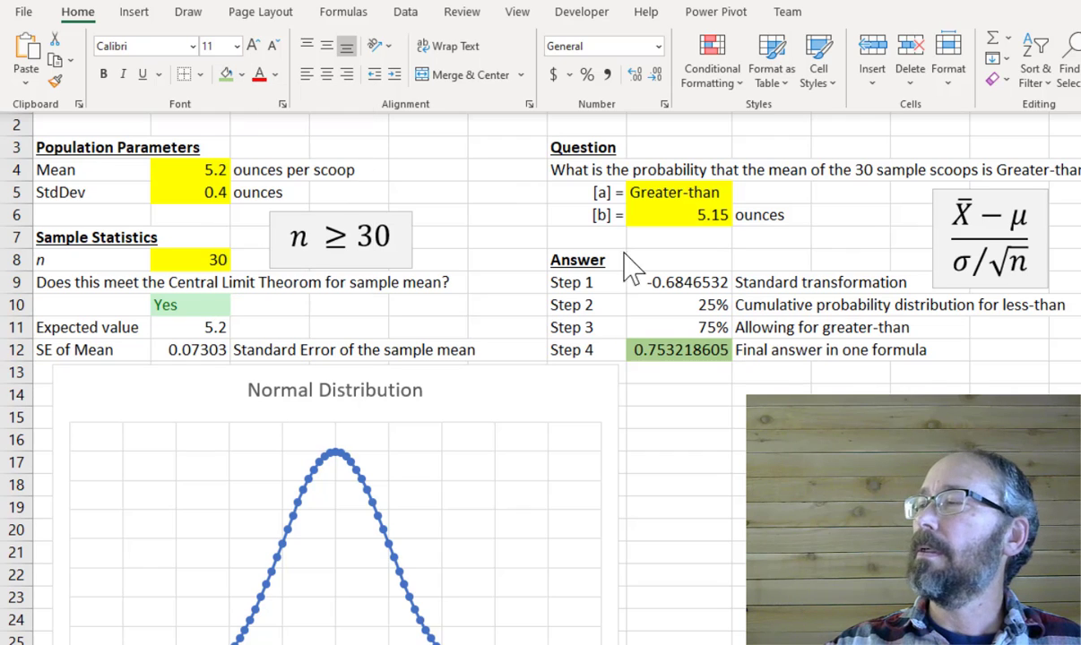
{"action": "left_click", "coordinate": [686, 354]}
{"action": "left_click_drag", "start_coordinate": [647, 351], "coordinate": [905, 352]}
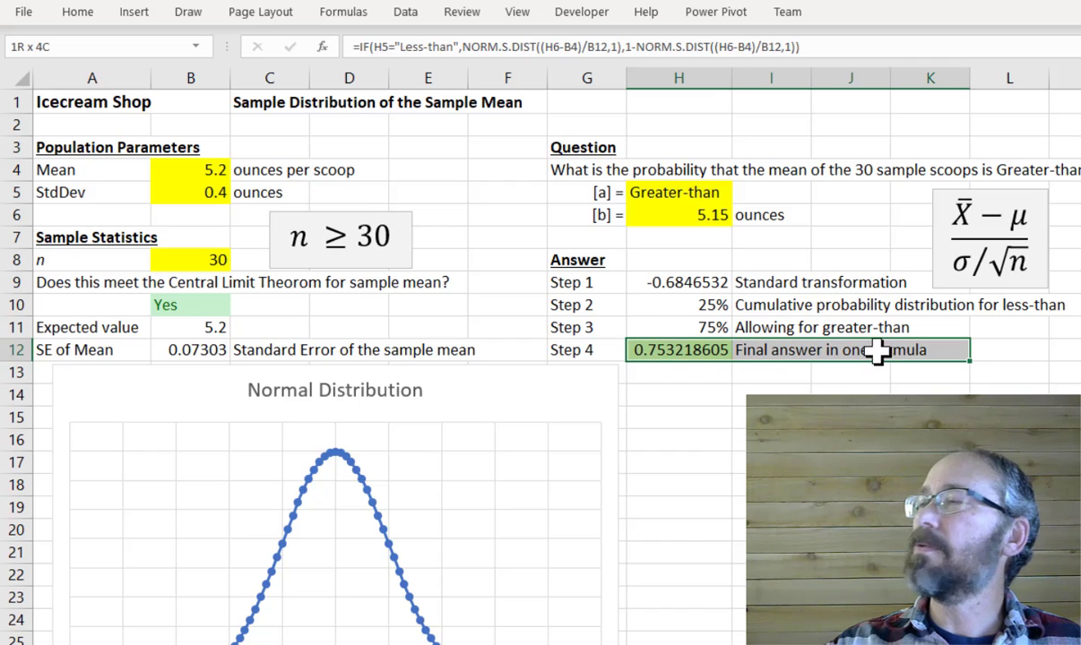
{"action": "left_click", "coordinate": [80, 13]}
{"action": "left_click", "coordinate": [227, 75]}
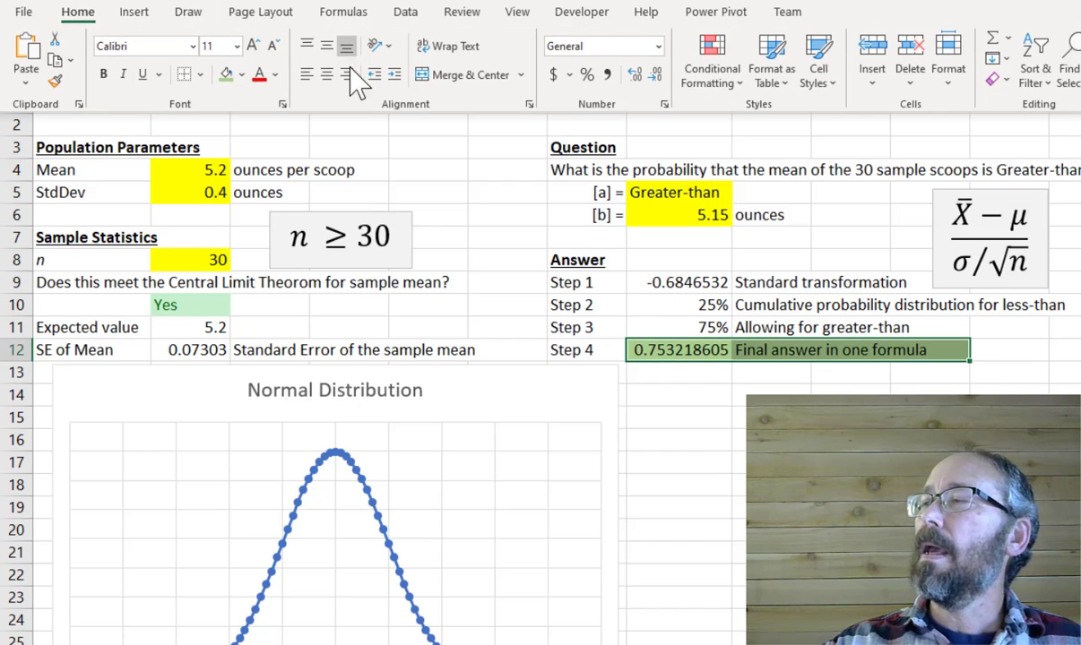
Format the Step 4 final answer in H12 as a percentage.
{"action": "left_click", "coordinate": [668, 350]}
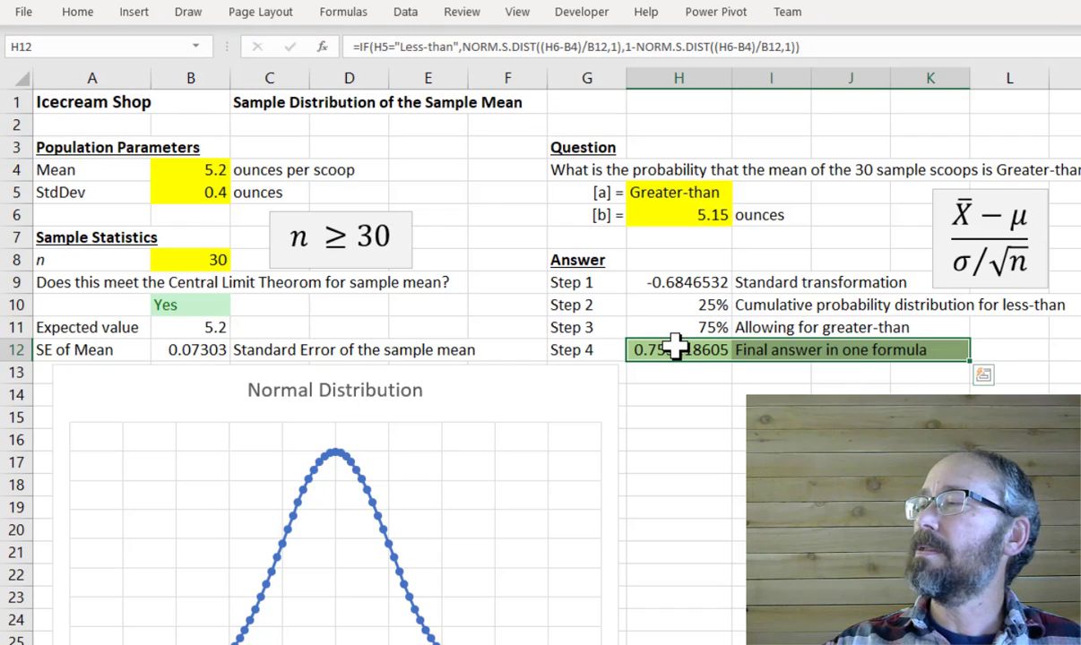
{"action": "left_click", "coordinate": [79, 12]}
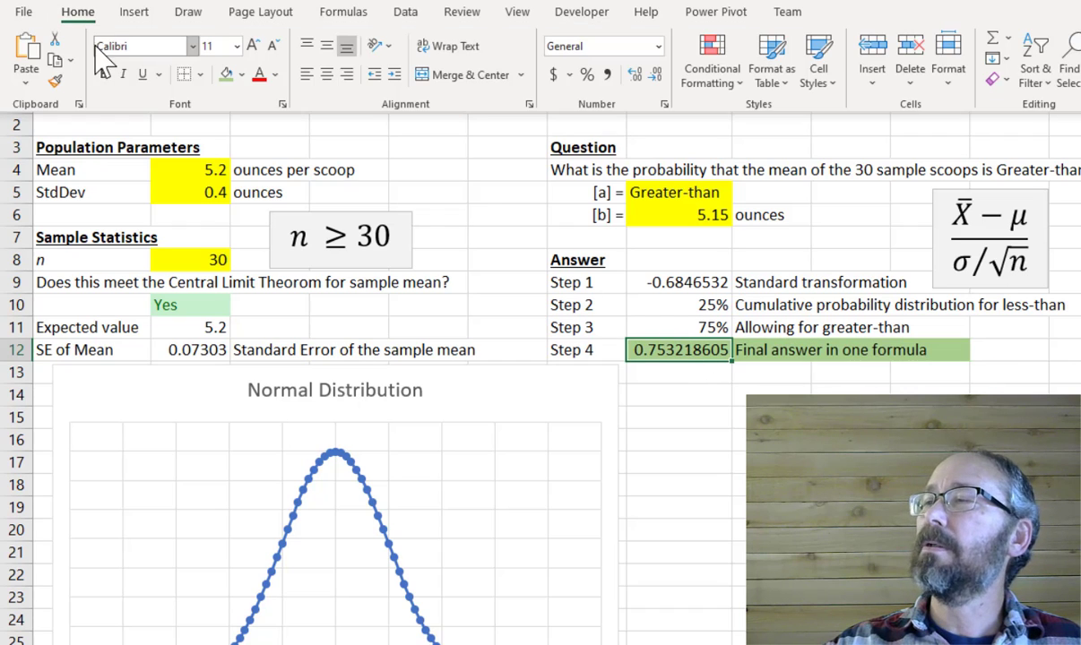
{"action": "left_click", "coordinate": [587, 75]}
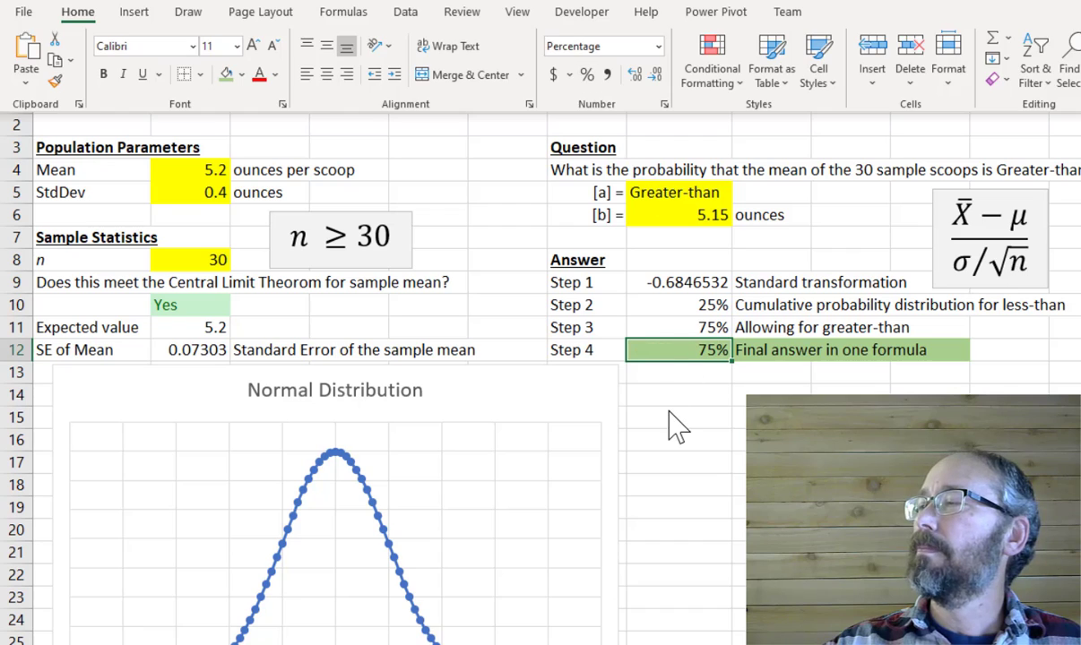
Switch the question's [a] choice in H5 to Less-than and check the final answer formula in H12.
{"action": "left_click", "coordinate": [682, 192]}
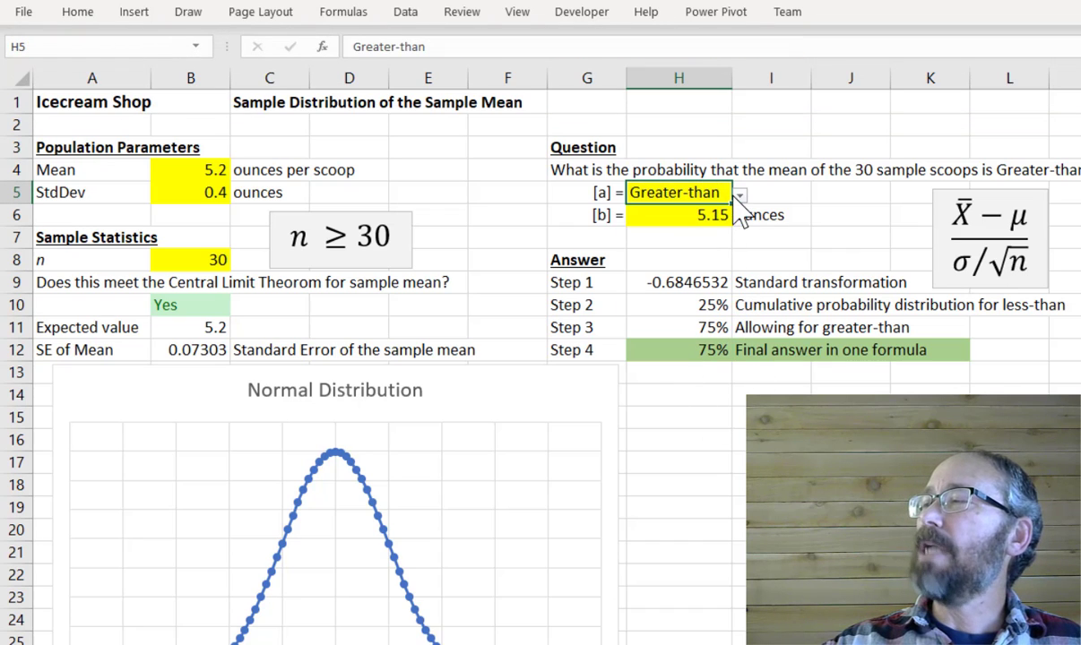
{"action": "left_click", "coordinate": [739, 195]}
{"action": "left_click", "coordinate": [686, 215]}
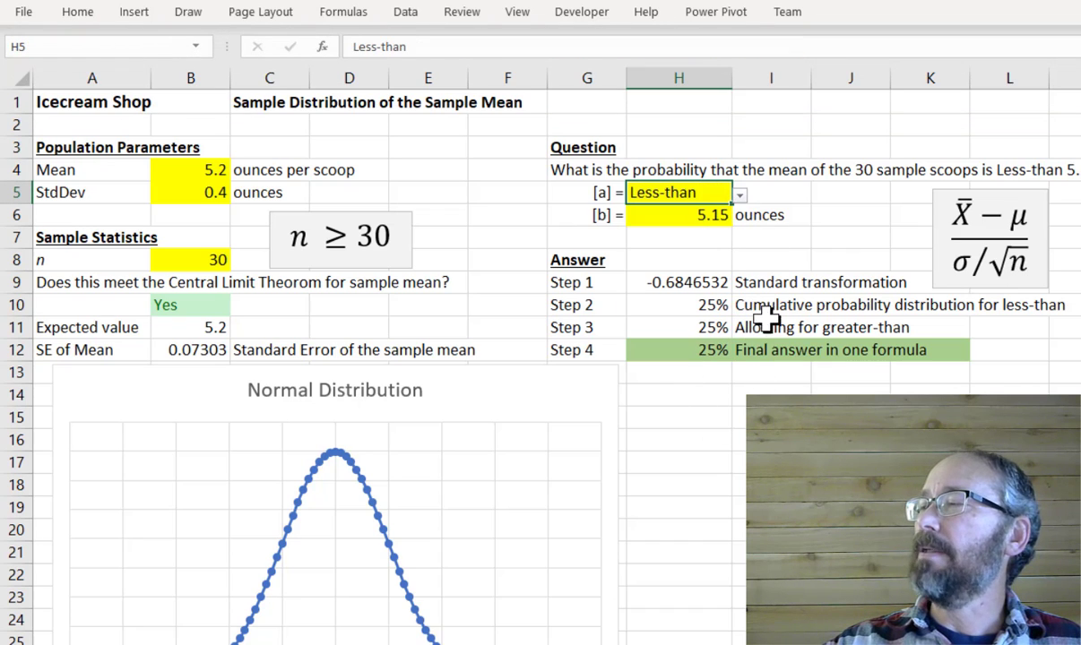
{"action": "left_click", "coordinate": [703, 351]}
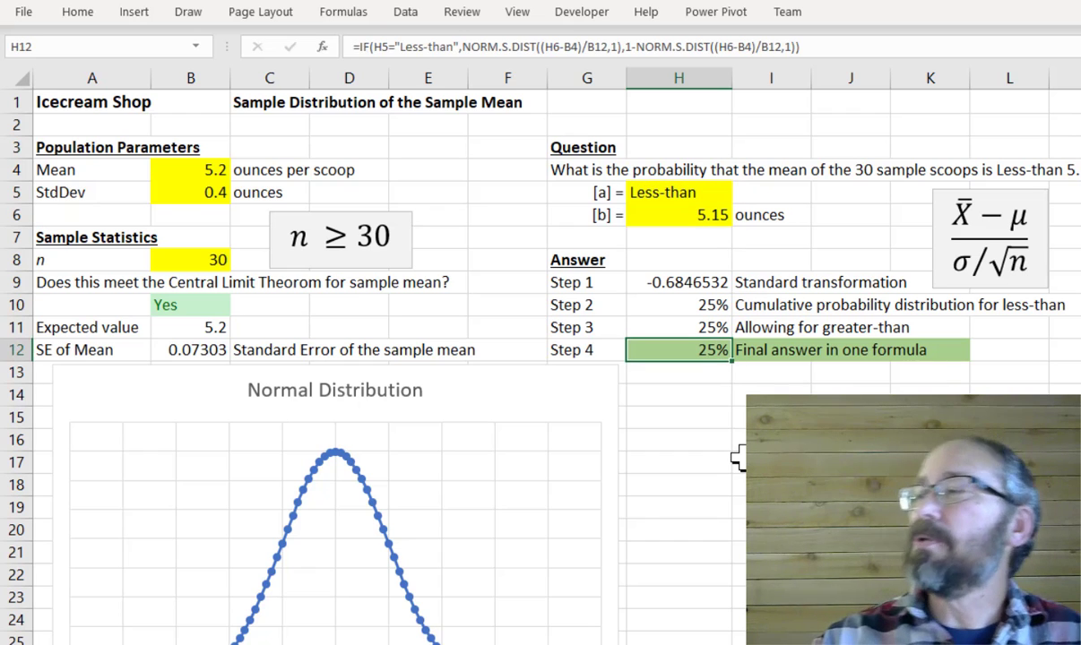
Set the sample size n in B8 to 1.
{"action": "left_click", "coordinate": [218, 261]}
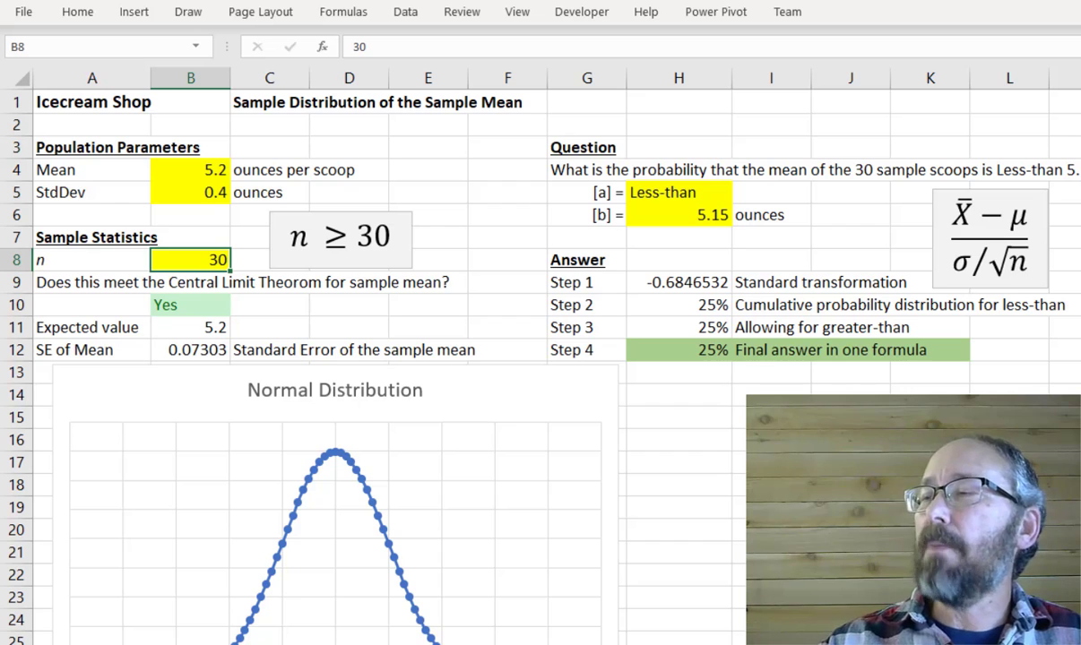
{"action": "type", "text": "1"}
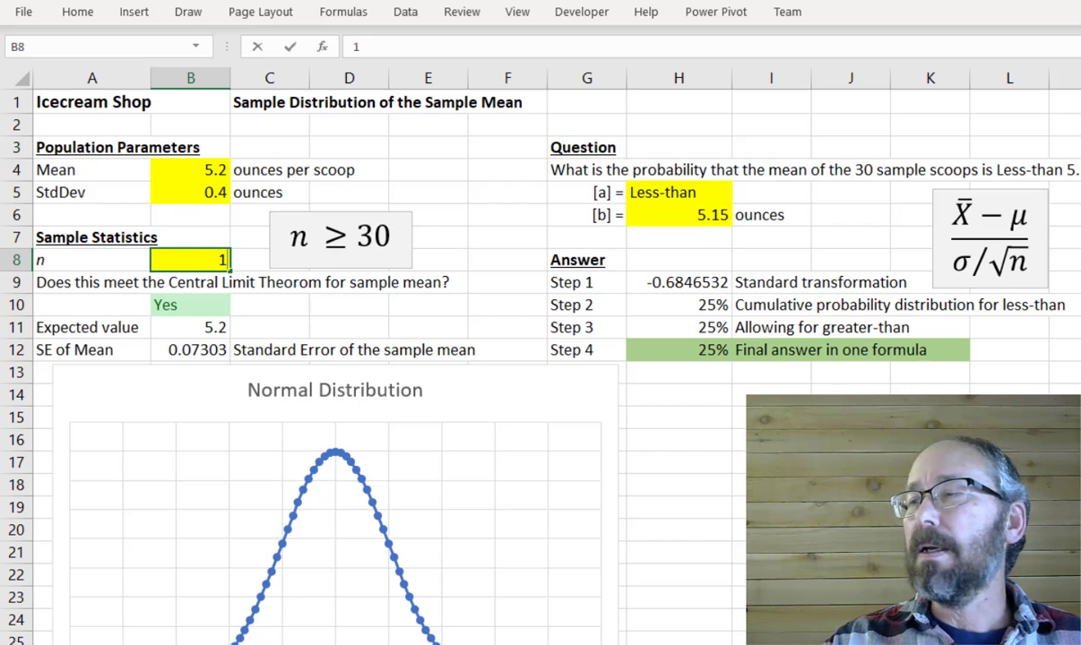
{"action": "key", "text": "Return"}
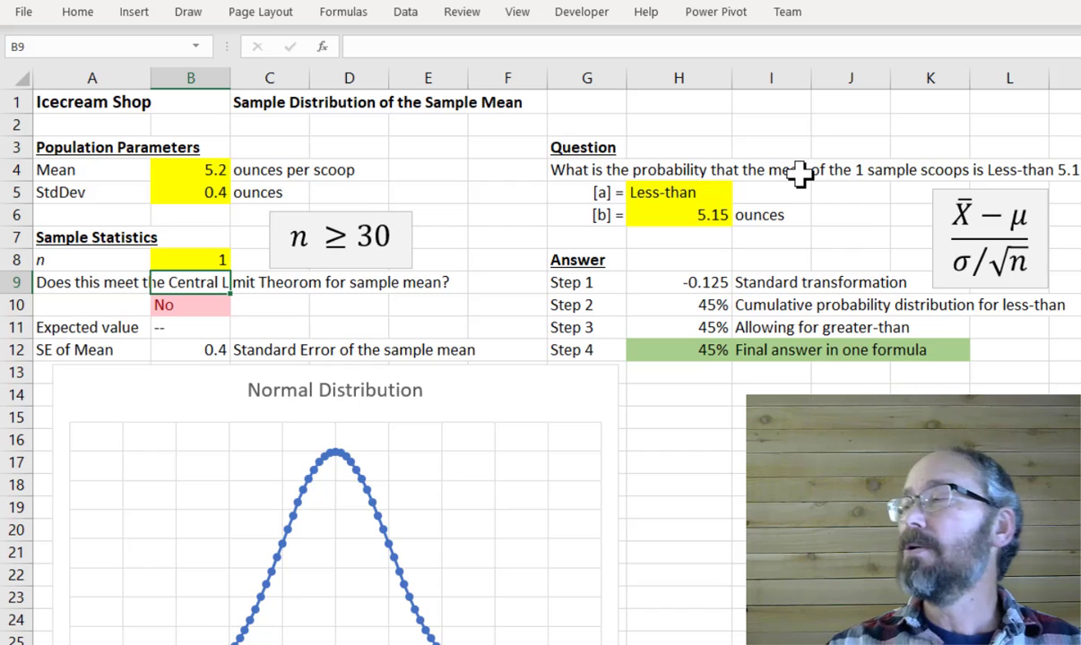
Set the question's [b] threshold in H6 to 5.2 ounces to test the probability formulas at the population mean.
{"action": "left_click", "coordinate": [717, 211]}
{"action": "key", "text": "F2"}
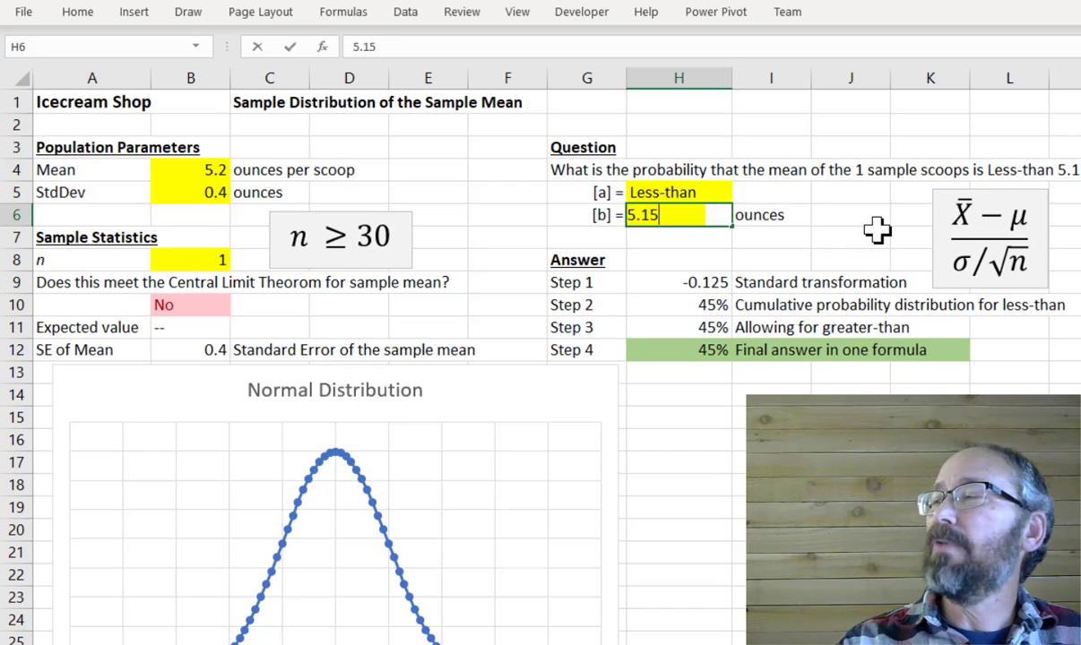
{"action": "key", "text": "BackSpace"}
{"action": "key", "text": "BackSpace"}
{"action": "key", "text": "BackSpace"}
{"action": "type", "text": ".2"}
{"action": "key", "text": "Return"}
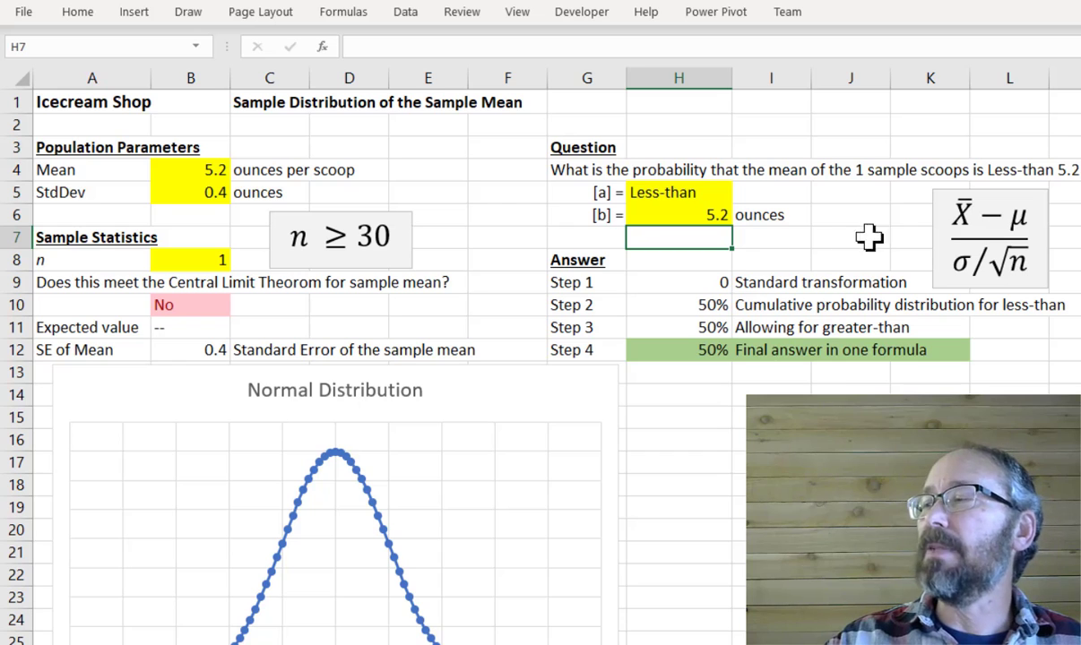
{"action": "left_click", "coordinate": [713, 197]}
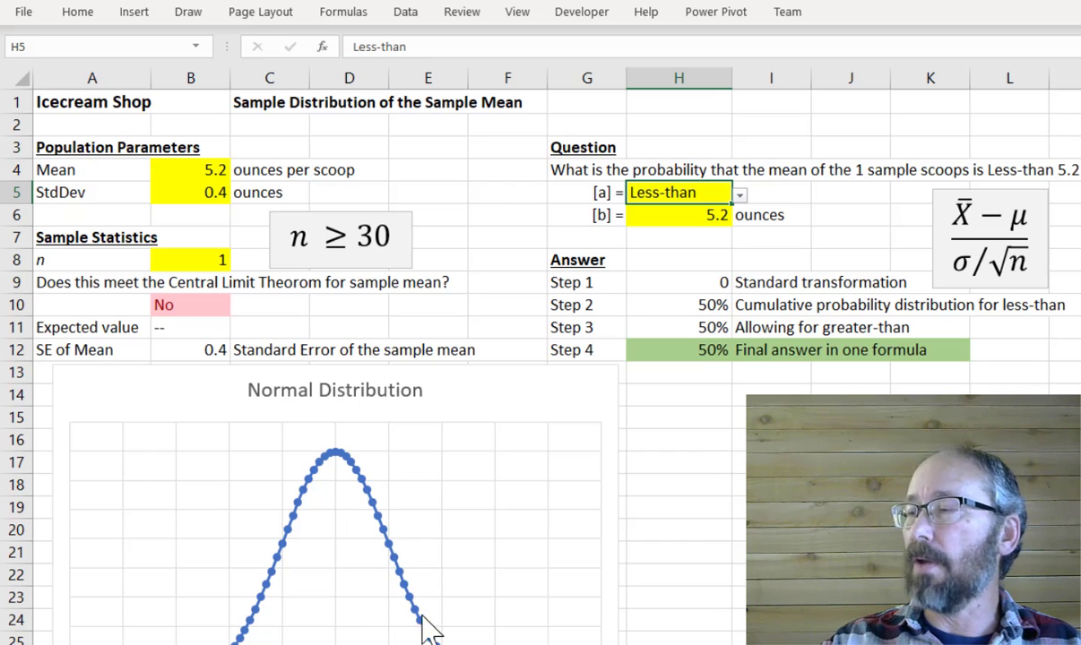
Set the [b] threshold in H6 to 4.8 ounces to test a value below the population mean.
{"action": "left_click", "coordinate": [692, 215]}
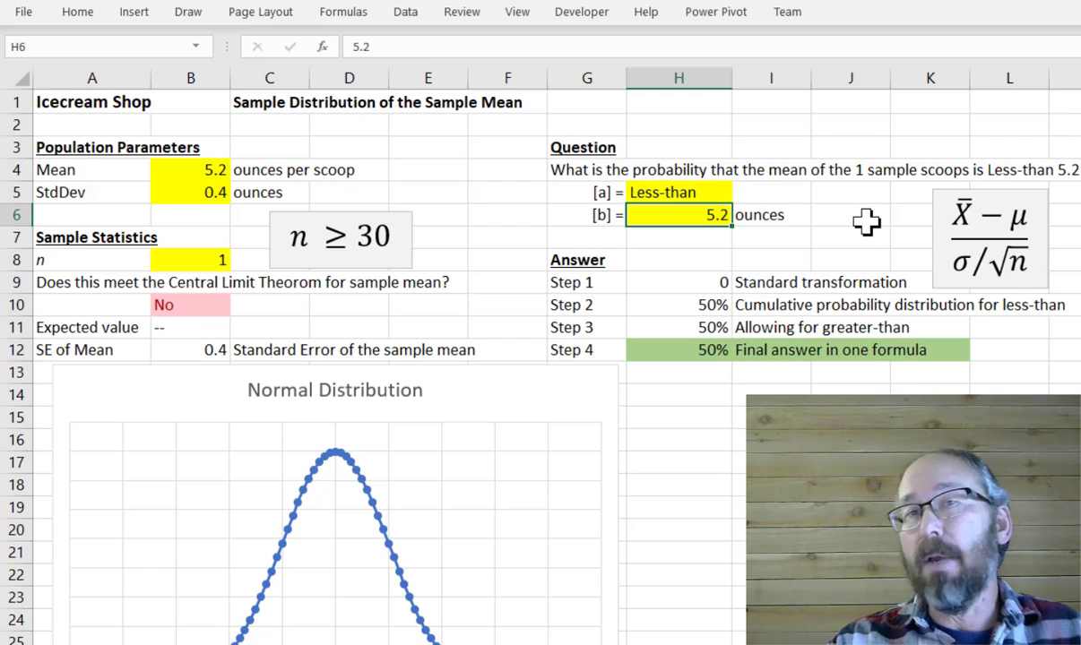
{"action": "type", "text": "5"}
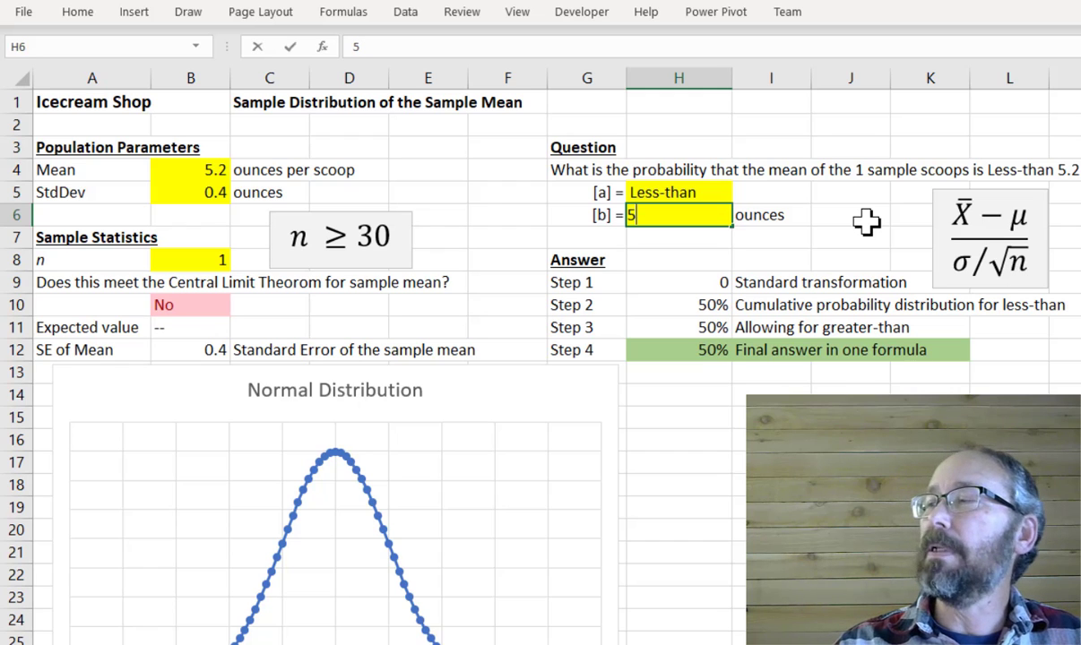
{"action": "key", "text": "BackSpace"}
{"action": "type", "text": "4.8"}
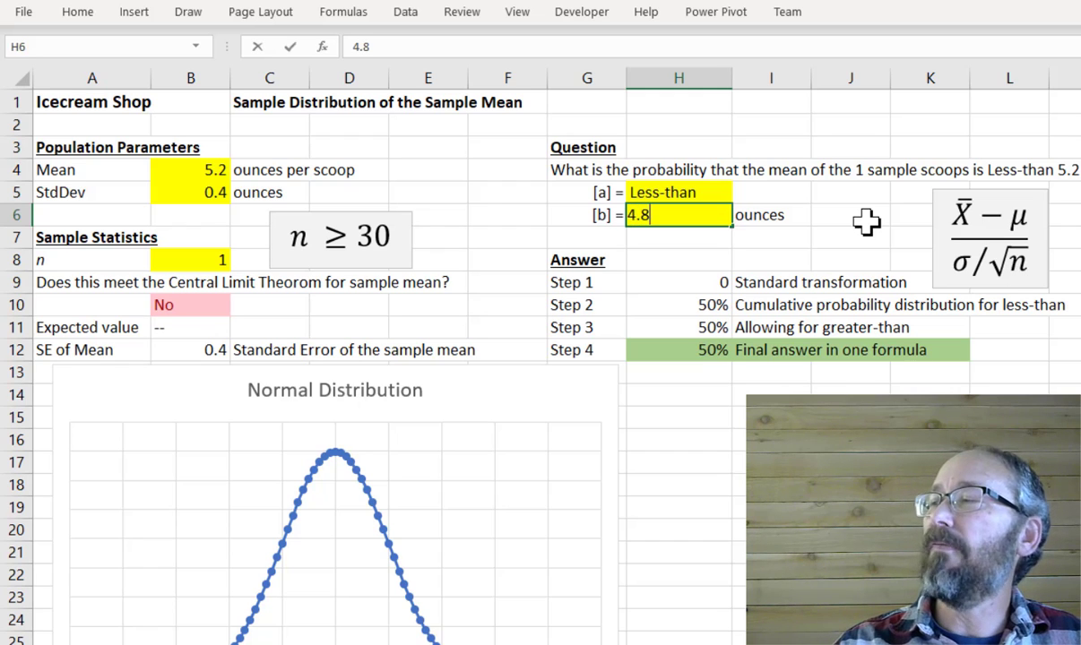
{"action": "key", "text": "Return"}
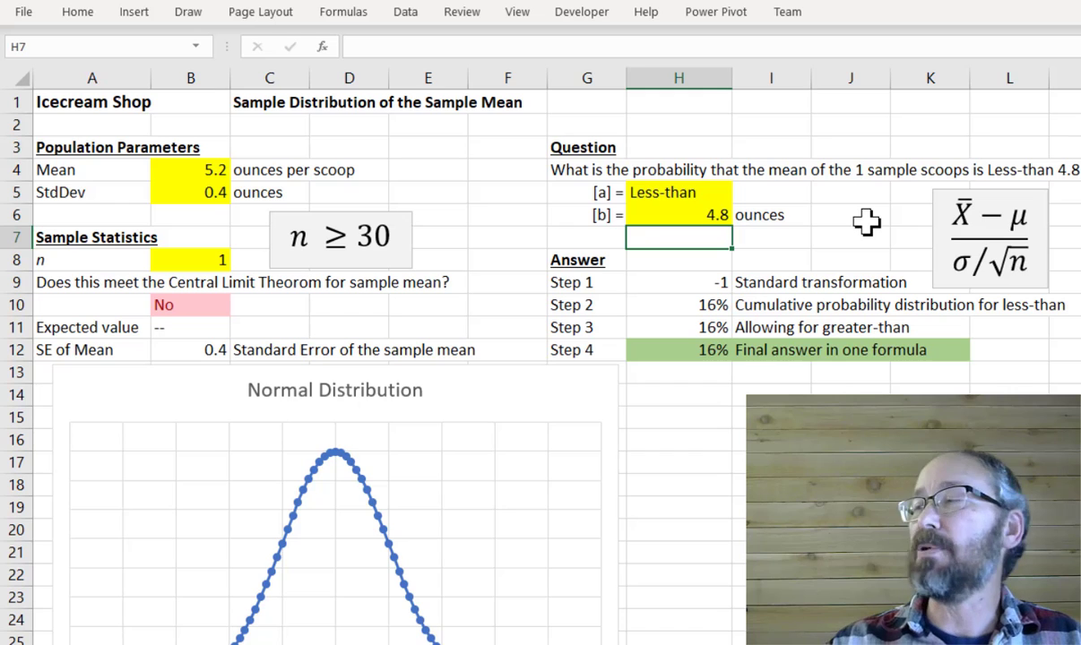
Set the [b] threshold in H6 to 5.4 ounces and switch the [a] choice in H5 to the greater-than option.
{"action": "left_click", "coordinate": [719, 217]}
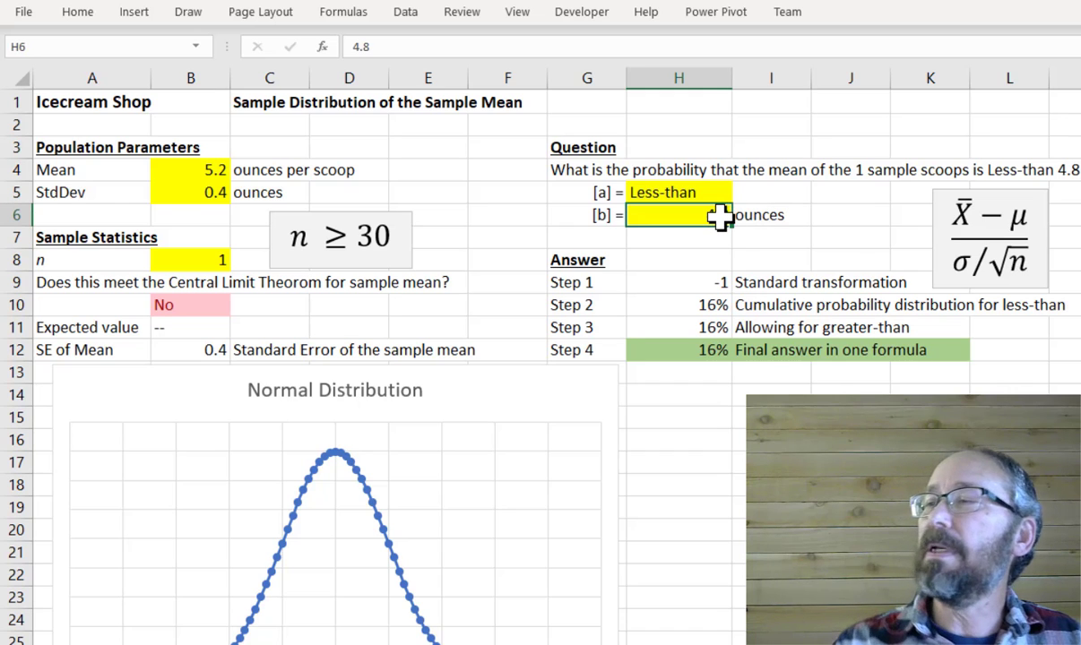
{"action": "type", "text": "5.4"}
{"action": "key", "text": "Return"}
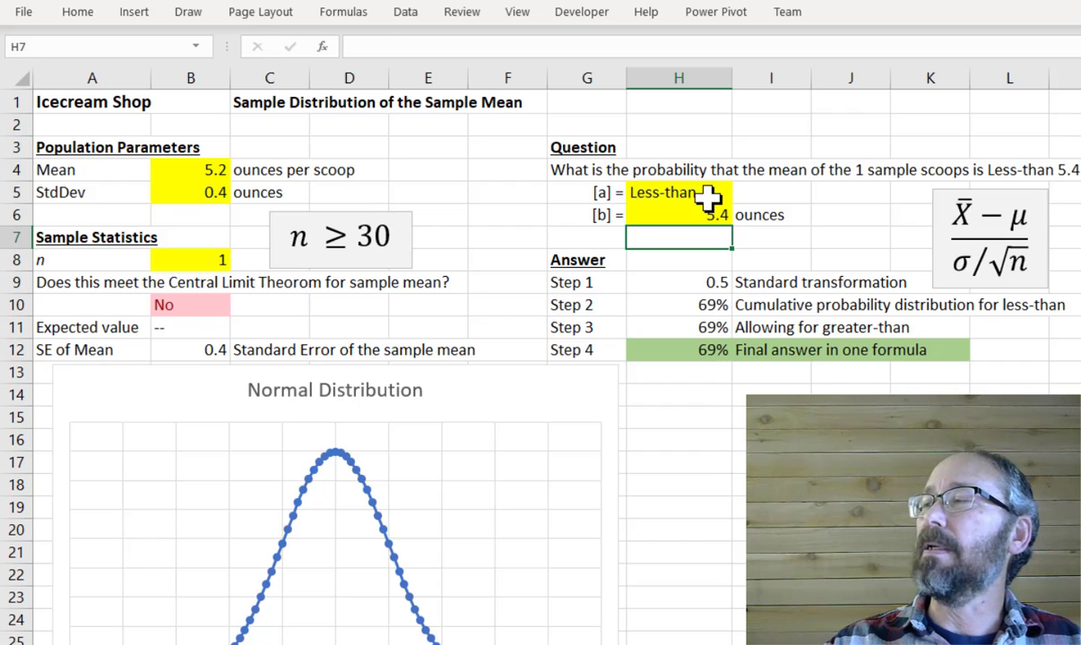
{"action": "left_click", "coordinate": [707, 199]}
{"action": "left_click", "coordinate": [738, 195]}
{"action": "left_click", "coordinate": [720, 231]}
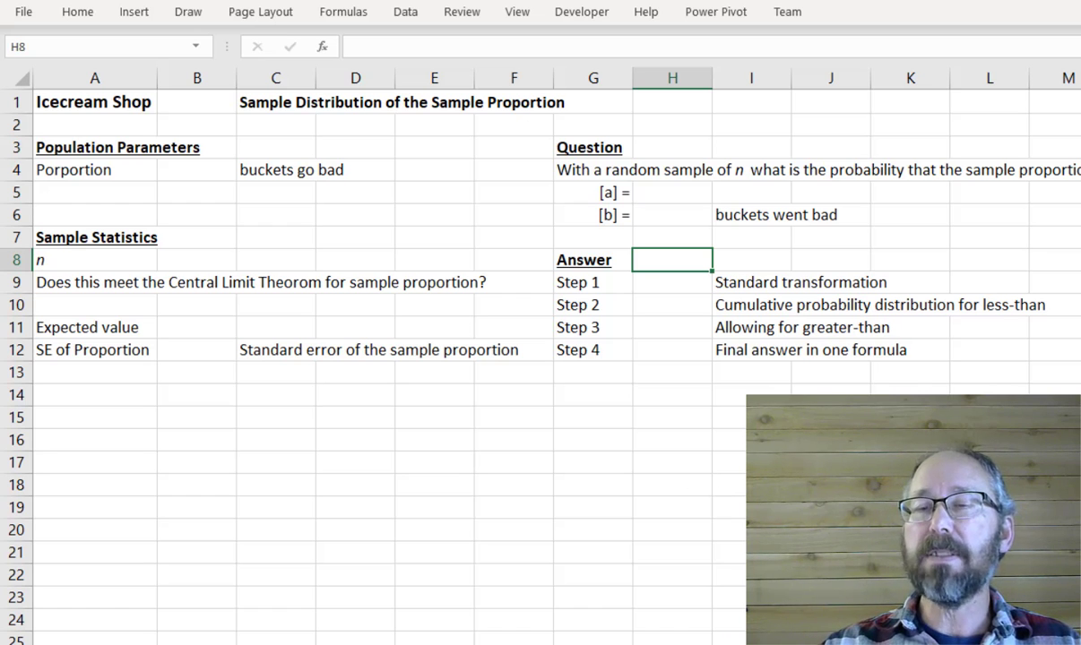
On the sample proportion sheet, format the population proportion in B4 as a percentage and set it to 12%.
{"action": "key", "text": "alt+Tab"}
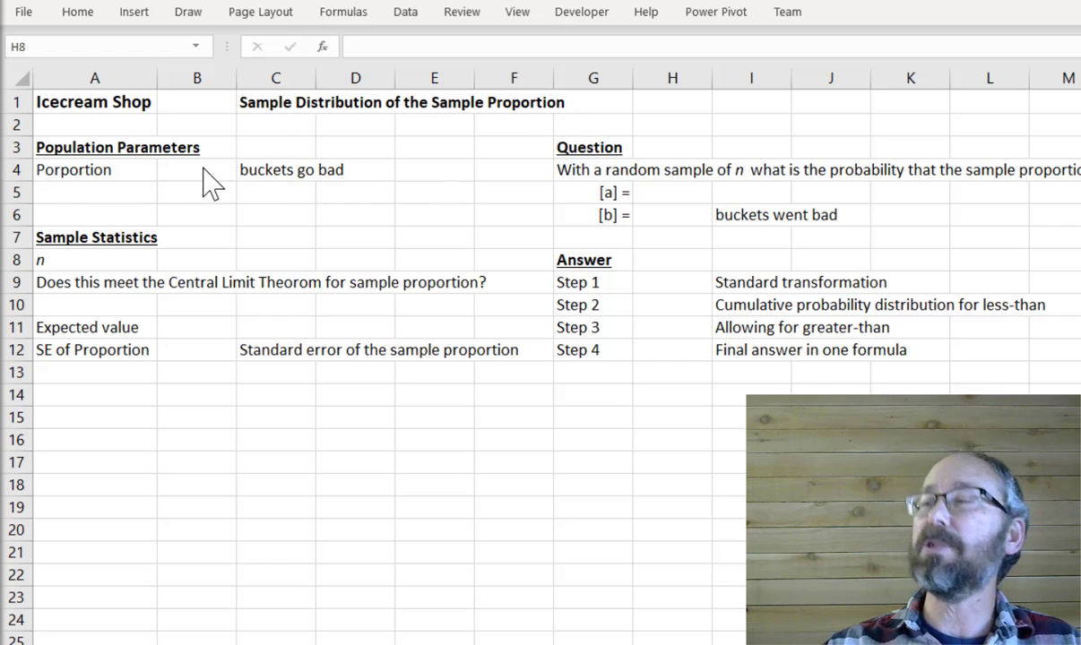
{"action": "left_click", "coordinate": [277, 174]}
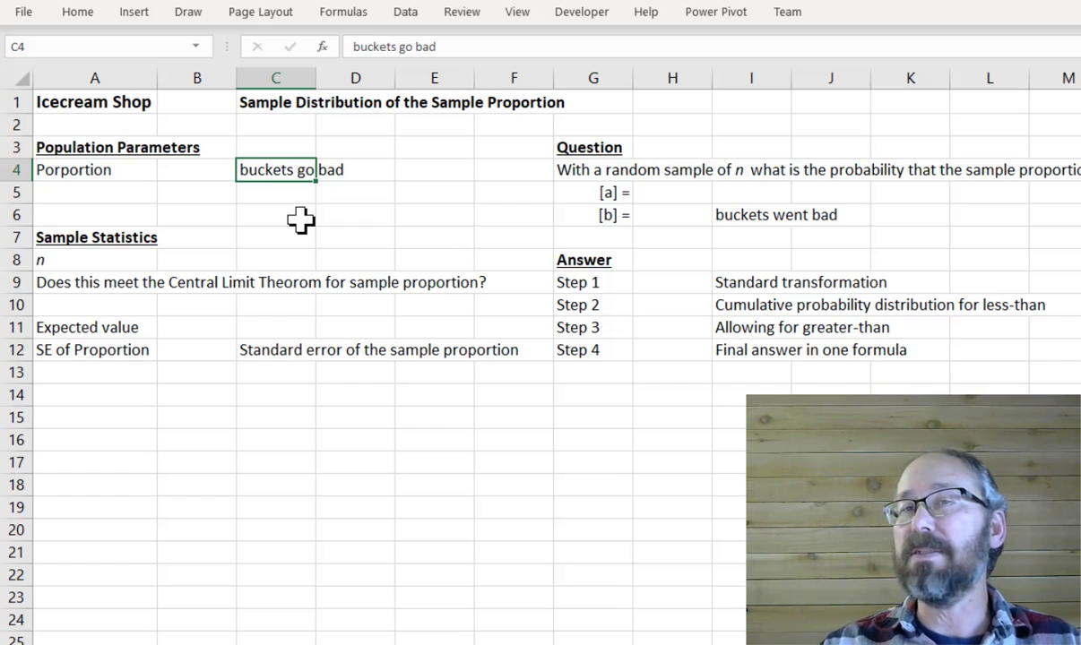
{"action": "left_click", "coordinate": [176, 174]}
{"action": "type", "text": "12"}
{"action": "left_click", "coordinate": [240, 215]}
{"action": "left_click", "coordinate": [205, 174]}
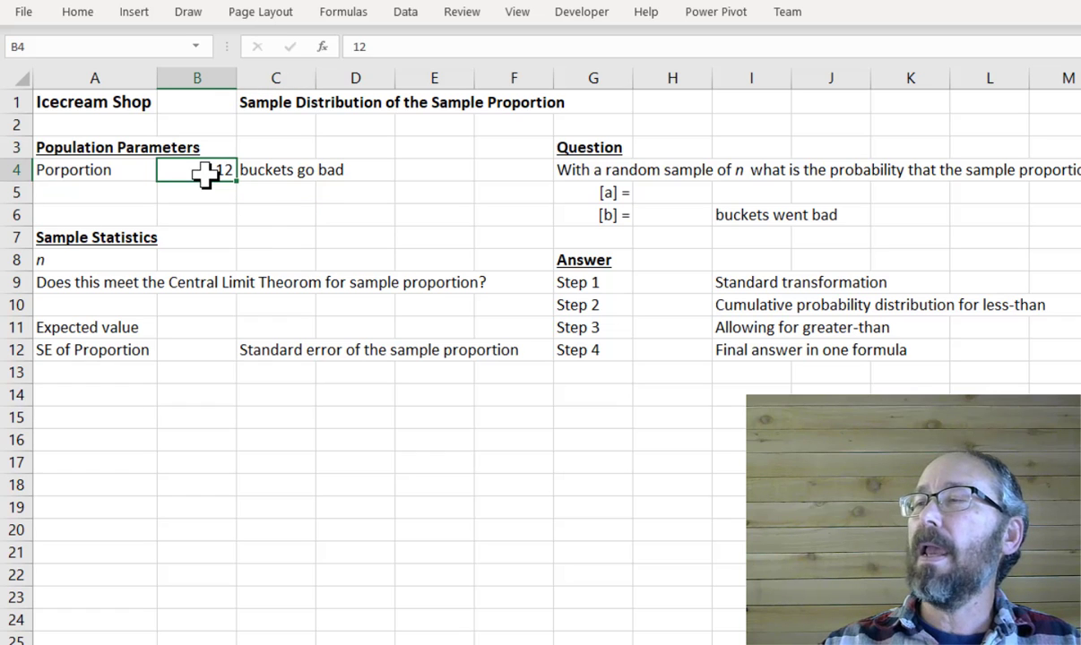
{"action": "left_click", "coordinate": [87, 11]}
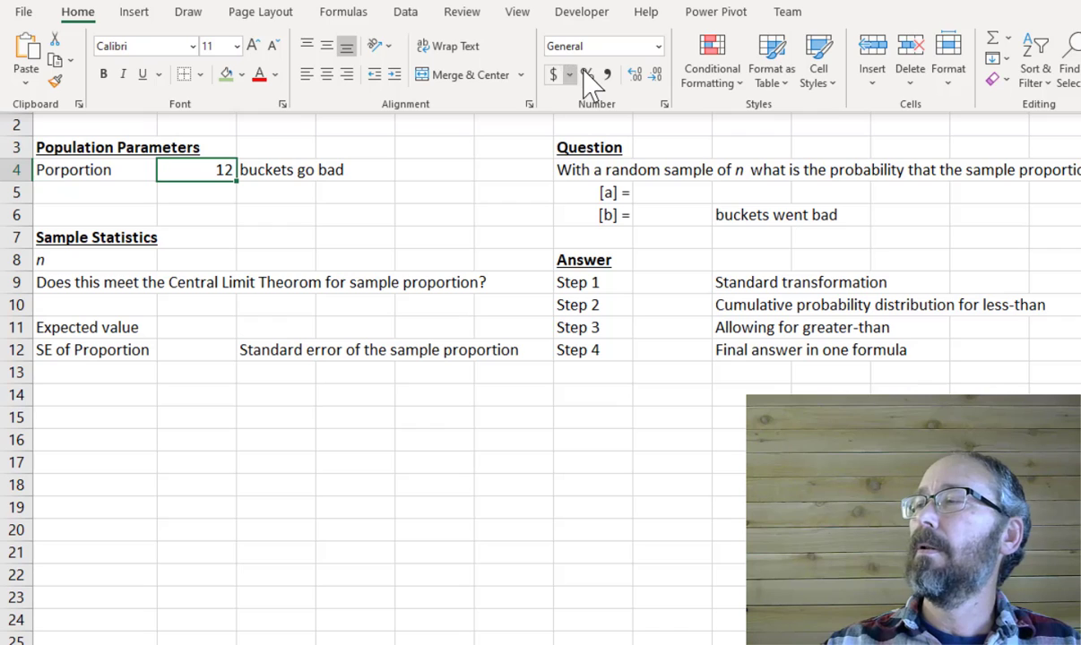
{"action": "left_click", "coordinate": [588, 78]}
{"action": "left_click", "coordinate": [222, 179]}
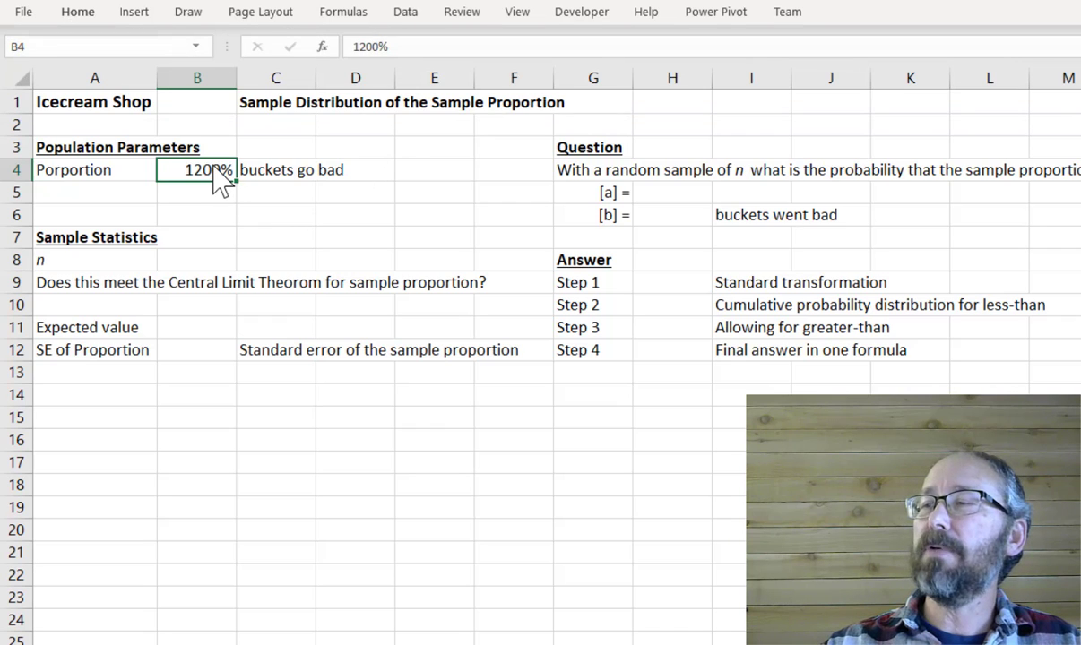
{"action": "type", "text": "12"}
{"action": "left_click", "coordinate": [261, 197]}
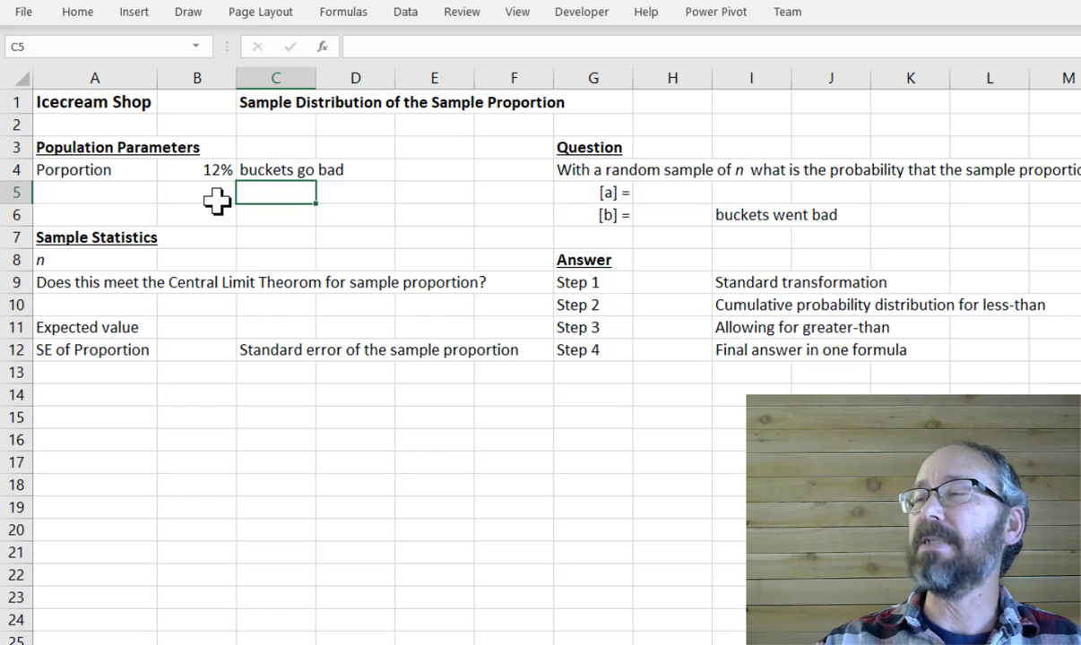
Fill the population proportion cell B4 with yellow.
{"action": "left_click", "coordinate": [201, 177]}
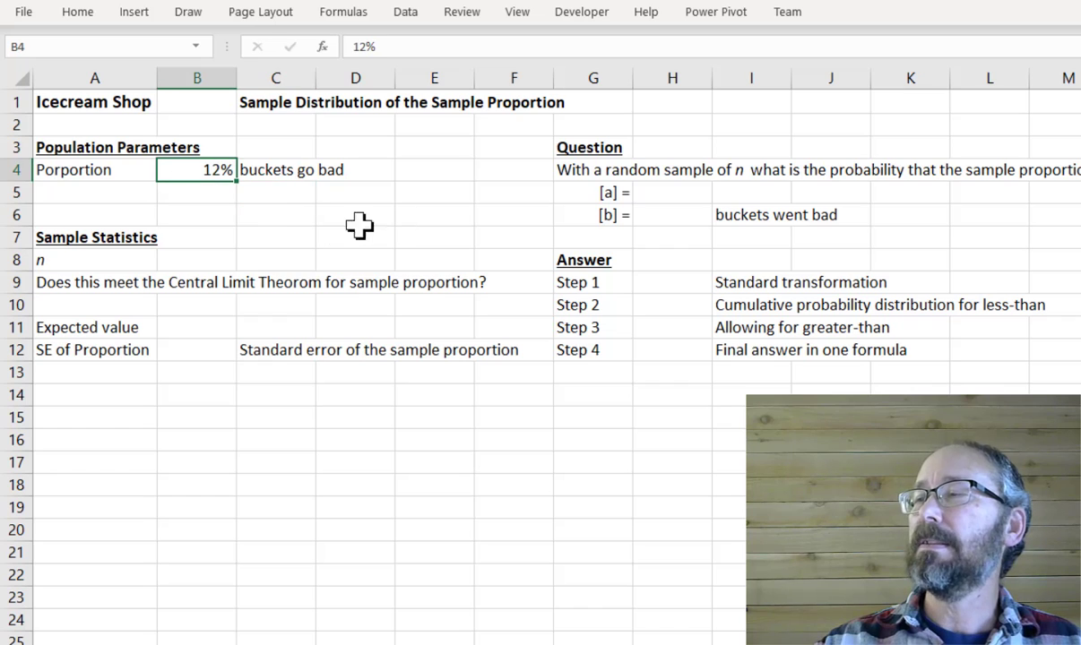
{"action": "left_click", "coordinate": [81, 15]}
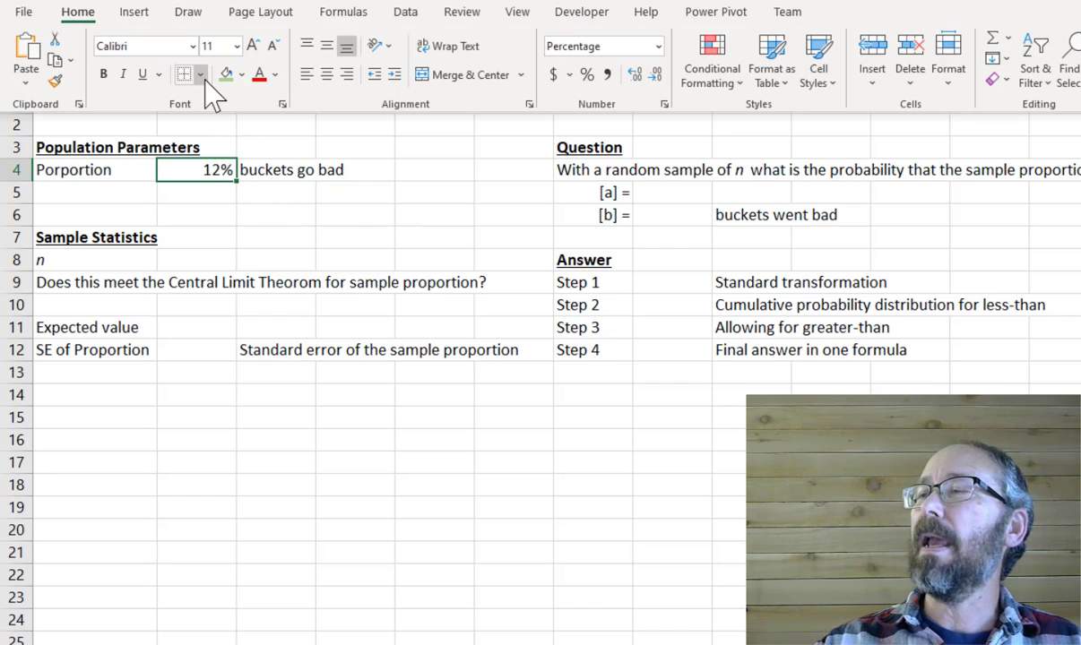
{"action": "left_click", "coordinate": [240, 75]}
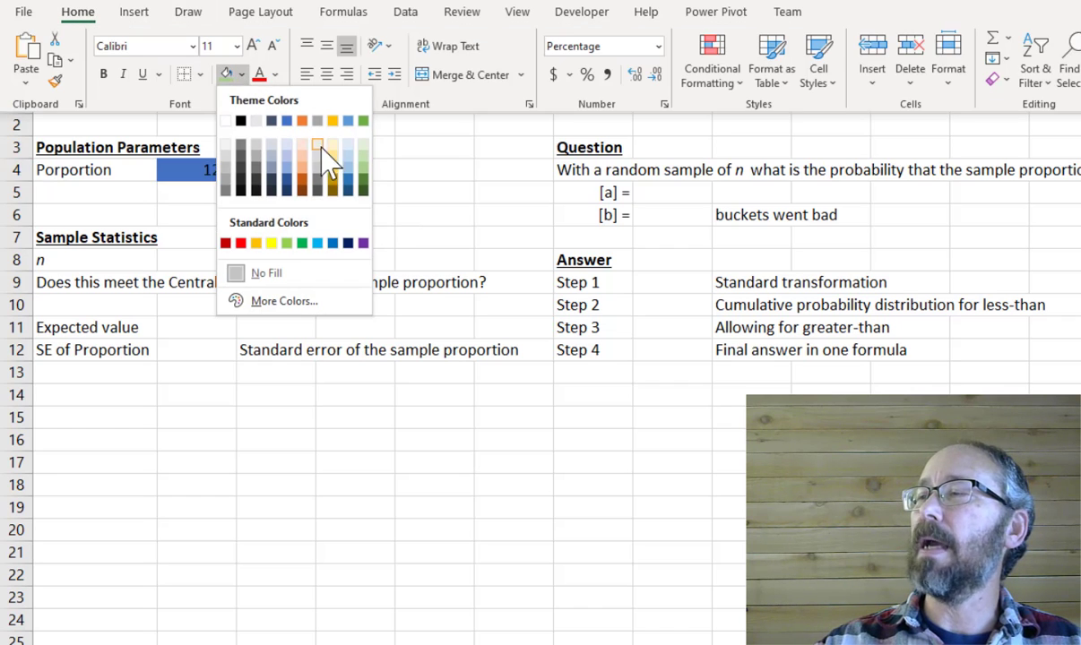
{"action": "left_click", "coordinate": [271, 243]}
Set the sample size n in B8 to 50 and fill the cell with yellow.
{"action": "left_click", "coordinate": [208, 255]}
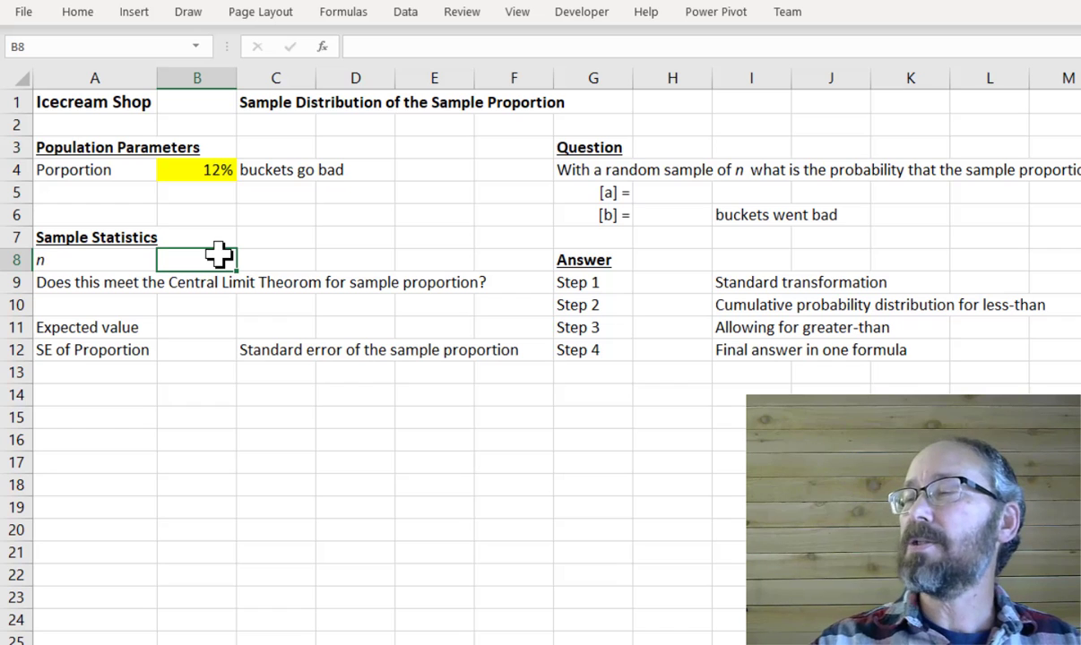
{"action": "type", "text": "30"}
{"action": "key", "text": "Return"}
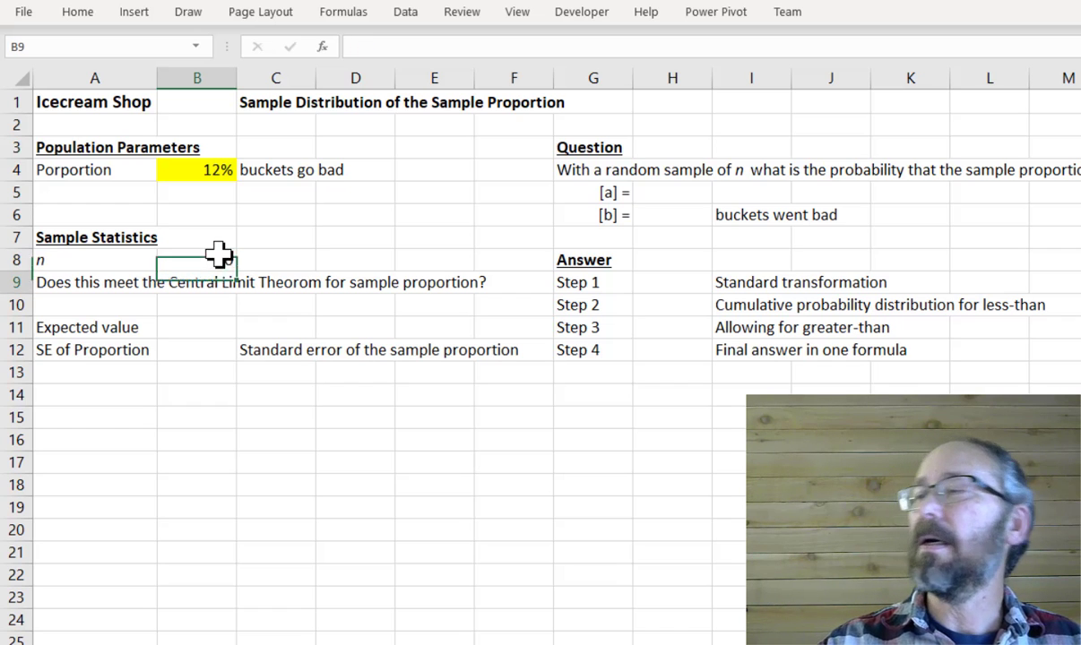
{"action": "left_click", "coordinate": [215, 259]}
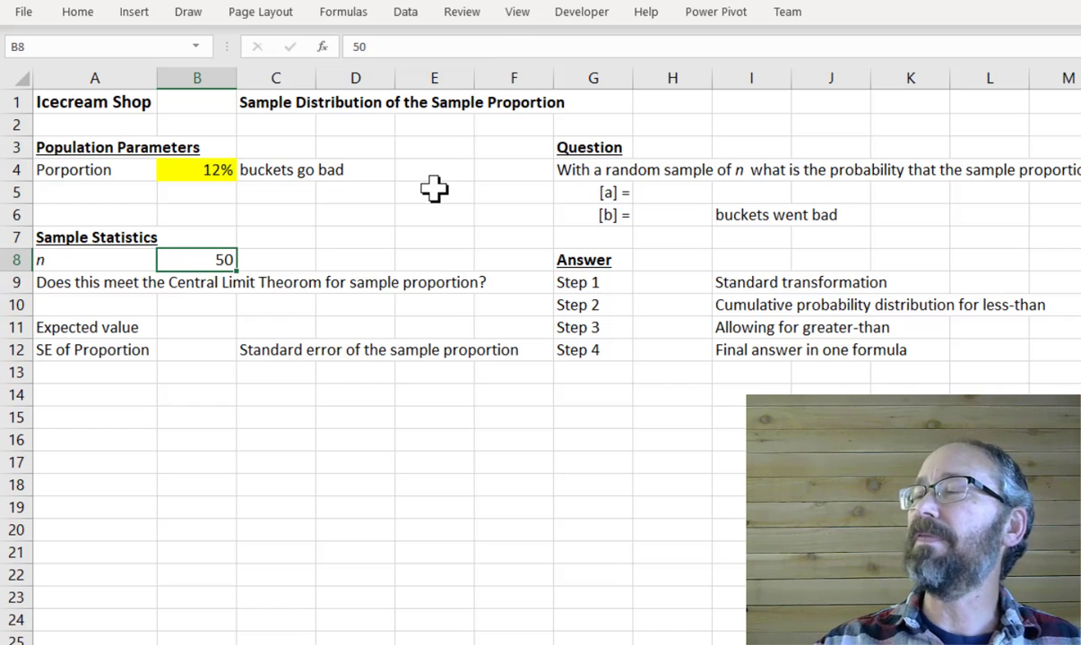
{"action": "left_click", "coordinate": [89, 20]}
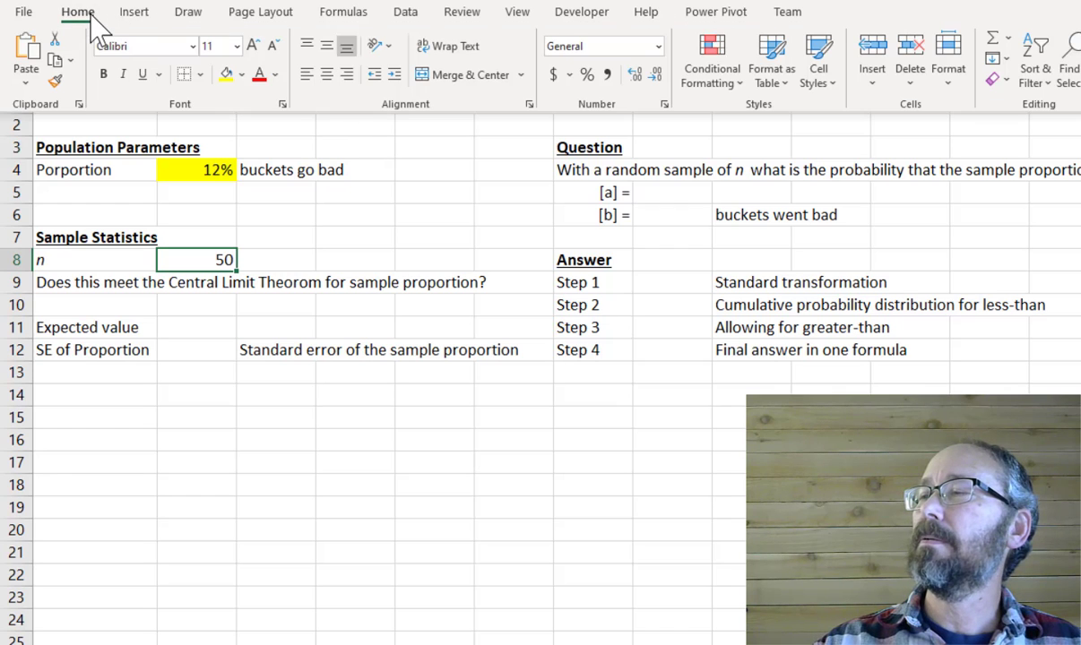
{"action": "left_click", "coordinate": [230, 76]}
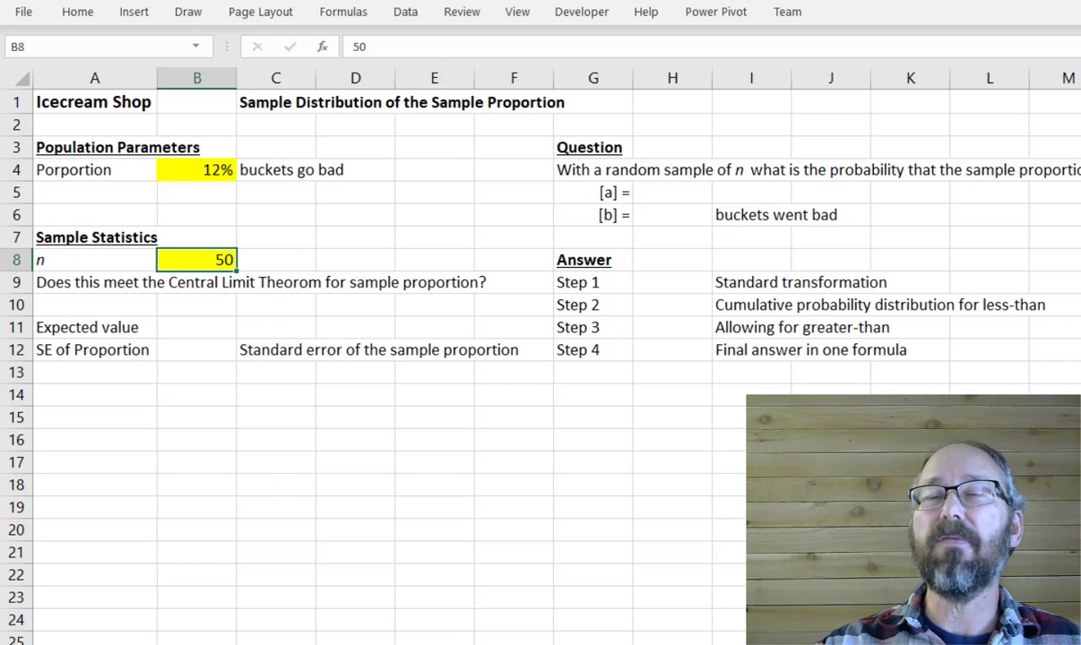
{"action": "key", "text": "alt+Tab"}
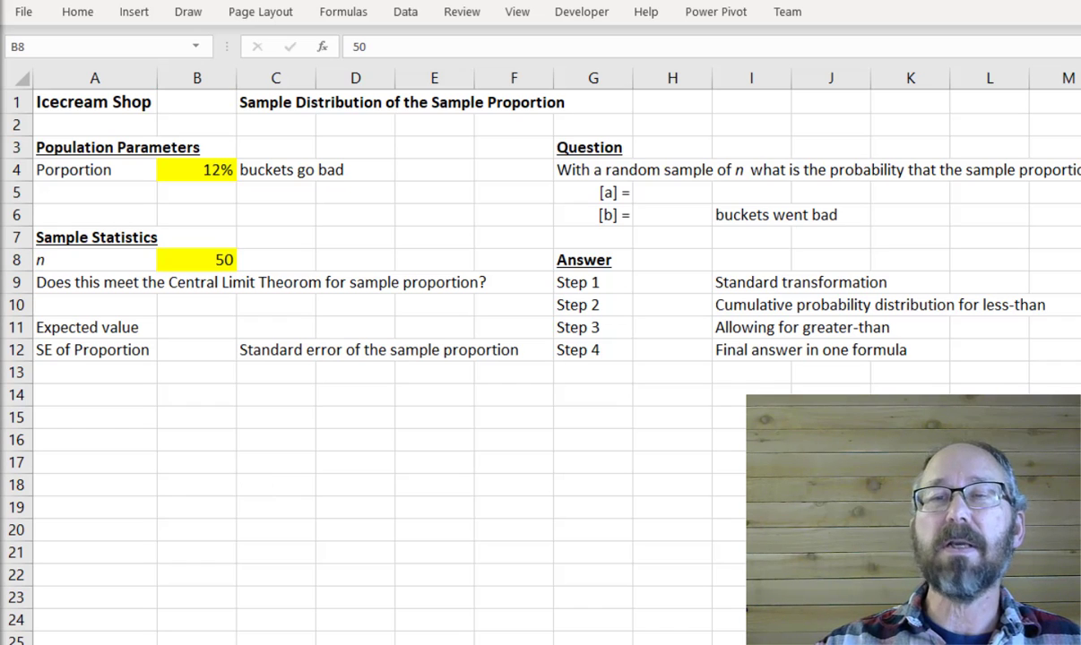
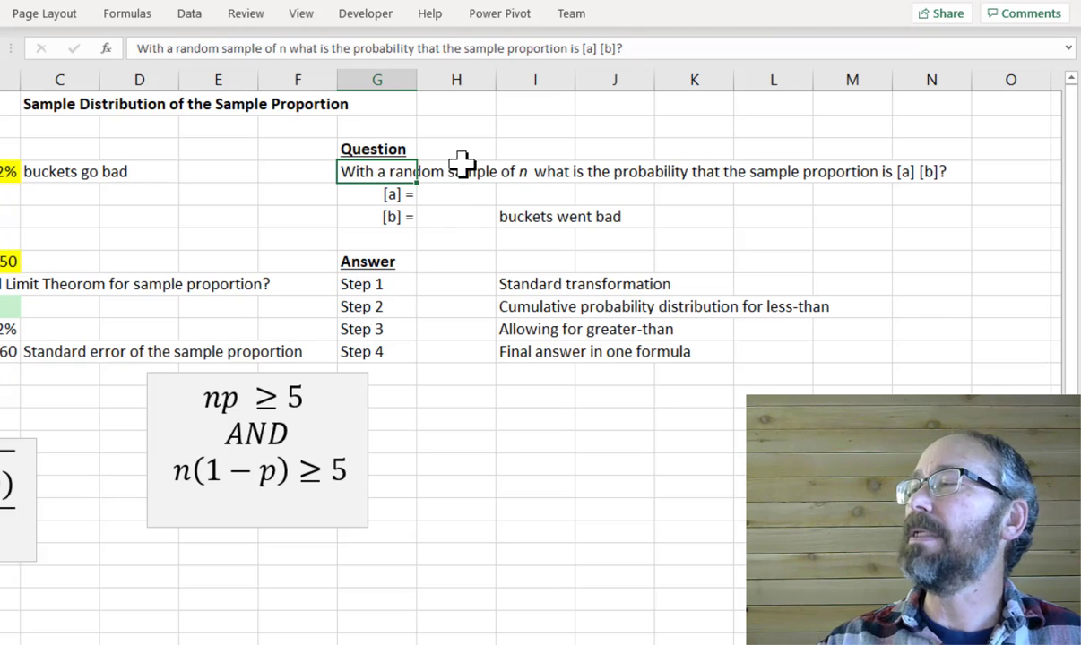
Add a list validation with the options Less-than and Greater-than to the [a] cell H5 and choose Less-than.
{"action": "left_click", "coordinate": [451, 196]}
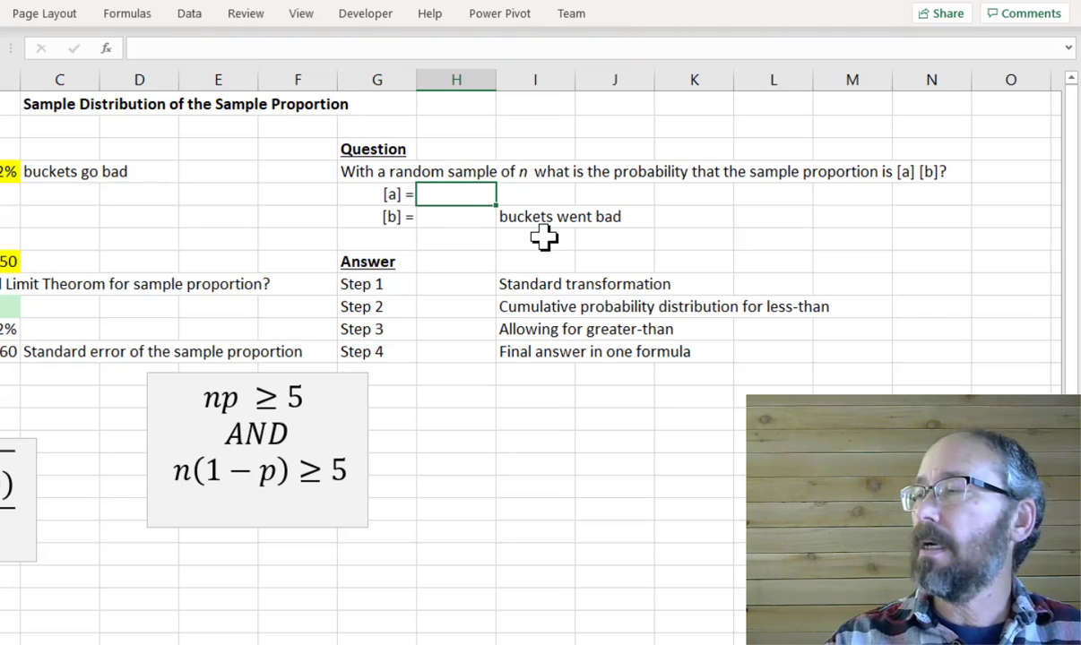
{"action": "left_click", "coordinate": [0, 14]}
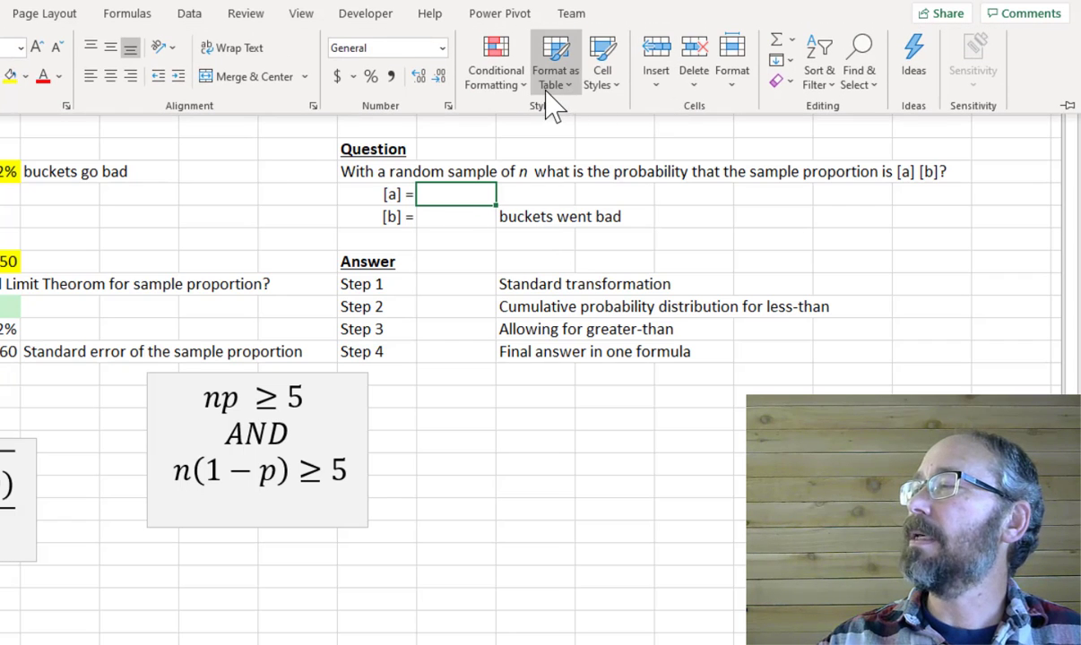
{"action": "left_click", "coordinate": [191, 16]}
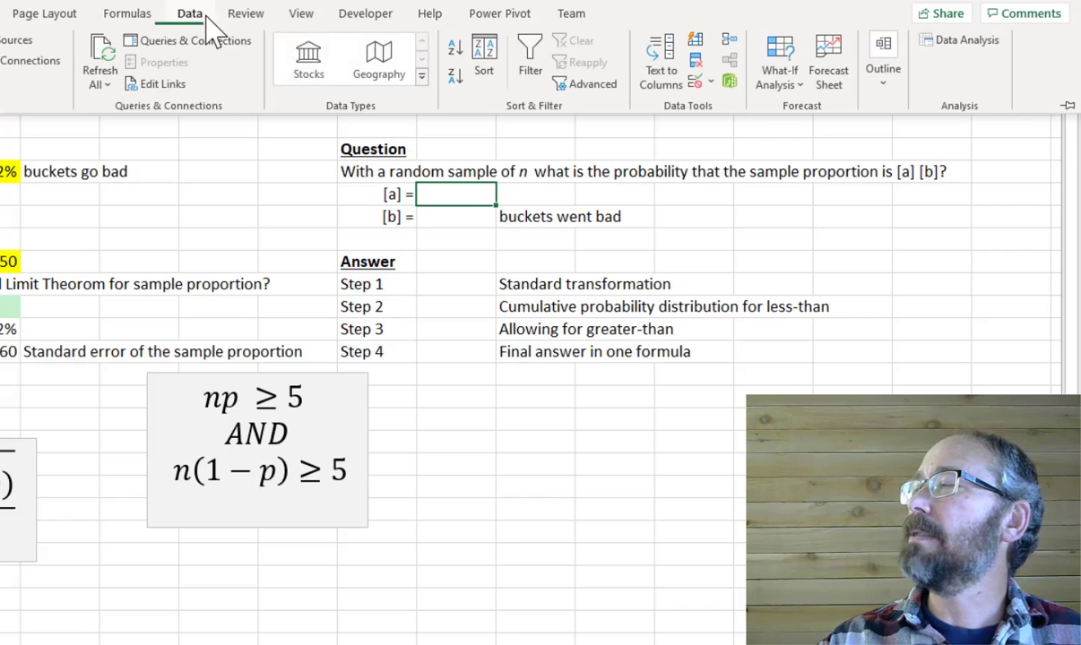
{"action": "left_click", "coordinate": [710, 81]}
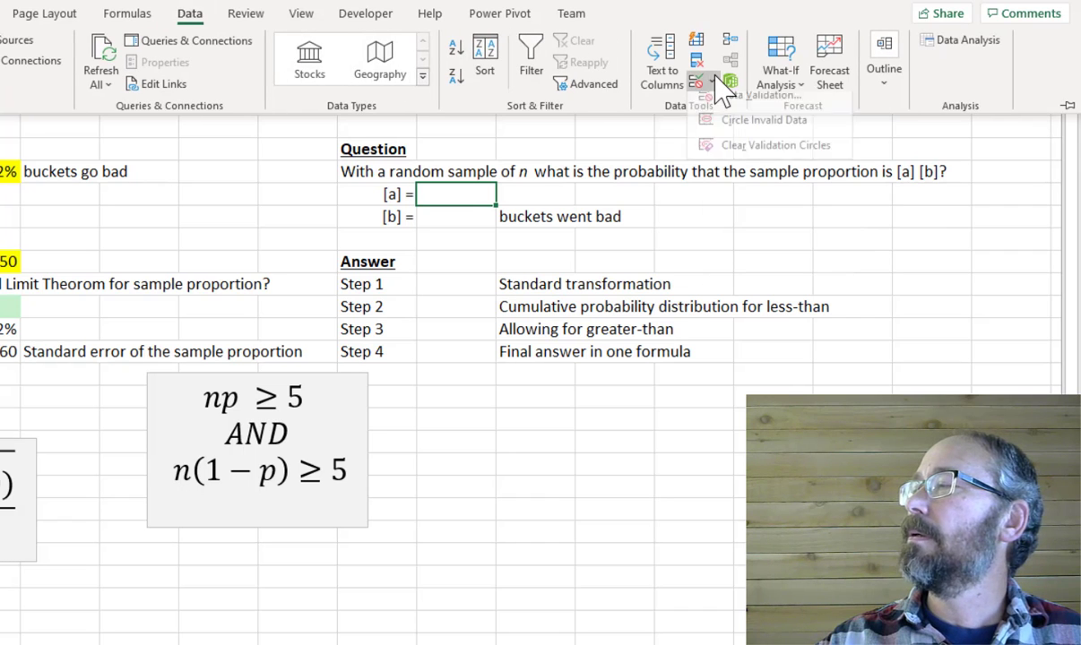
{"action": "left_click", "coordinate": [717, 104]}
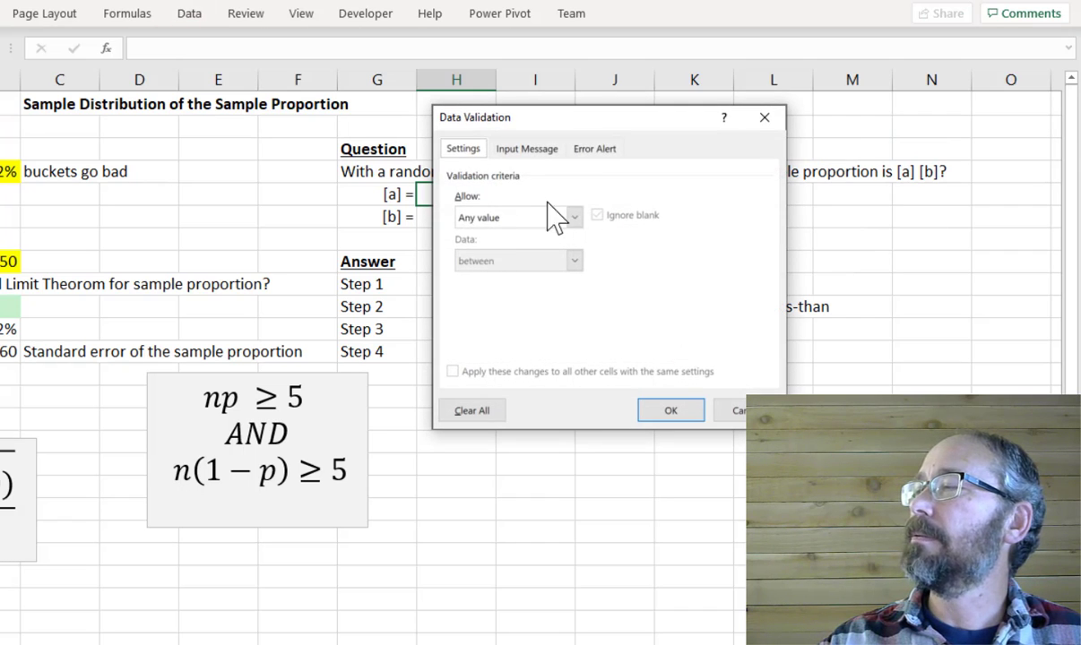
{"action": "left_click", "coordinate": [574, 218]}
{"action": "left_click", "coordinate": [516, 273]}
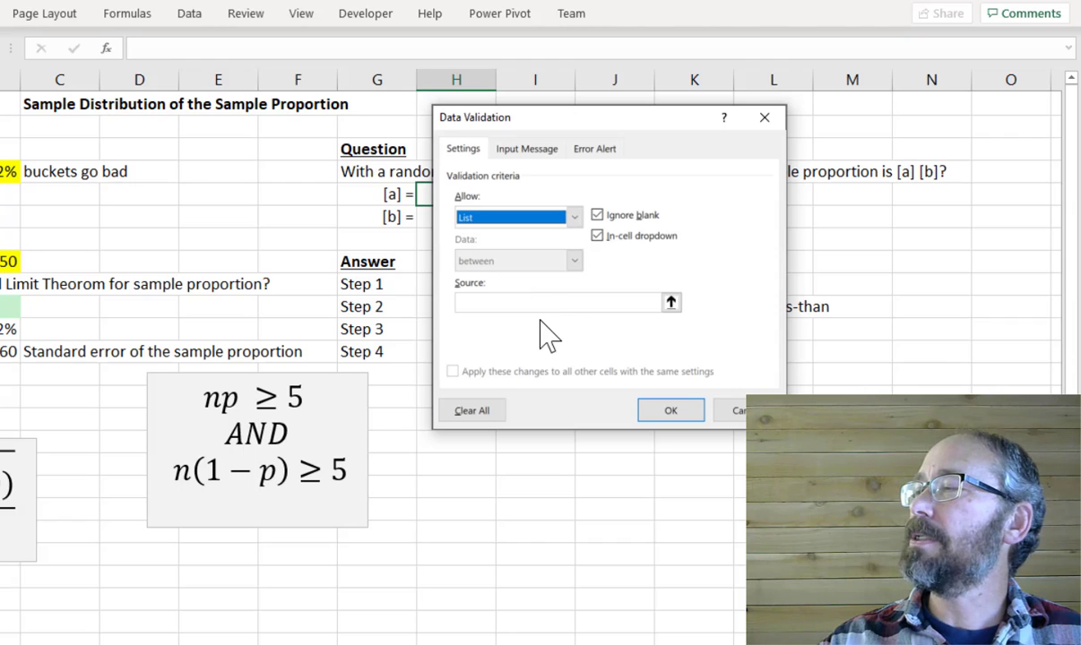
{"action": "left_click", "coordinate": [512, 305]}
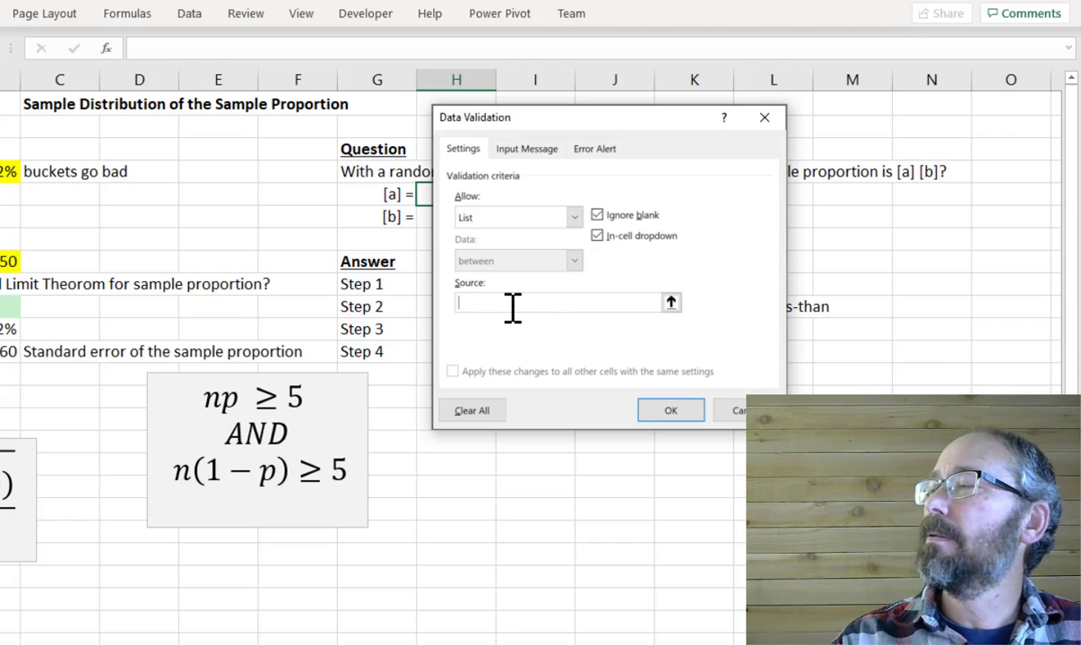
{"action": "type", "text": "Less-"}
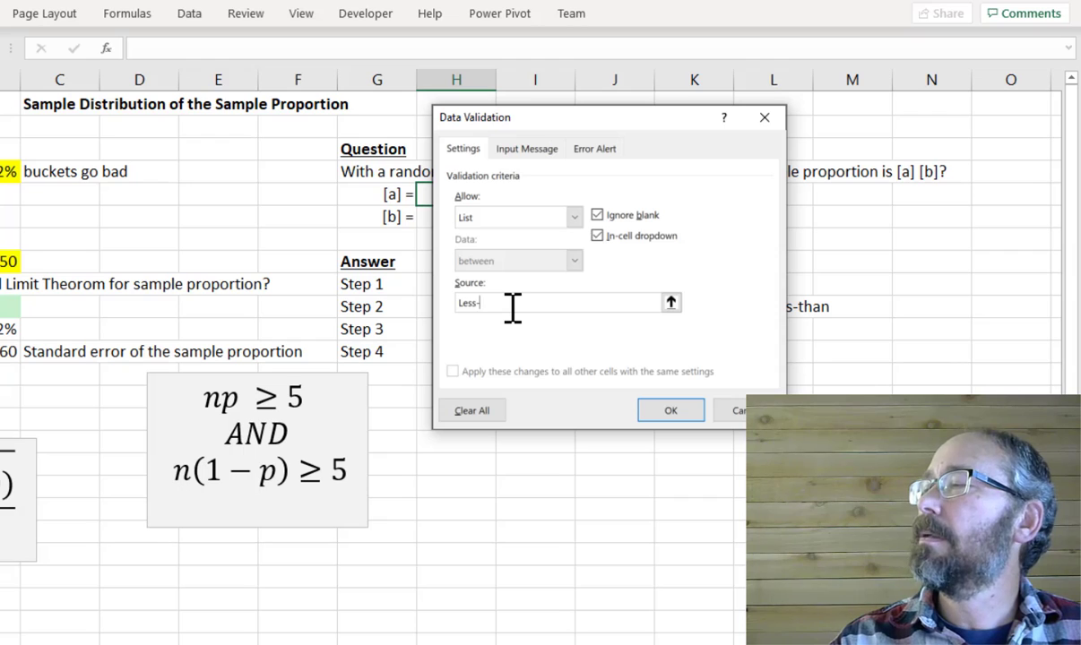
{"action": "type", "text": "than,"}
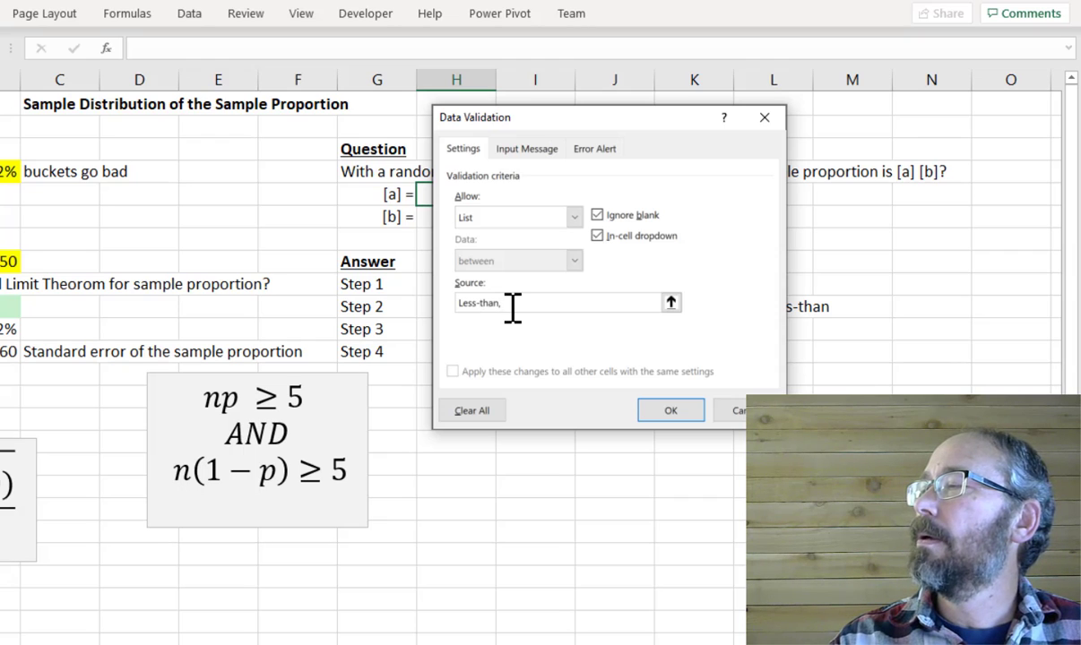
{"action": "type", "text": " Greater-than"}
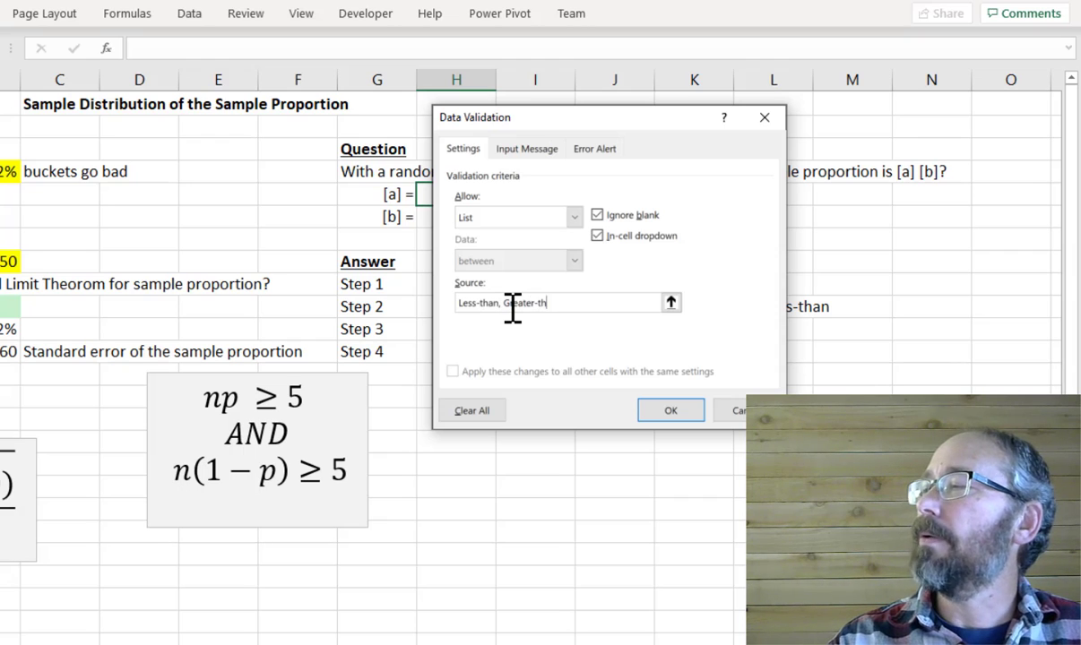
{"action": "left_click", "coordinate": [696, 409]}
{"action": "left_click", "coordinate": [504, 196]}
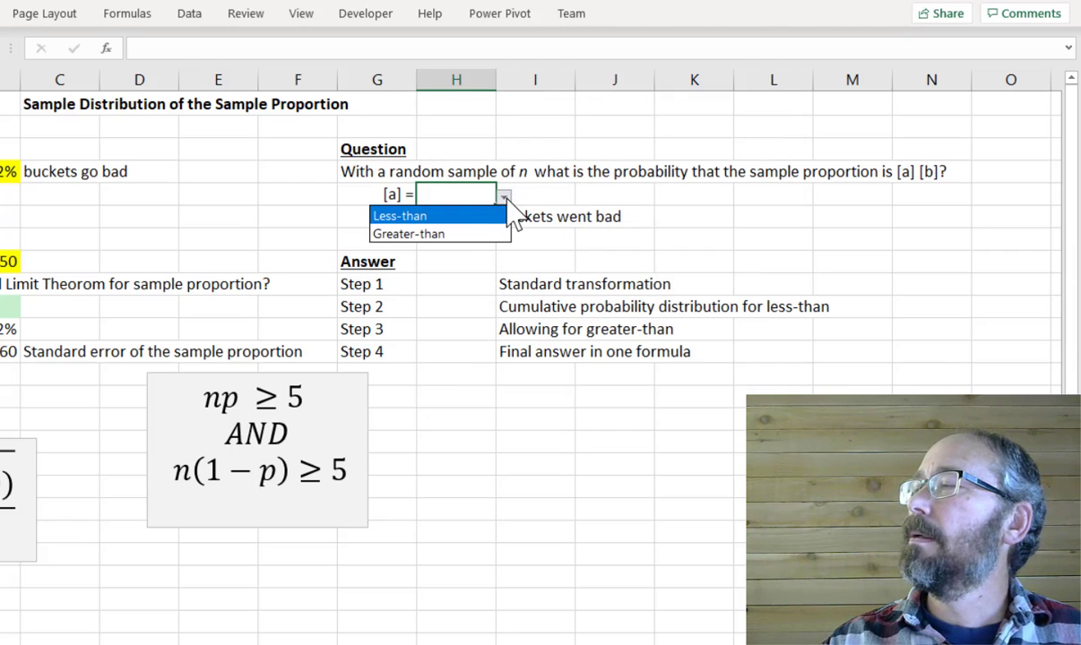
{"action": "left_click", "coordinate": [473, 214]}
Format the [b] threshold cell H6 as a percentage and set it to 14%.
{"action": "left_click", "coordinate": [472, 218]}
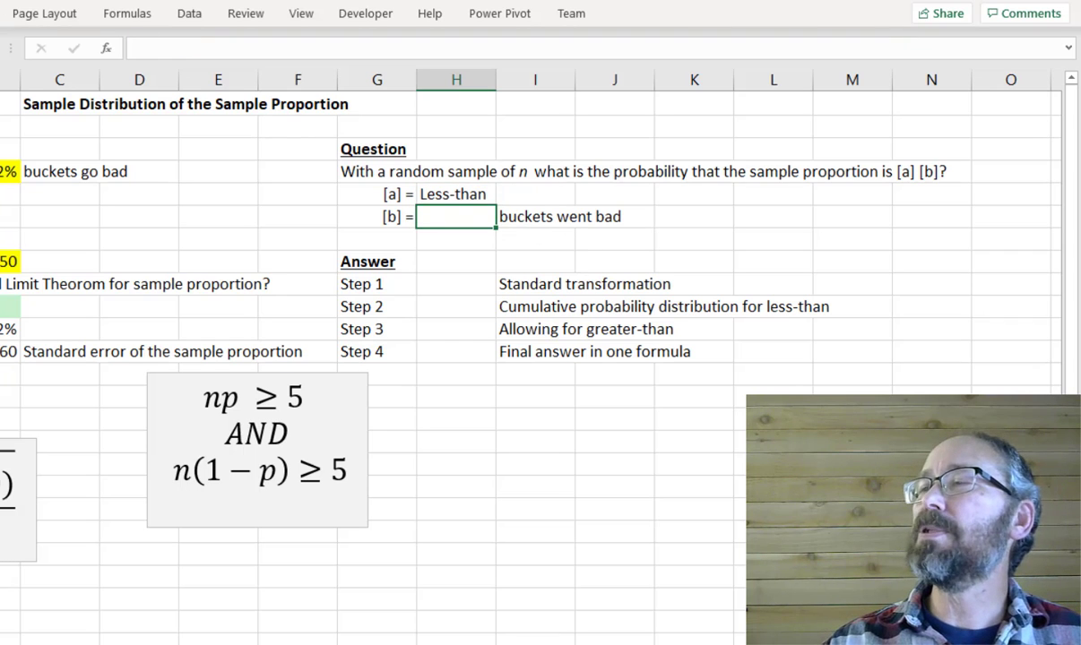
{"action": "left_click", "coordinate": [2, 13]}
{"action": "left_click", "coordinate": [371, 78]}
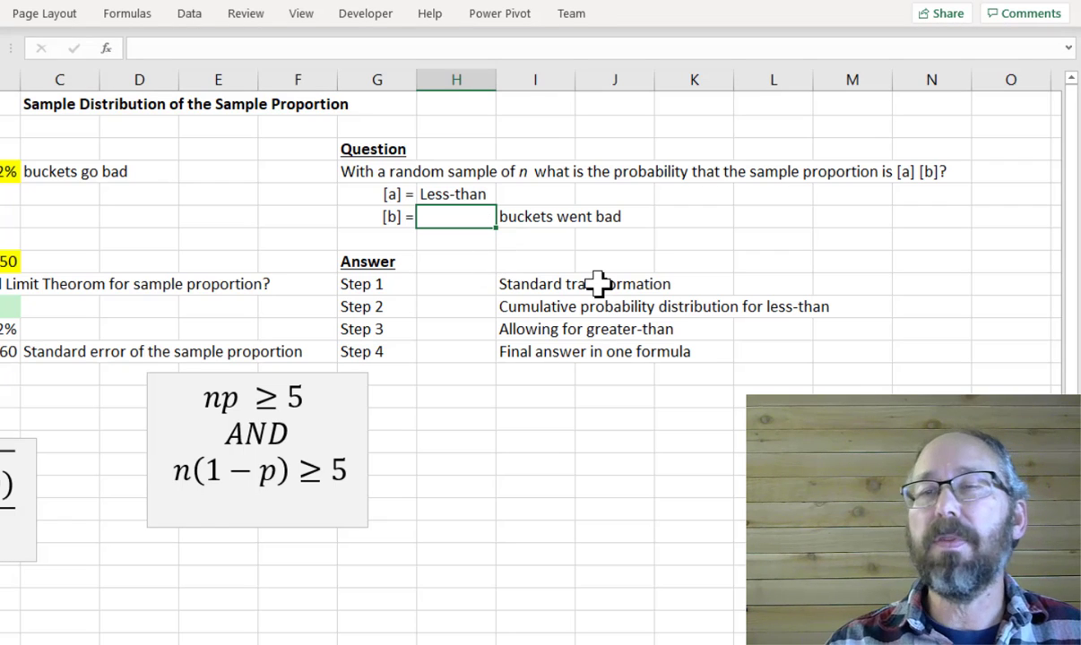
{"action": "type", "text": "14"}
{"action": "key", "text": "Return"}
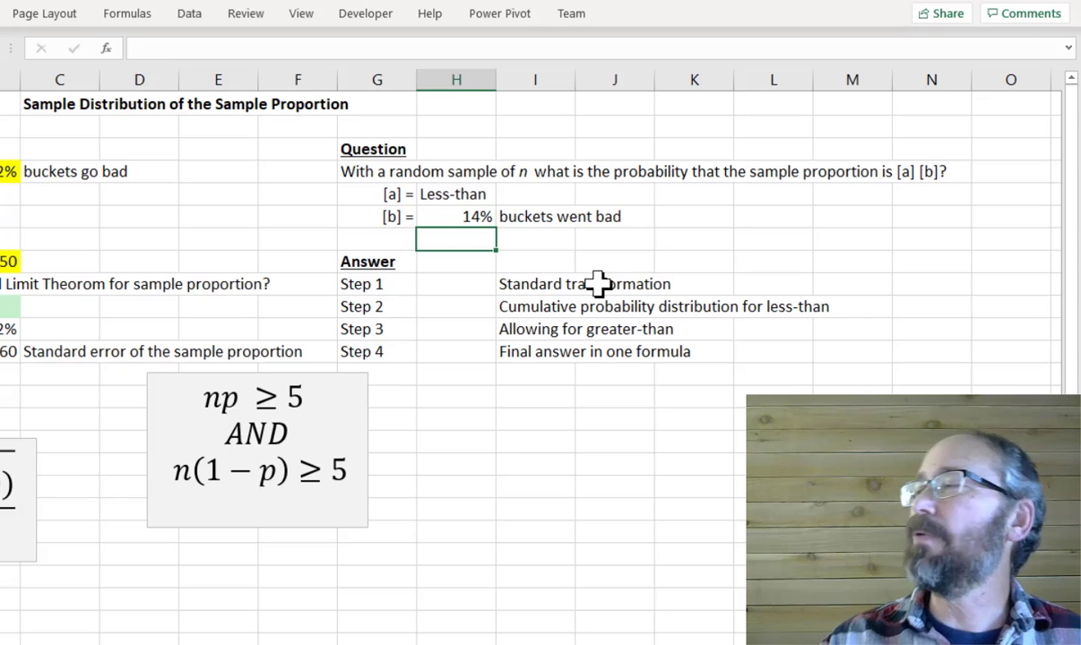
Turn the question in G4 into a CONCAT formula, quoting "With a random sample of " and replacing n with a reference to B8.
{"action": "left_click", "coordinate": [351, 172]}
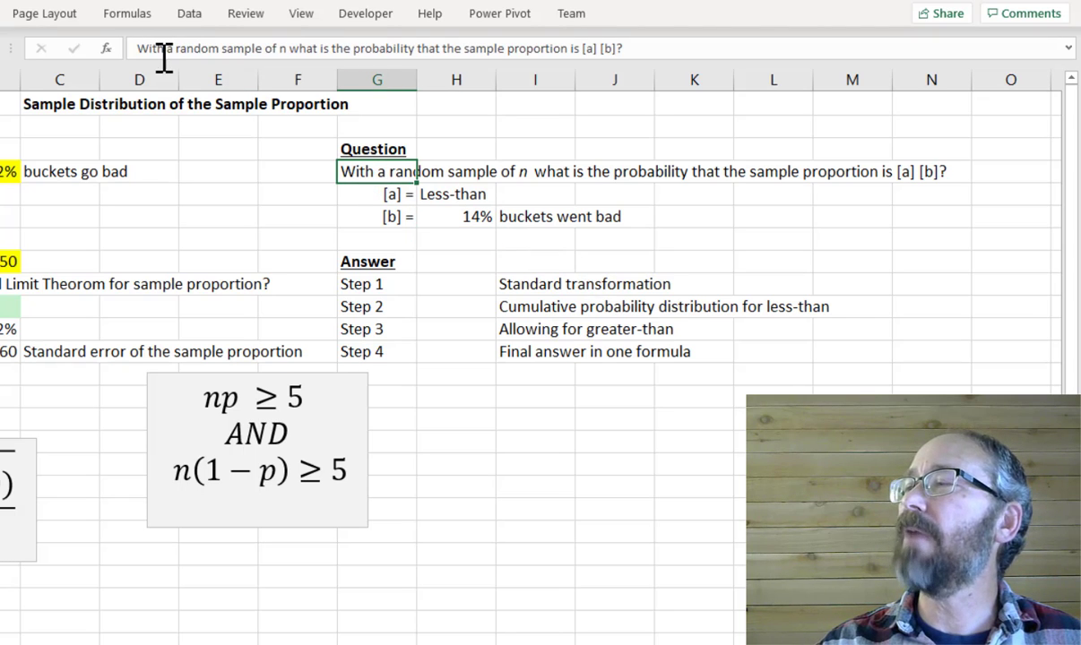
{"action": "left_click", "coordinate": [137, 48]}
{"action": "type", "text": "=conc"}
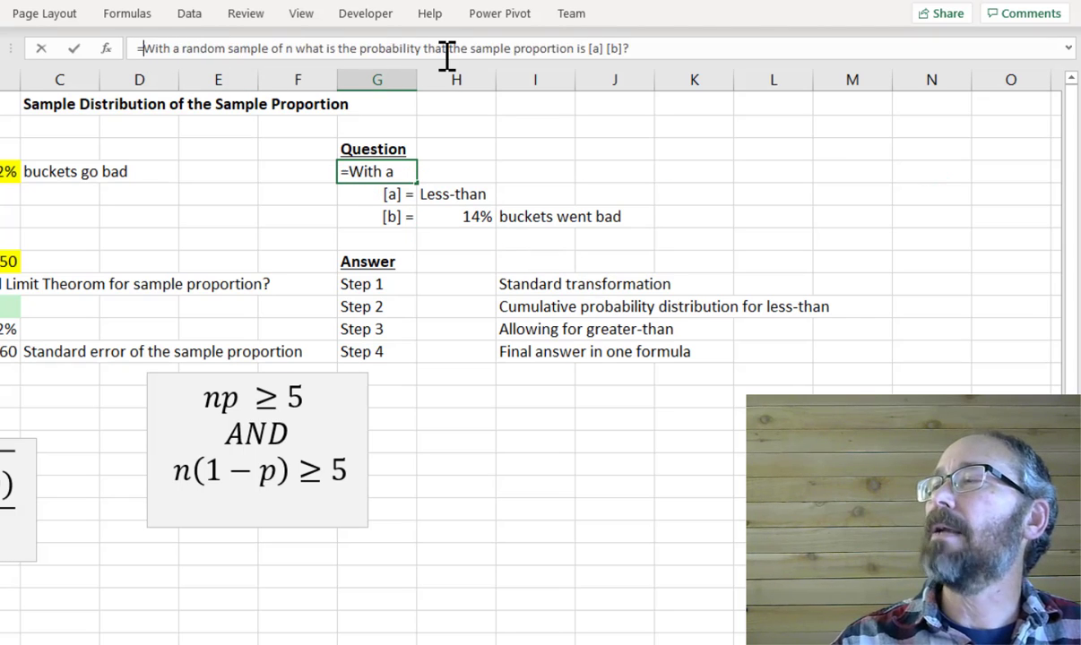
{"action": "key", "text": "Tab"}
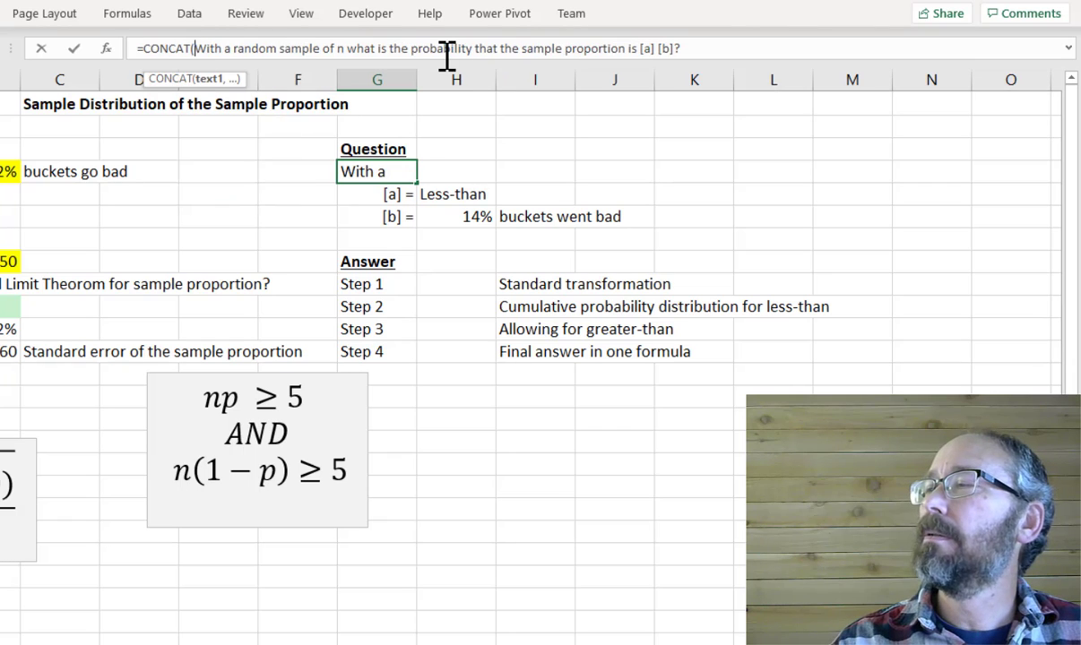
{"action": "type", "text": "\""}
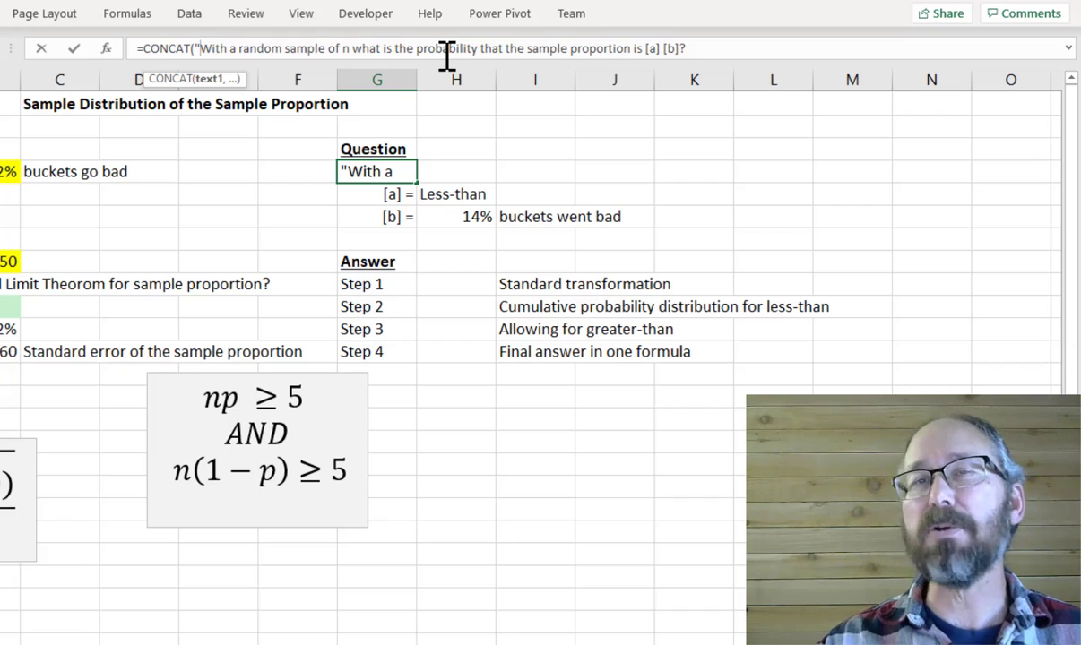
{"action": "key", "text": "ctrl+Right"}
{"action": "key", "text": "ctrl+Right"}
{"action": "key", "text": "ctrl+Right"}
{"action": "key", "text": "ctrl+Right"}
{"action": "key", "text": "ctrl+Right"}
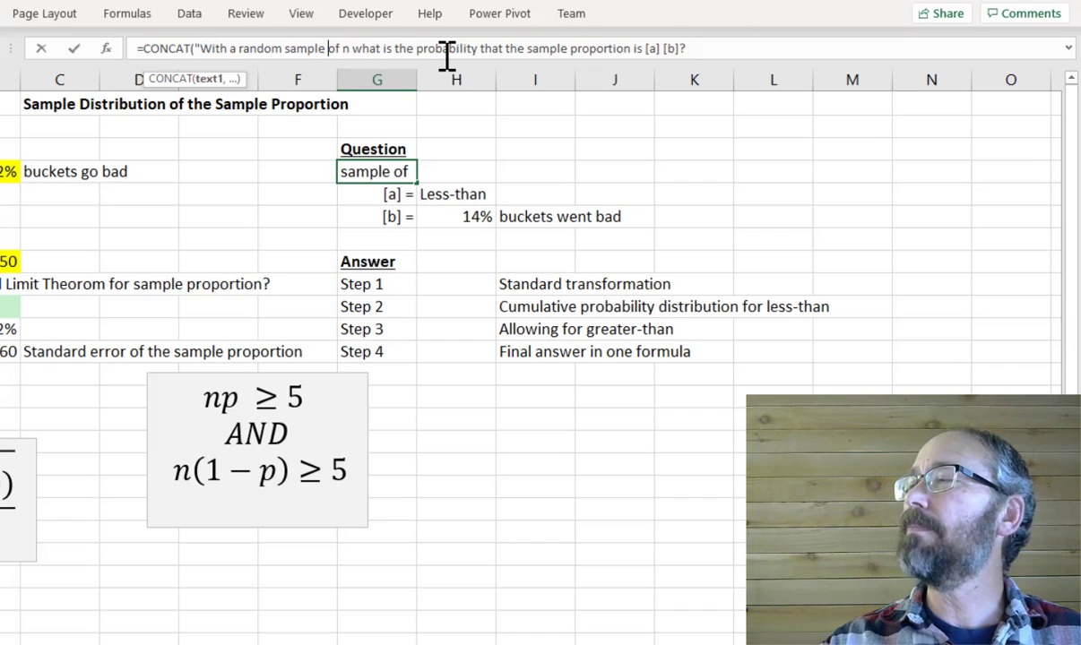
{"action": "key", "text": "ctrl+Right"}
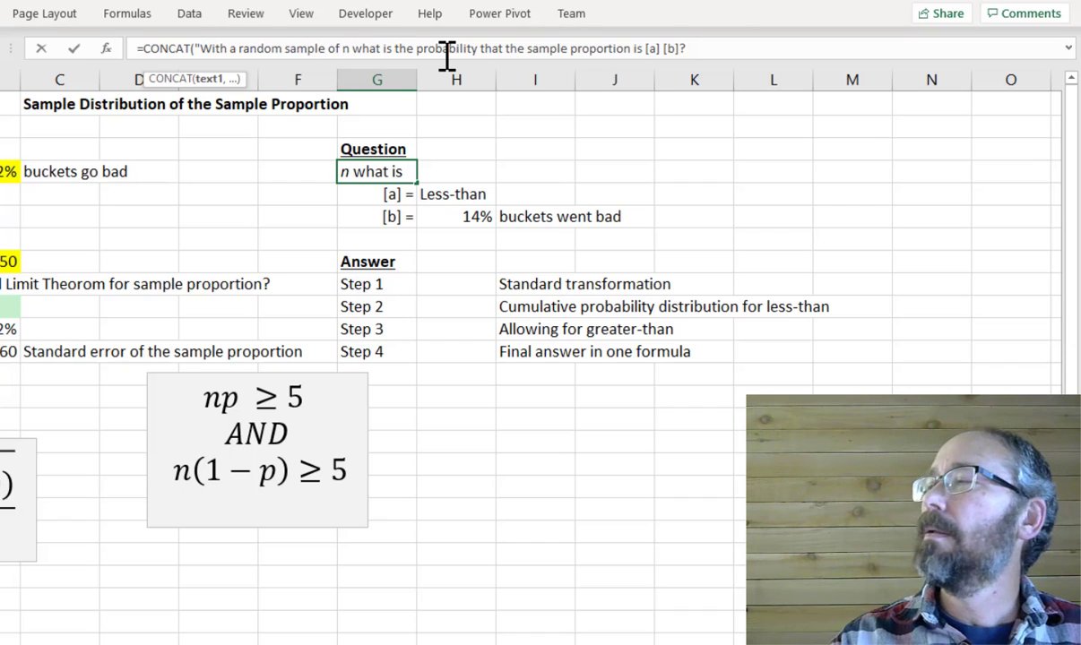
{"action": "type", "text": "\","}
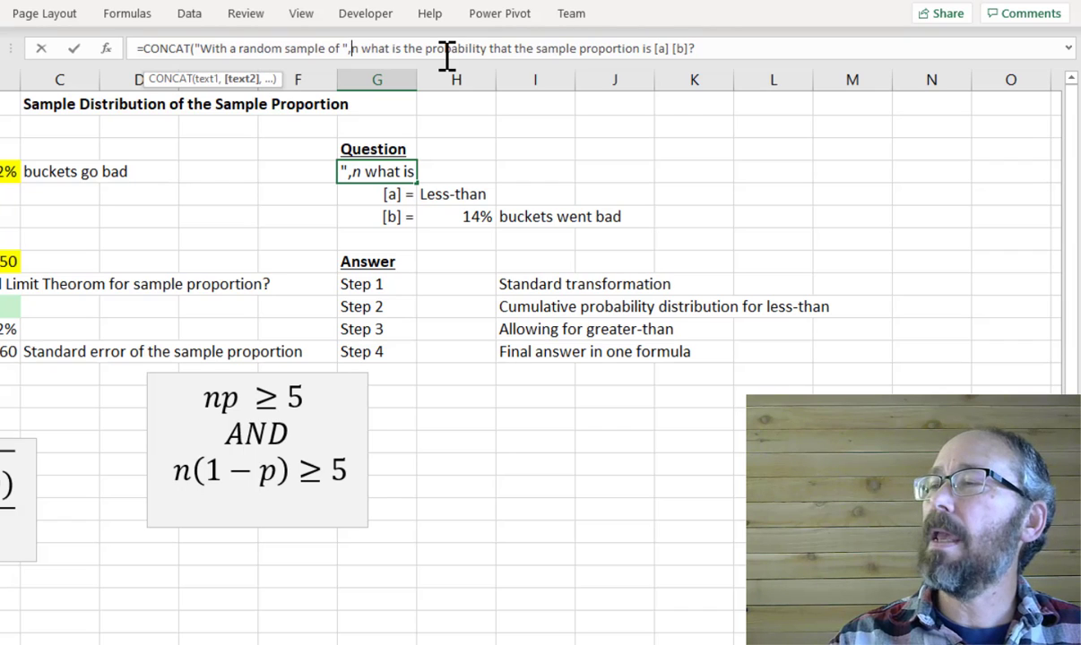
{"action": "type", "text": "B8"}
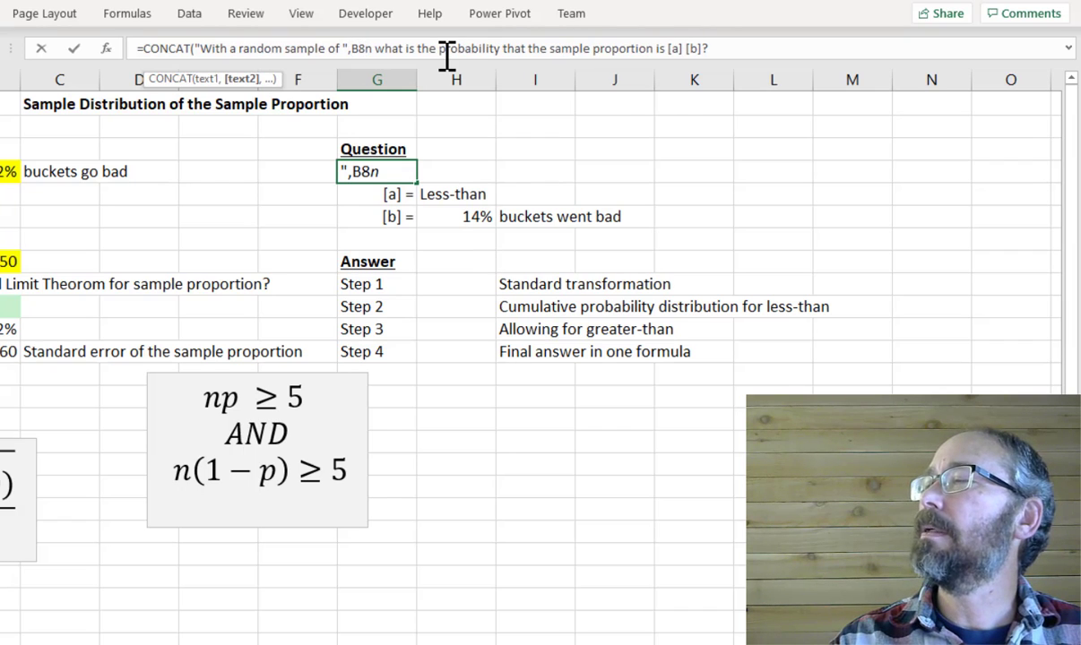
{"action": "type", "text": ","}
{"action": "key", "text": "Delete"}
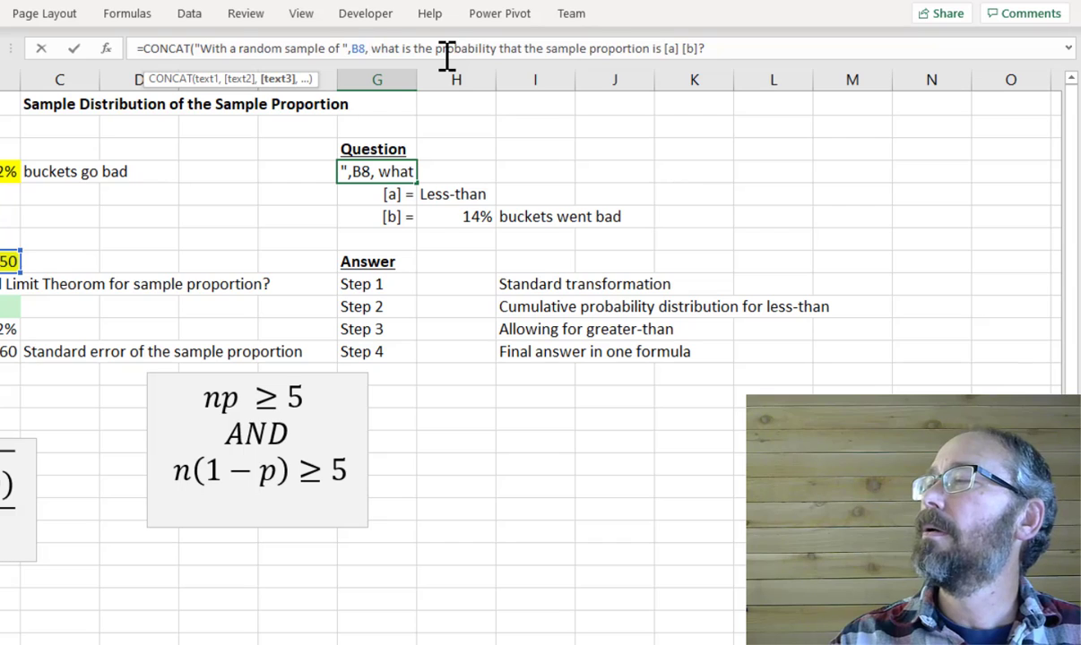
In the G4 formula, quote " what is the probability that the sample proportion is " and replace [a] with a reference to H5.
{"action": "type", "text": "\""}
{"action": "key", "text": "Right"}
{"action": "key", "text": "Right"}
{"action": "key", "text": "Right"}
{"action": "key", "text": "Right"}
{"action": "key", "text": "Right"}
{"action": "key", "text": "Right"}
{"action": "key", "text": "Right"}
{"action": "key", "text": "Right"}
{"action": "key", "text": "Right"}
{"action": "key", "text": "Right"}
{"action": "key", "text": "Right"}
{"action": "key", "text": "Right"}
{"action": "key", "text": "Right"}
{"action": "key", "text": "Right"}
{"action": "key", "text": "Right"}
{"action": "key", "text": "Right"}
{"action": "key", "text": "Right"}
{"action": "key", "text": "Right"}
{"action": "key", "text": "Right"}
{"action": "key", "text": "Right"}
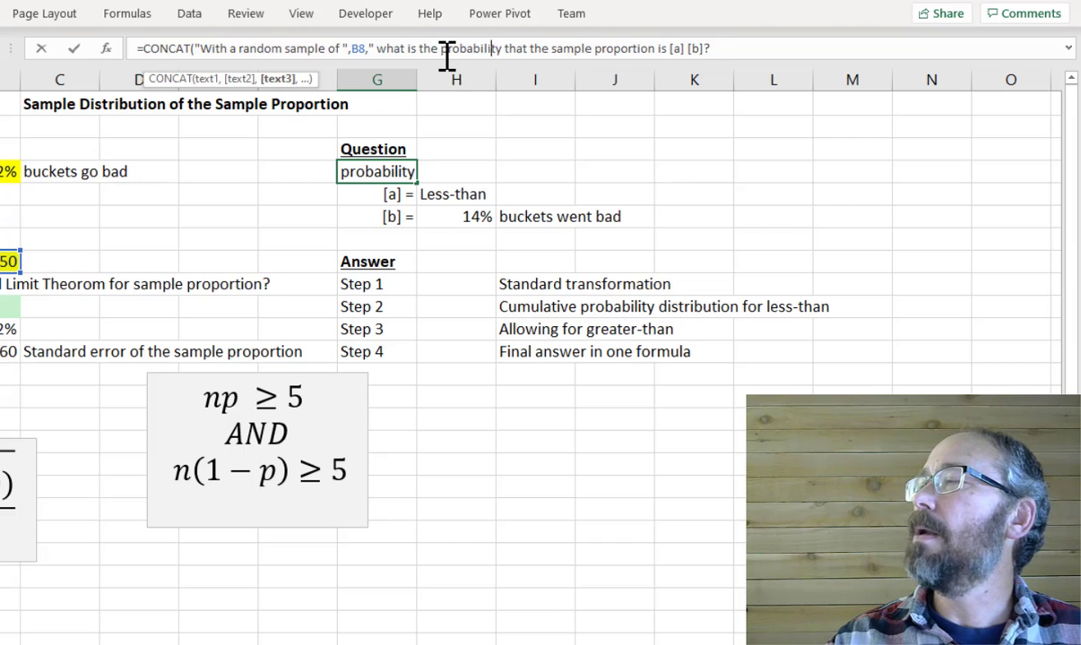
{"action": "key", "text": "Right"}
{"action": "key", "text": "Right"}
{"action": "key", "text": "Right"}
{"action": "key", "text": "Right"}
{"action": "key", "text": "Right"}
{"action": "key", "text": "Right"}
{"action": "key", "text": "Right"}
{"action": "key", "text": "Right"}
{"action": "key", "text": "Right"}
{"action": "key", "text": "Right"}
{"action": "key", "text": "Right"}
{"action": "key", "text": "Right"}
{"action": "key", "text": "Right"}
{"action": "key", "text": "Right"}
{"action": "key", "text": "Right"}
{"action": "key", "text": "Right"}
{"action": "key", "text": "Right"}
{"action": "key", "text": "Right"}
{"action": "key", "text": "Right"}
{"action": "key", "text": "Right"}
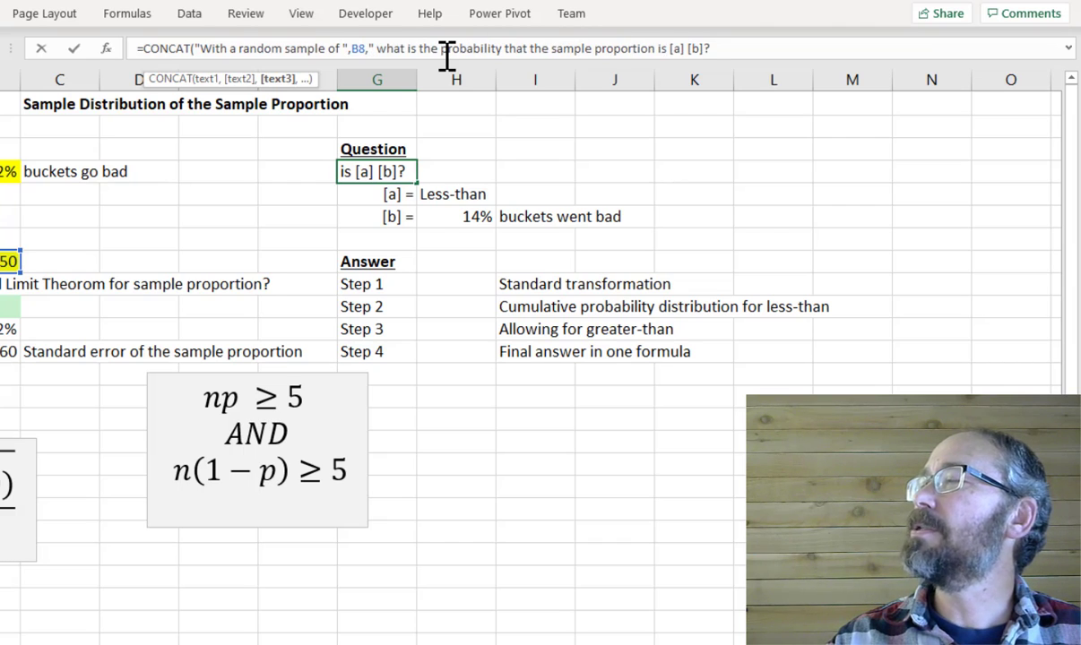
{"action": "key", "text": "Delete"}
{"action": "key", "text": "Delete"}
{"action": "key", "text": "Delete"}
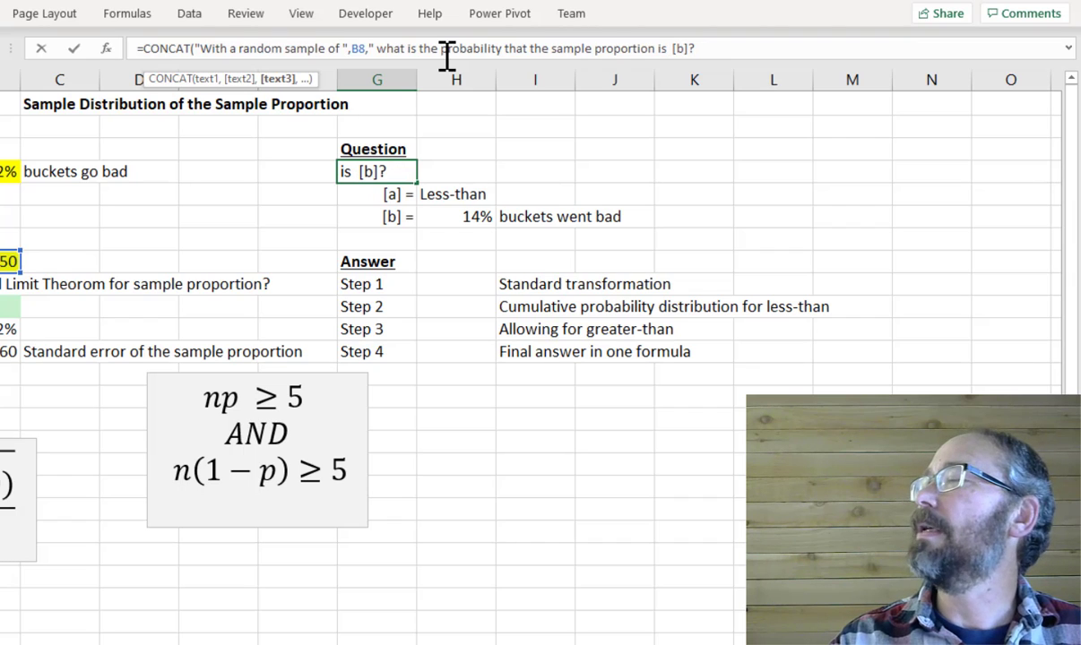
{"action": "type", "text": "\""}
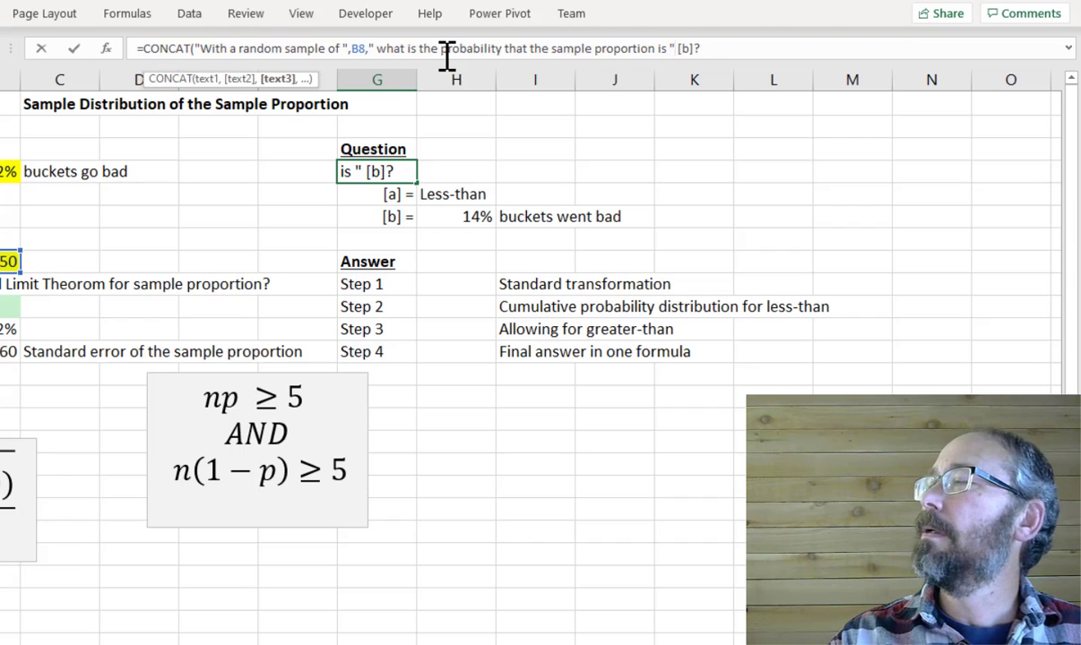
{"action": "type", "text": ",B"}
{"action": "key", "text": "BackSpace"}
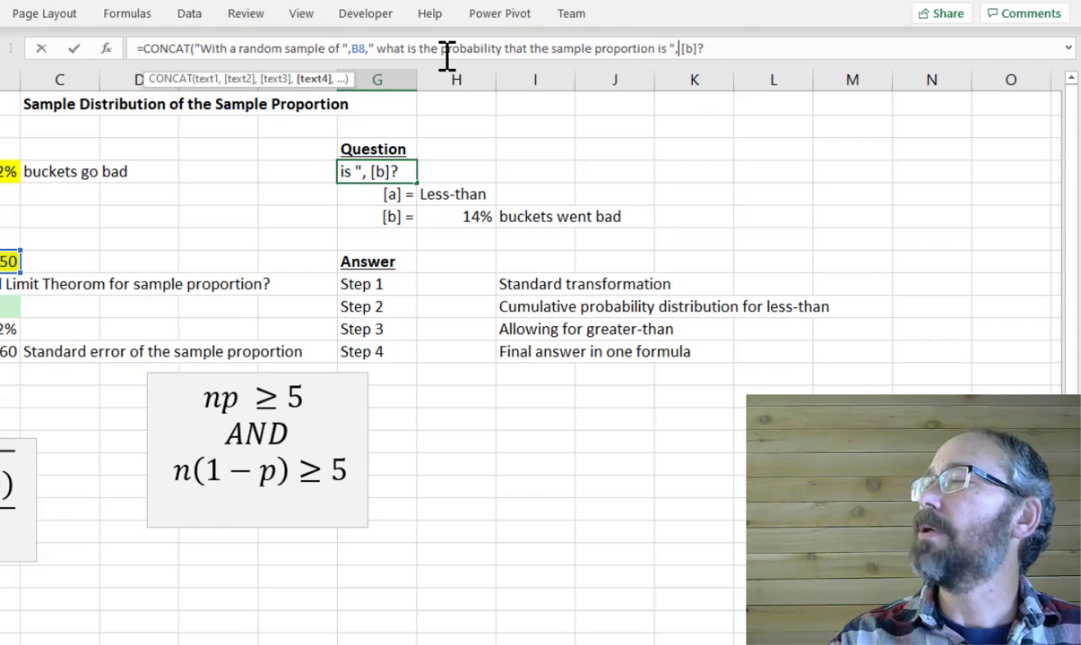
{"action": "type", "text": "H5"}
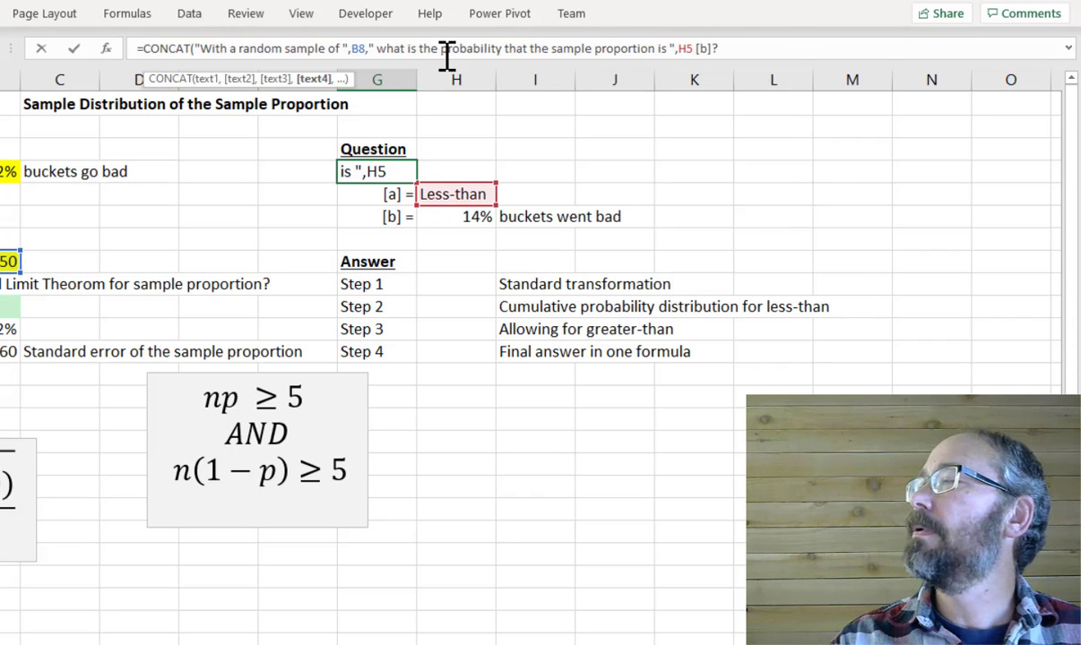
In the G4 CONCAT formula, add a quoted space after H5 and replace [b] with a reference to H6.
{"action": "type", "text": ",\" \","}
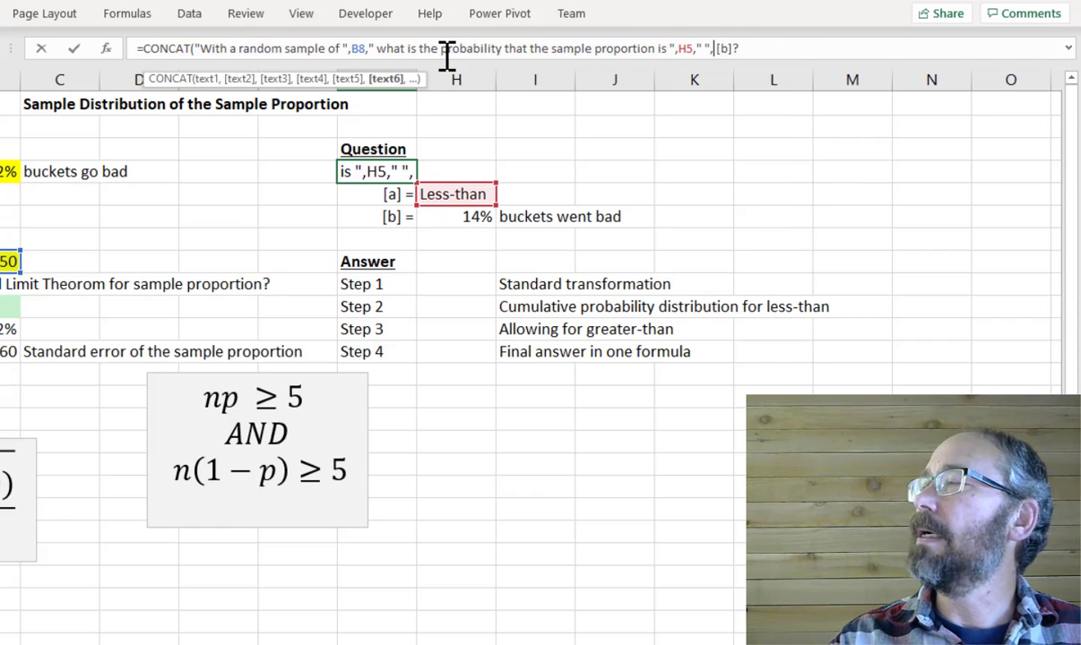
{"action": "key", "text": "Delete"}
{"action": "key", "text": "Delete"}
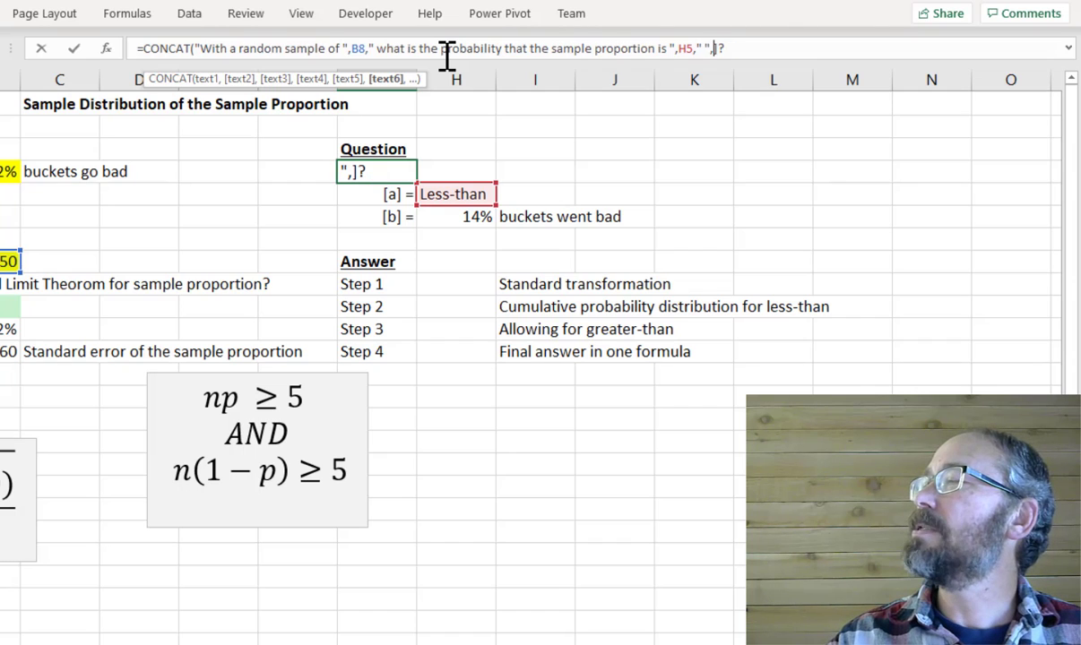
{"action": "key", "text": "Delete"}
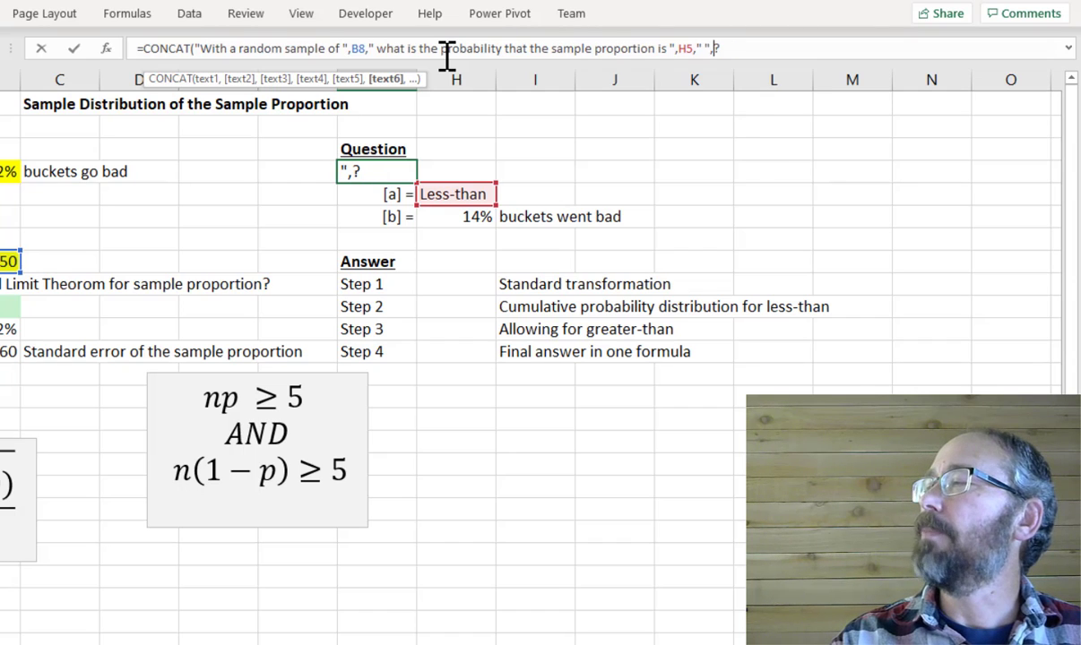
{"action": "type", "text": "H"}
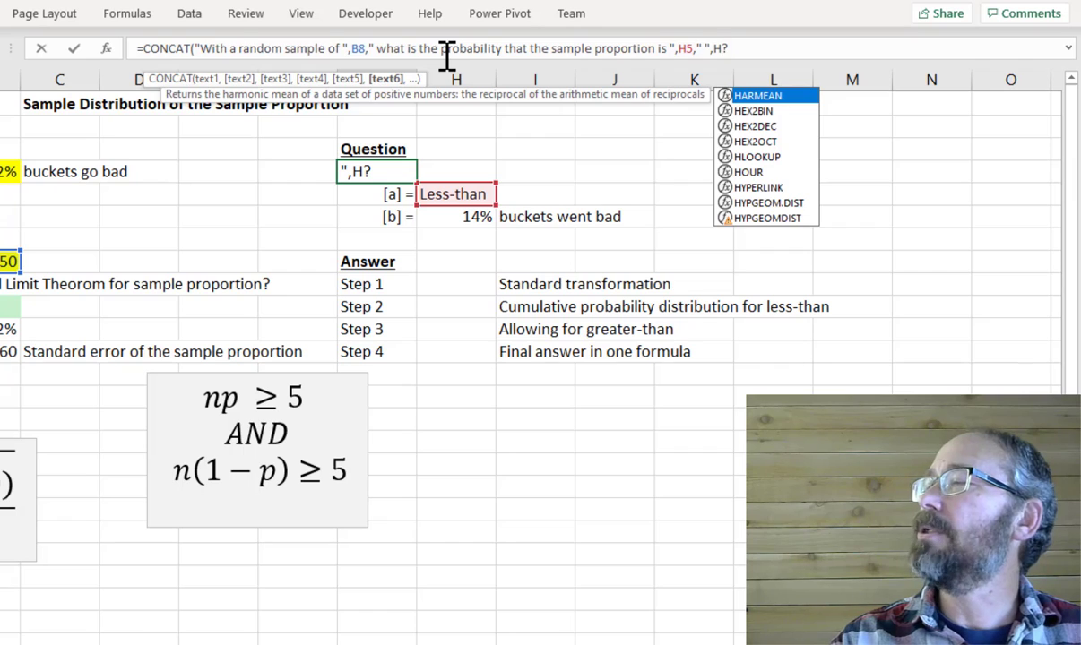
{"action": "type", "text": "6,"}
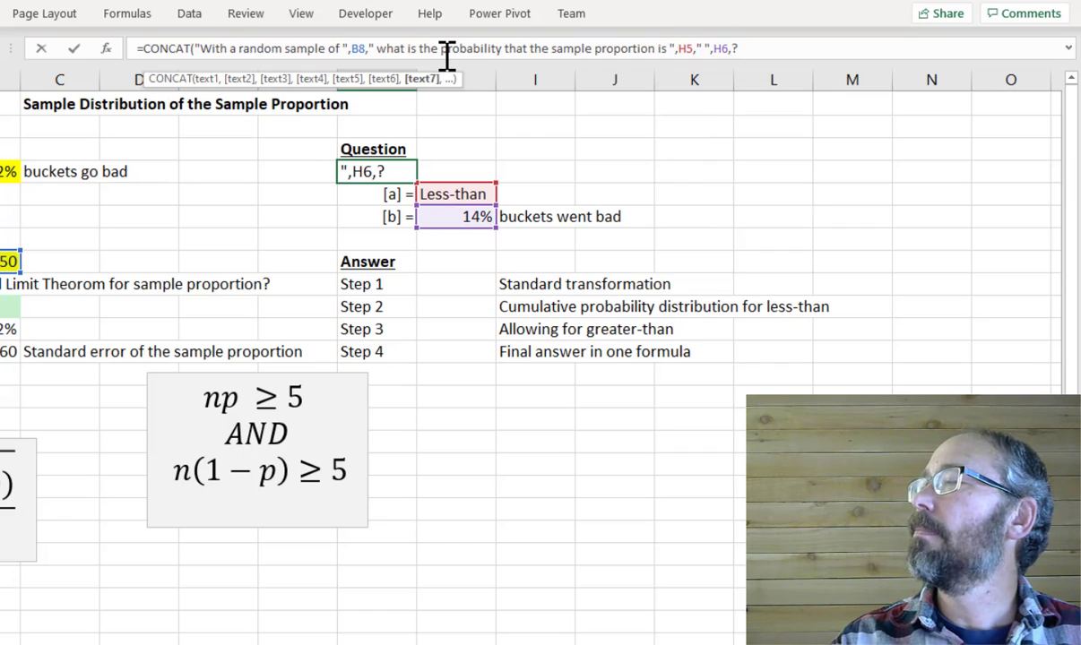
{"action": "type", "text": "\""}
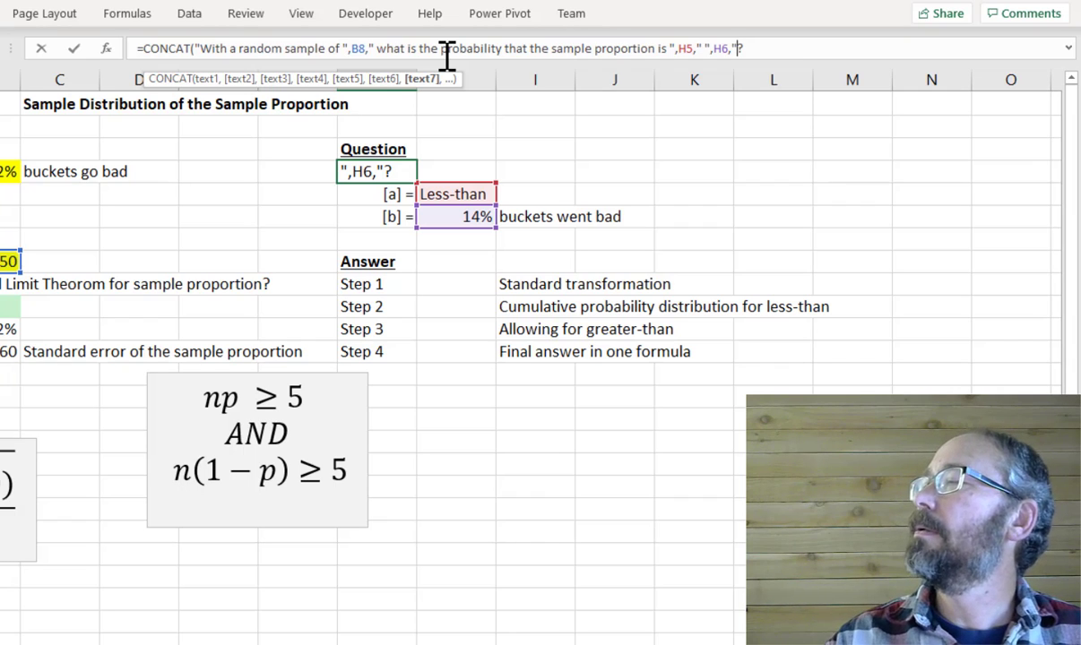
{"action": "key", "text": "Right"}
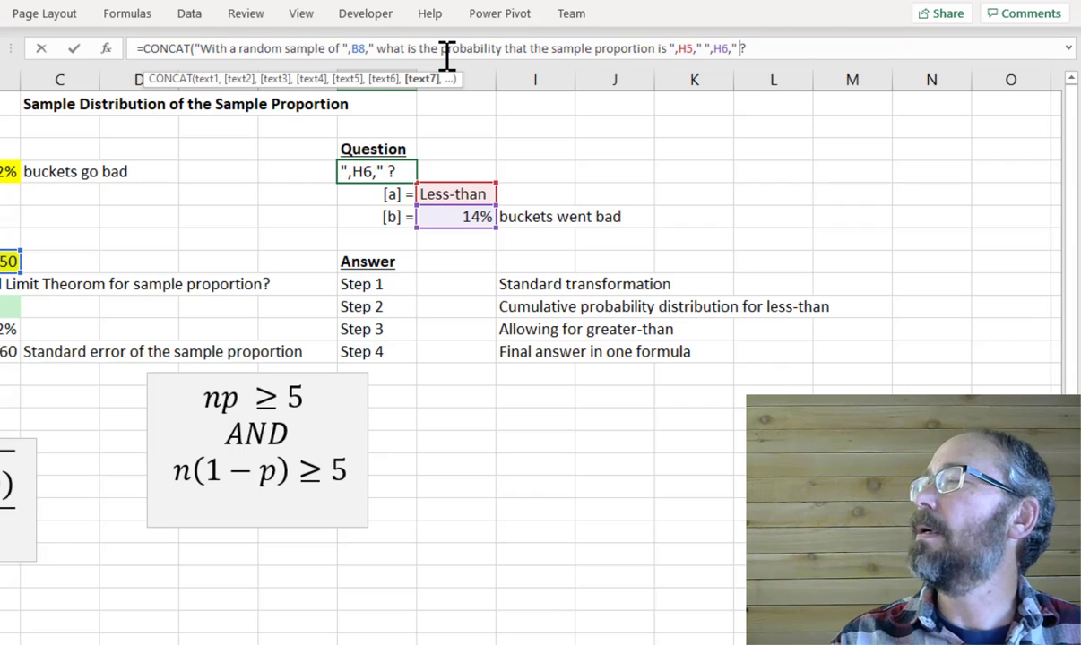
{"action": "type", "text": "bucke"}
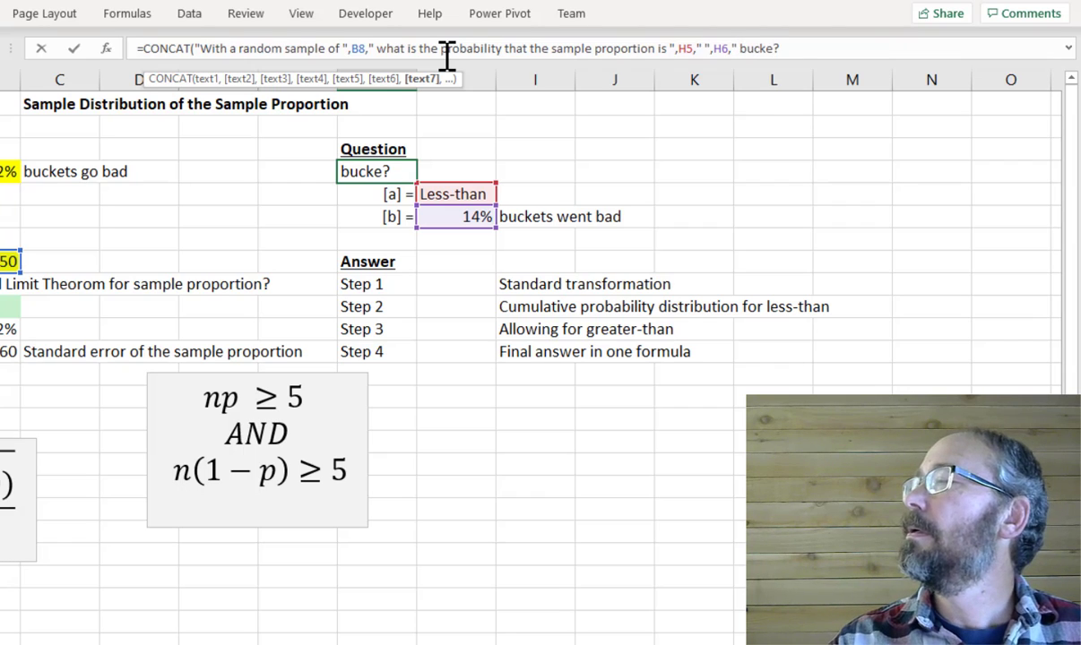
{"action": "type", "text": "ts wne"}
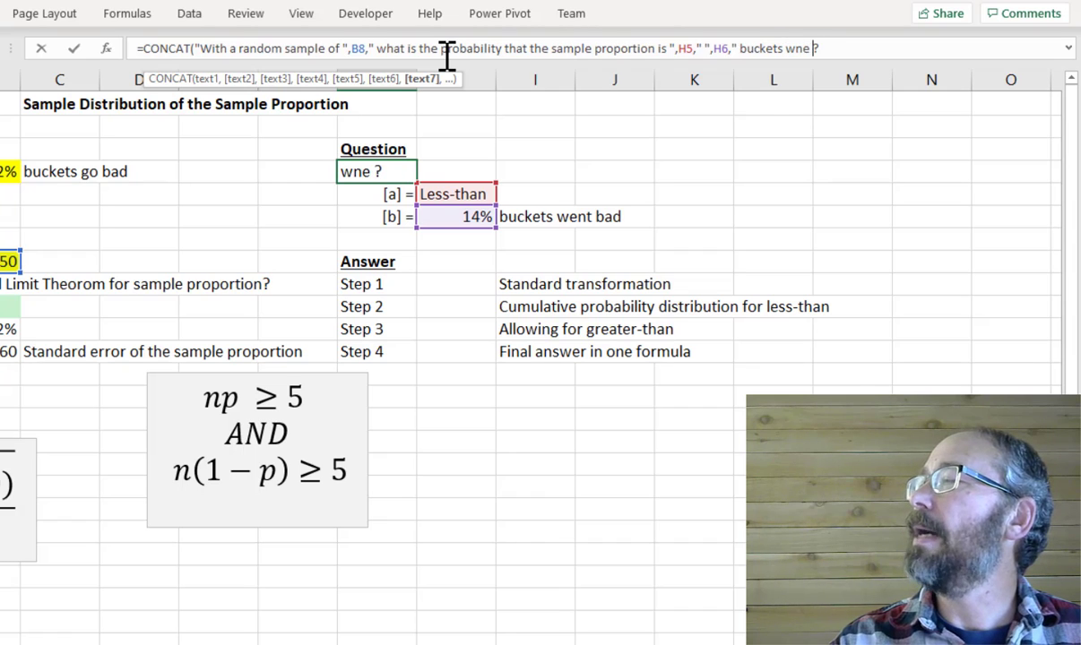
{"action": "key", "text": "BackSpace"}
{"action": "key", "text": "BackSpace"}
{"action": "key", "text": "BackSpace"}
{"action": "key", "text": "BackSpace"}
{"action": "key", "text": "BackSpace"}
{"action": "key", "text": "BackSpace"}
{"action": "key", "text": "BackSpace"}
{"action": "key", "text": "BackSpace"}
{"action": "key", "text": "BackSpace"}
{"action": "key", "text": "BackSpace"}
{"action": "key", "text": "BackSpace"}
{"action": "key", "text": "BackSpace"}
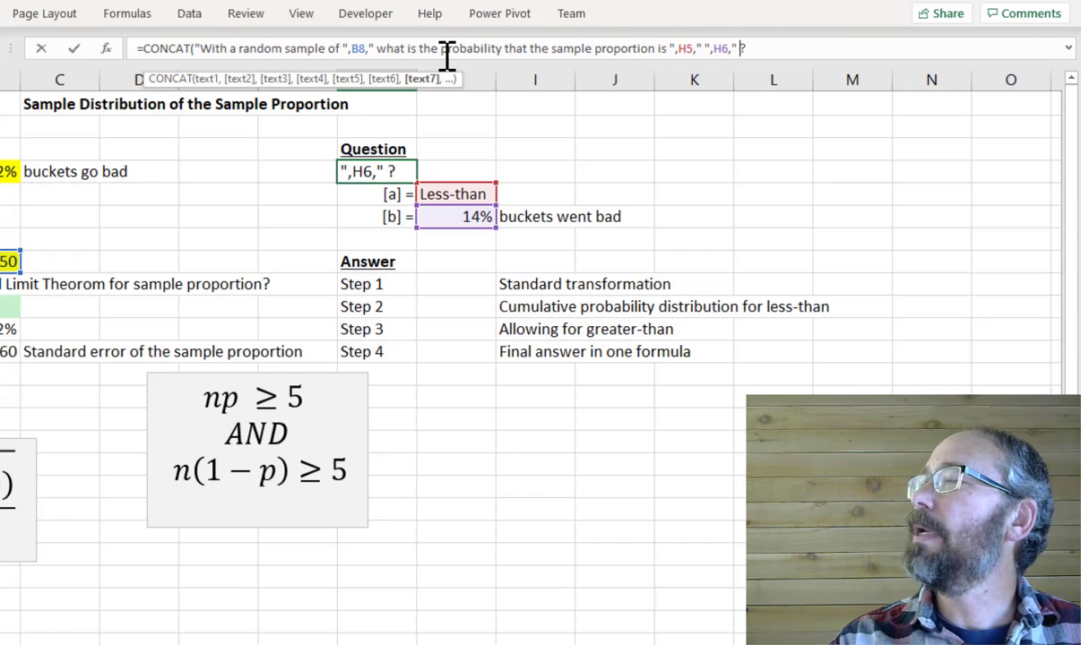
{"action": "key", "text": "BackSpace"}
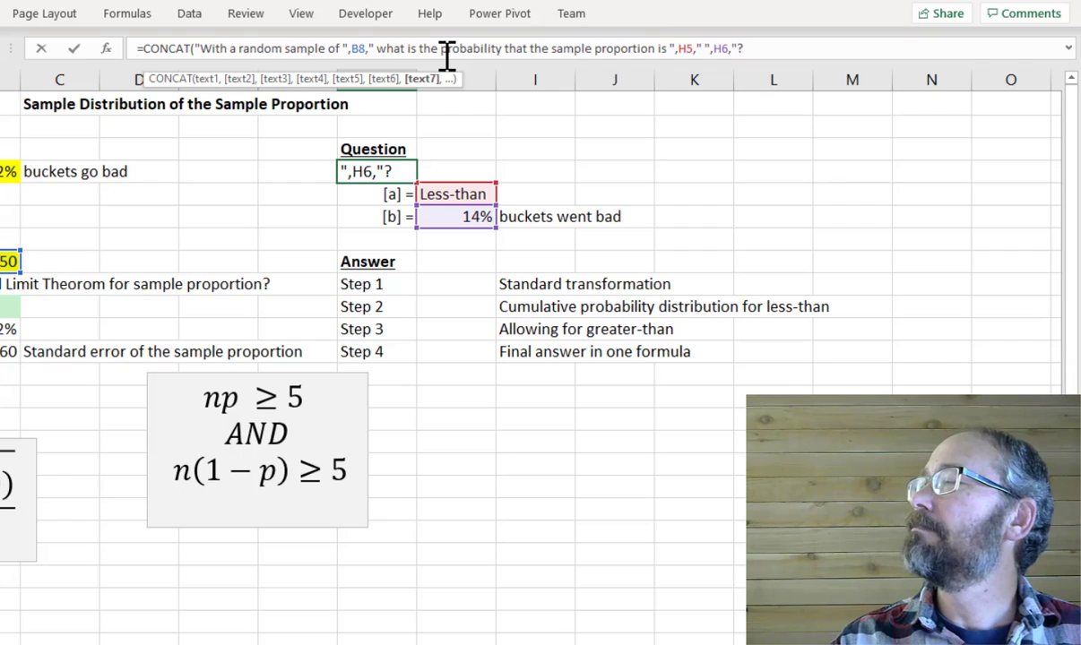
Complete the G4 formula with a quoted space, a reference to I6 and a quoted question mark, and enter it.
{"action": "type", "text": "\""}
{"action": "key", "text": "BackSpace"}
{"action": "type", "text": "\","}
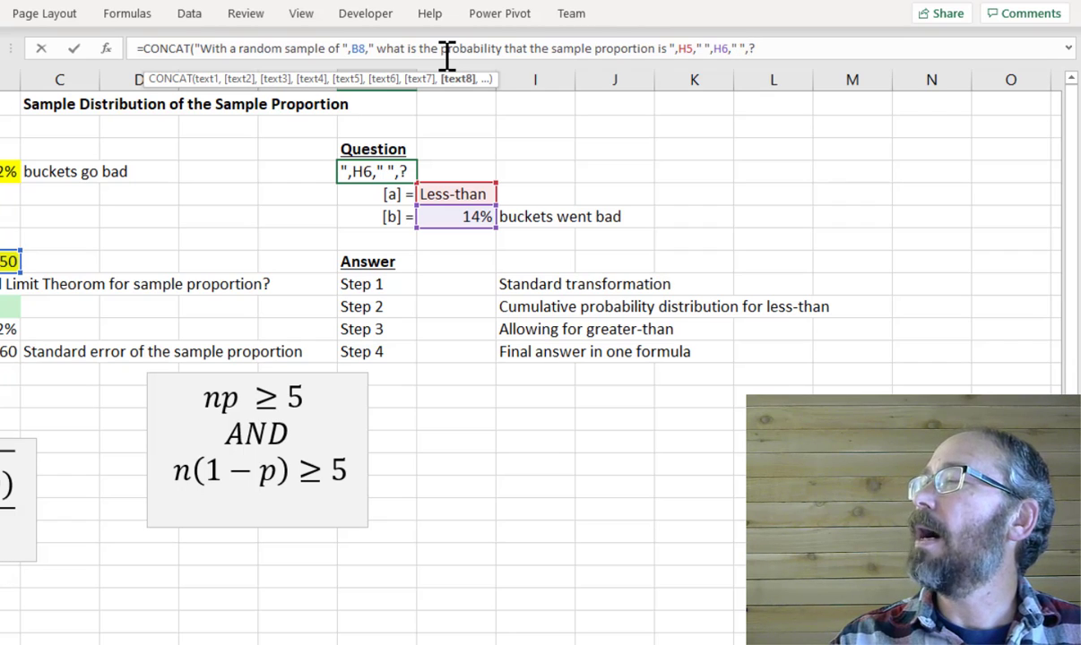
{"action": "type", "text": "I6,"}
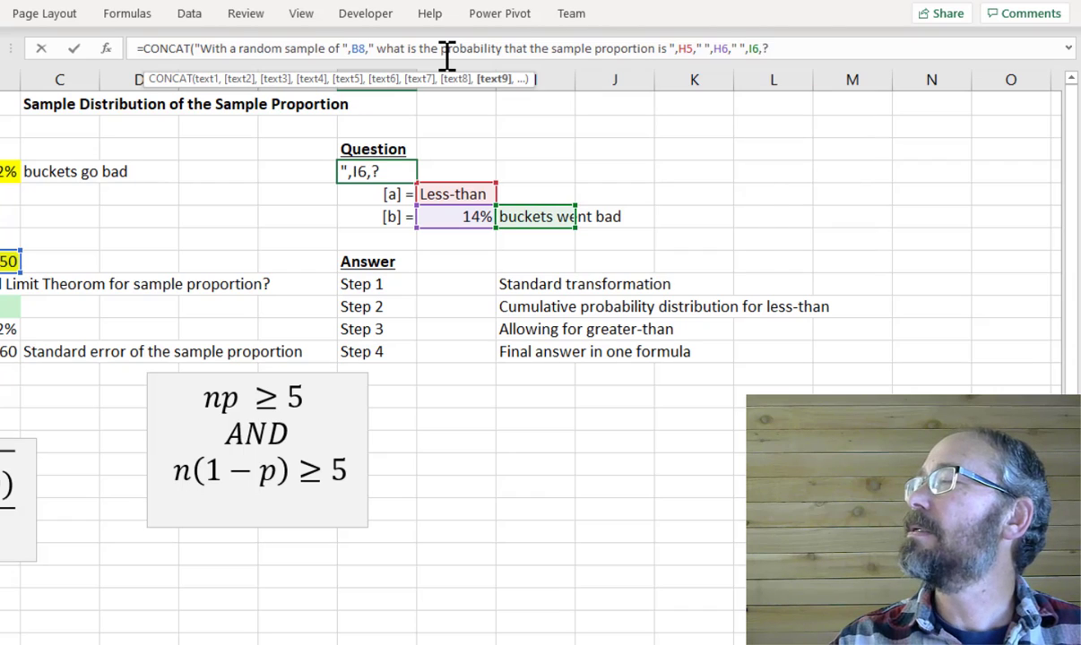
{"action": "type", "text": "\""}
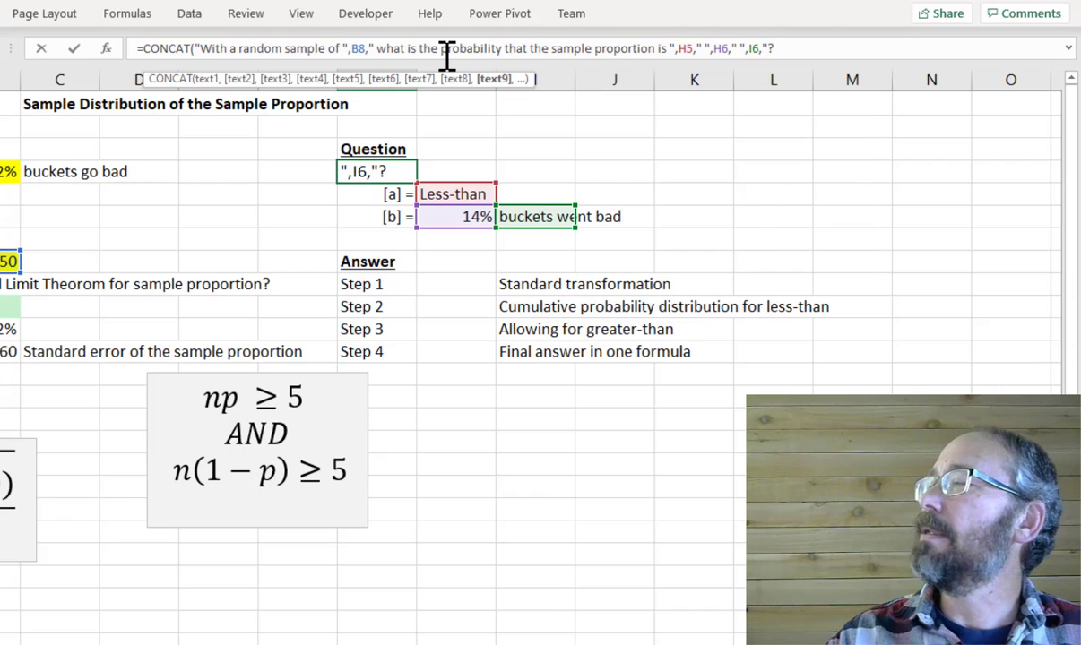
{"action": "key", "text": "Right"}
{"action": "type", "text": "\")"}
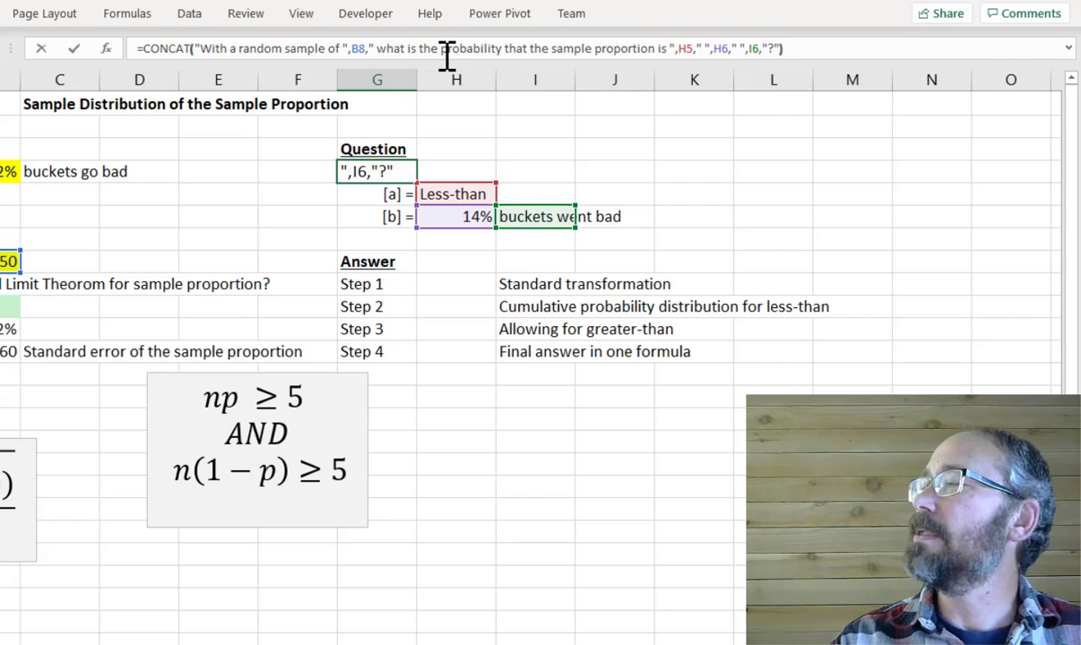
{"action": "key", "text": "Return"}
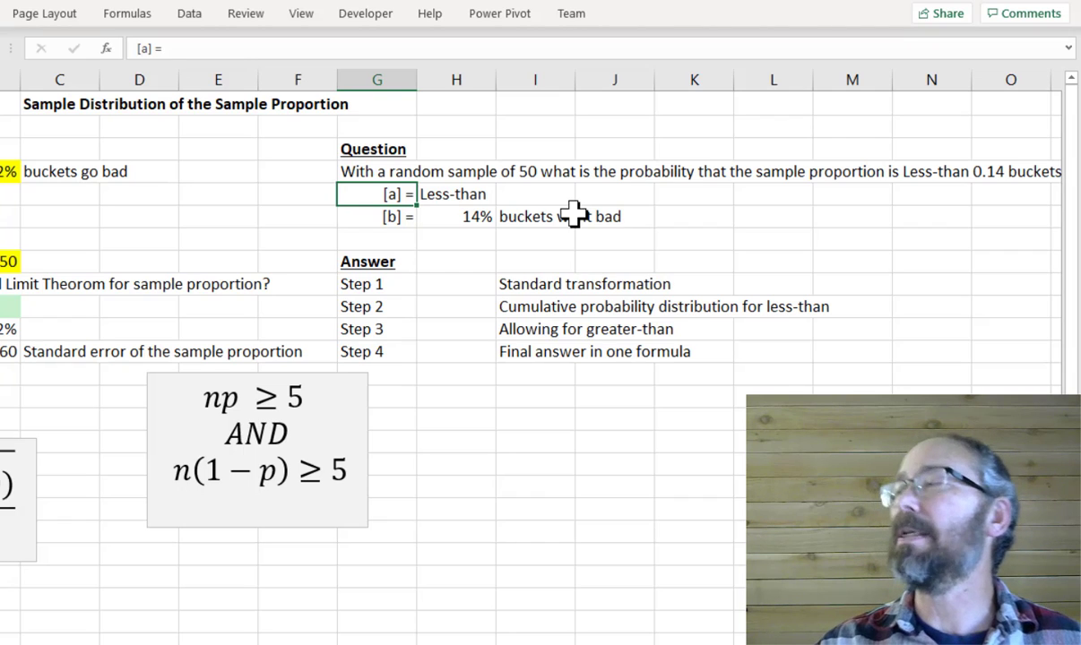
Fill the [a] and [b] input cells H5:H6 with yellow.
{"action": "left_click", "coordinate": [466, 199]}
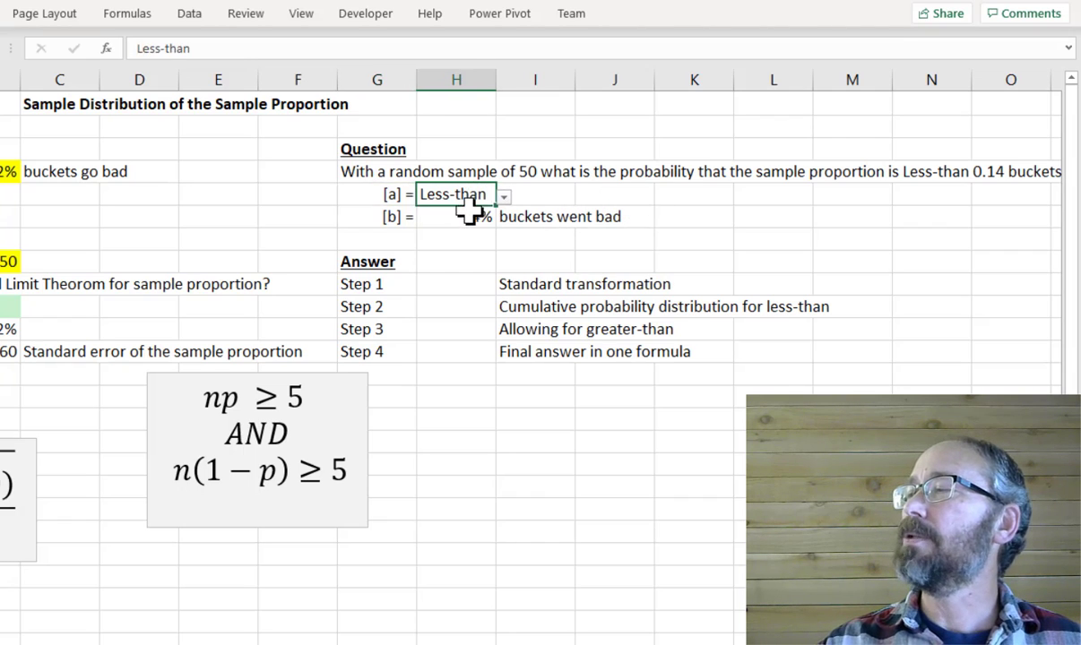
{"action": "left_click_drag", "start_coordinate": [468, 210], "coordinate": [468, 217]}
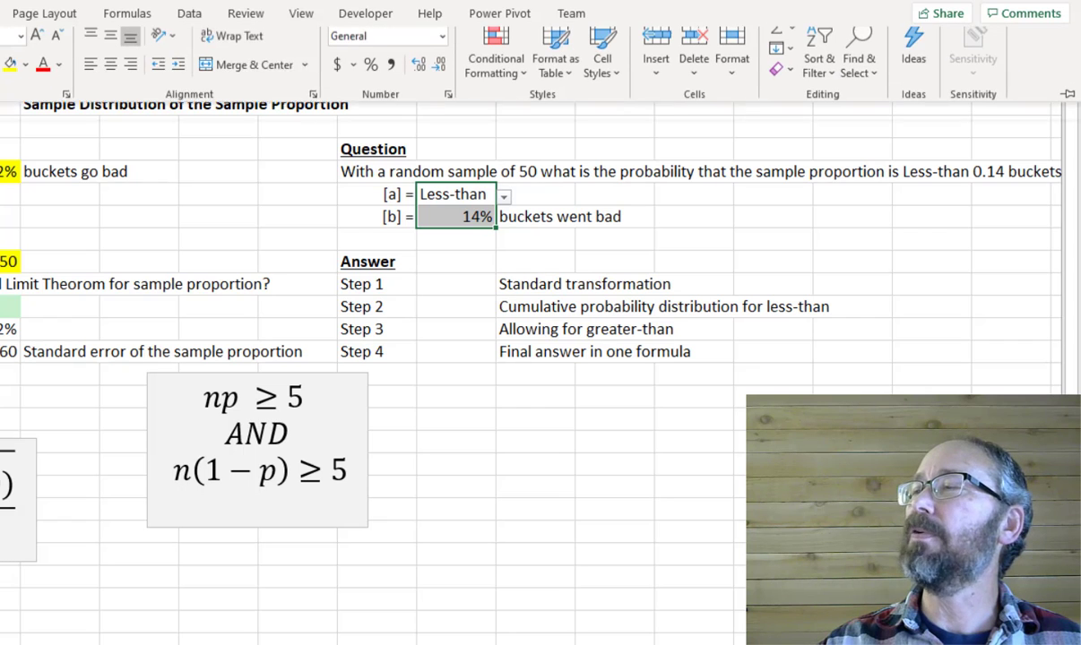
{"action": "left_click", "coordinate": [11, 76]}
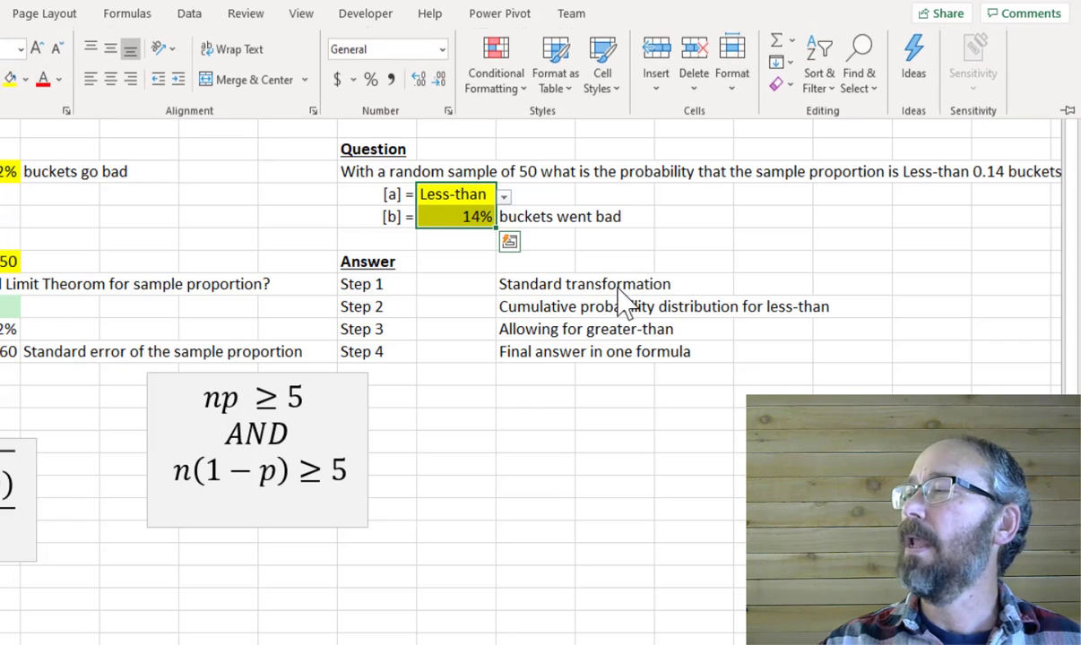
{"action": "left_click", "coordinate": [456, 285]}
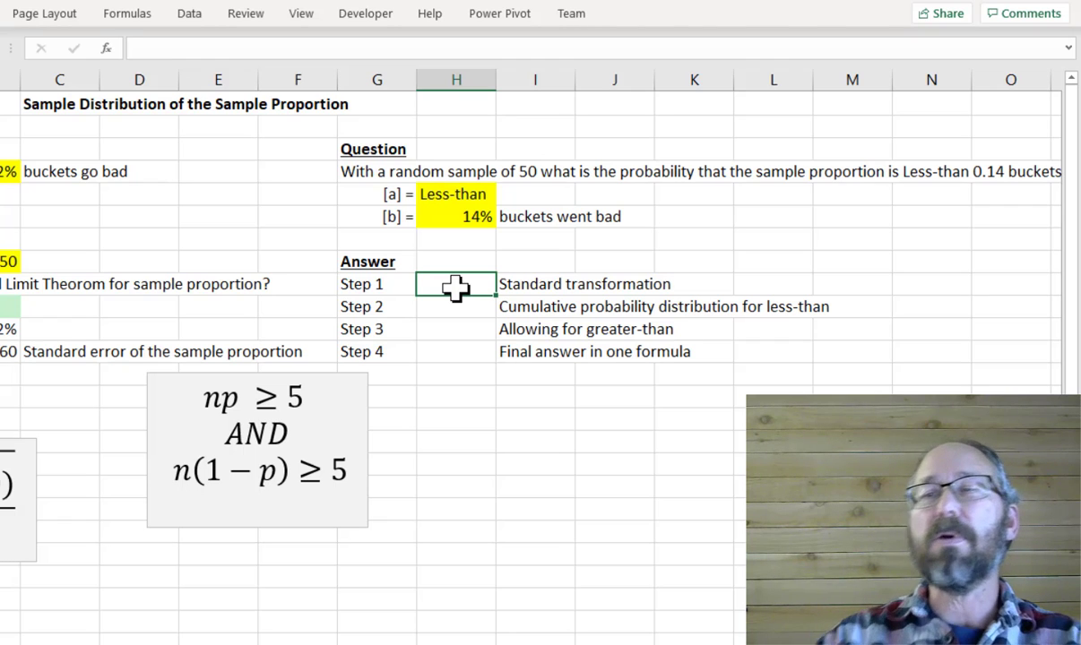
Paste the standard transformation equation box and place it over columns K to M, just above the Step 2 row.
{"action": "left_click", "coordinate": [896, 520]}
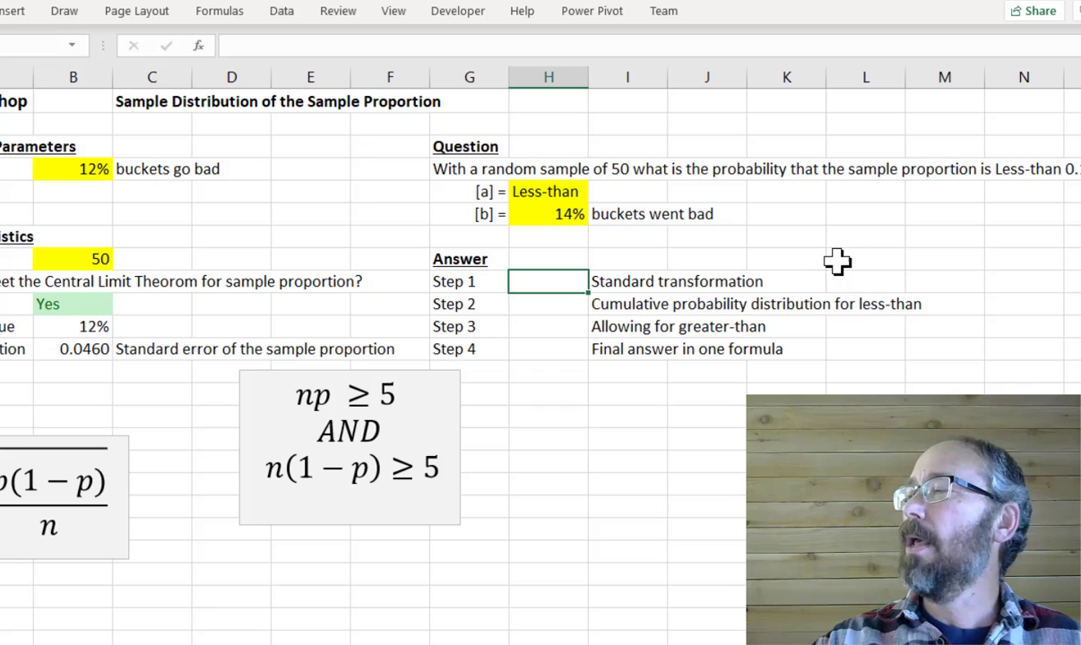
{"action": "left_click", "coordinate": [758, 260]}
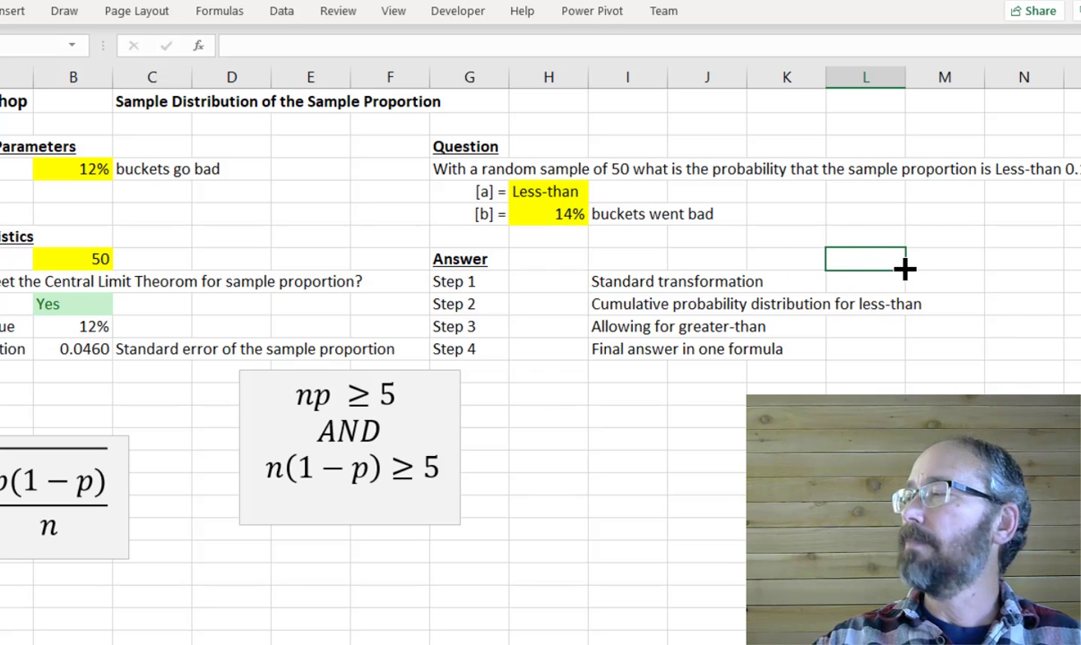
{"action": "key", "text": "ctrl+v"}
{"action": "left_click_drag", "start_coordinate": [873, 247], "coordinate": [819, 182]}
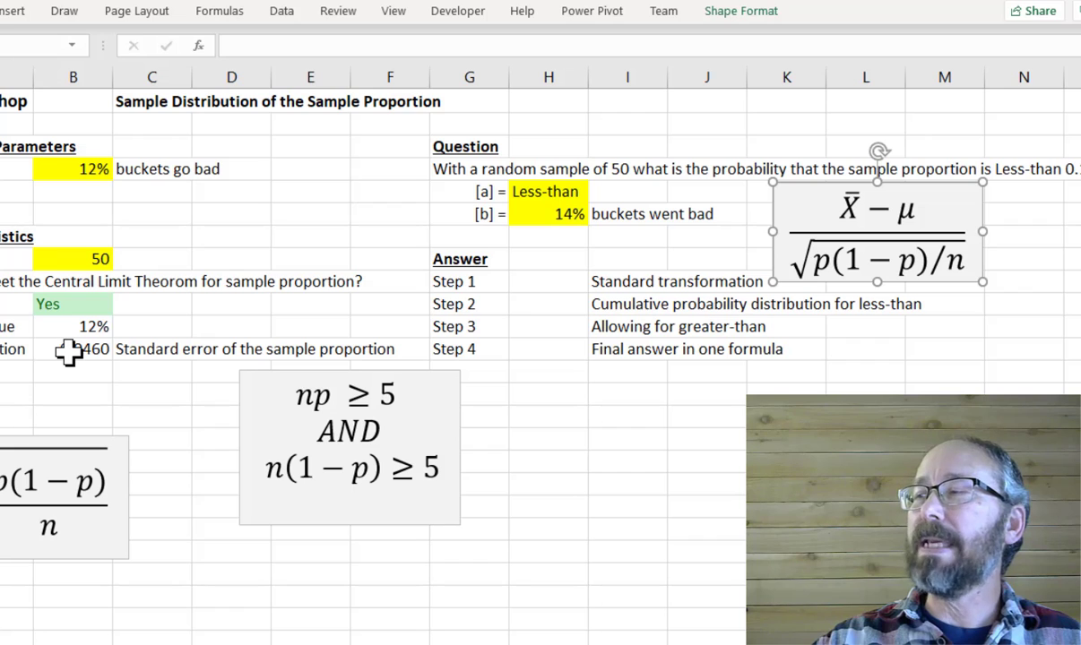
Enter the Step 1 standard transformation formula =(H6-B4)/B12 in H9.
{"action": "left_click", "coordinate": [515, 280]}
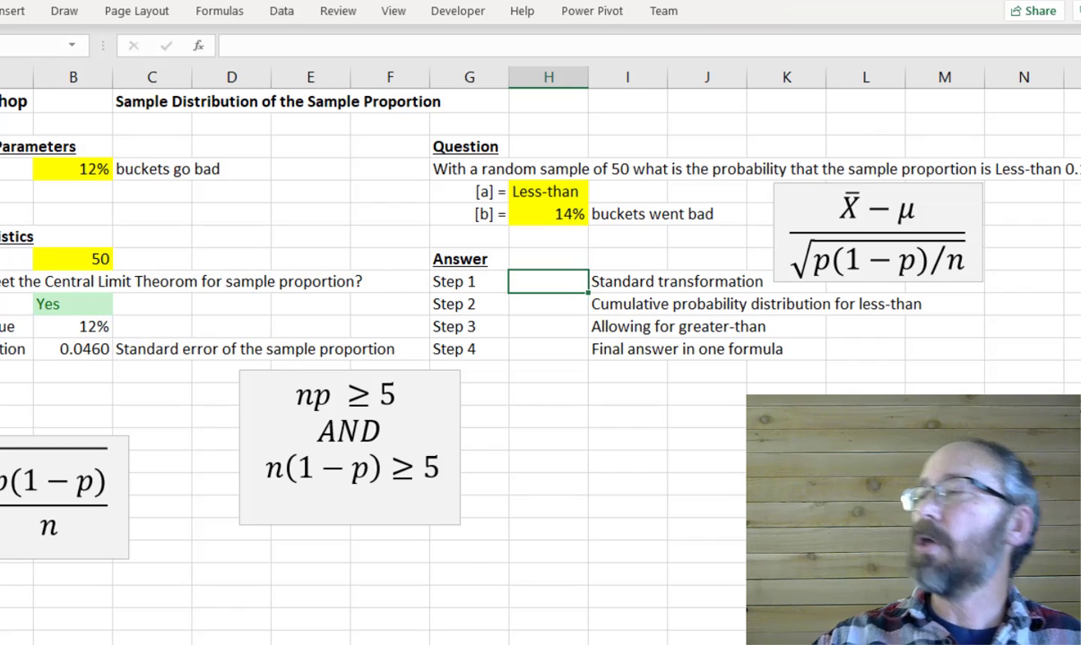
{"action": "type", "text": "="}
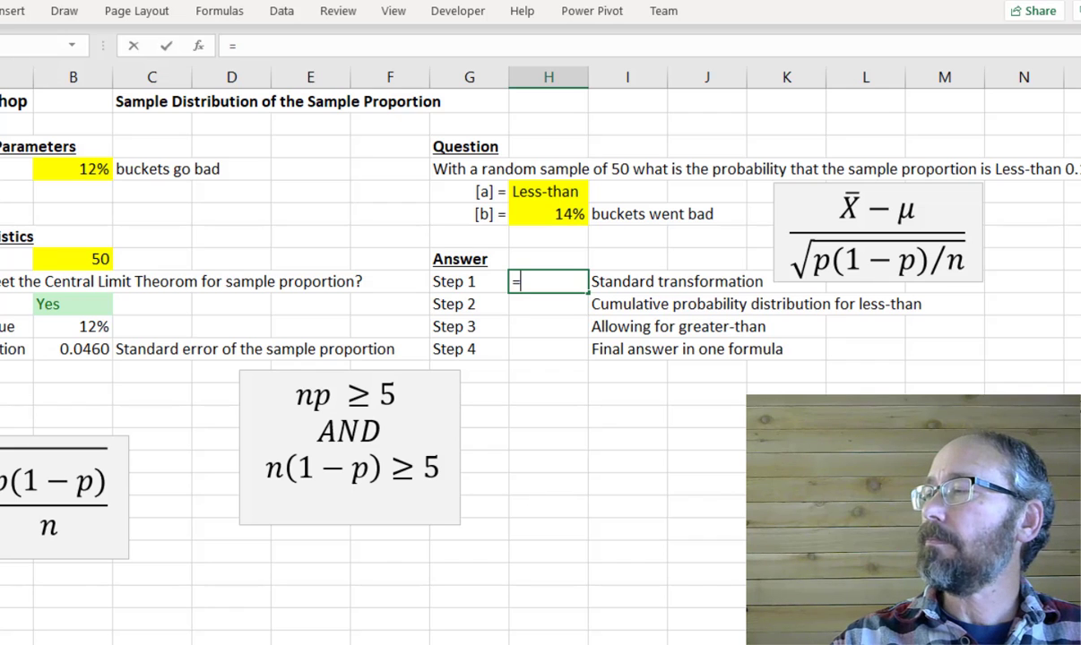
{"action": "type", "text": "H"}
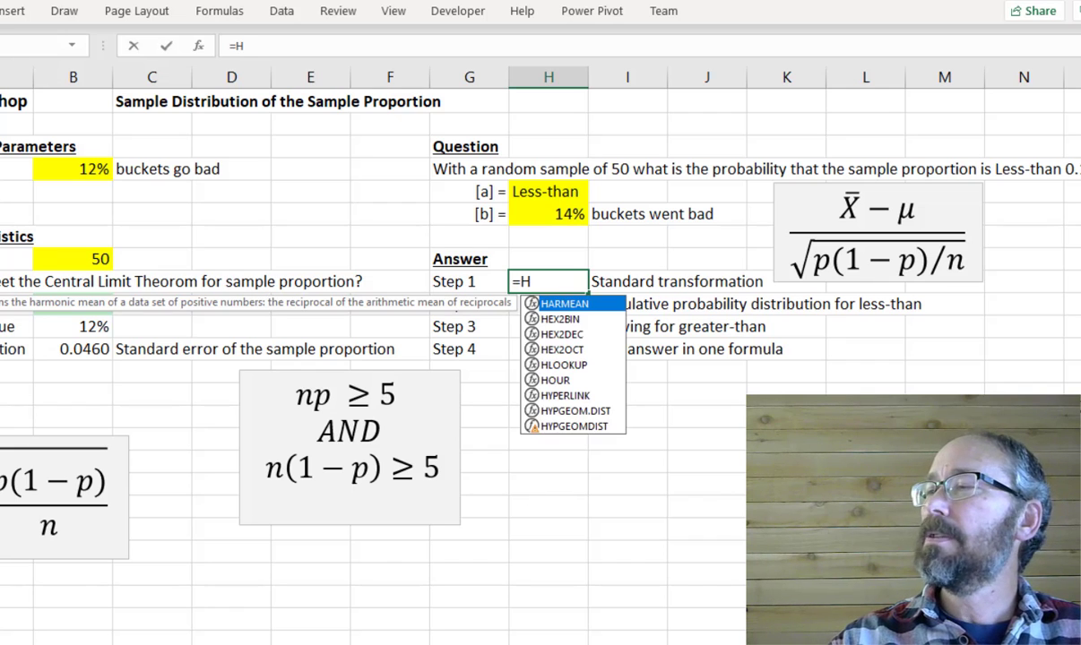
{"action": "type", "text": "6-"}
{"action": "key", "text": "BackSpace"}
{"action": "key", "text": "BackSpace"}
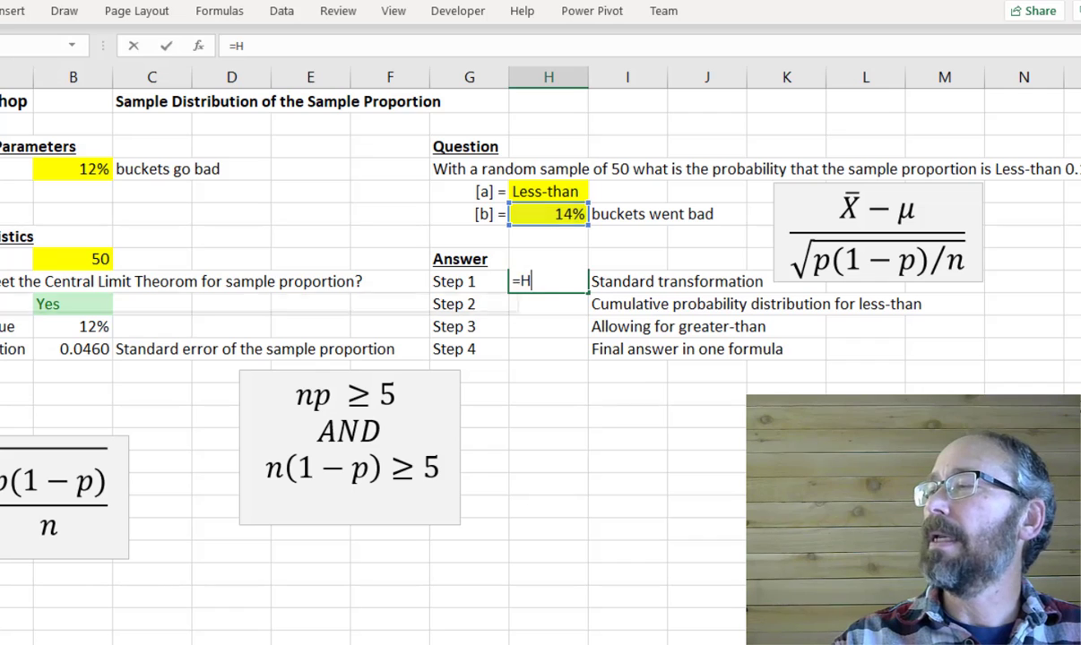
{"action": "key", "text": "BackSpace"}
{"action": "type", "text": "(H6-"}
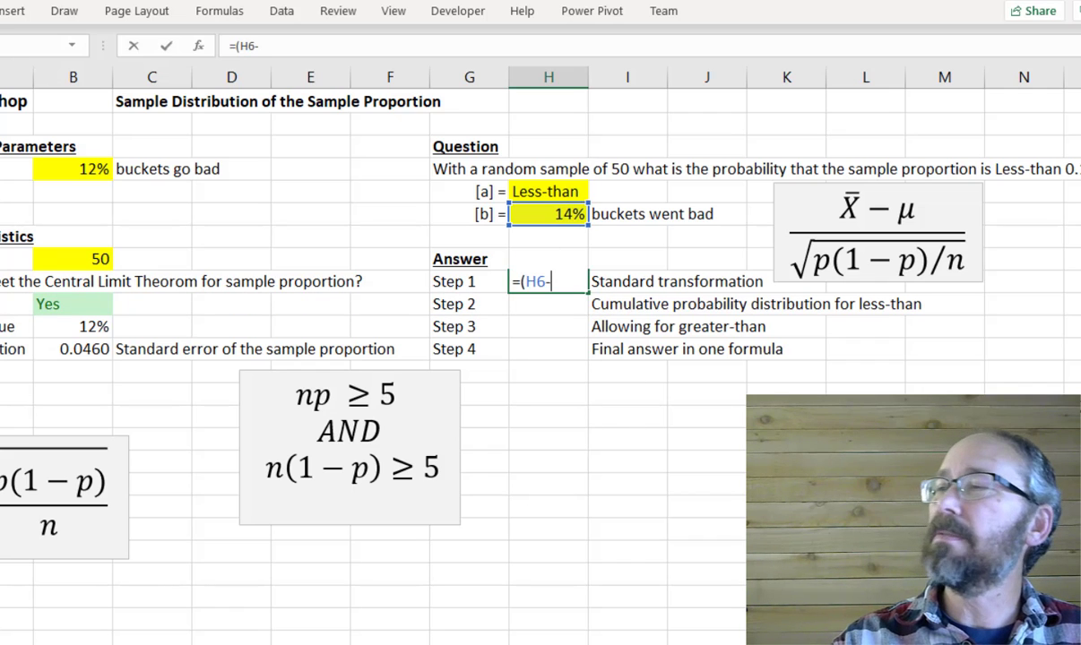
{"action": "type", "text": "B4"}
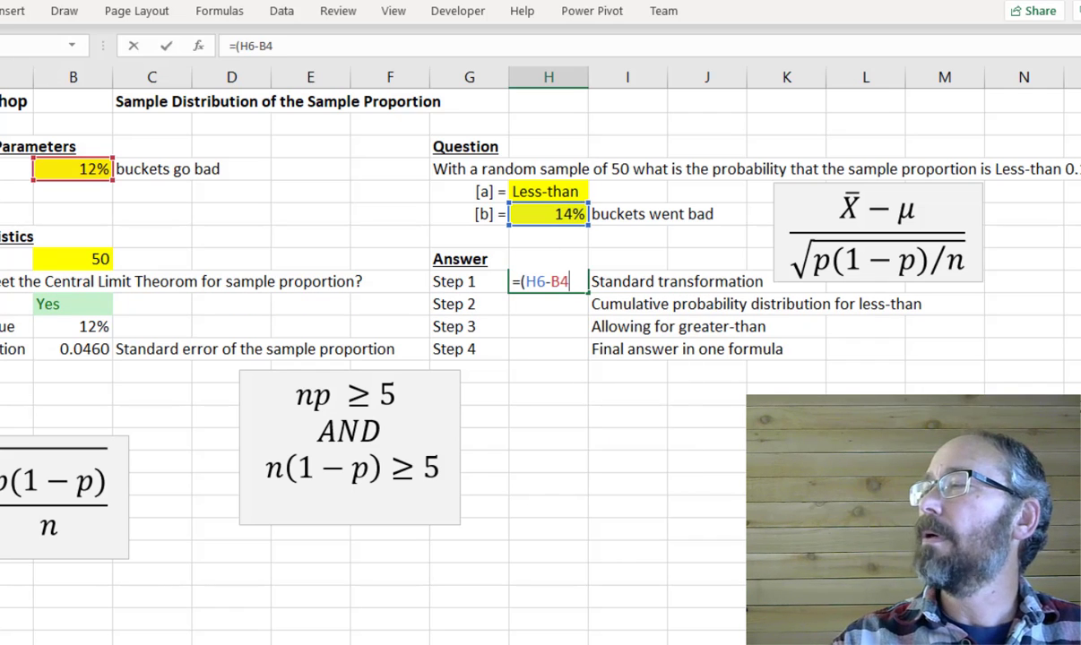
{"action": "type", "text": ")/b12"}
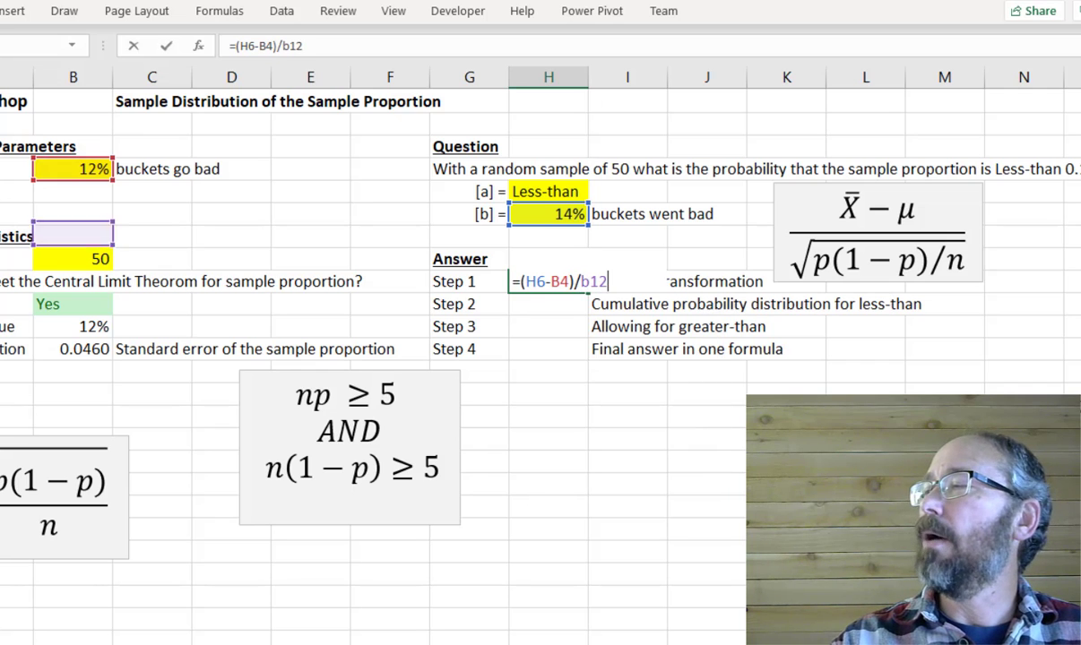
{"action": "key", "text": "Return"}
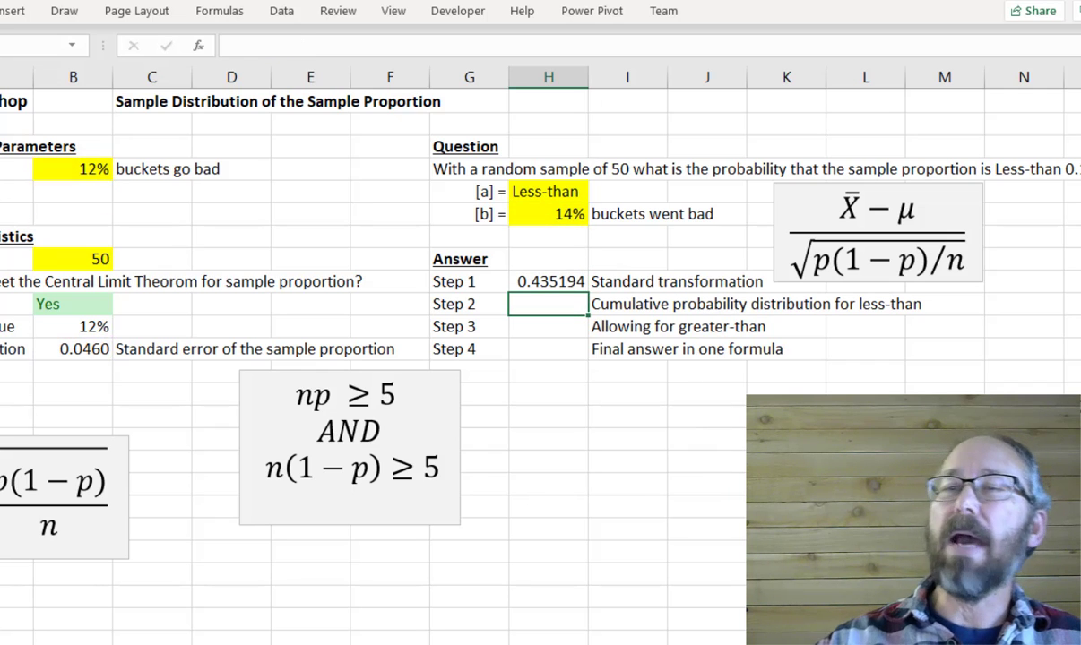
Reduce the Step 1 result in H9 to four decimal places.
{"action": "left_click", "coordinate": [557, 281]}
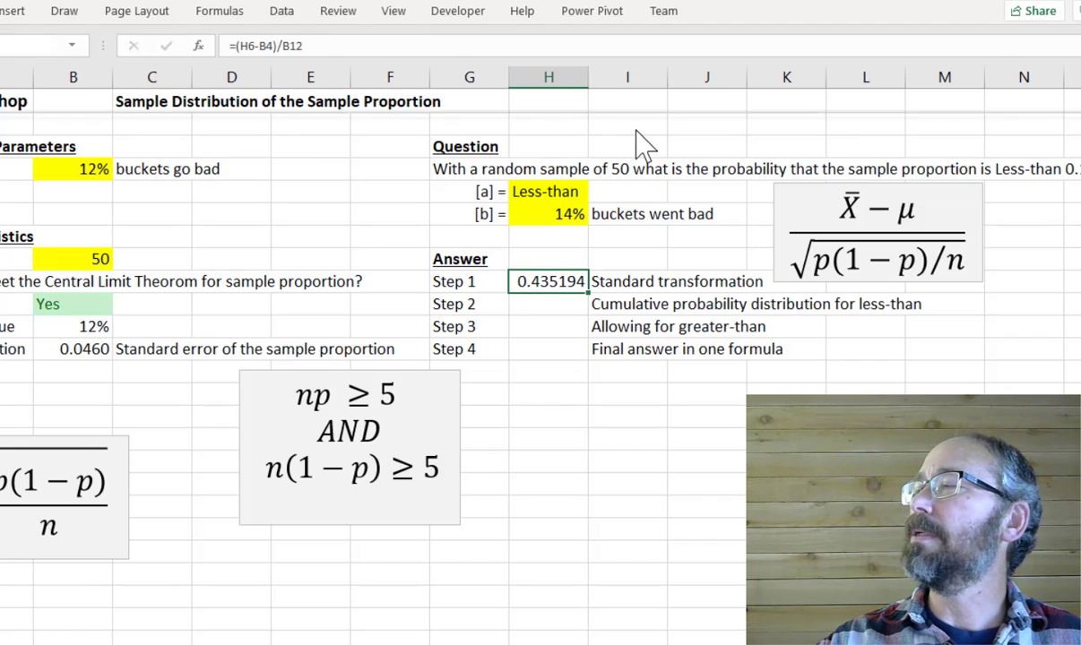
{"action": "key", "text": "alt+h"}
{"action": "left_click", "coordinate": [534, 80]}
{"action": "left_click", "coordinate": [535, 80]}
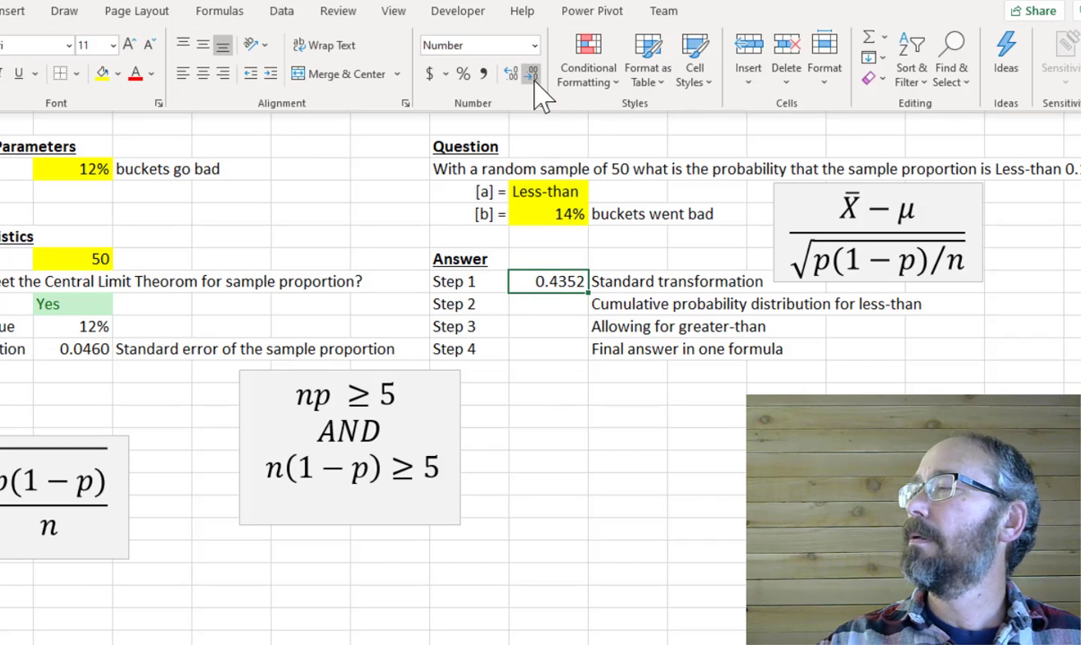
{"action": "left_click", "coordinate": [681, 403]}
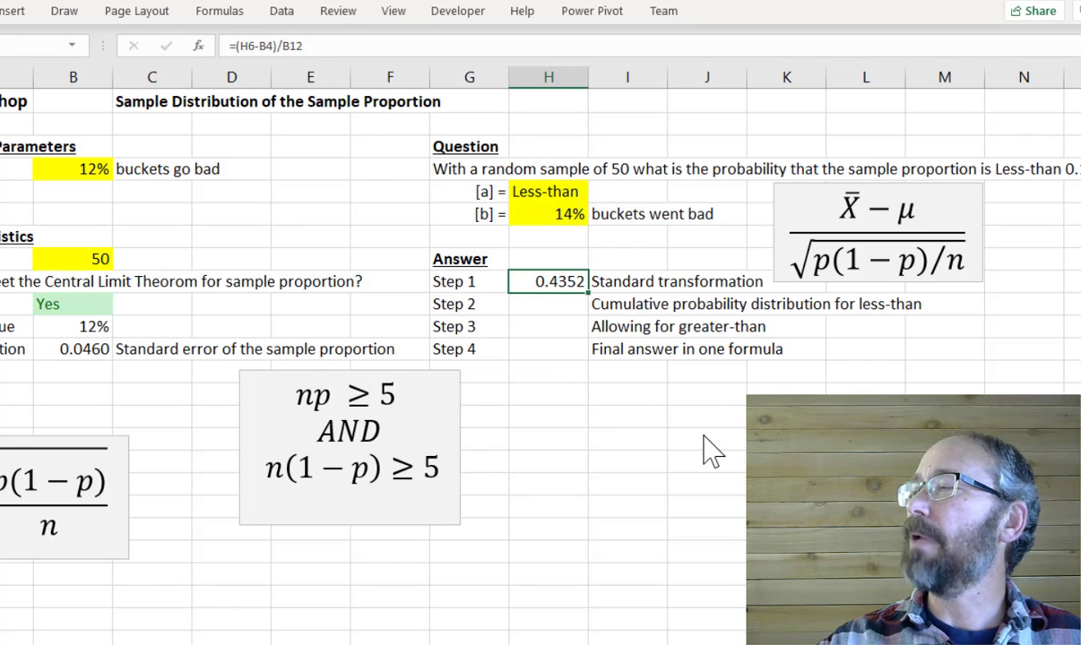
{"action": "left_click", "coordinate": [707, 417]}
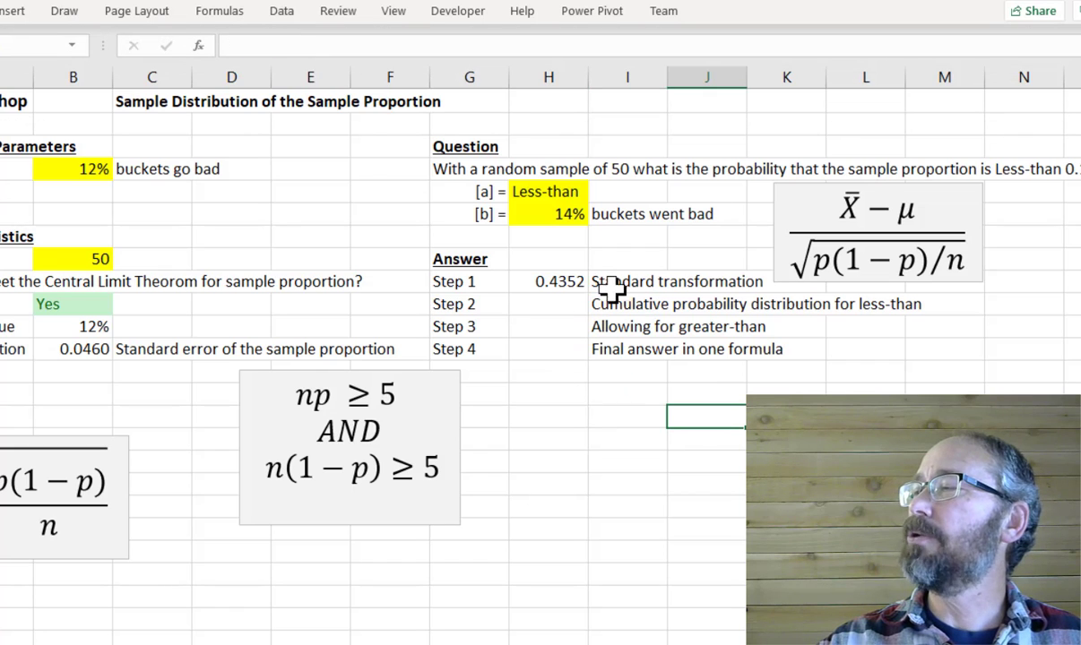
Enter the Step 2 cumulative probability formula =NORM.S.DIST(H9,1) in H10.
{"action": "left_click", "coordinate": [549, 309]}
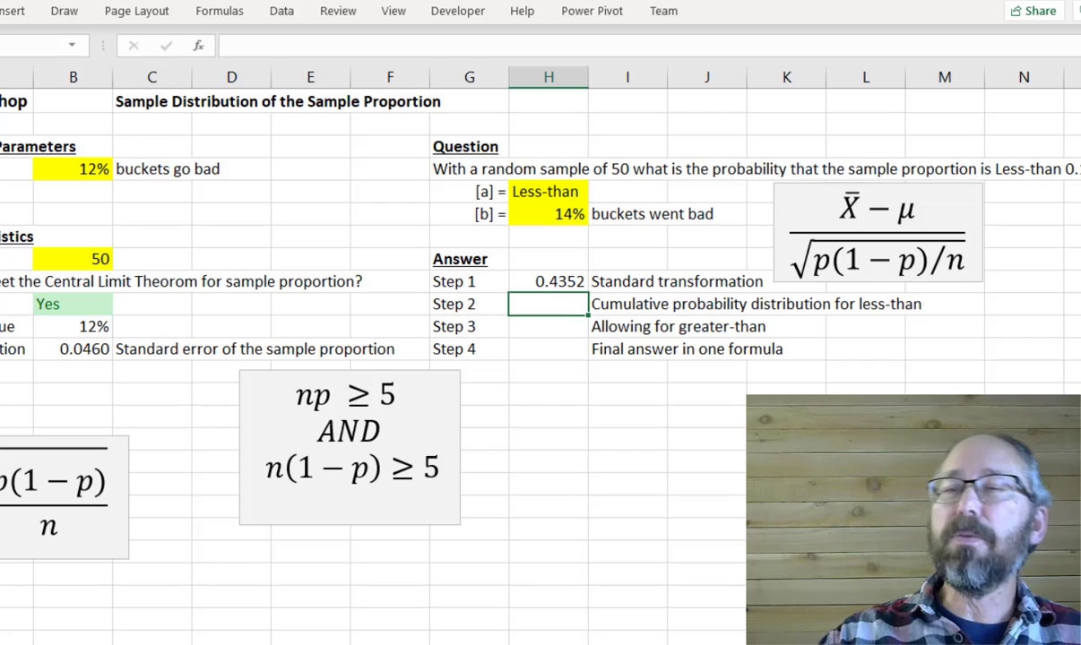
{"action": "left_click", "coordinate": [1071, 502]}
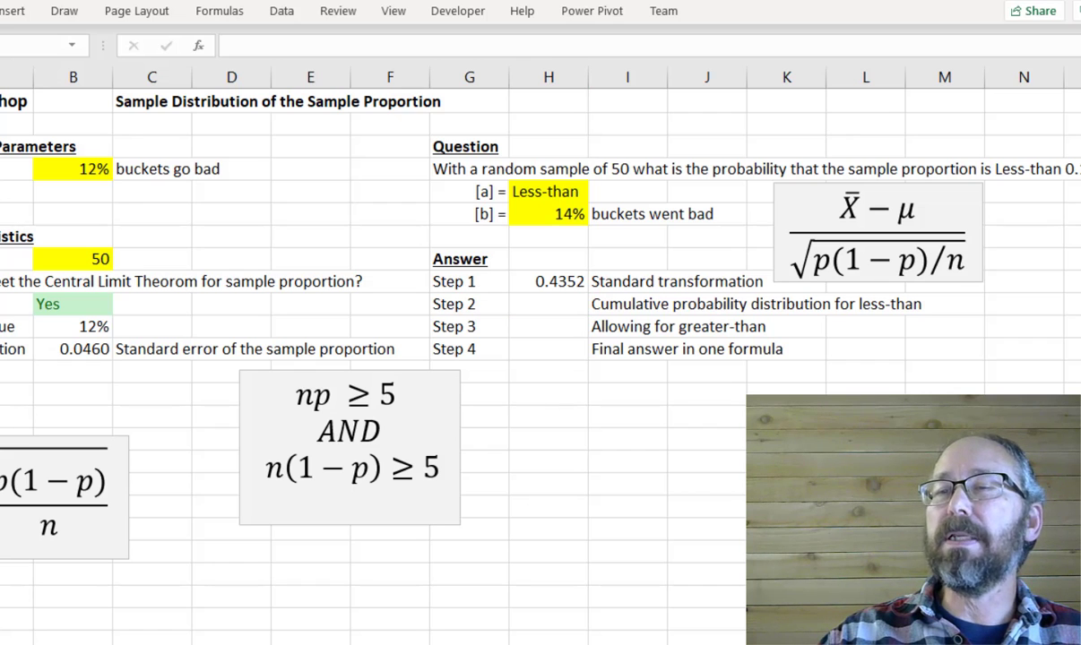
{"action": "left_click", "coordinate": [562, 303]}
{"action": "type", "text": "="}
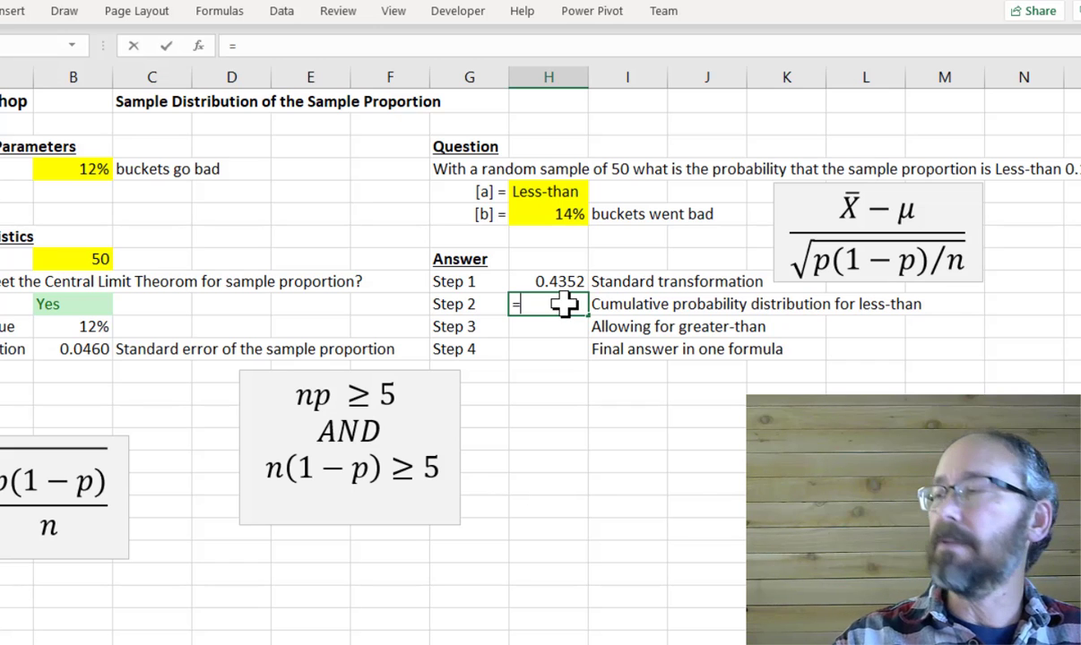
{"action": "type", "text": "norm"}
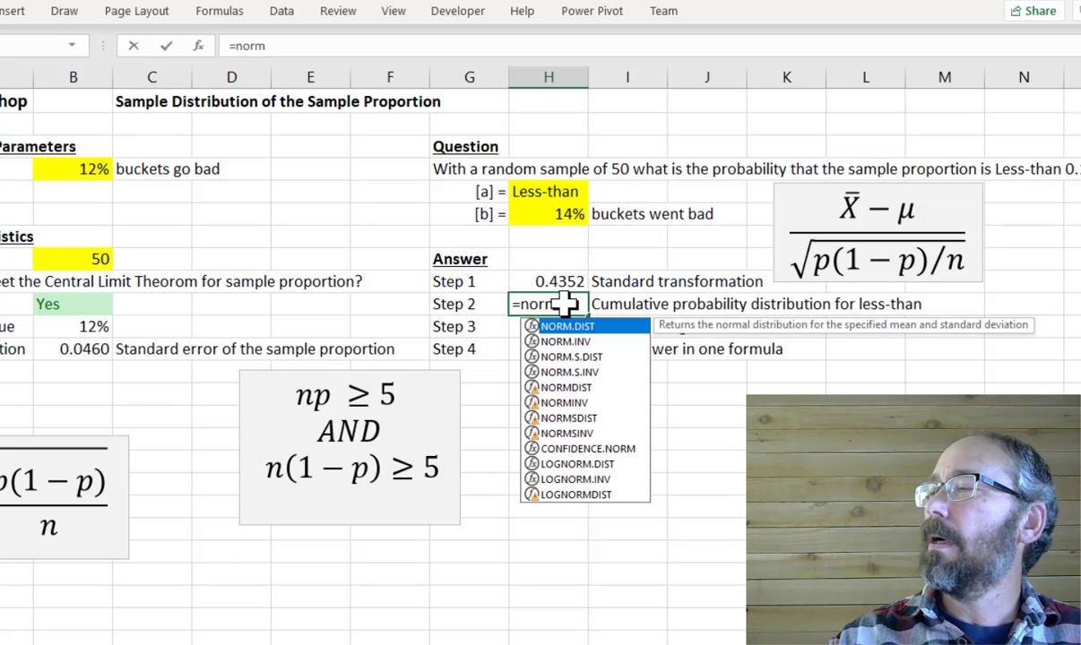
{"action": "key", "text": "Down"}
{"action": "key", "text": "Down"}
{"action": "key", "text": "Escape"}
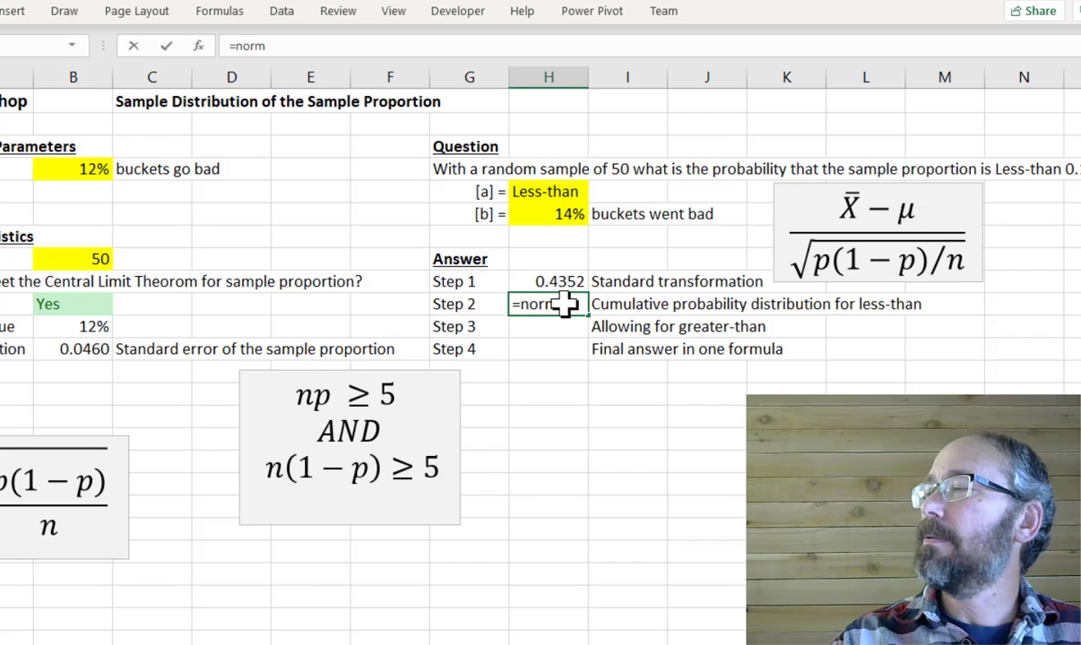
{"action": "type", "text": ".S"}
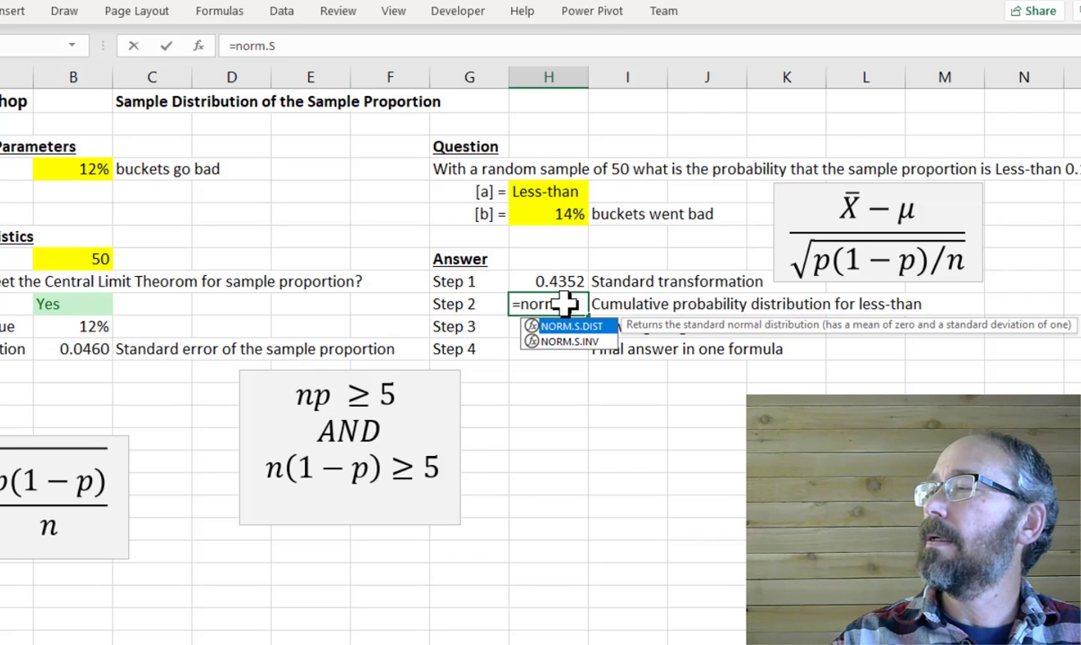
{"action": "key", "text": "Tab"}
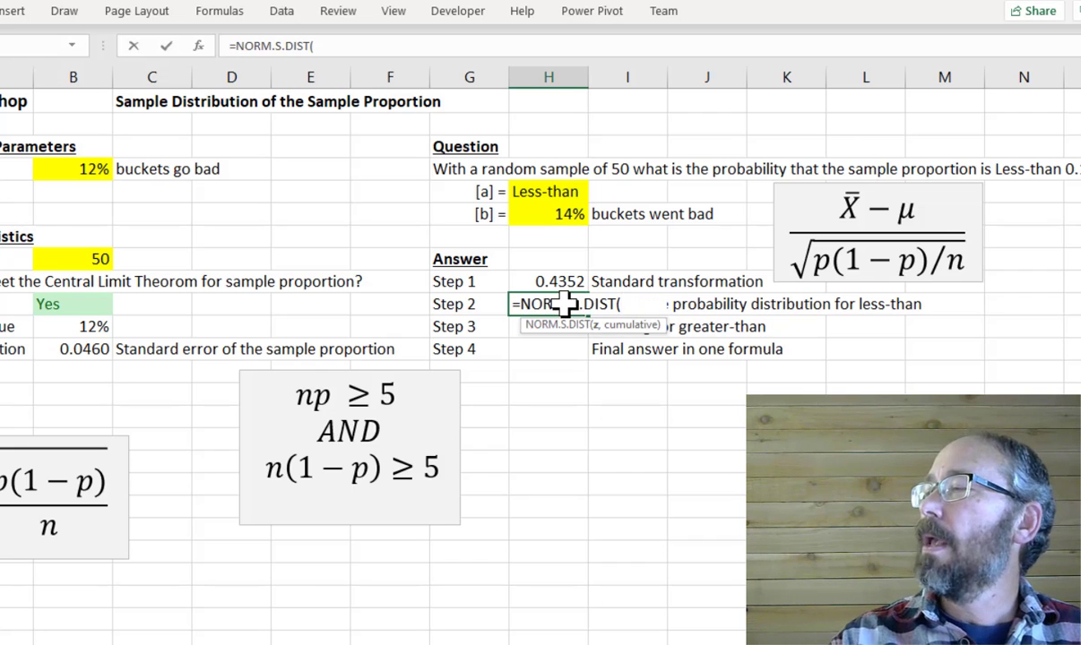
{"action": "type", "text": "h"}
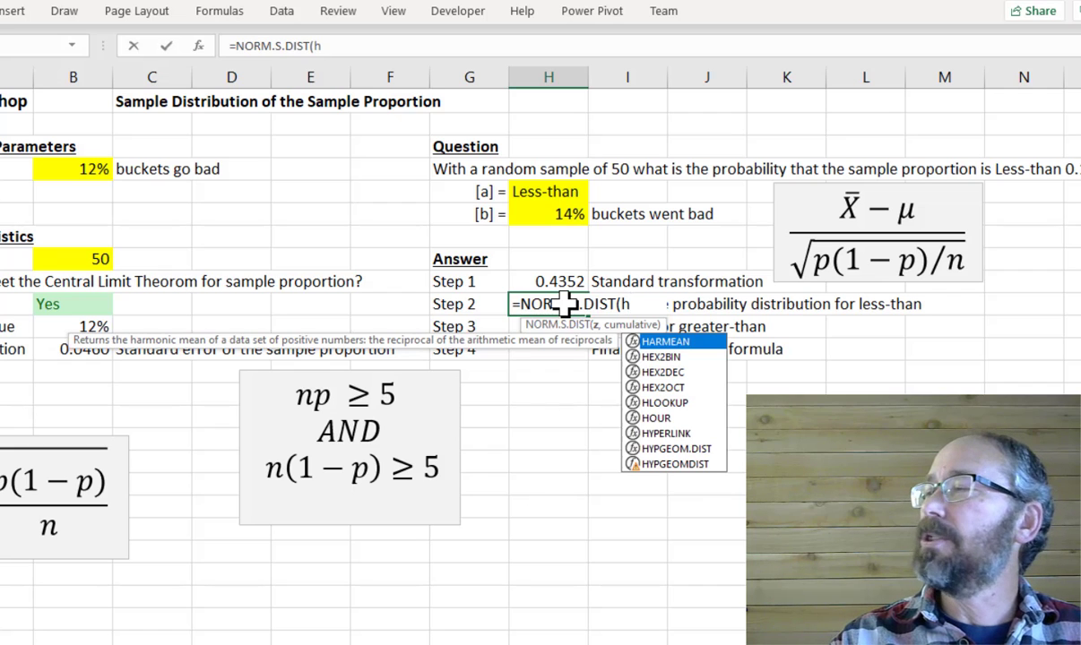
{"action": "type", "text": "9,1)"}
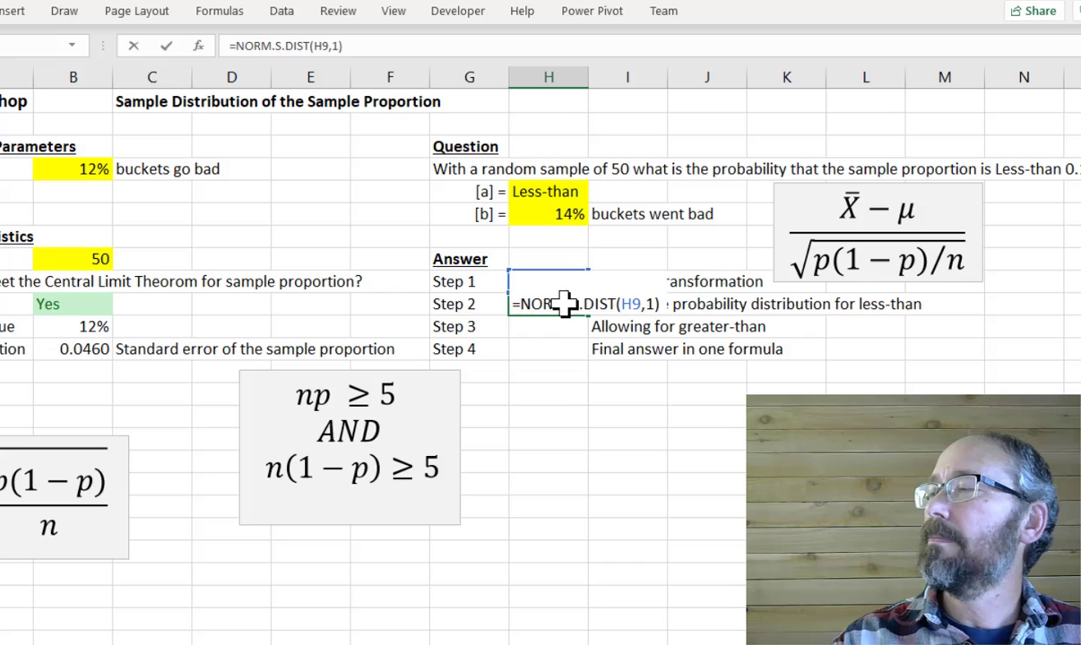
{"action": "key", "text": "Return"}
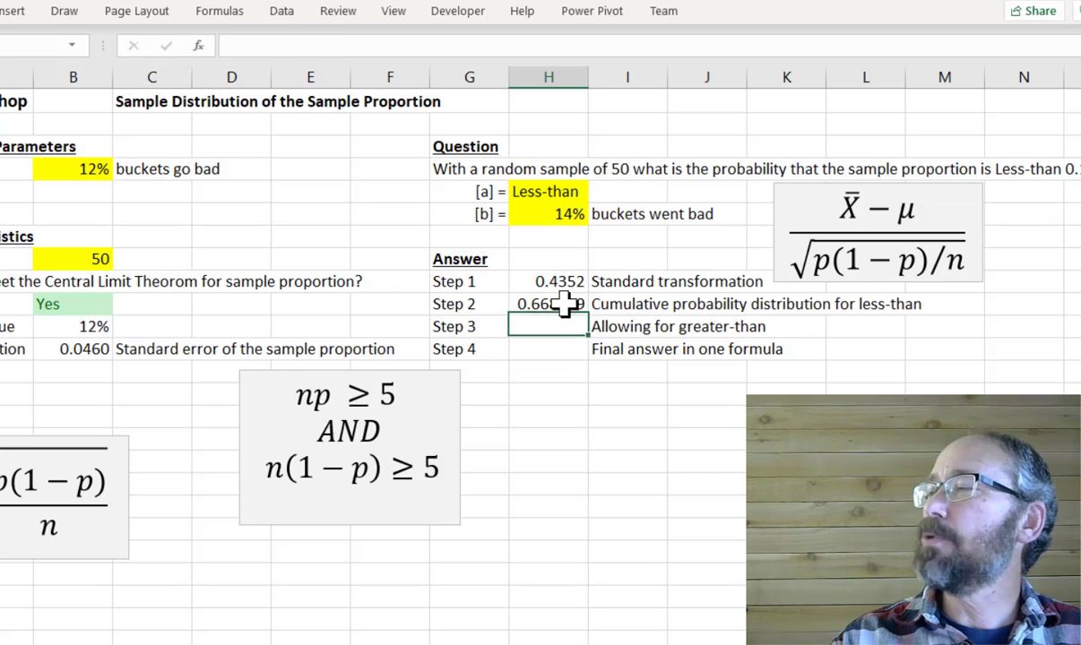
Format the Step 2 to Step 4 answer cells H10:H12 as percentages.
{"action": "left_click", "coordinate": [564, 305]}
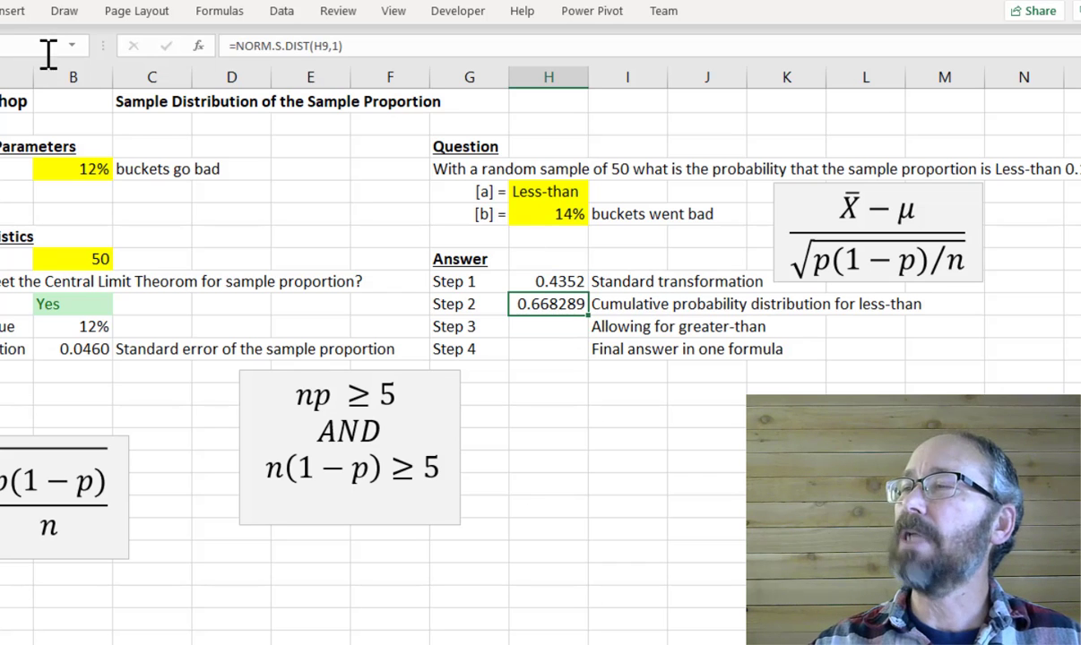
{"action": "left_click", "coordinate": [578, 334]}
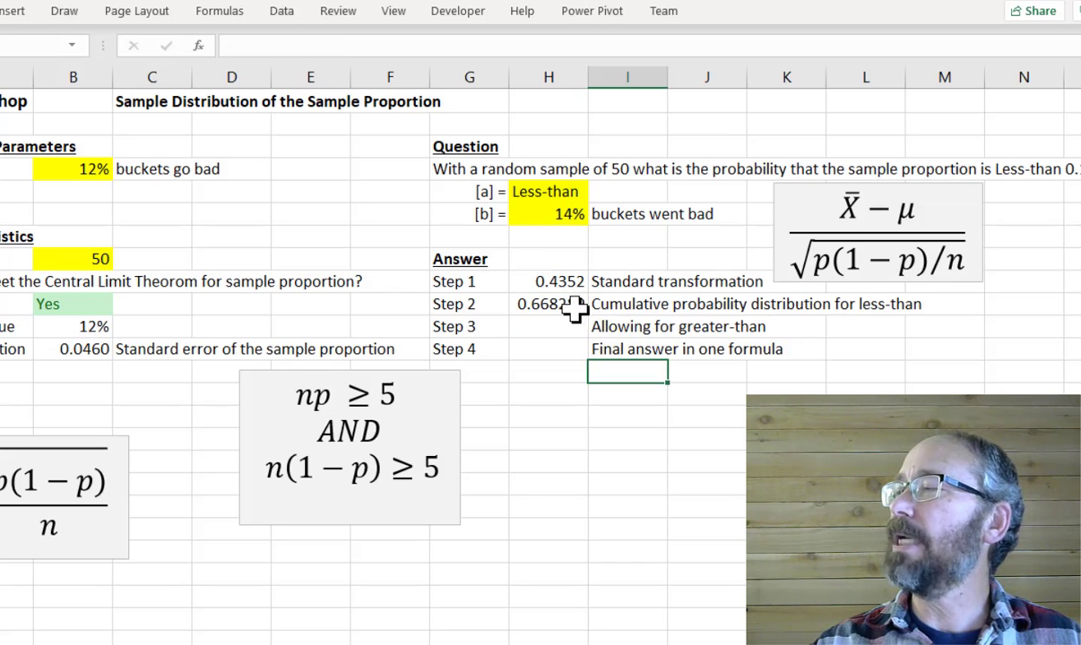
{"action": "left_click_drag", "start_coordinate": [572, 309], "coordinate": [579, 356]}
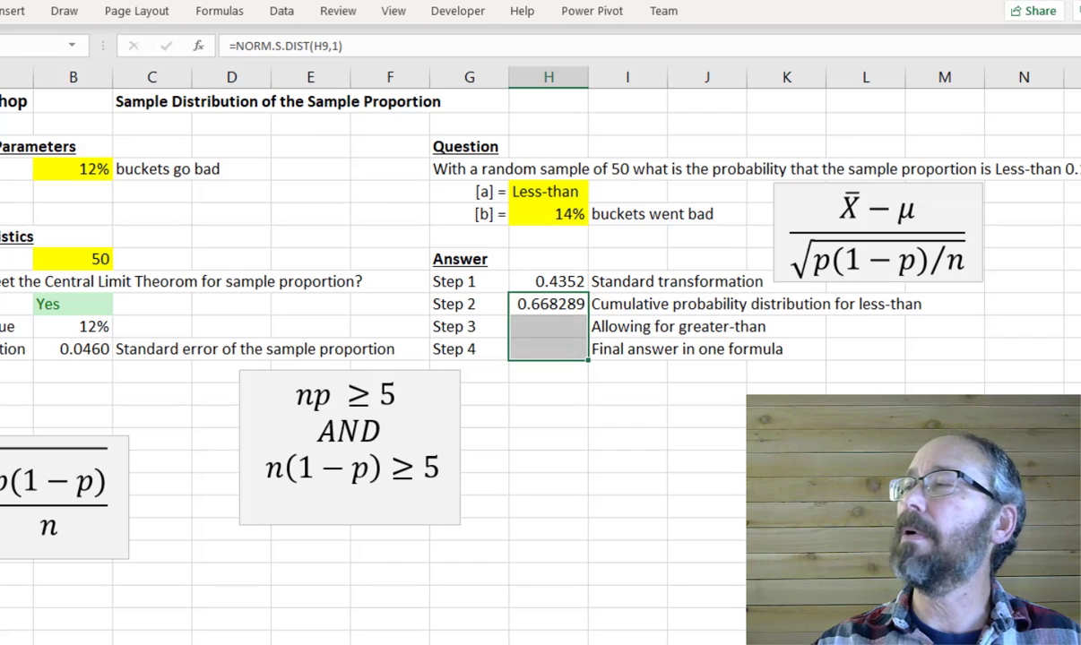
{"action": "left_click", "coordinate": [5, 11]}
{"action": "left_click", "coordinate": [464, 74]}
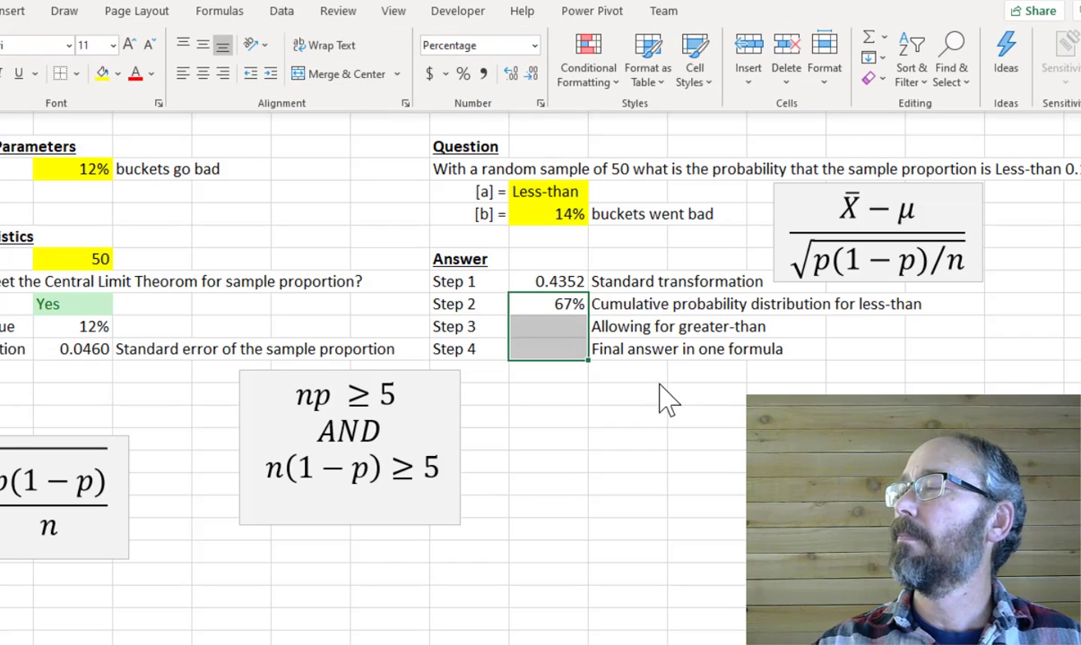
{"action": "left_click", "coordinate": [561, 304]}
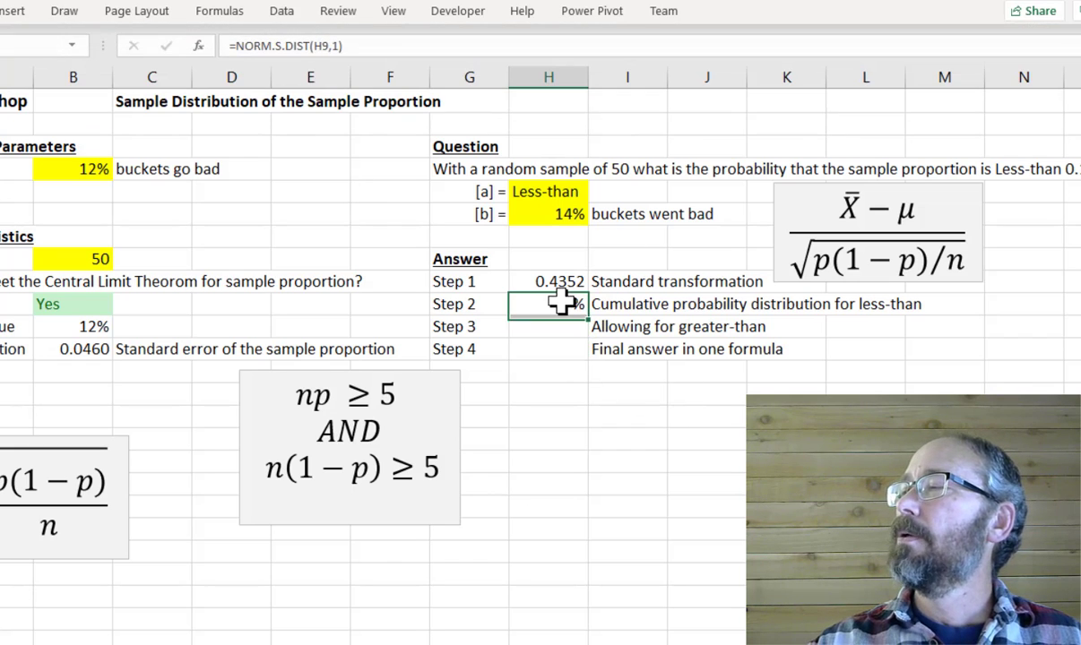
Switch the [a] input in H5 to Greater-than and widen column H so the whole entry fits.
{"action": "left_click", "coordinate": [562, 191]}
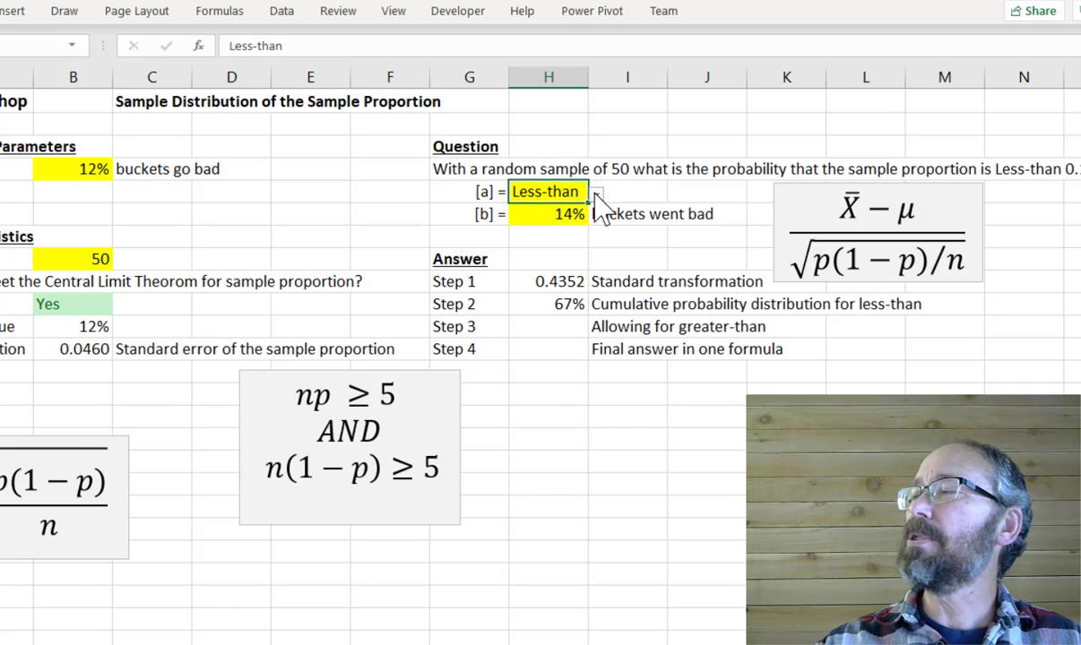
{"action": "left_click", "coordinate": [596, 194]}
{"action": "left_click", "coordinate": [573, 232]}
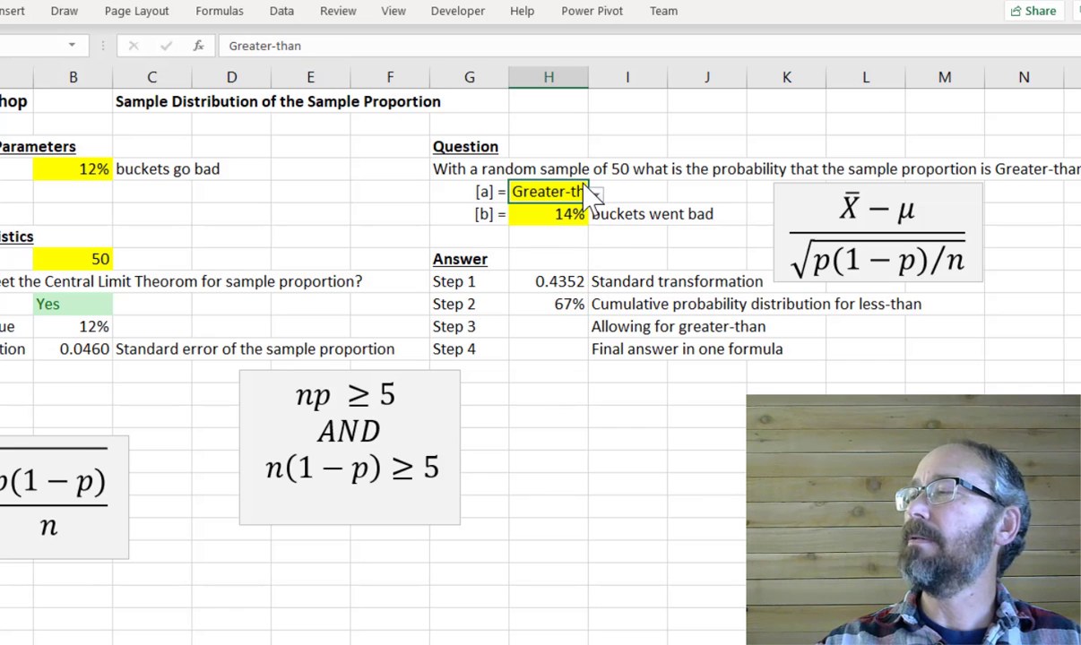
{"action": "left_click", "coordinate": [561, 306]}
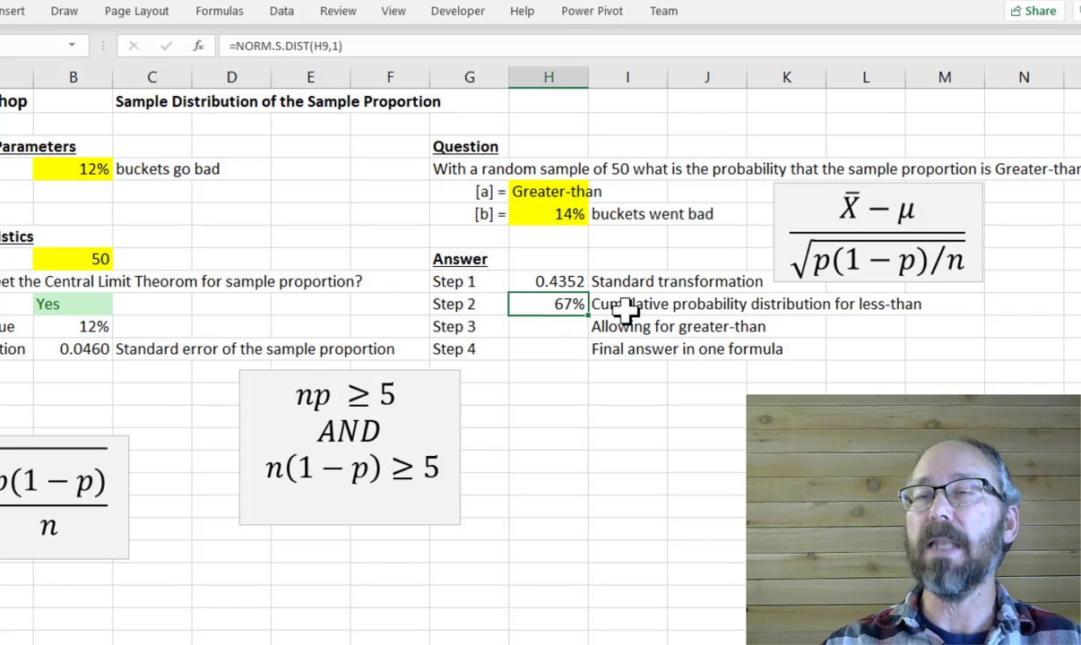
{"action": "left_click", "coordinate": [568, 326]}
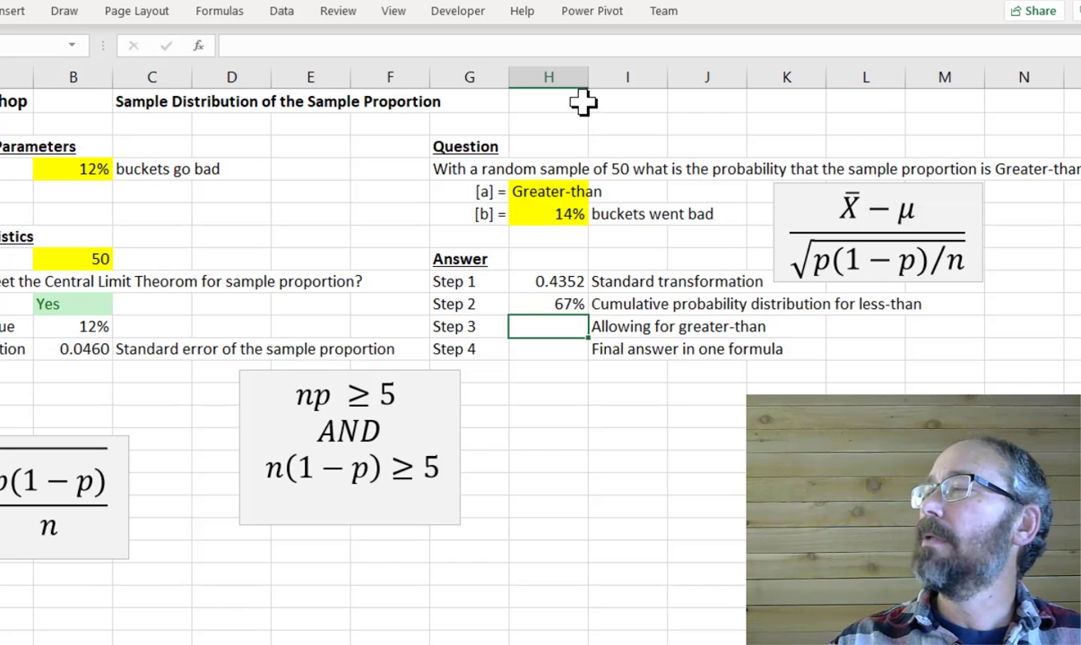
{"action": "left_click", "coordinate": [562, 195]}
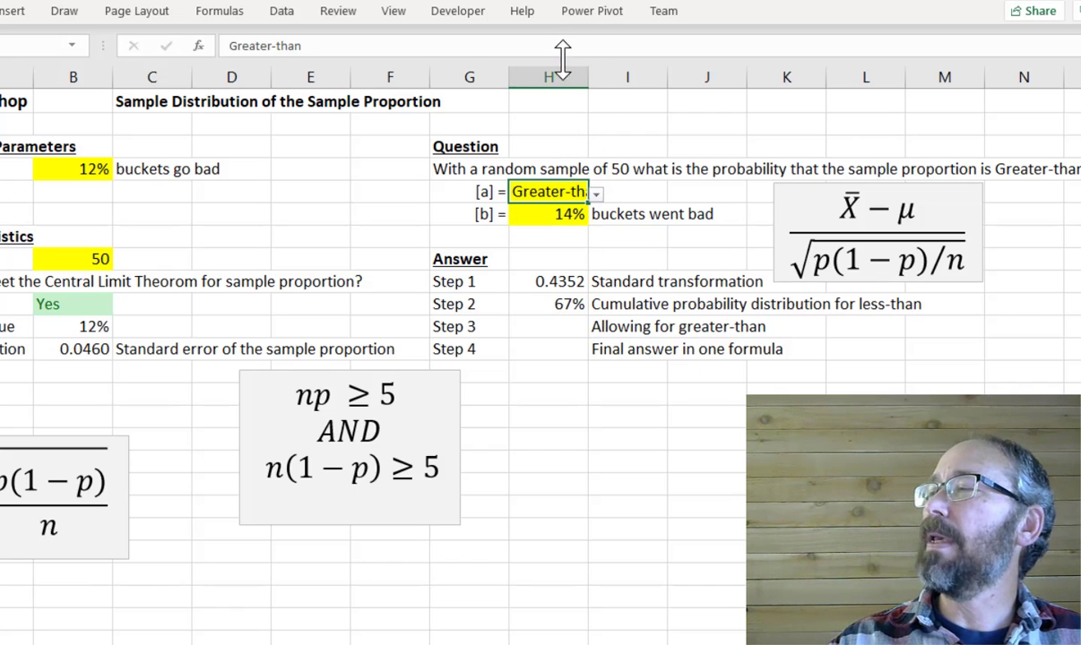
{"action": "left_click_drag", "start_coordinate": [587, 73], "coordinate": [609, 74]}
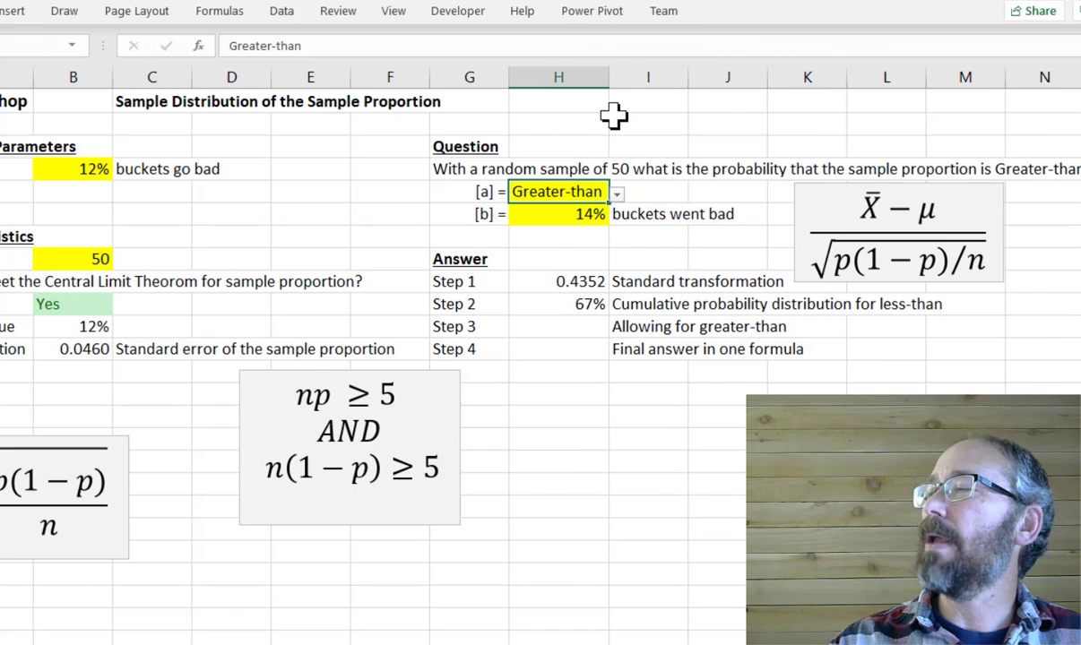
Enter the Step 3 formula =IF(H5="Less-than",H10,1-H10) in H11 to allow for greater-than questions.
{"action": "left_click", "coordinate": [547, 326]}
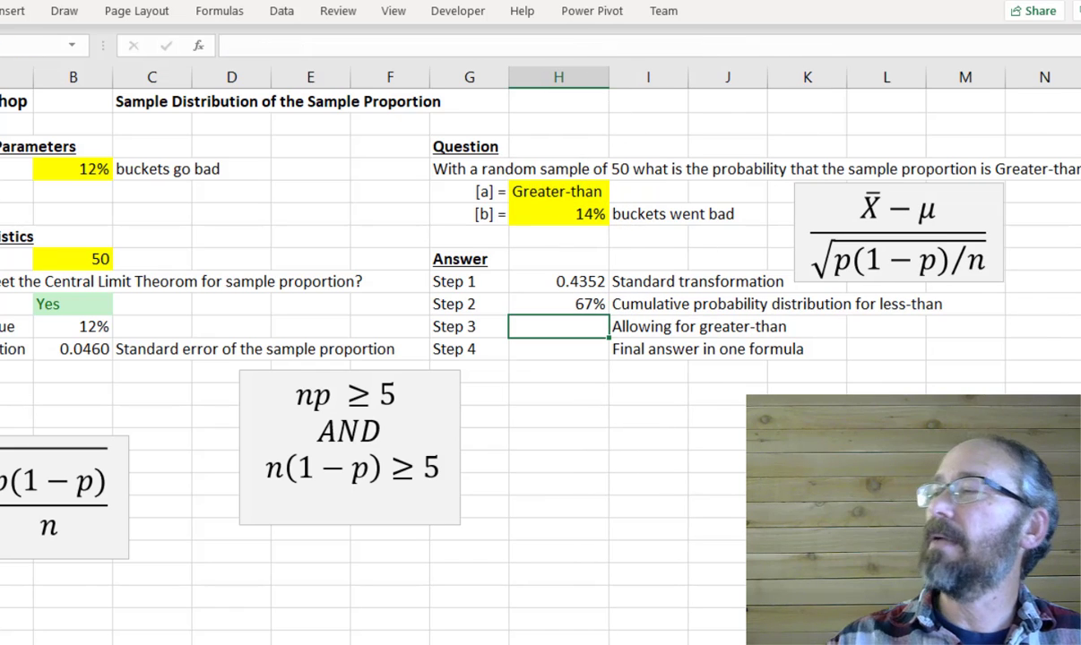
{"action": "type", "text": "="}
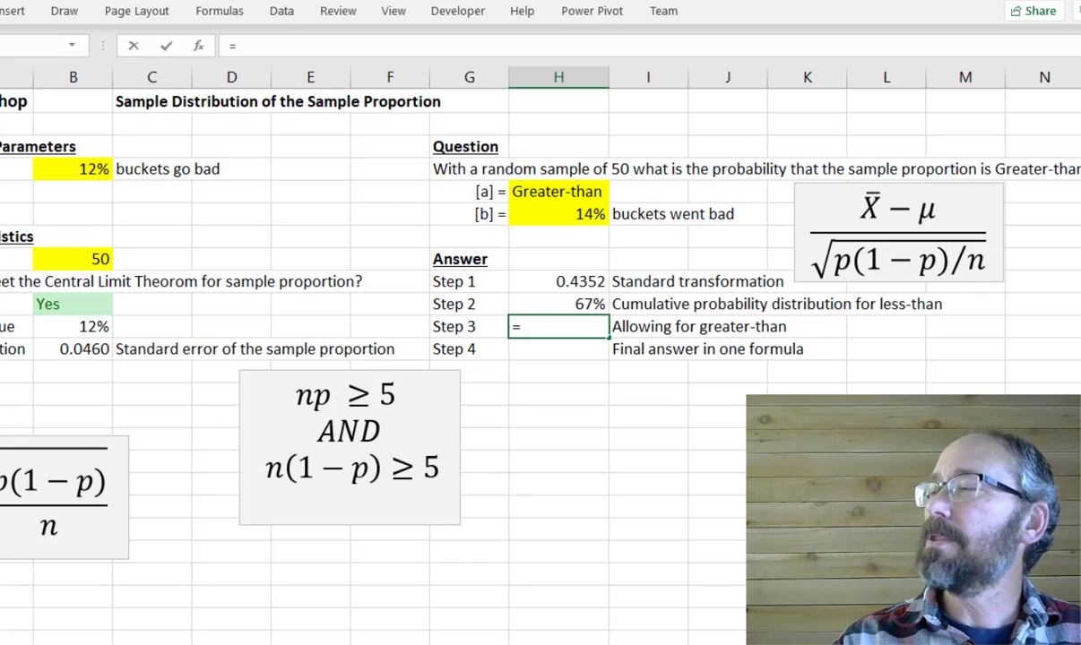
{"action": "type", "text": "IF("}
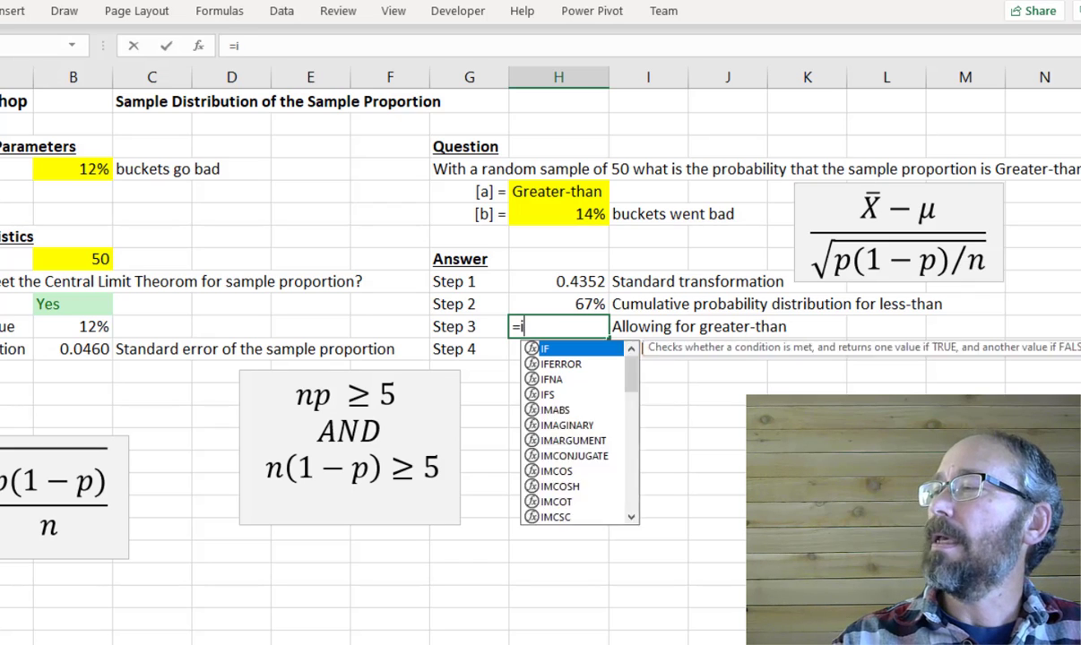
{"action": "type", "text": "H5"}
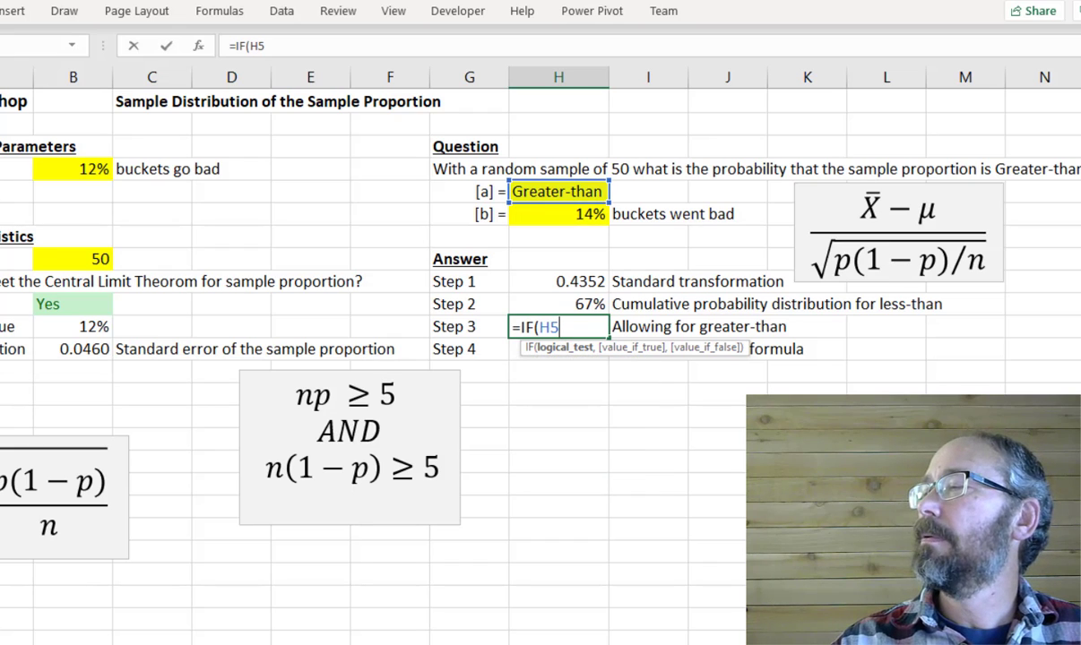
{"action": "type", "text": "="}
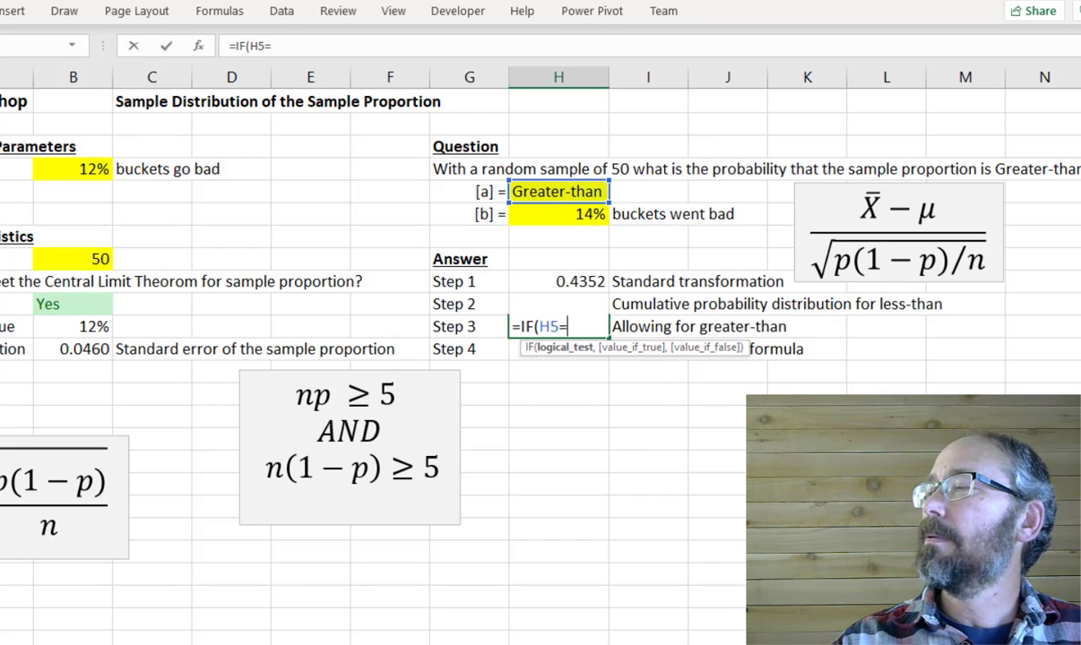
{"action": "type", "text": "\"le"}
{"action": "key", "text": "BackSpace"}
{"action": "key", "text": "BackSpace"}
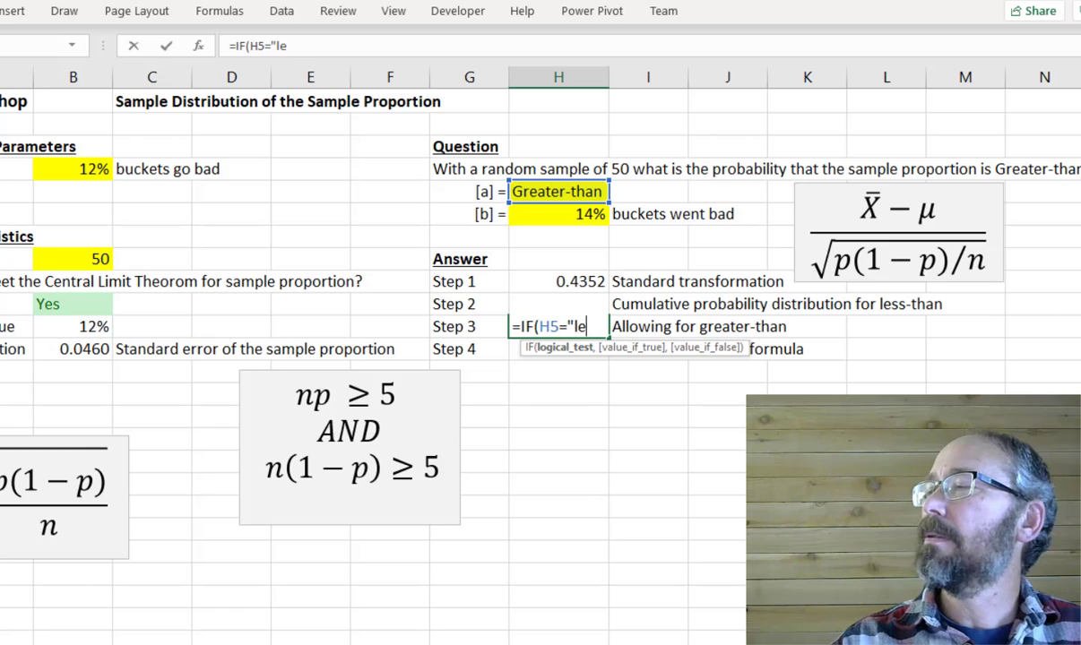
{"action": "type", "text": "Less-than"}
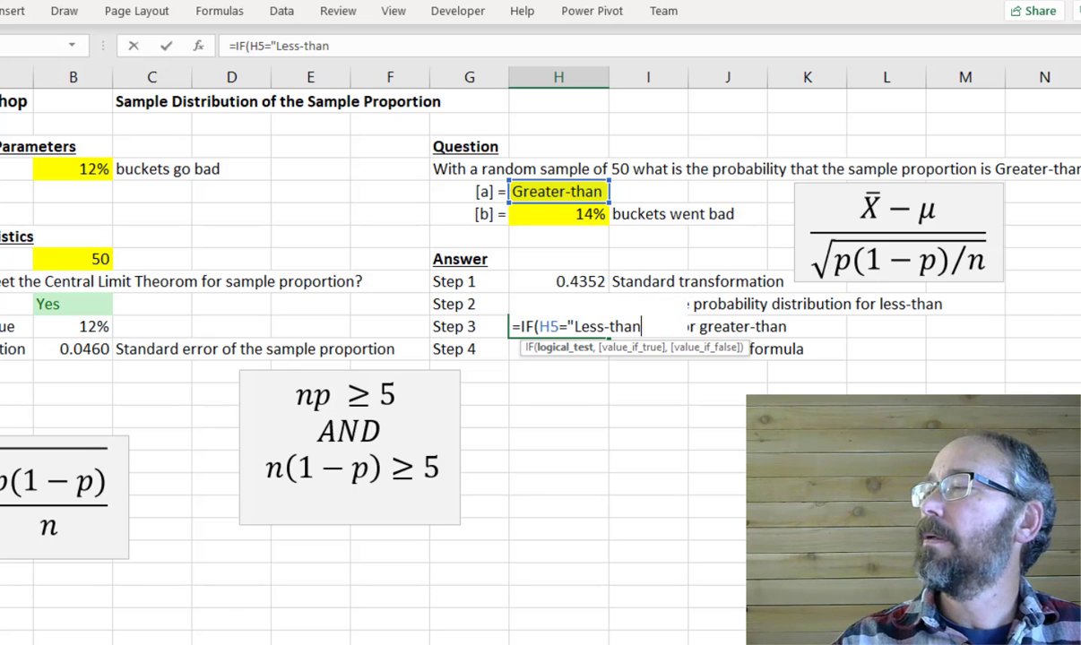
{"action": "type", "text": "\","}
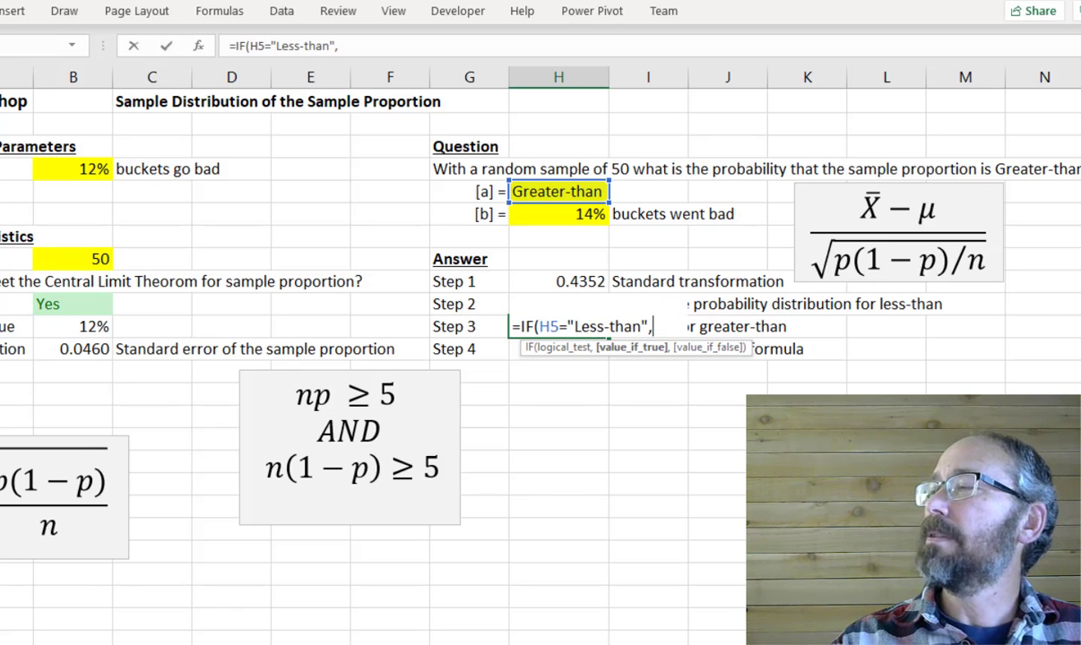
{"action": "type", "text": "H10,"}
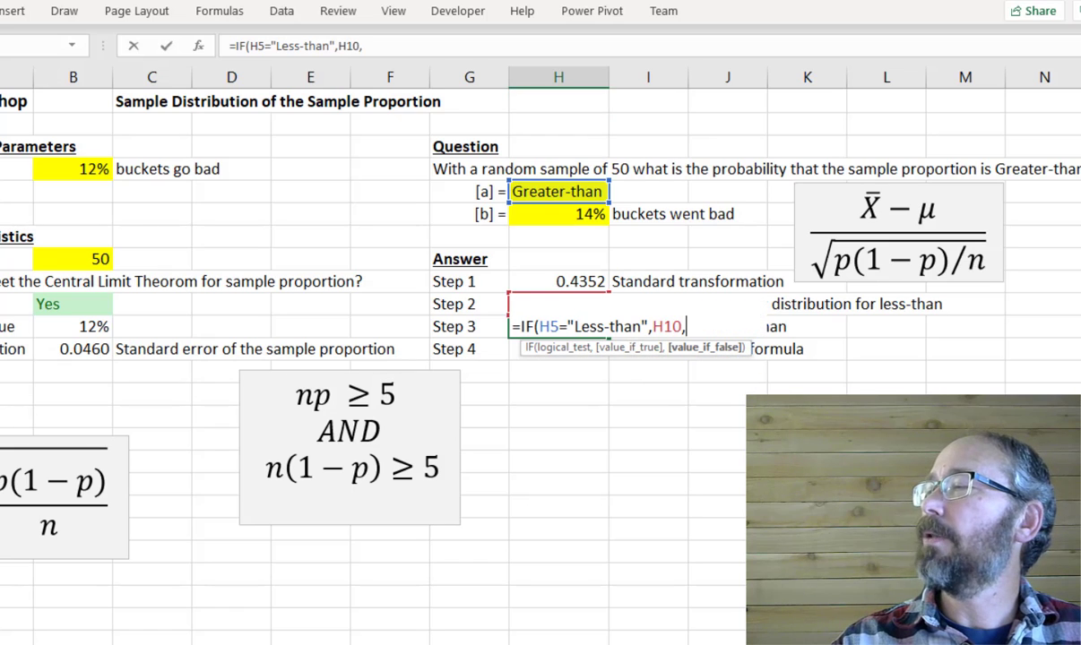
{"action": "type", "text": "1-H"}
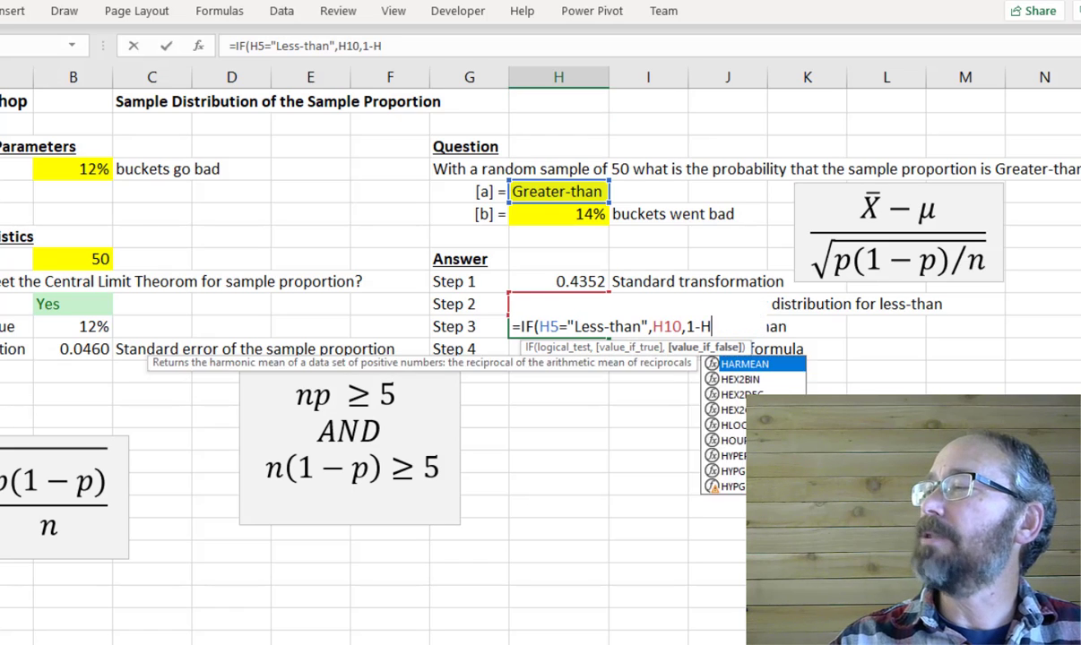
{"action": "type", "text": "10)"}
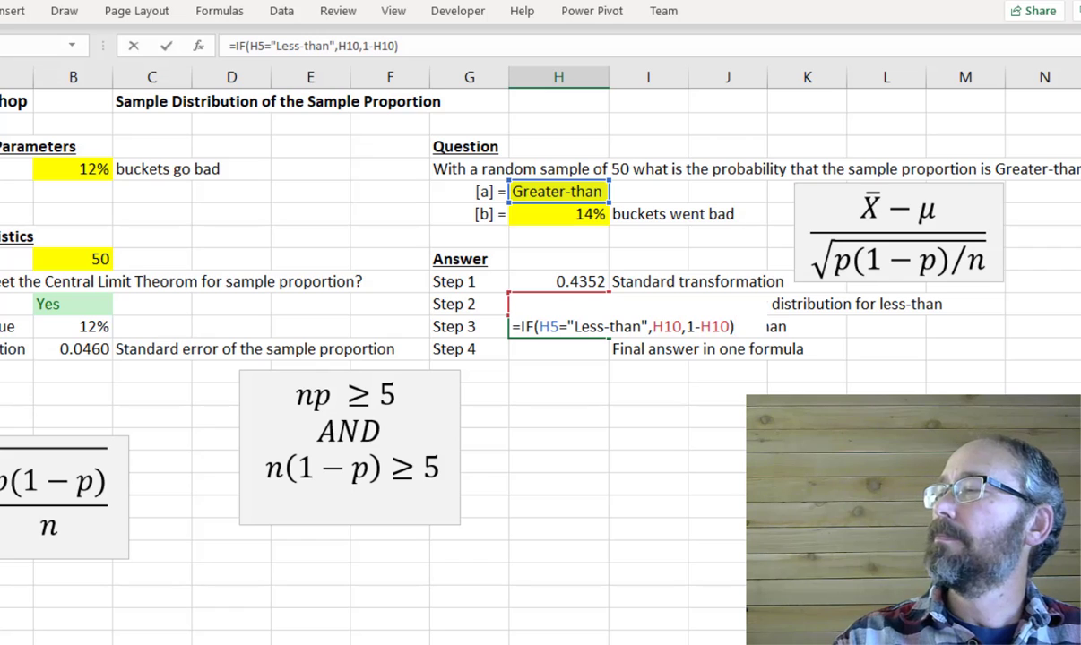
{"action": "key", "text": "Return"}
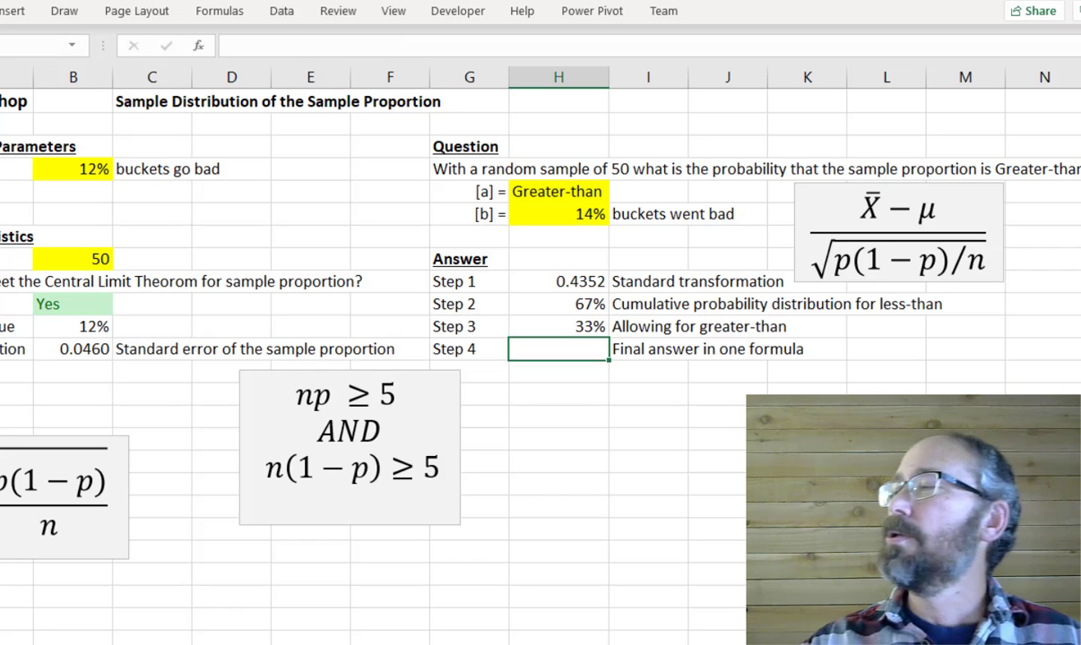
{"action": "left_click", "coordinate": [592, 329]}
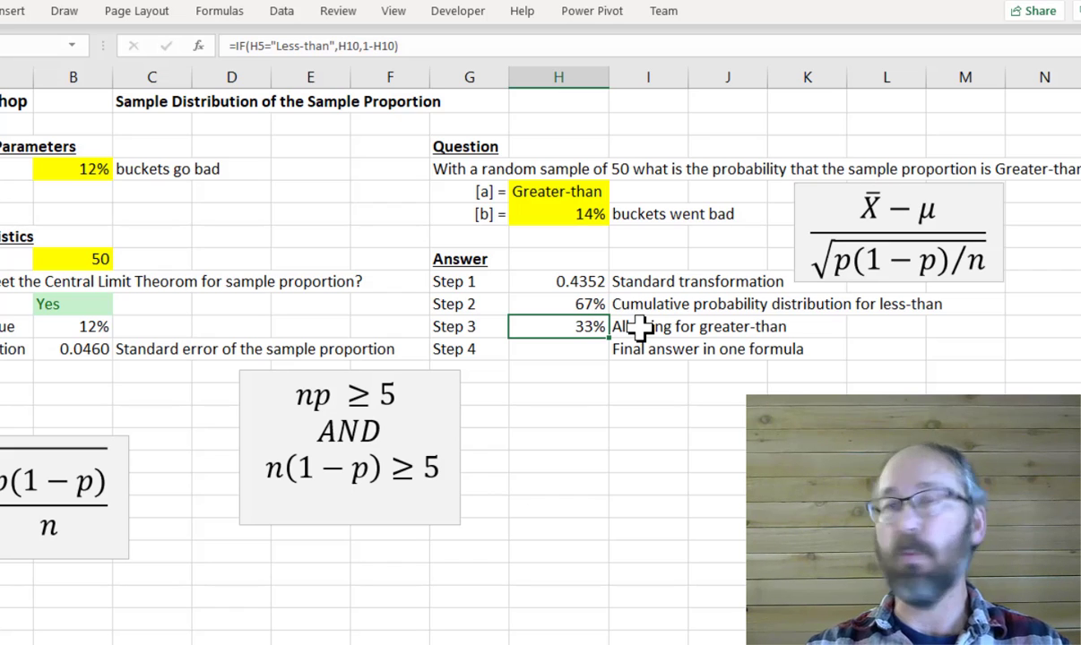
{"action": "left_click", "coordinate": [574, 351]}
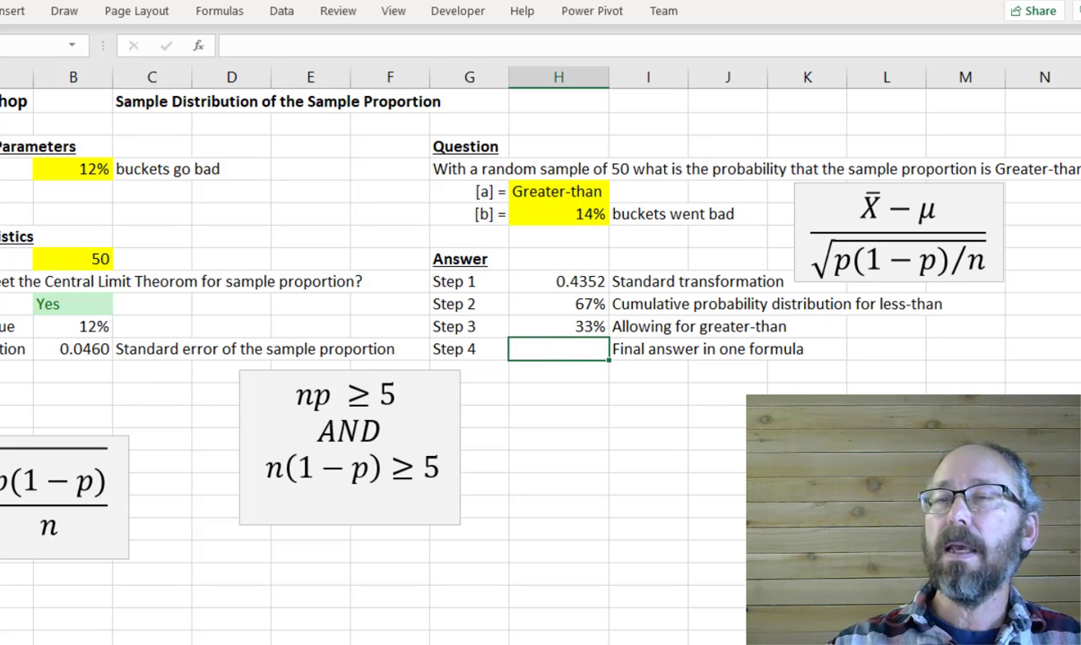
Begin the one-formula Step 4 answer in H12 with an IF function testing H5="Less-than".
{"action": "left_click", "coordinate": [1075, 359]}
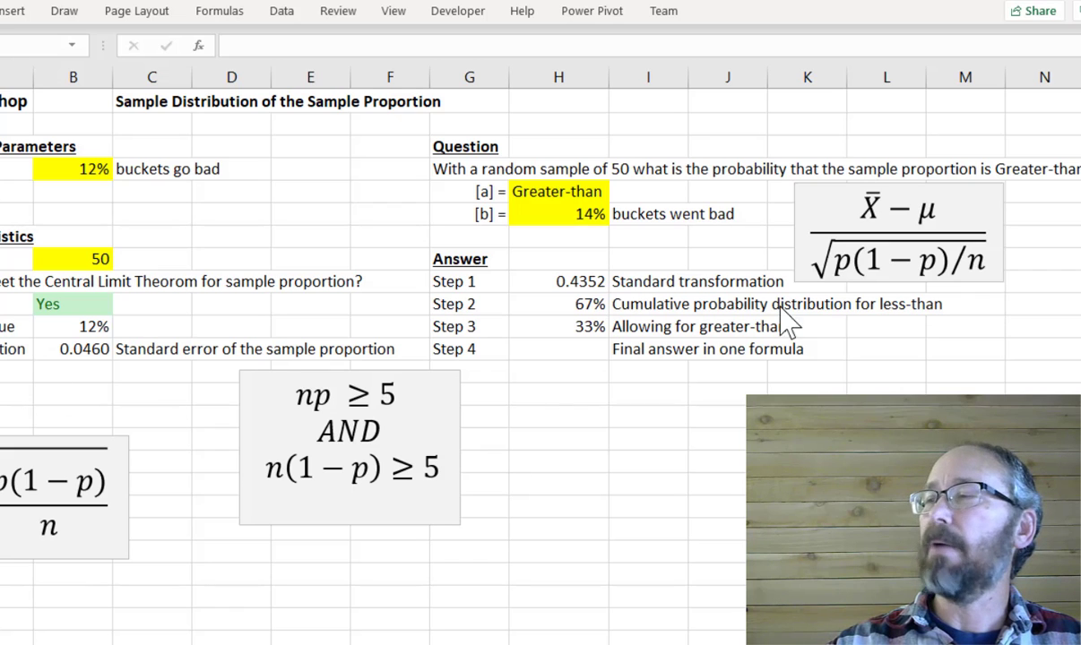
{"action": "left_click", "coordinate": [540, 352]}
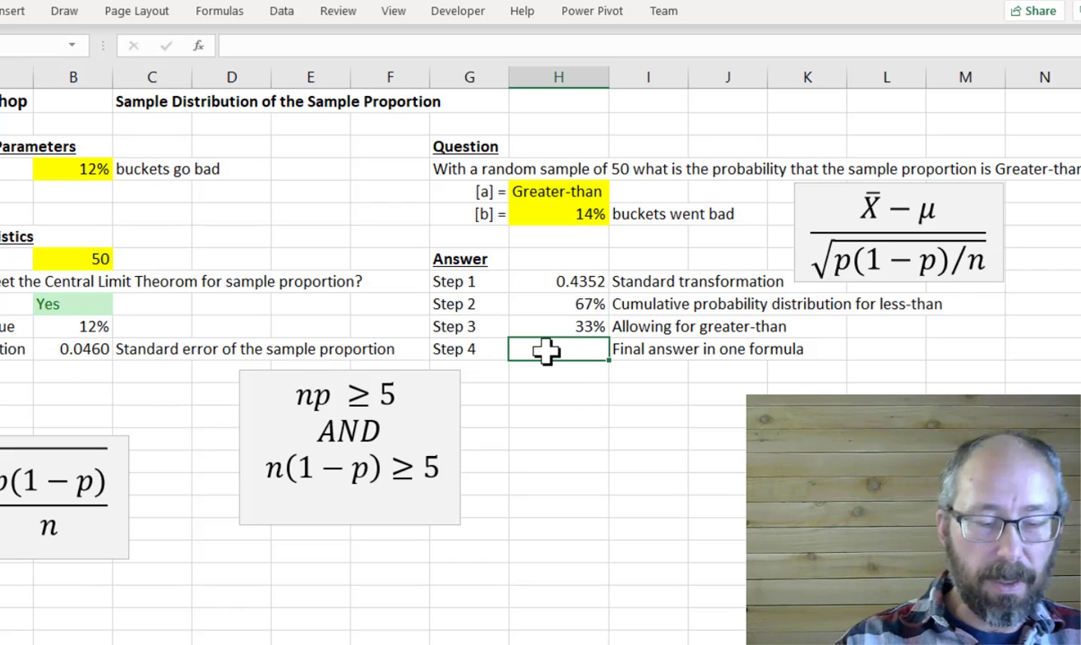
{"action": "type", "text": "=if"}
{"action": "key", "text": "Tab"}
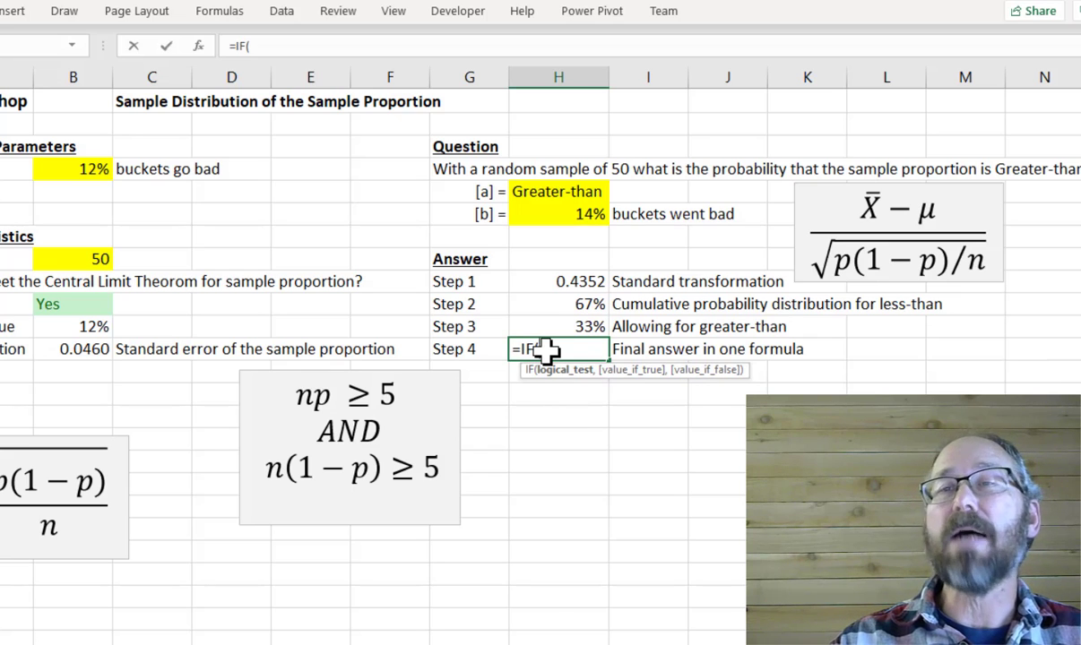
{"action": "type", "text": "H45"}
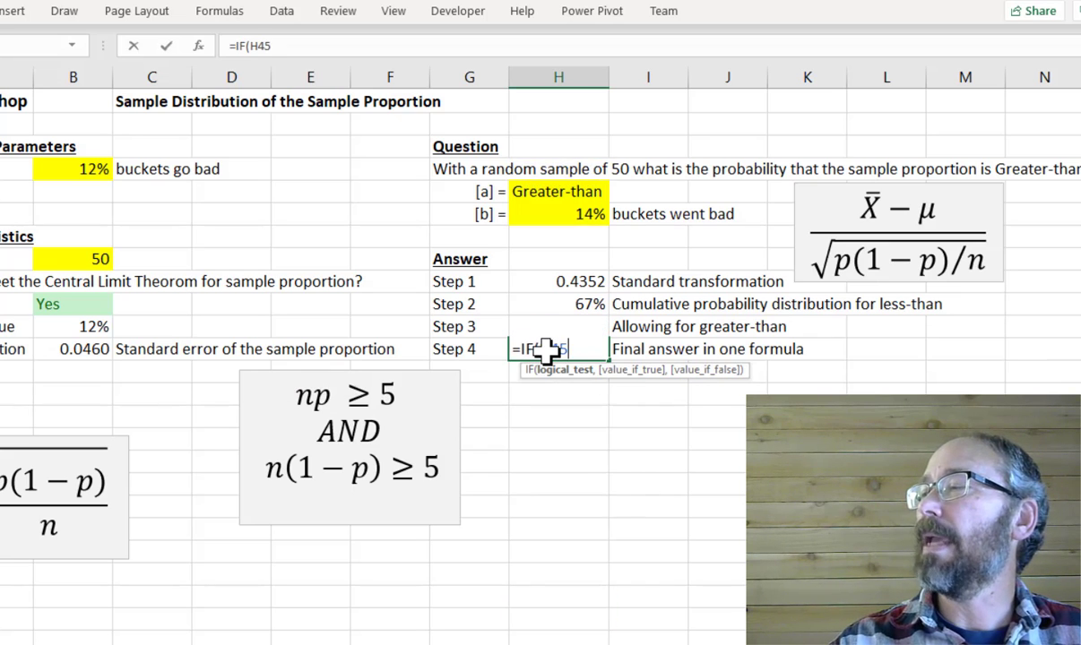
{"action": "key", "text": "BackSpace"}
{"action": "key", "text": "BackSpace"}
{"action": "type", "text": "5"}
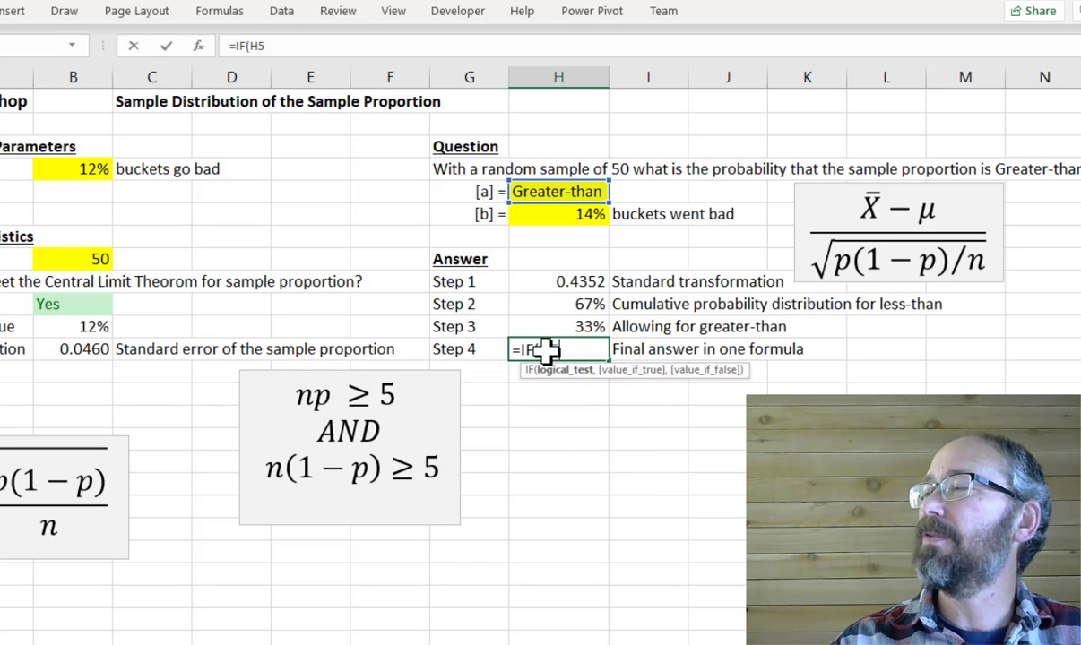
{"action": "type", "text": "=\"Le"}
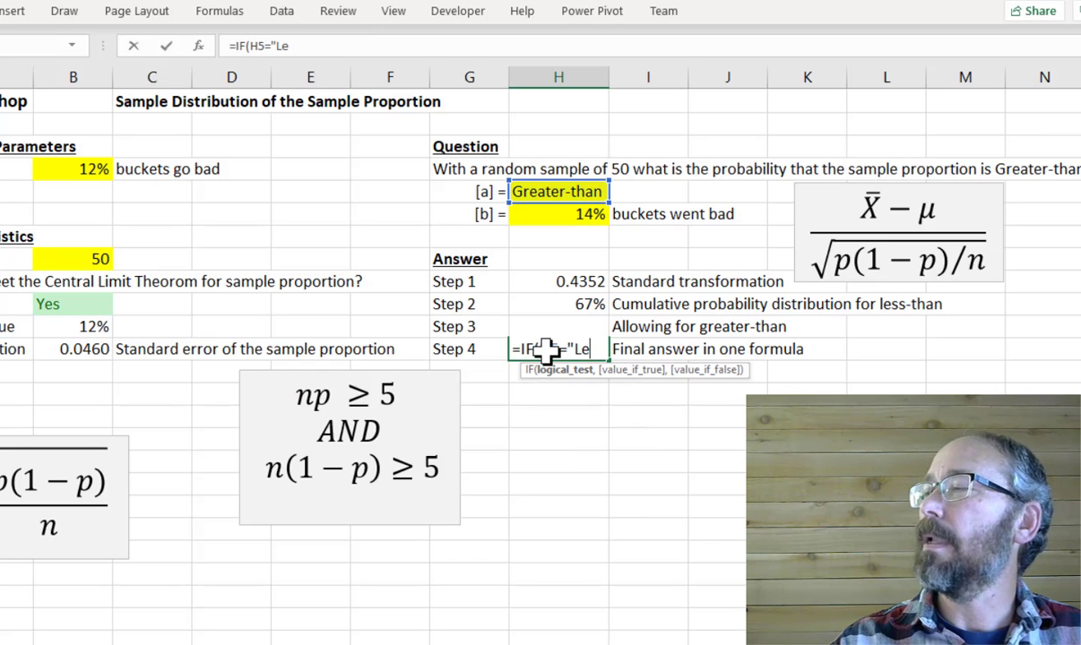
{"action": "type", "text": "ss-than\","}
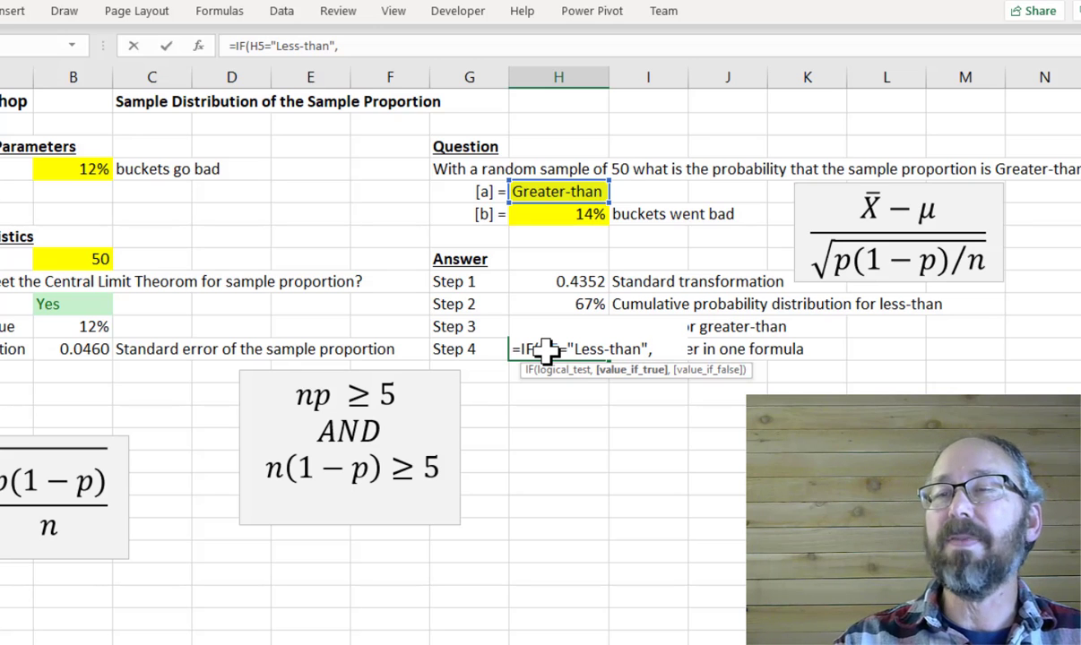
Add NORM.S.DIST((H6-B4)/B12,1) as the value-if-true argument of the IF formula in H12.
{"action": "type", "text": "Norm"}
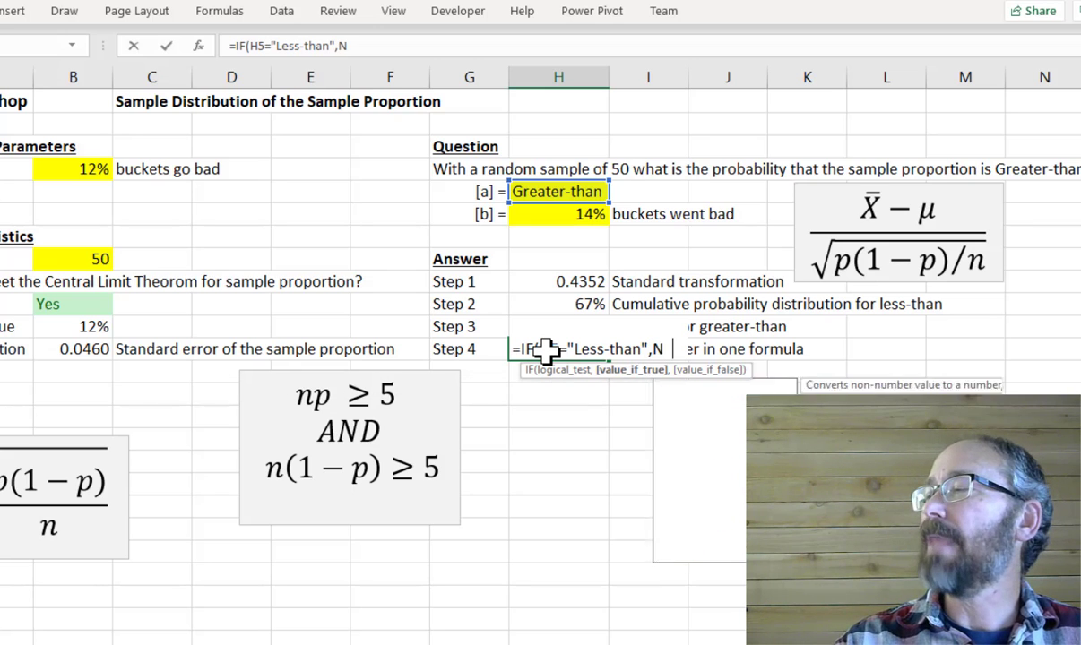
{"action": "key", "text": "Down"}
{"action": "key", "text": "Down"}
{"action": "key", "text": "Tab"}
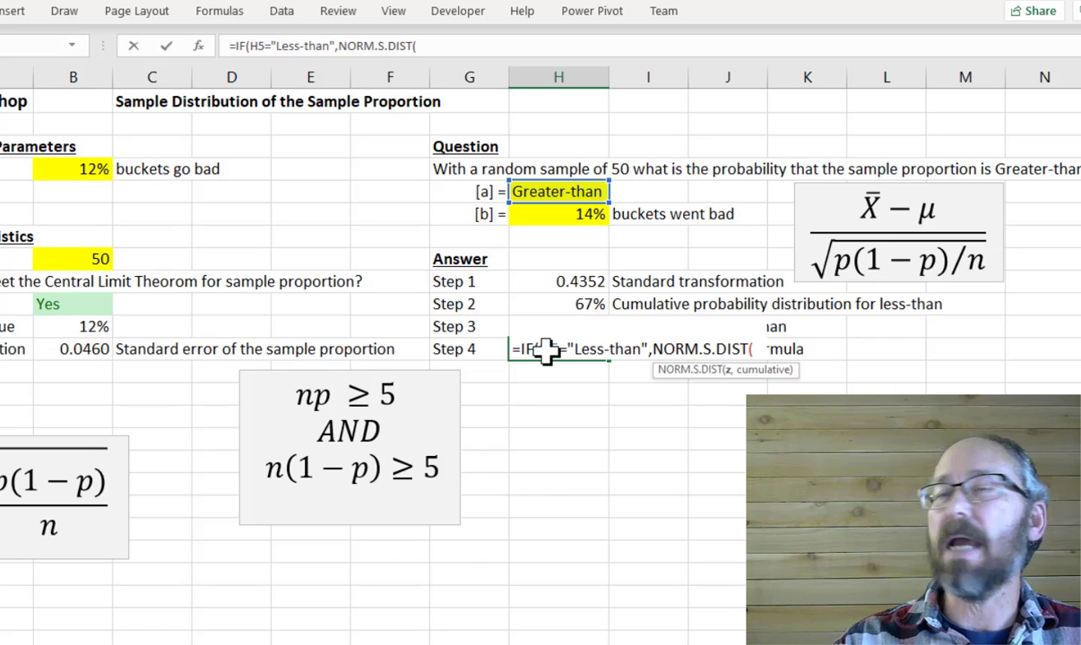
{"action": "type", "text": "(H"}
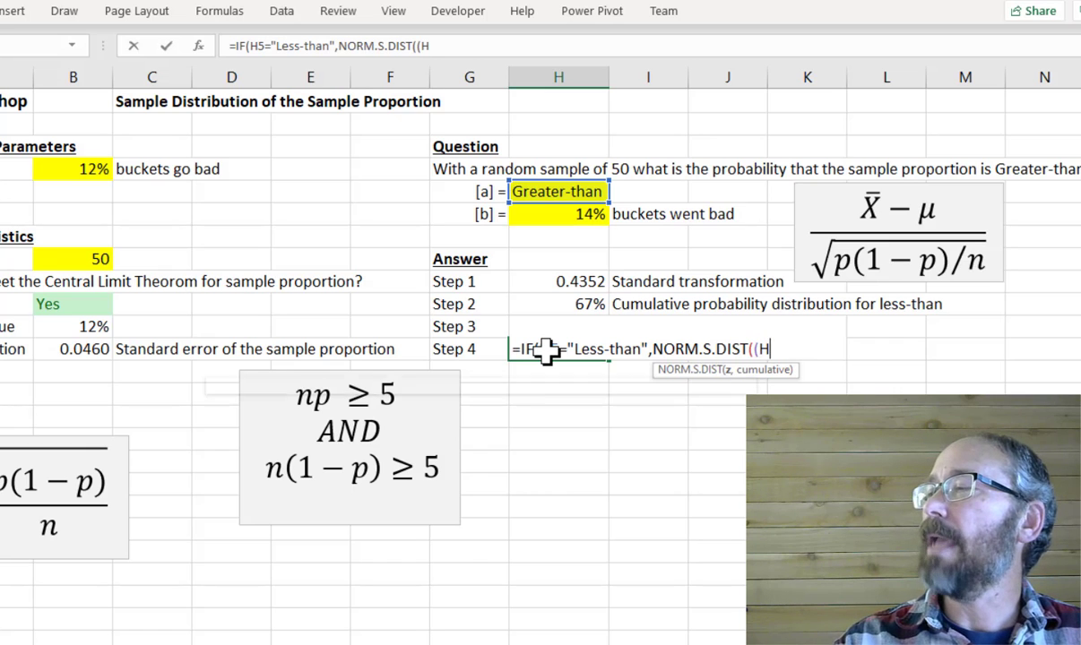
{"action": "type", "text": "6"}
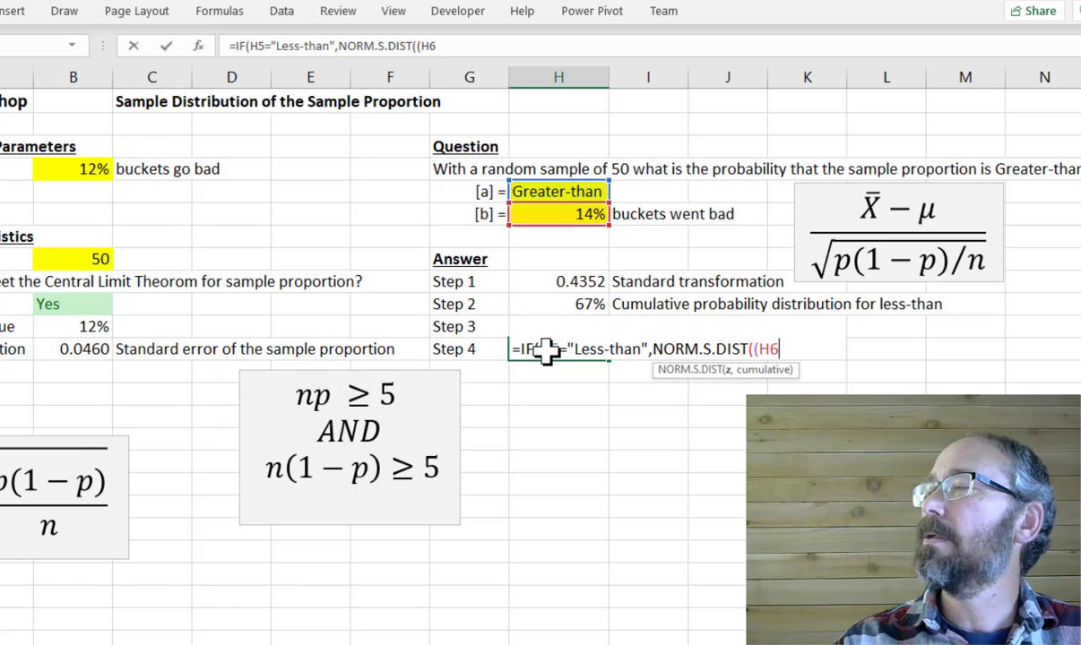
{"action": "type", "text": "-"}
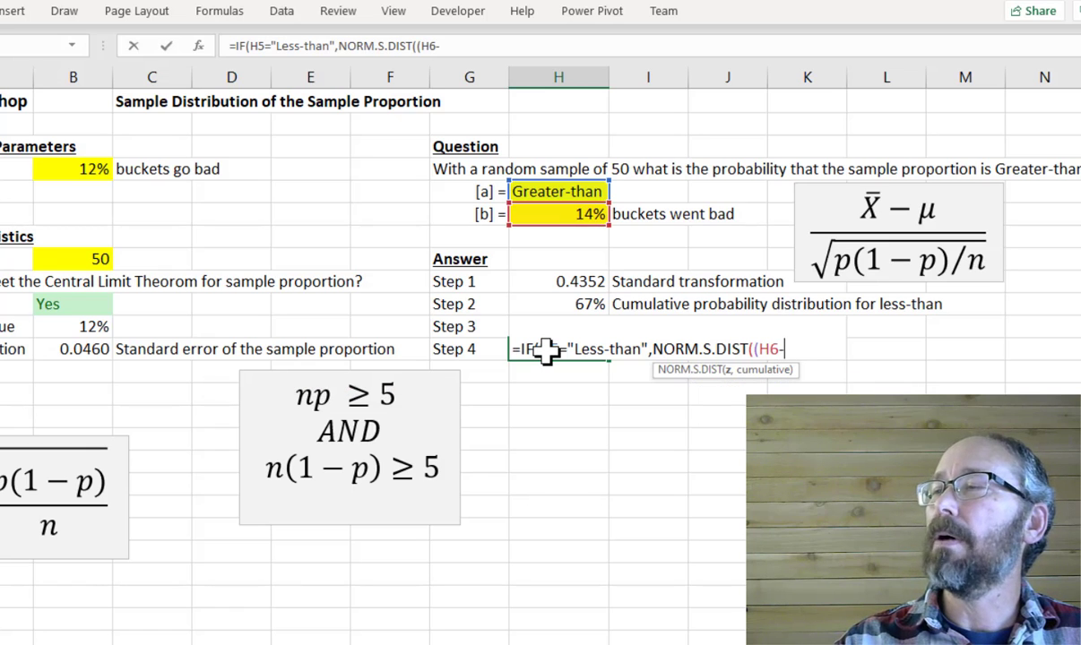
{"action": "type", "text": "B4)/"}
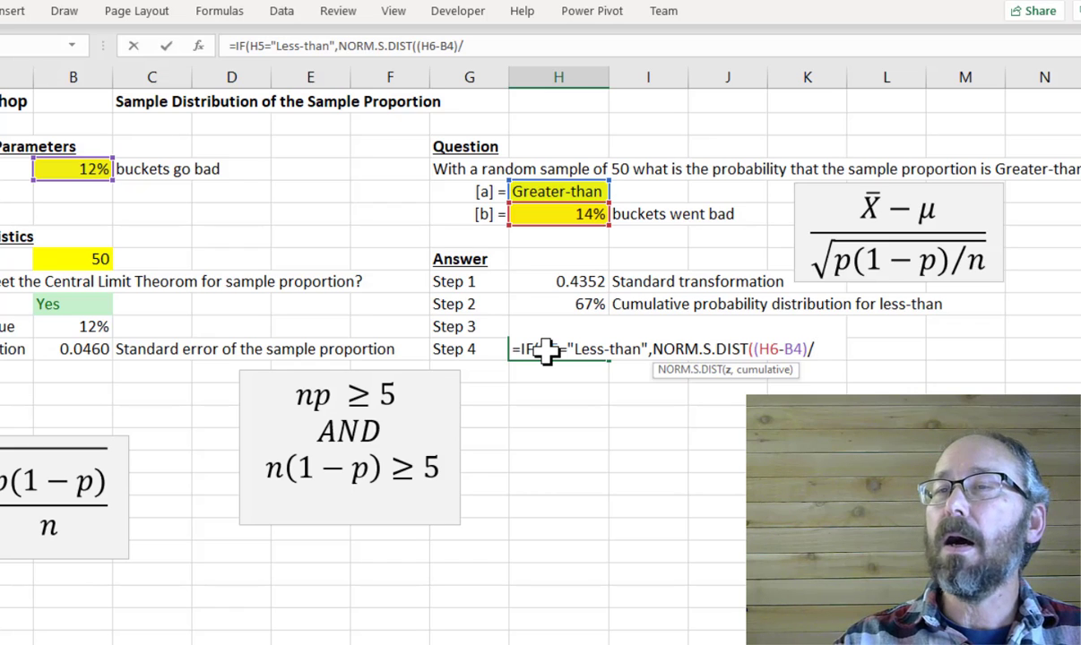
{"action": "type", "text": "B12"}
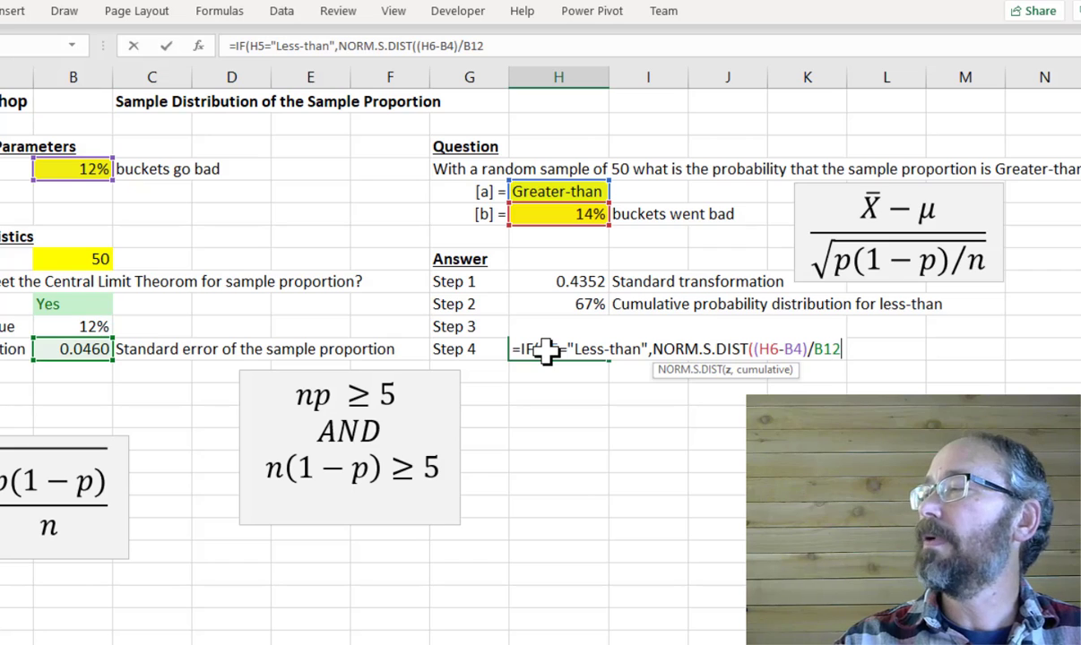
{"action": "type", "text": ","}
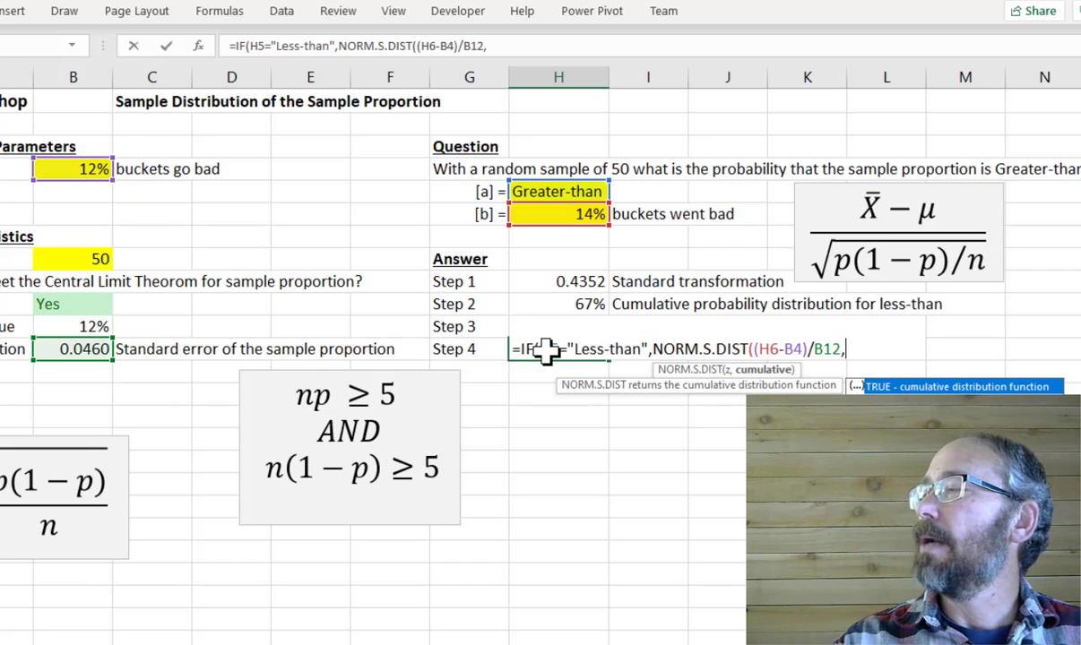
{"action": "type", "text": "1),"}
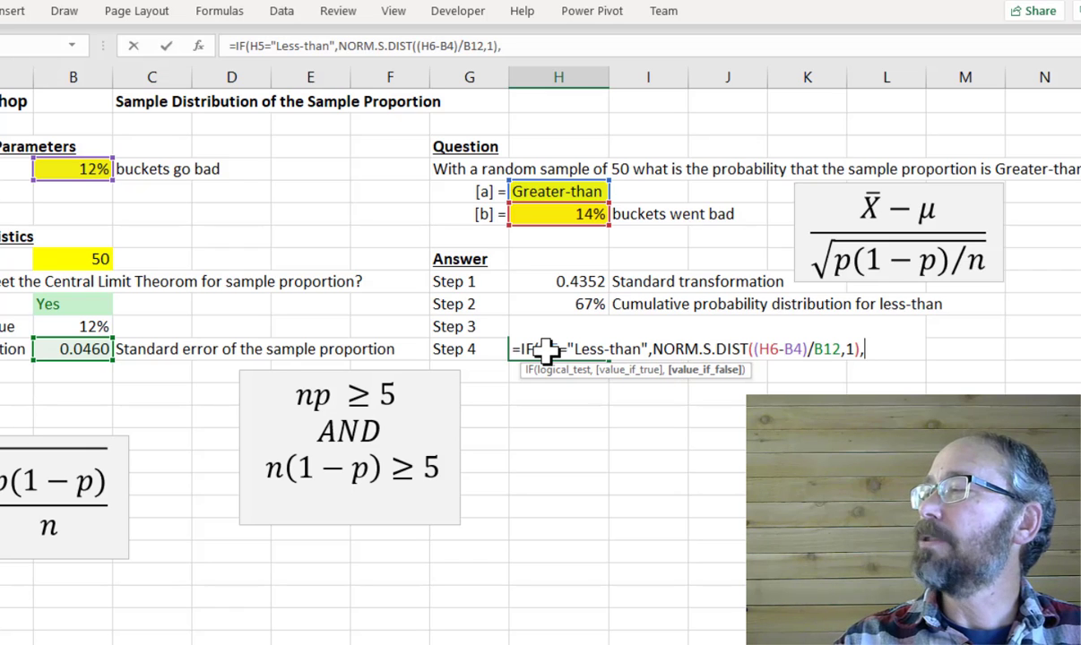
Add 1-NORM.S.INV((H6-B4)/B12,1) as the value-if-false argument in H12 and try to enter the formula.
{"action": "type", "text": "1-NOr"}
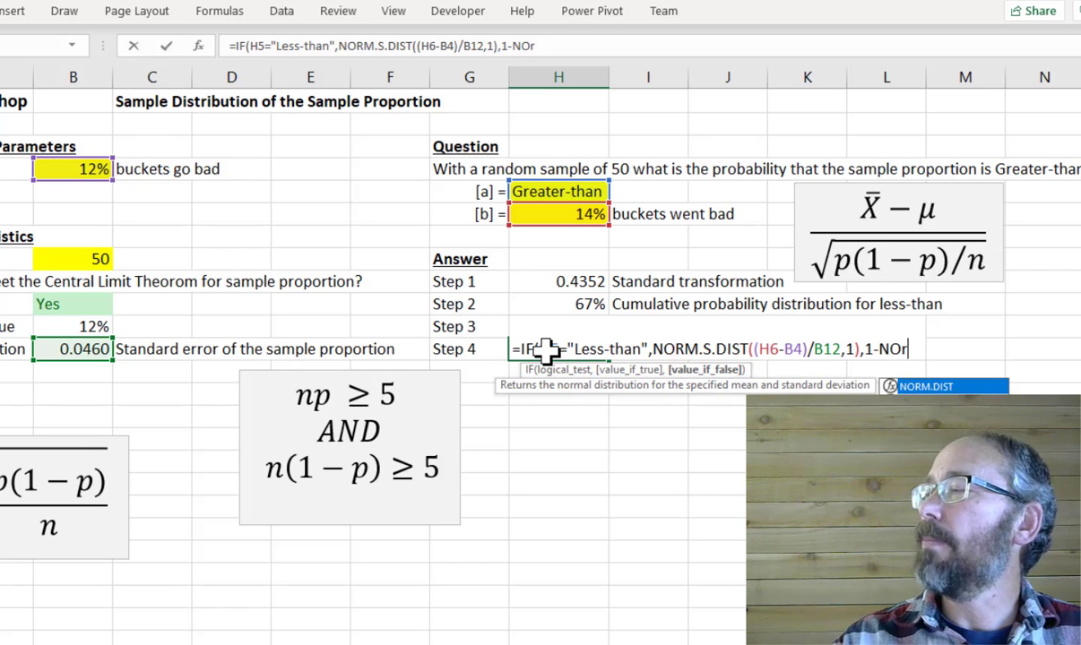
{"action": "key", "text": "Down"}
{"action": "key", "text": "Down"}
{"action": "key", "text": "Down"}
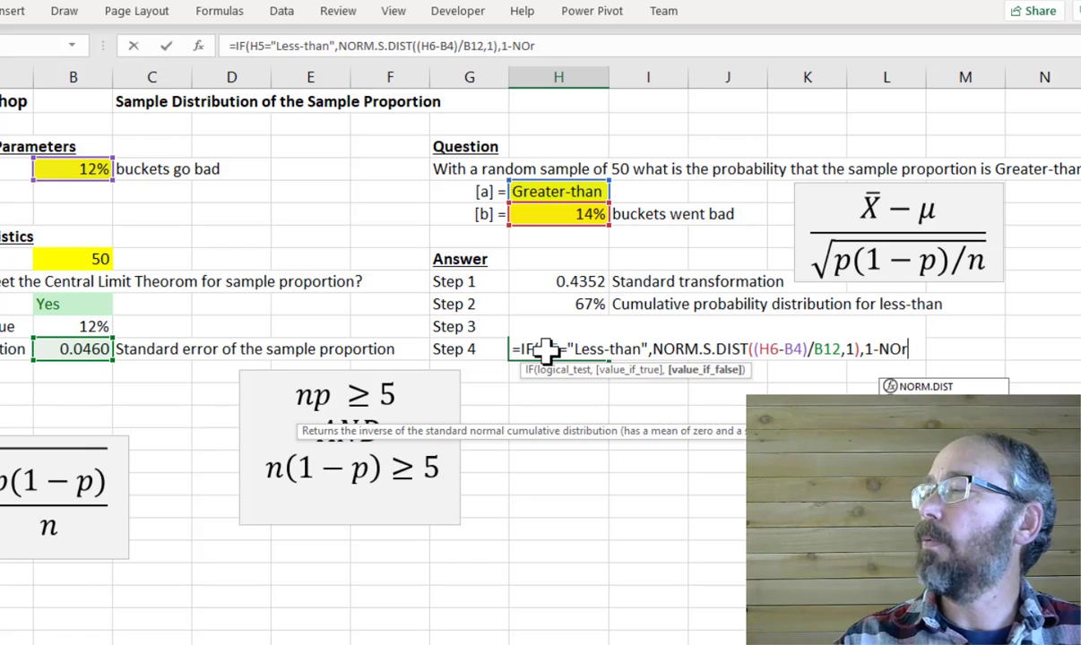
{"action": "key", "text": "Tab"}
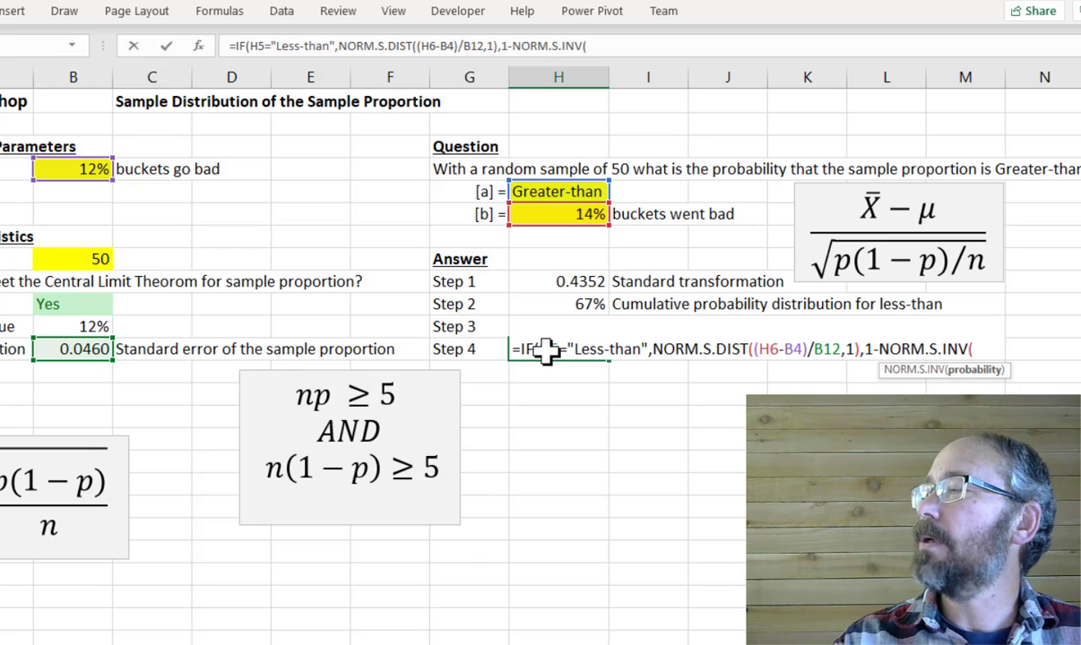
{"action": "type", "text": "(H6-"}
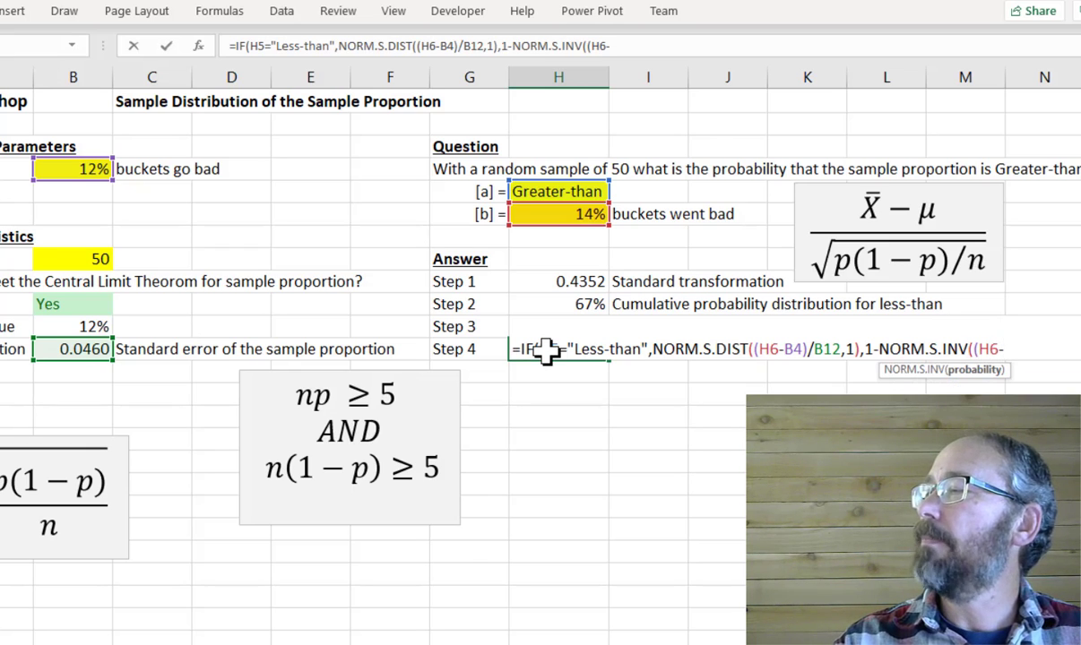
{"action": "type", "text": "B4)/"}
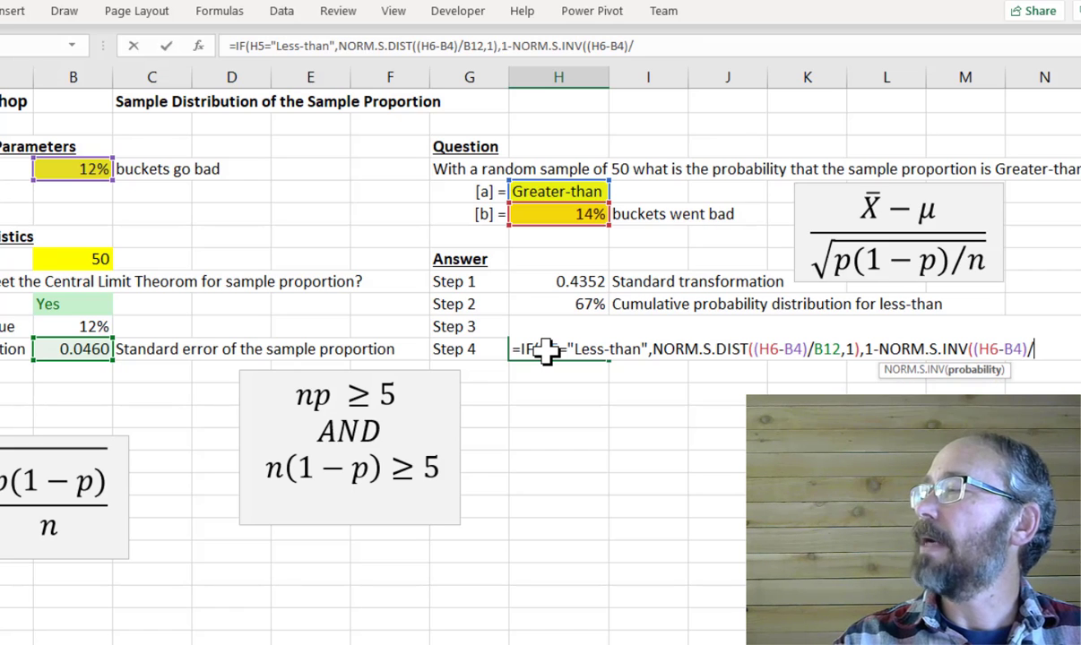
{"action": "type", "text": "B12 "}
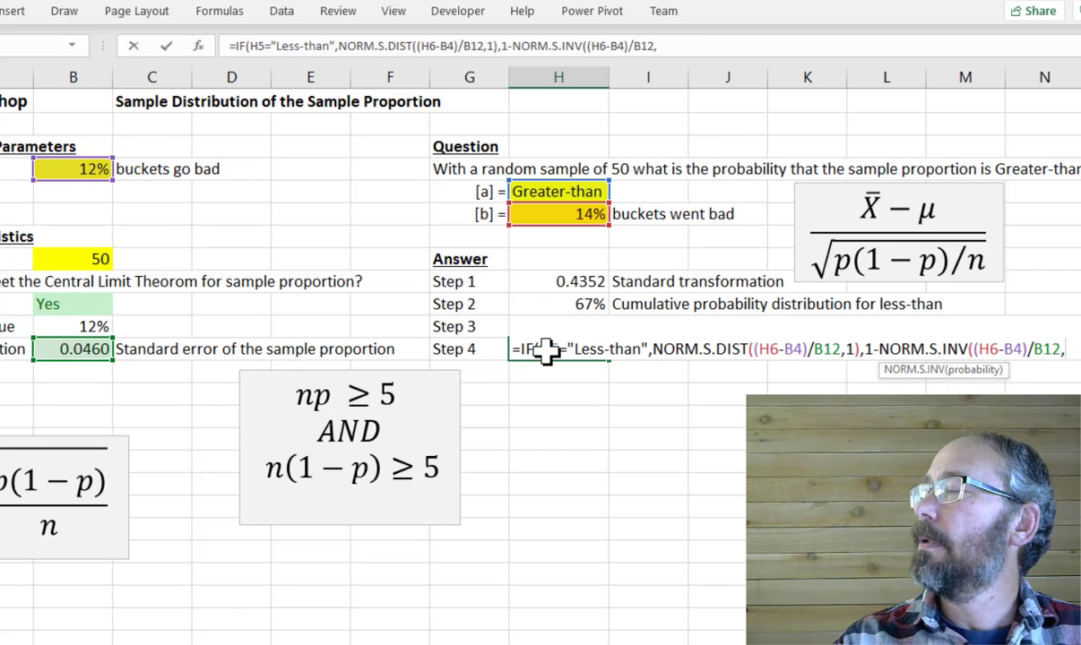
{"action": "type", "text": "1"}
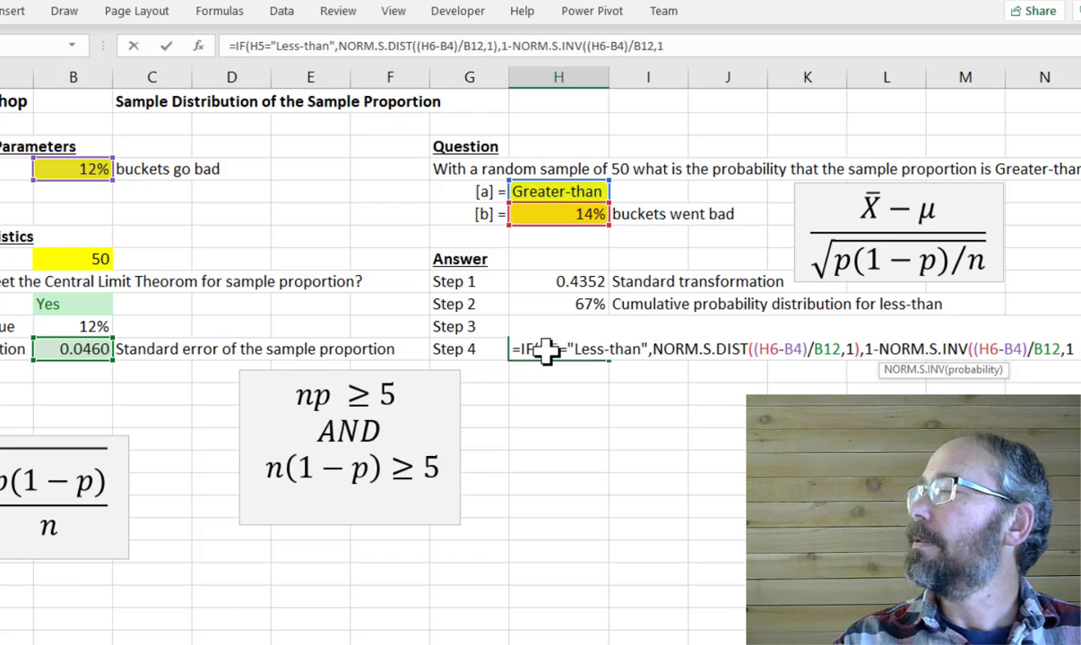
{"action": "type", "text": ")"}
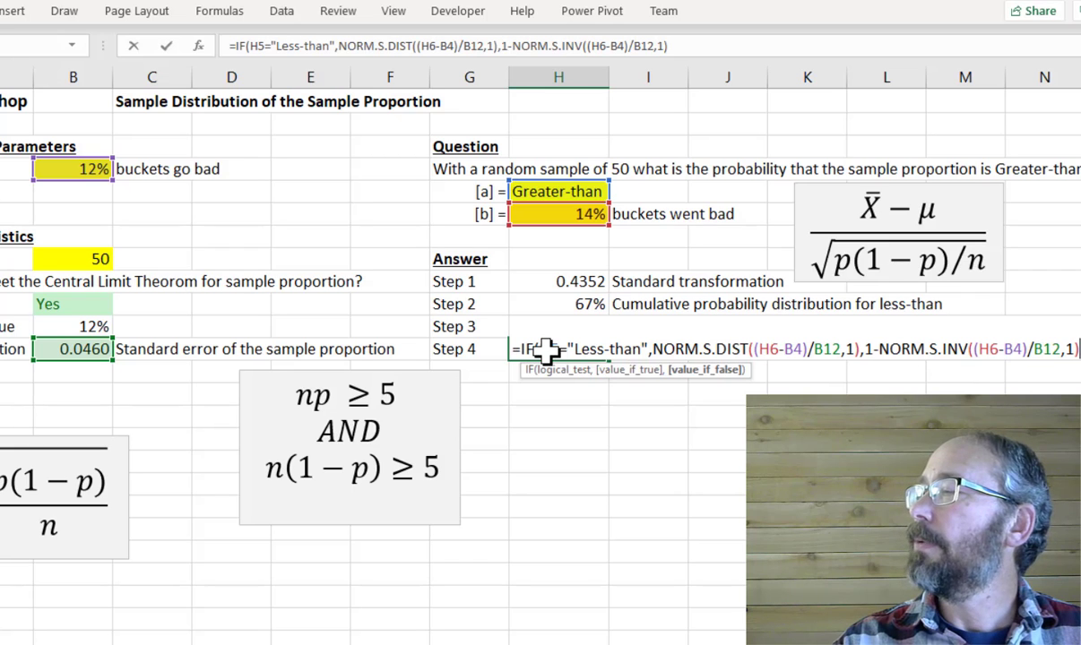
{"action": "key", "text": "Return"}
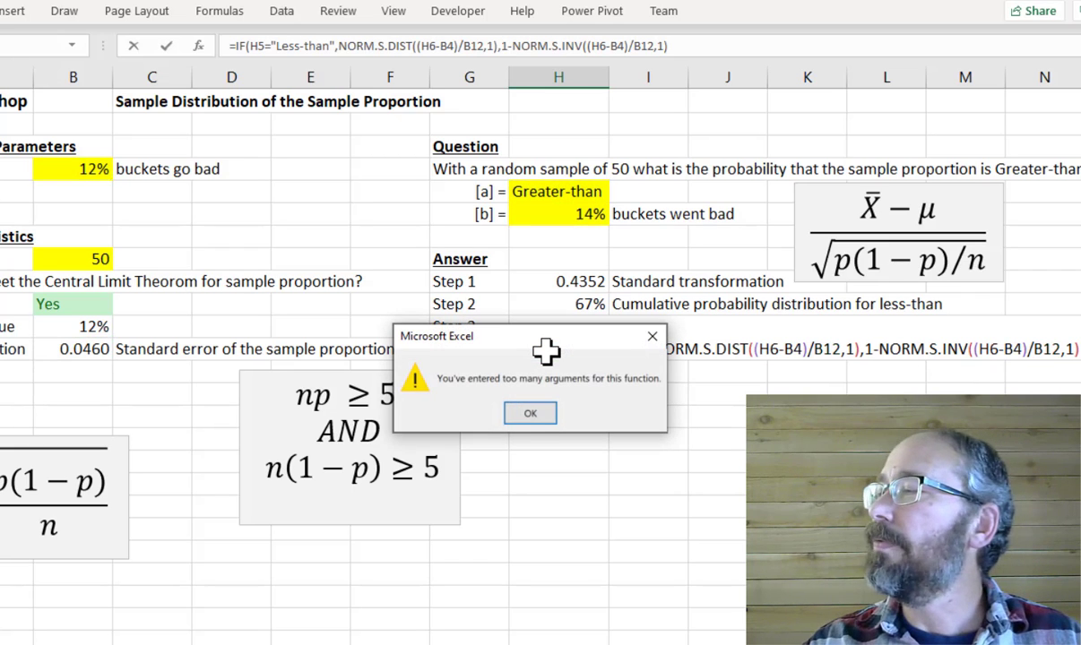
{"action": "left_click", "coordinate": [529, 413]}
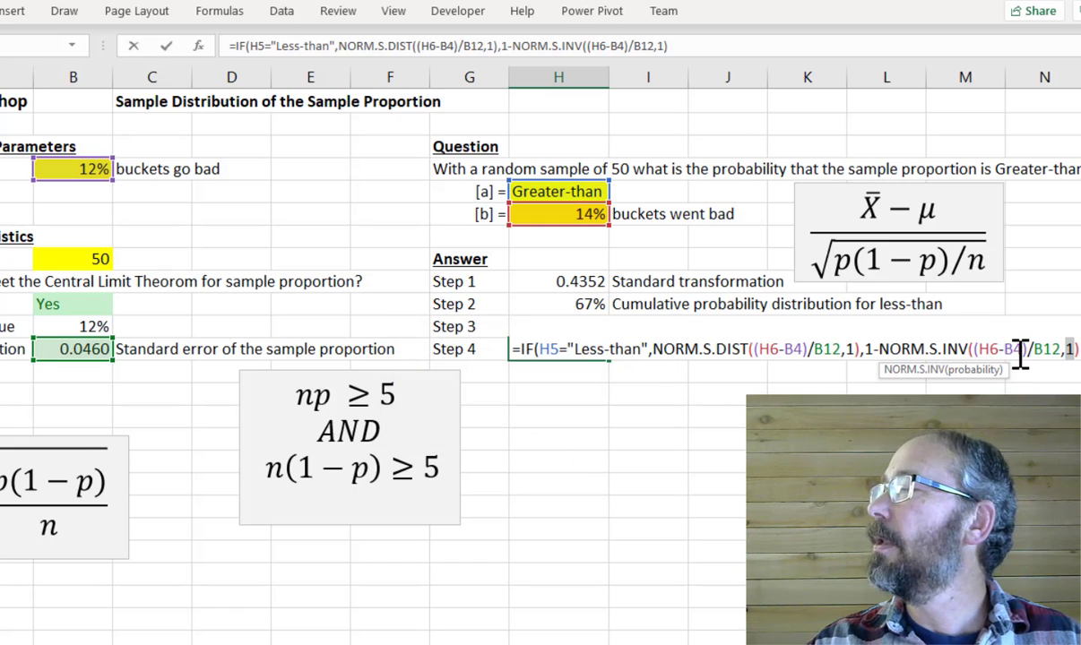
Replace NORM.S.INV with NORM.S.DIST in the value-if-false argument and enter the completed H12 formula.
{"action": "left_click", "coordinate": [976, 349]}
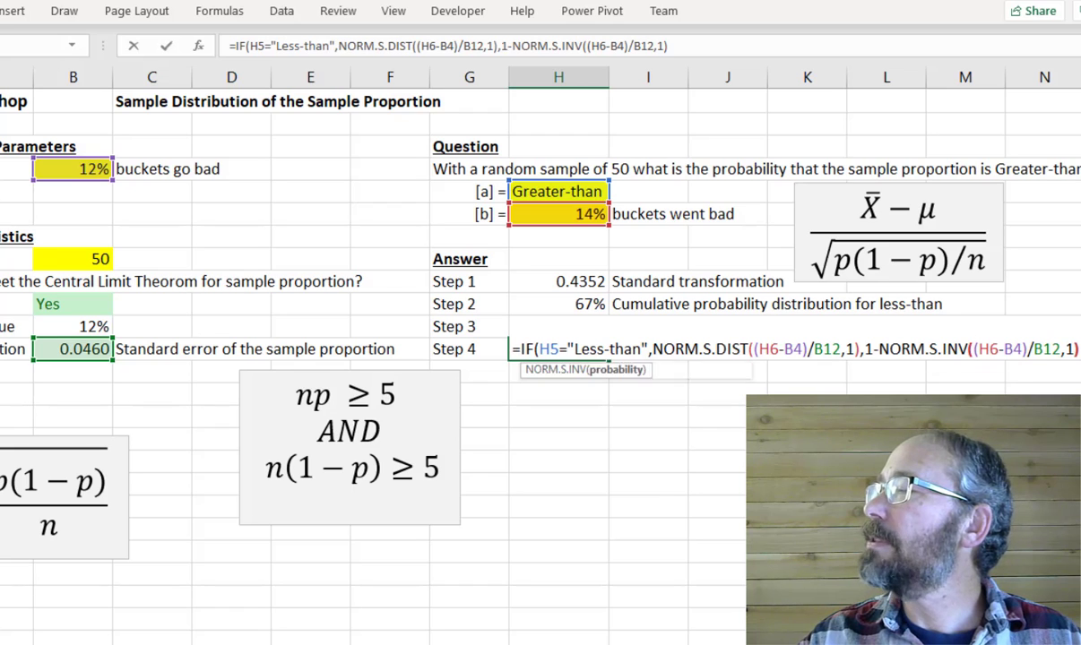
{"action": "key", "text": "Left"}
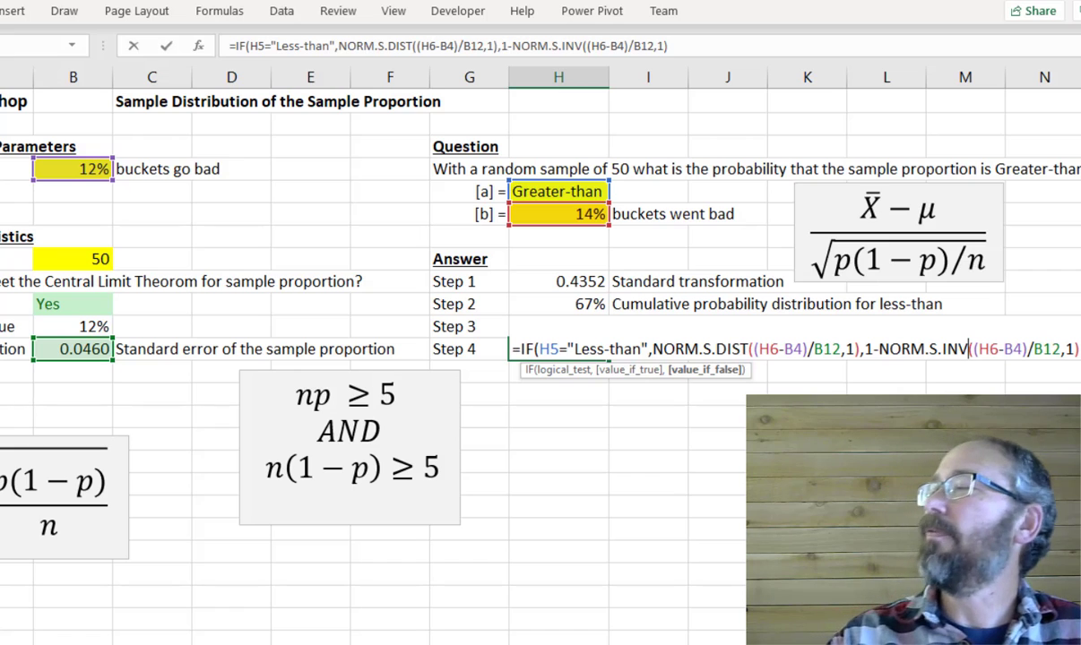
{"action": "key", "text": "BackSpace"}
{"action": "key", "text": "BackSpace"}
{"action": "key", "text": "BackSpace"}
{"action": "type", "text": "D"}
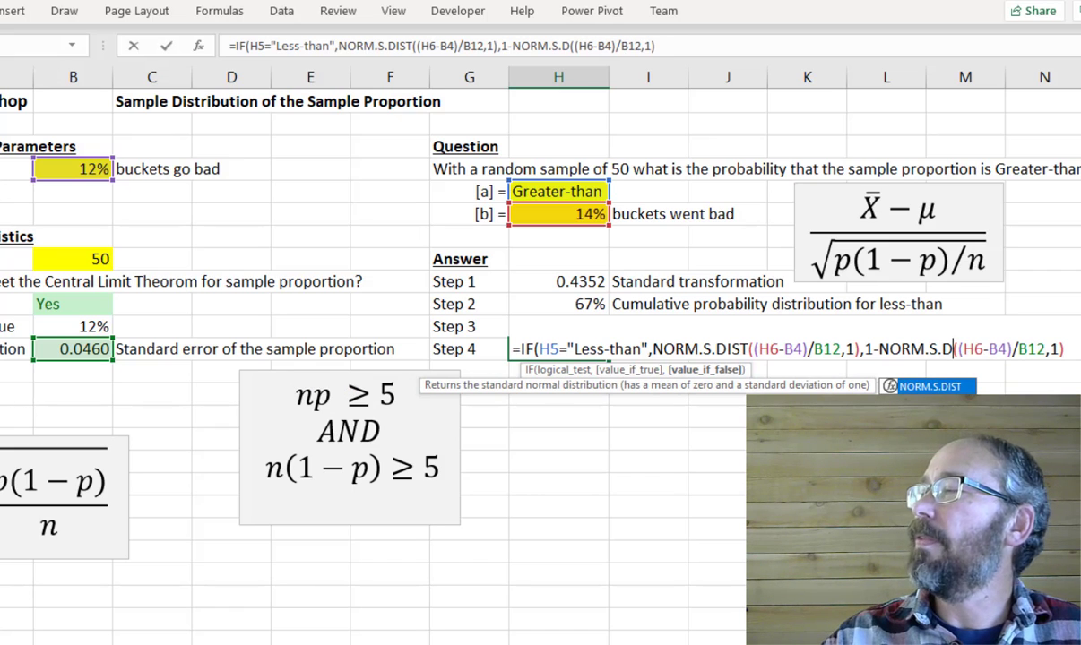
{"action": "type", "text": "IST"}
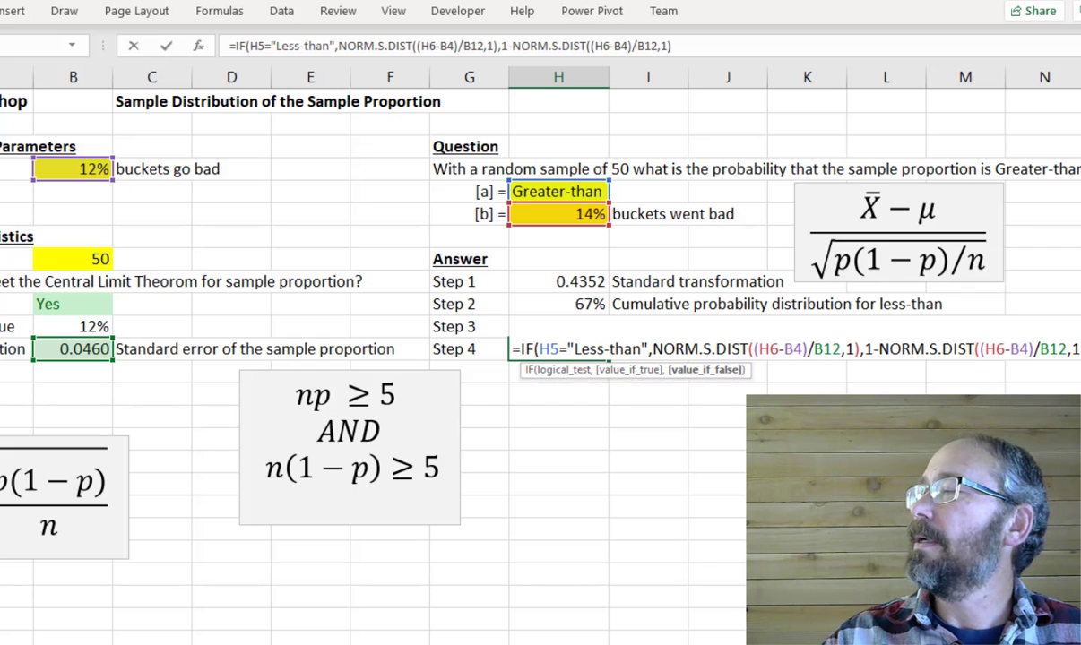
{"action": "key", "text": "Return"}
{"action": "key", "text": "Return"}
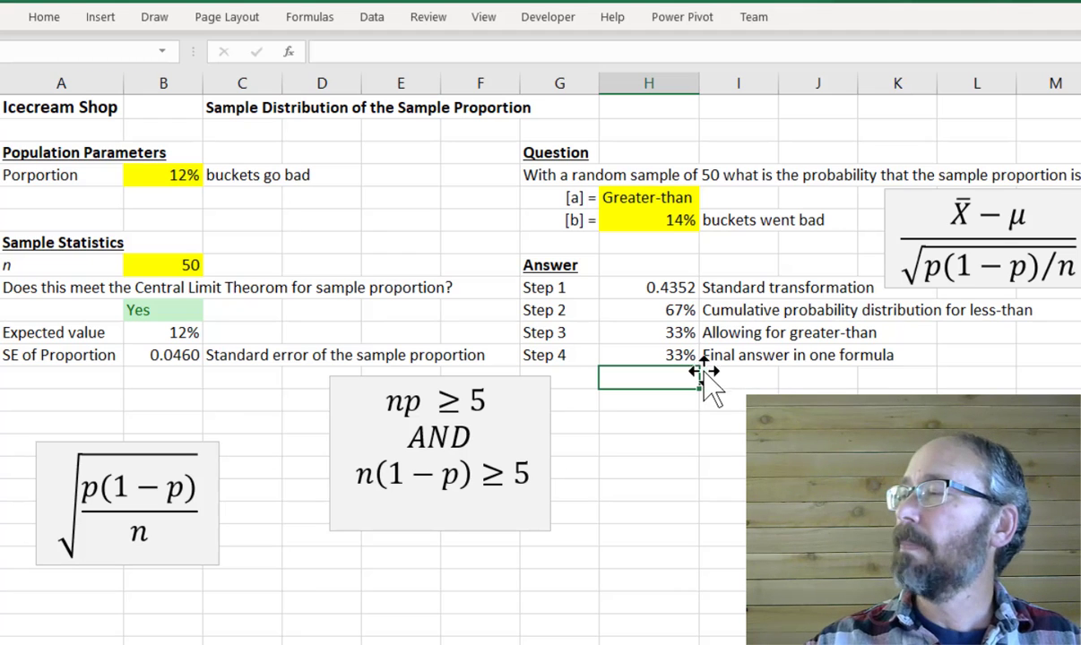
Fill the Step 4 final answer and its label in H12:K12 with light green.
{"action": "left_click_drag", "start_coordinate": [676, 355], "coordinate": [862, 357]}
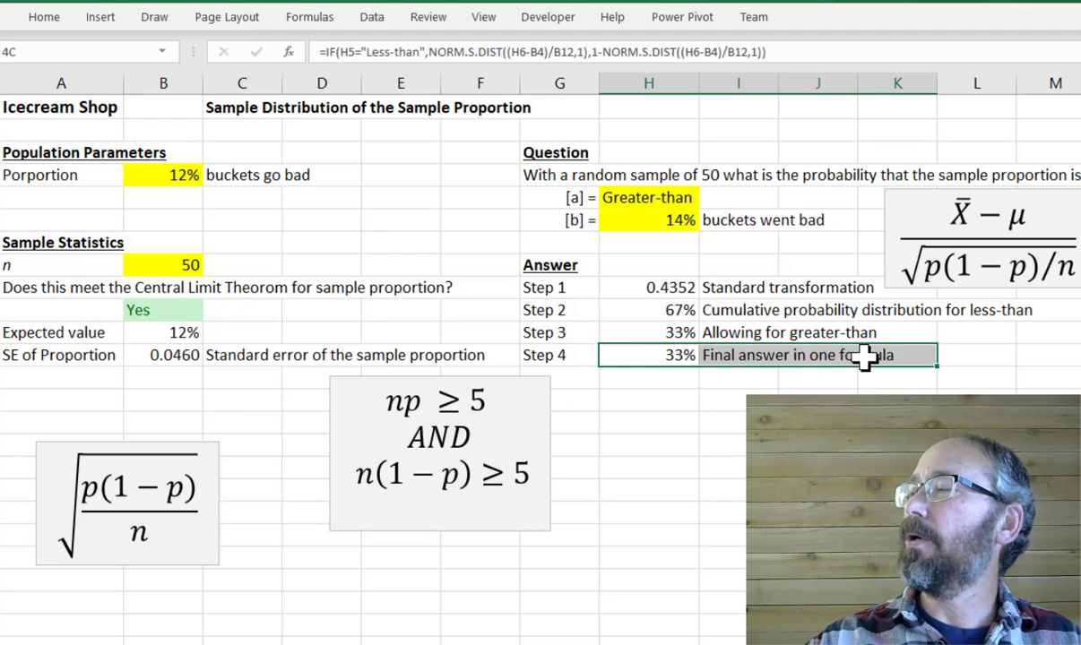
{"action": "left_click", "coordinate": [49, 18]}
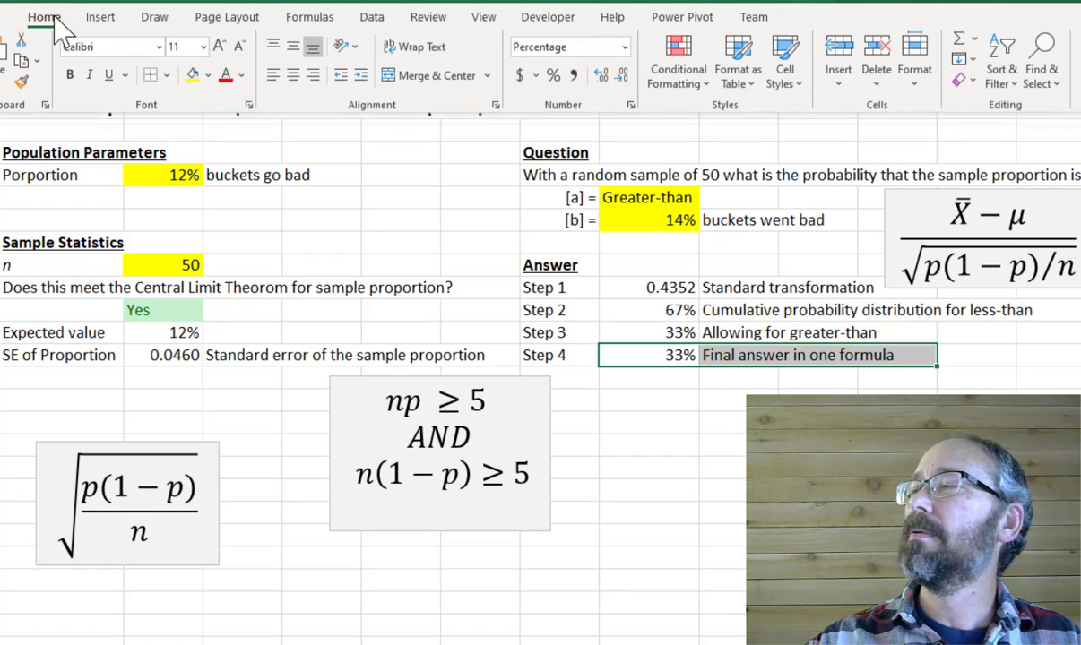
{"action": "left_click", "coordinate": [207, 80]}
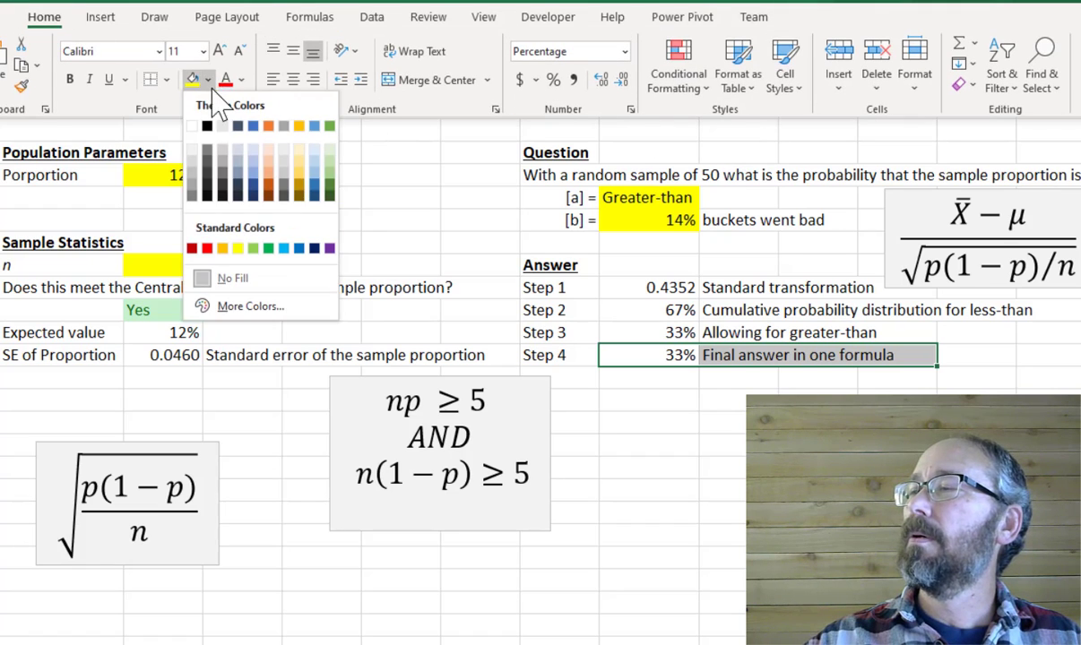
{"action": "left_click", "coordinate": [330, 175]}
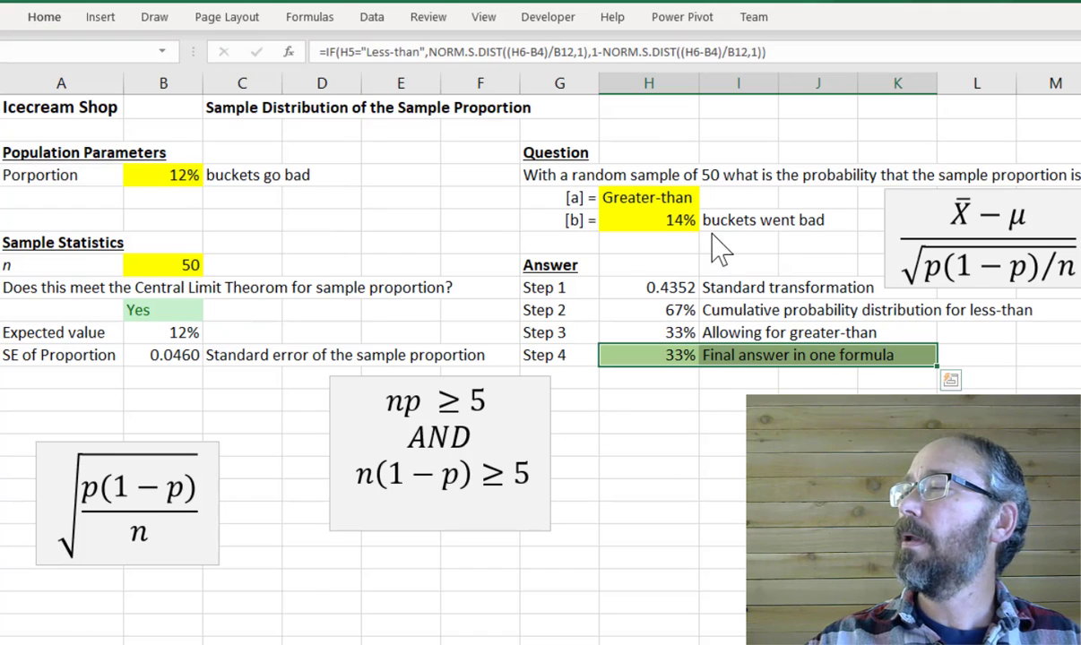
Switch the [a] input in H5 to Less-than to test the answer formulas.
{"action": "left_click", "coordinate": [668, 198]}
{"action": "left_click", "coordinate": [707, 198]}
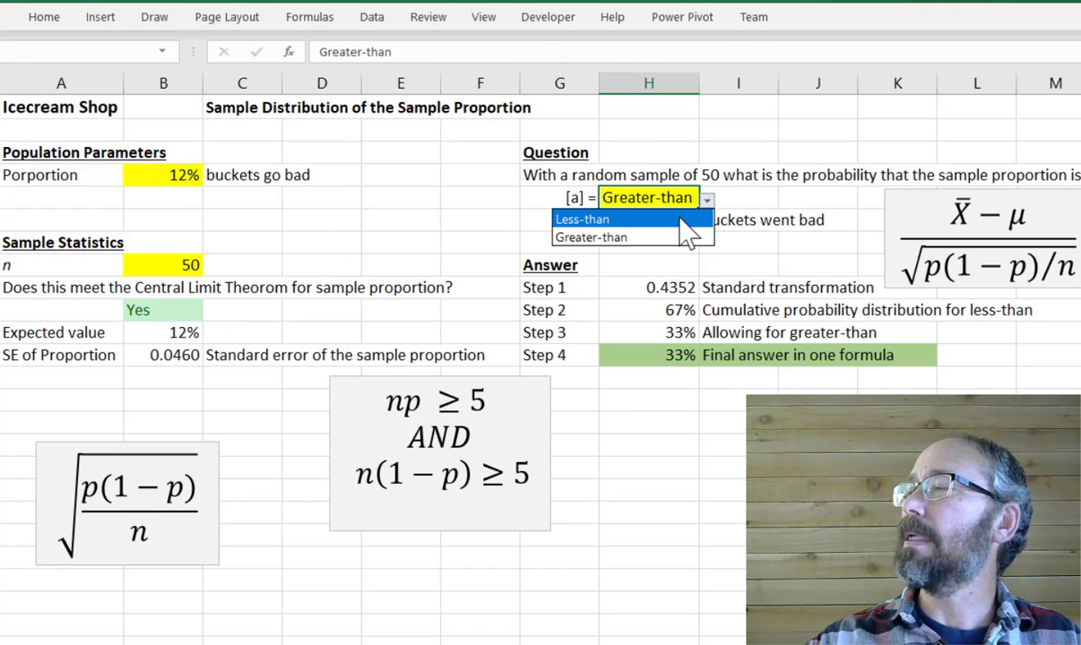
{"action": "left_click", "coordinate": [663, 218]}
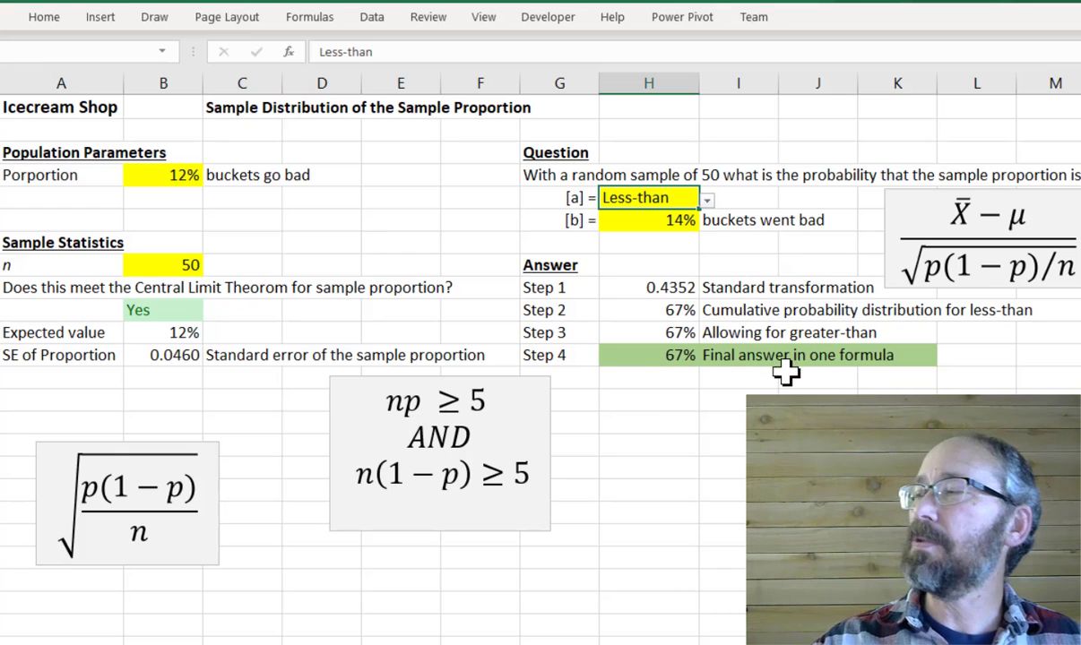